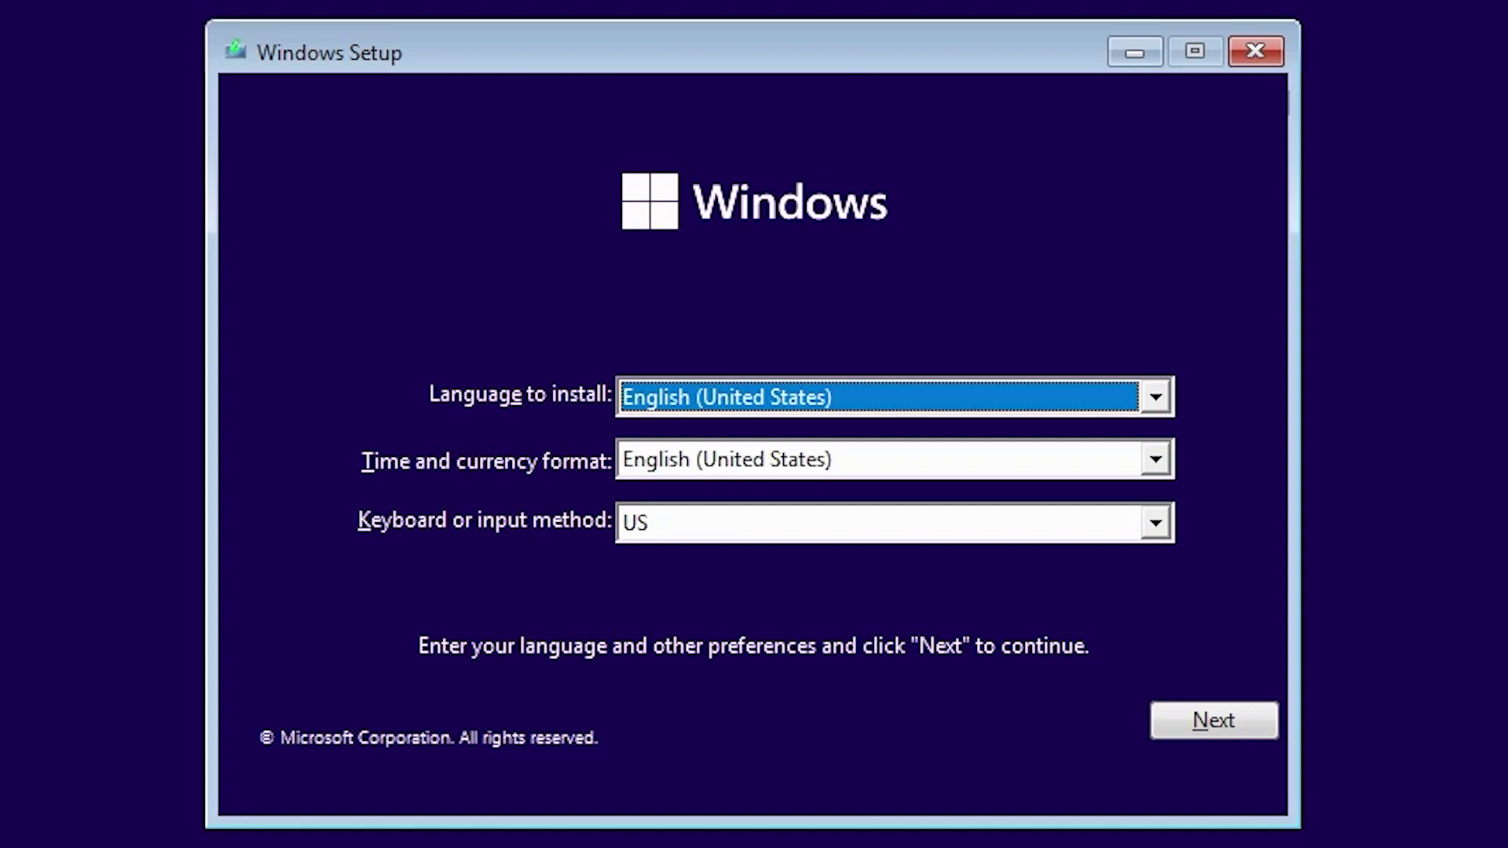
Step: Choose English (United States) as the install language, set the time and currency format to English (United Kingdom), and continue
left_click(807, 398)
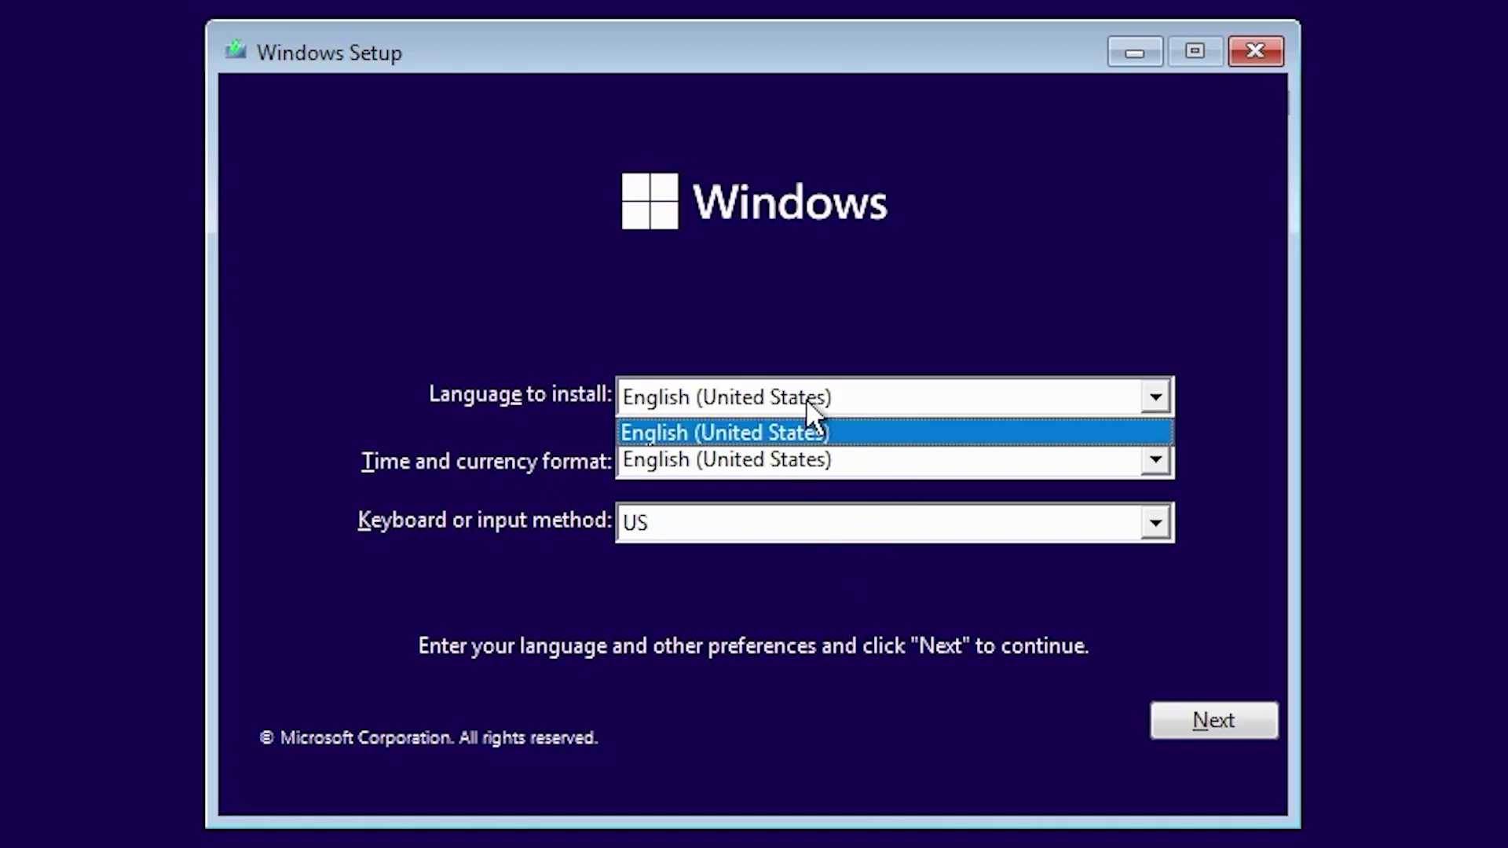
left_click(807, 424)
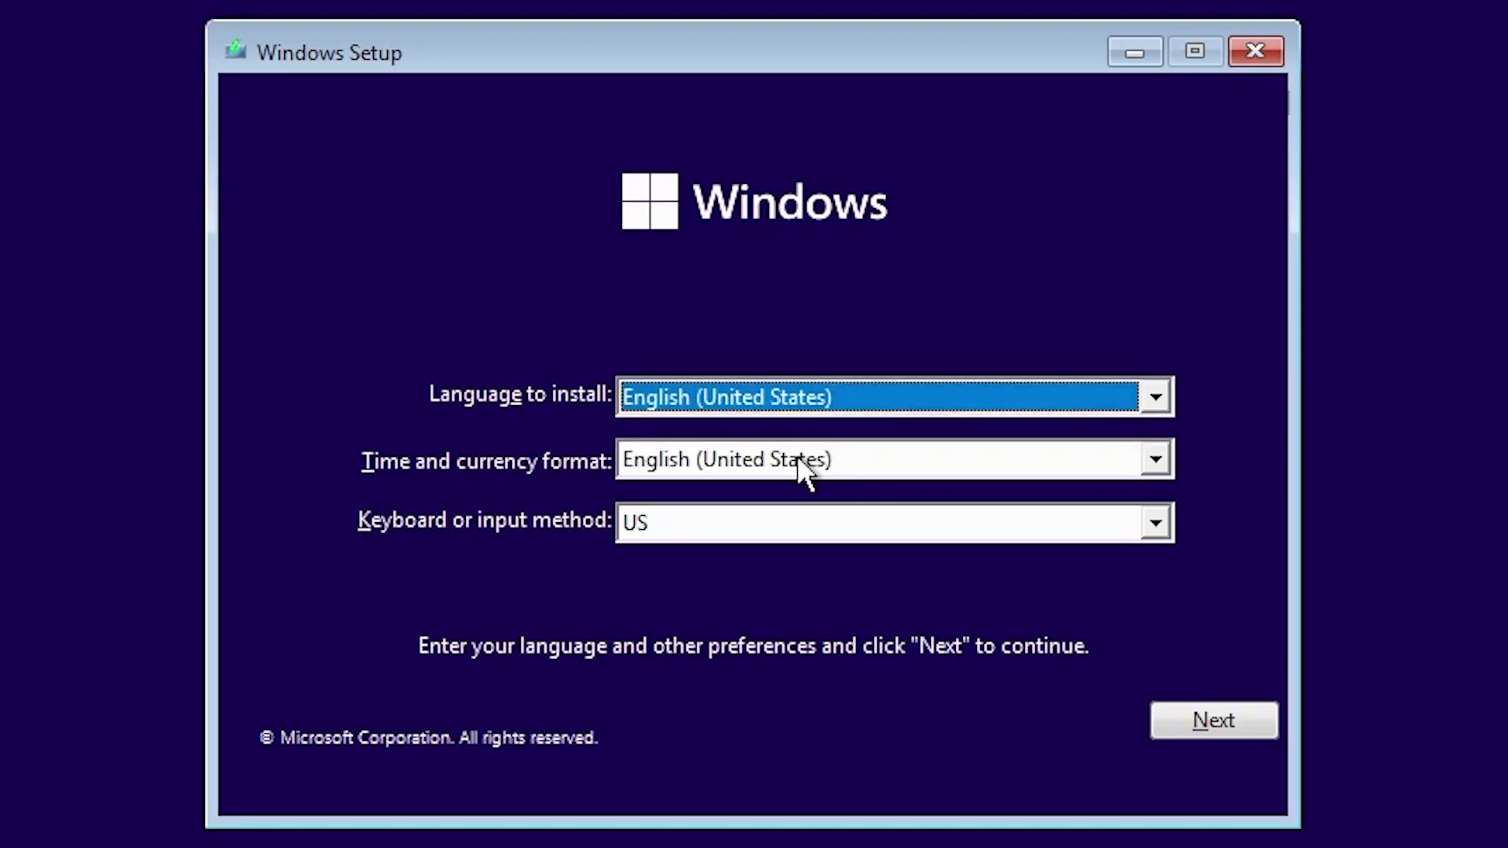
left_click(796, 455)
scroll(819, 622, "down", 3)
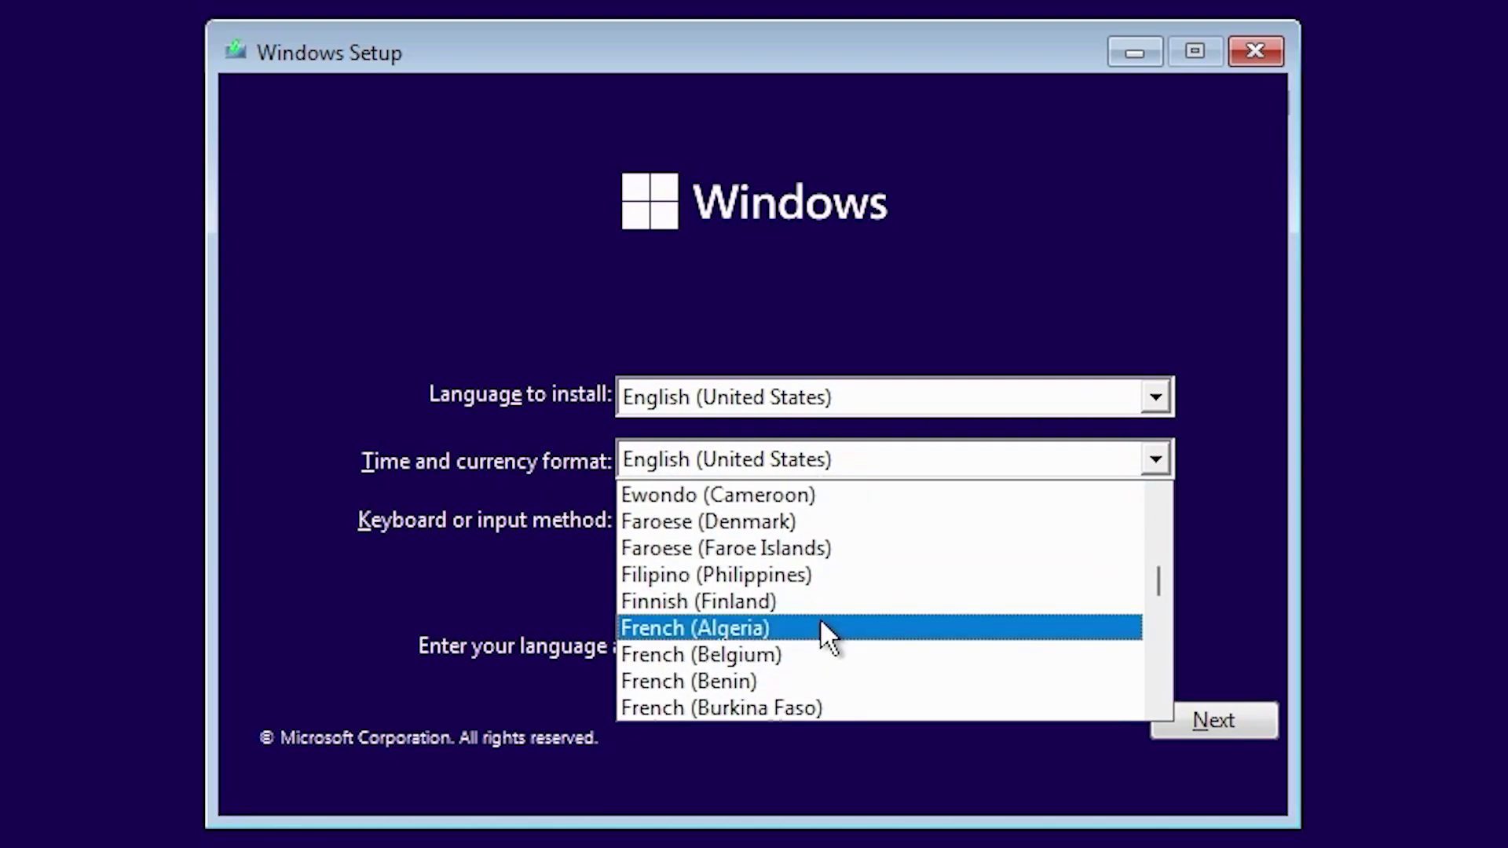
scroll(820, 619, "up", 6)
scroll(825, 632, "up", 3)
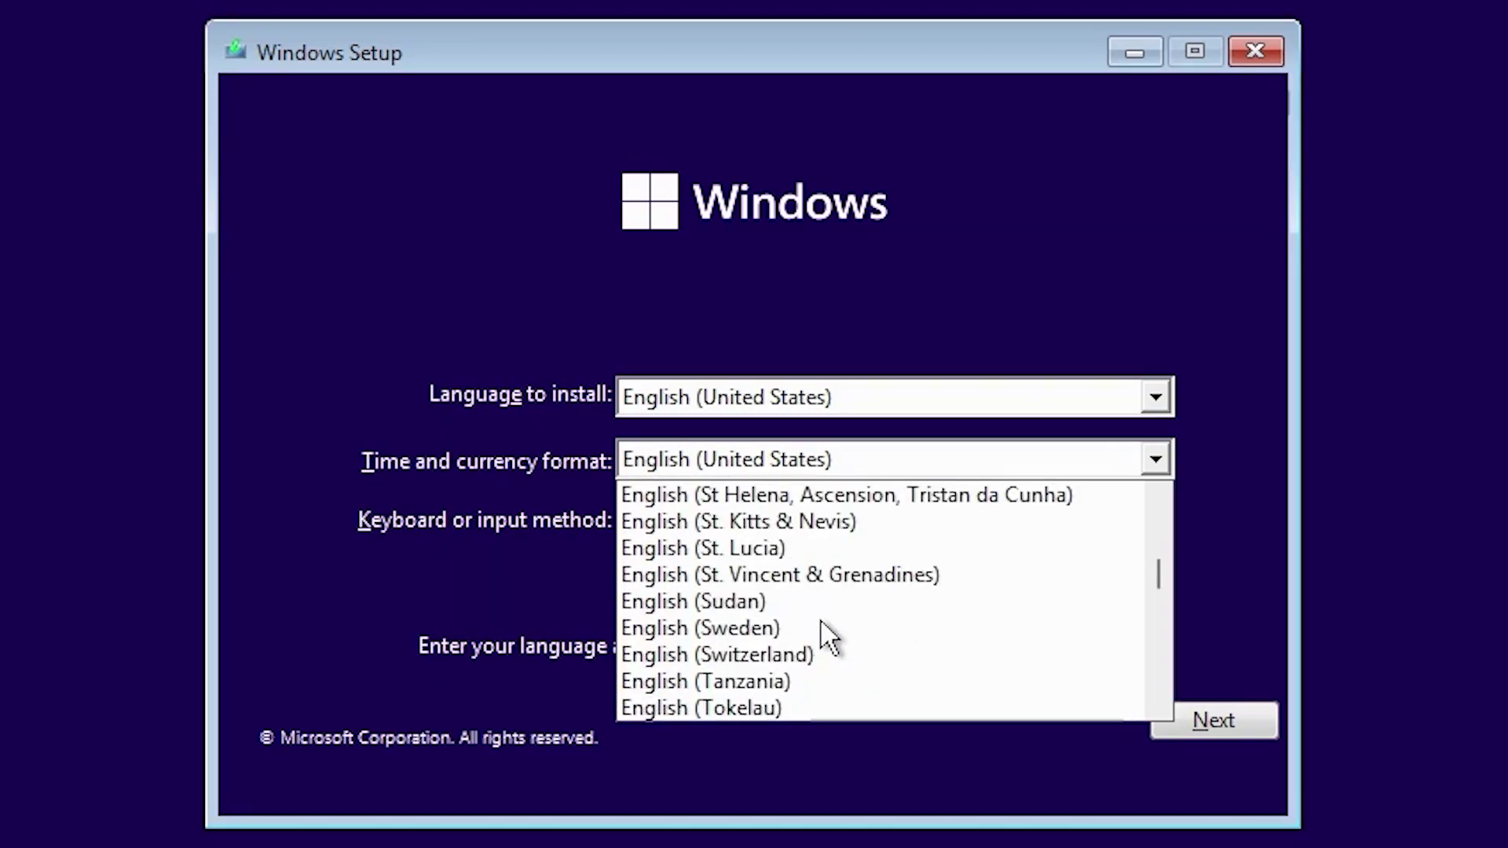
scroll(826, 636, "up", 2)
scroll(823, 625, "down", 5)
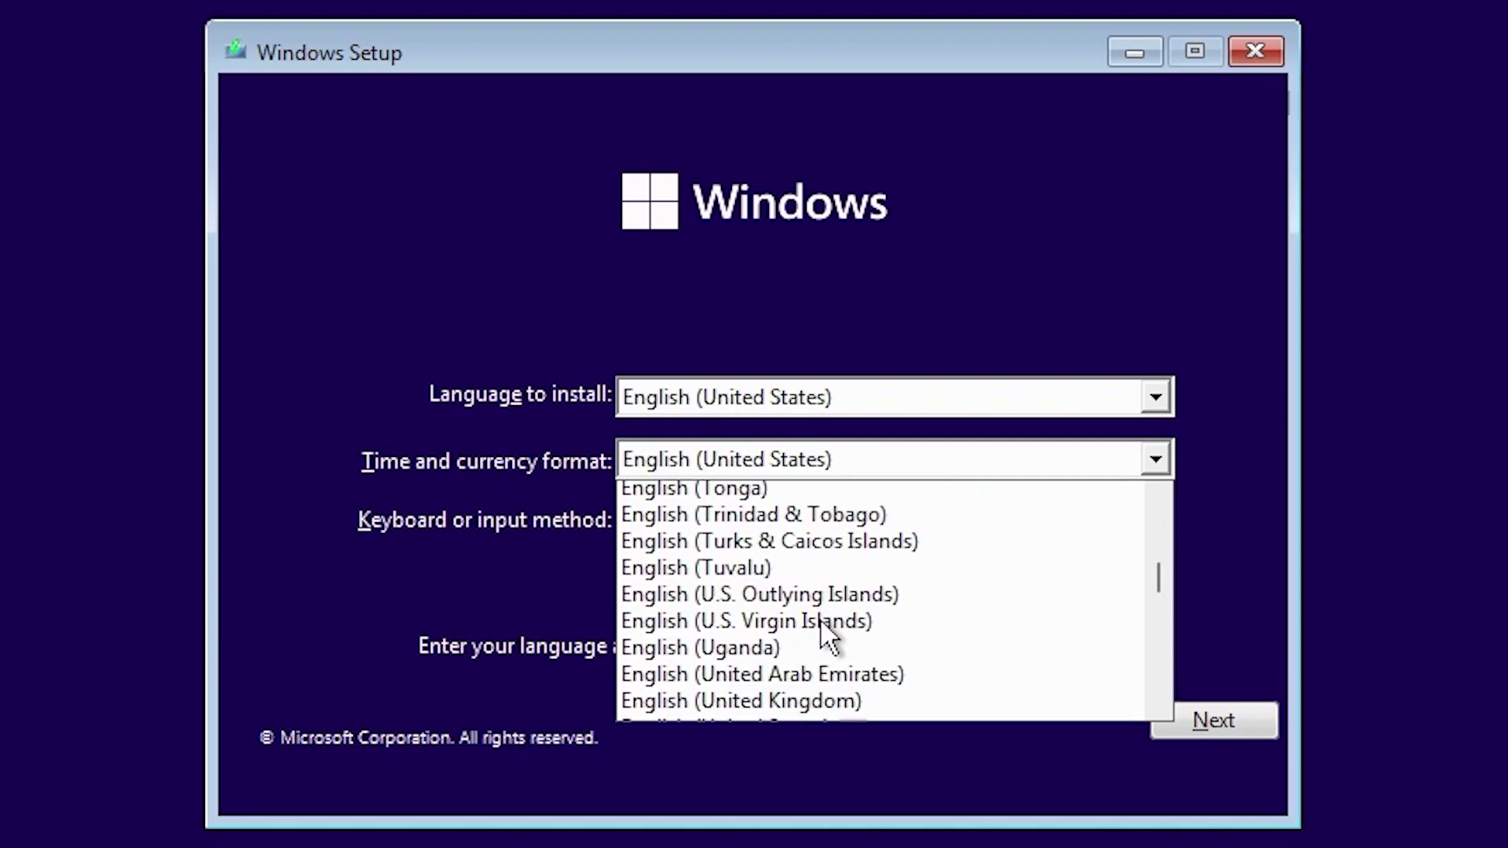
scroll(822, 628, "down", 1)
left_click(788, 628)
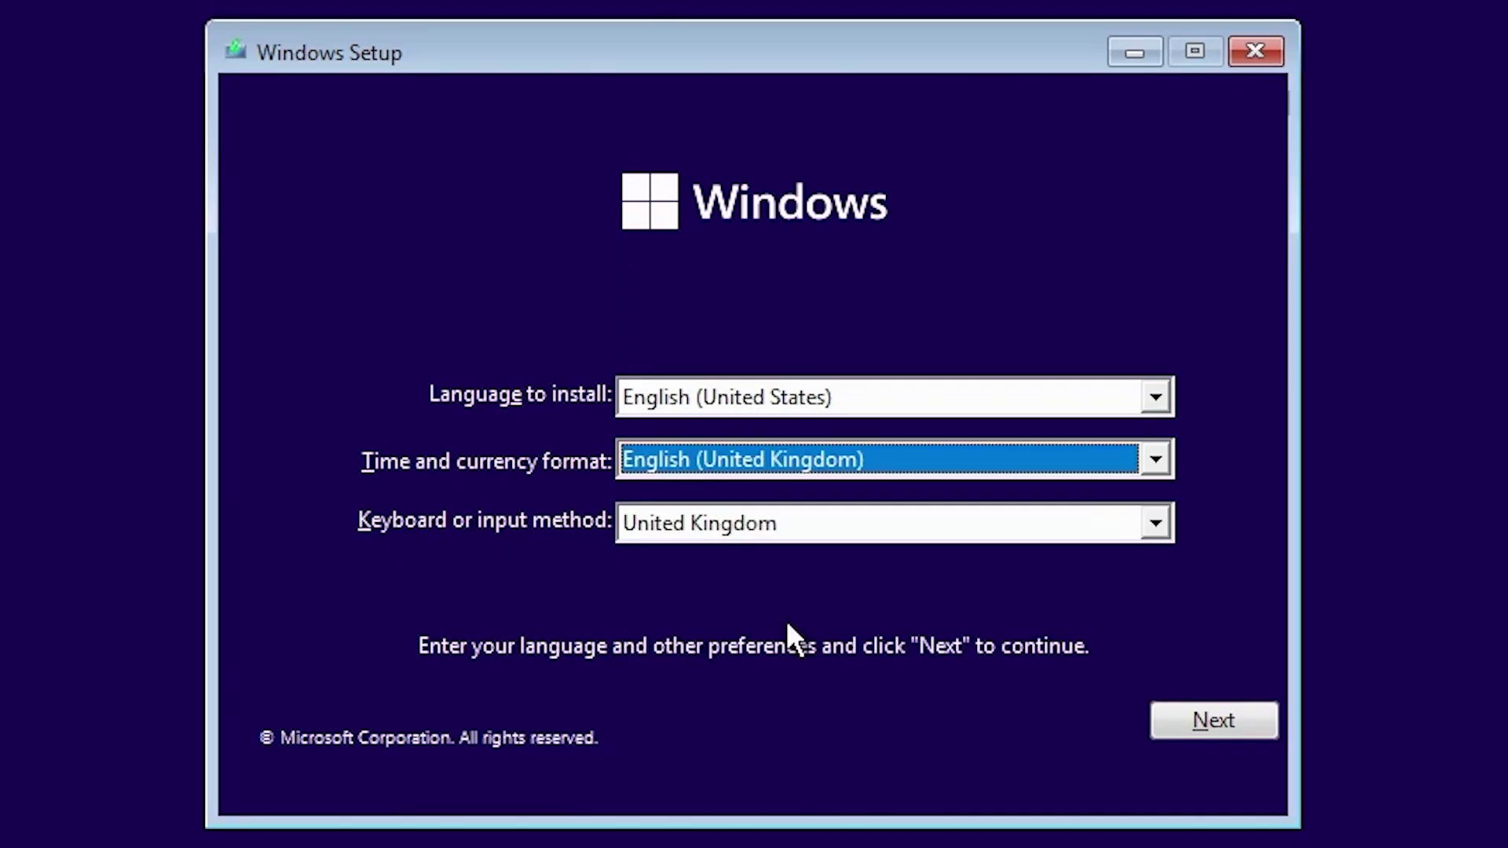
left_click(1244, 724)
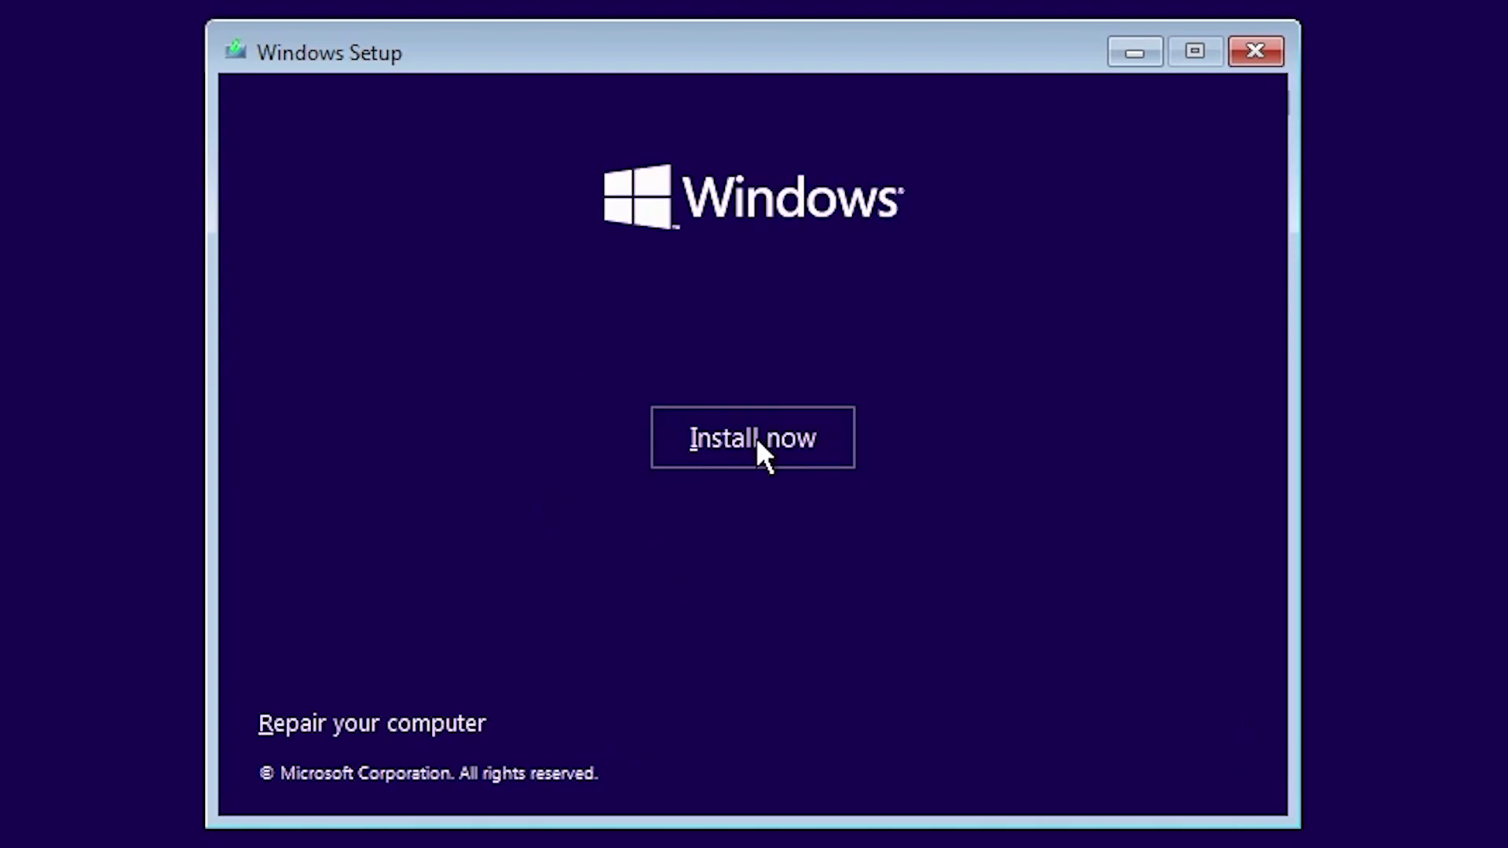
Step: Try to install Windows 11 Pro without a product key, and quit the installation
left_click(755, 436)
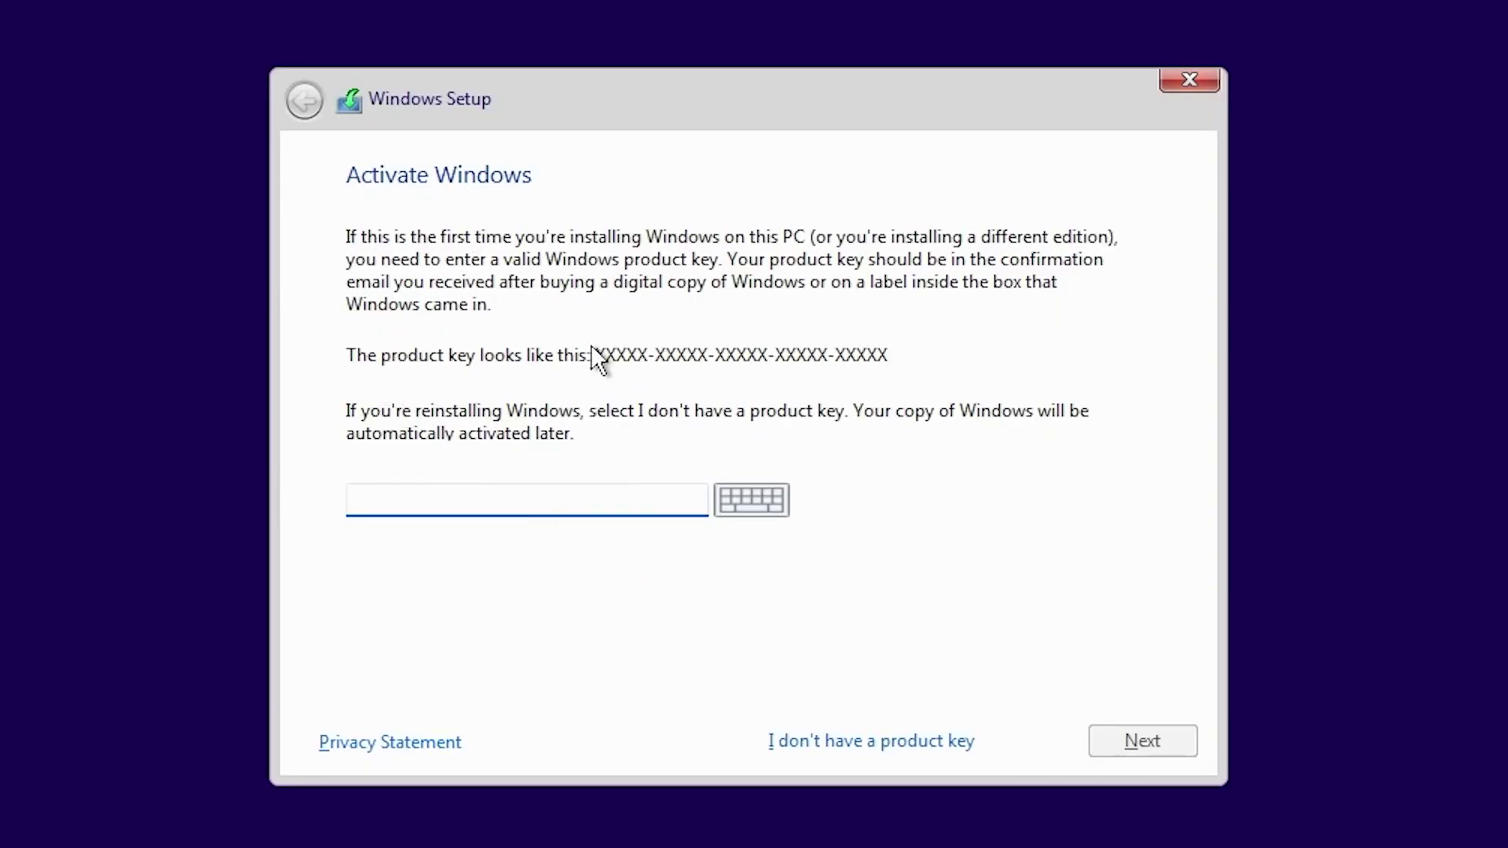
left_click(820, 740)
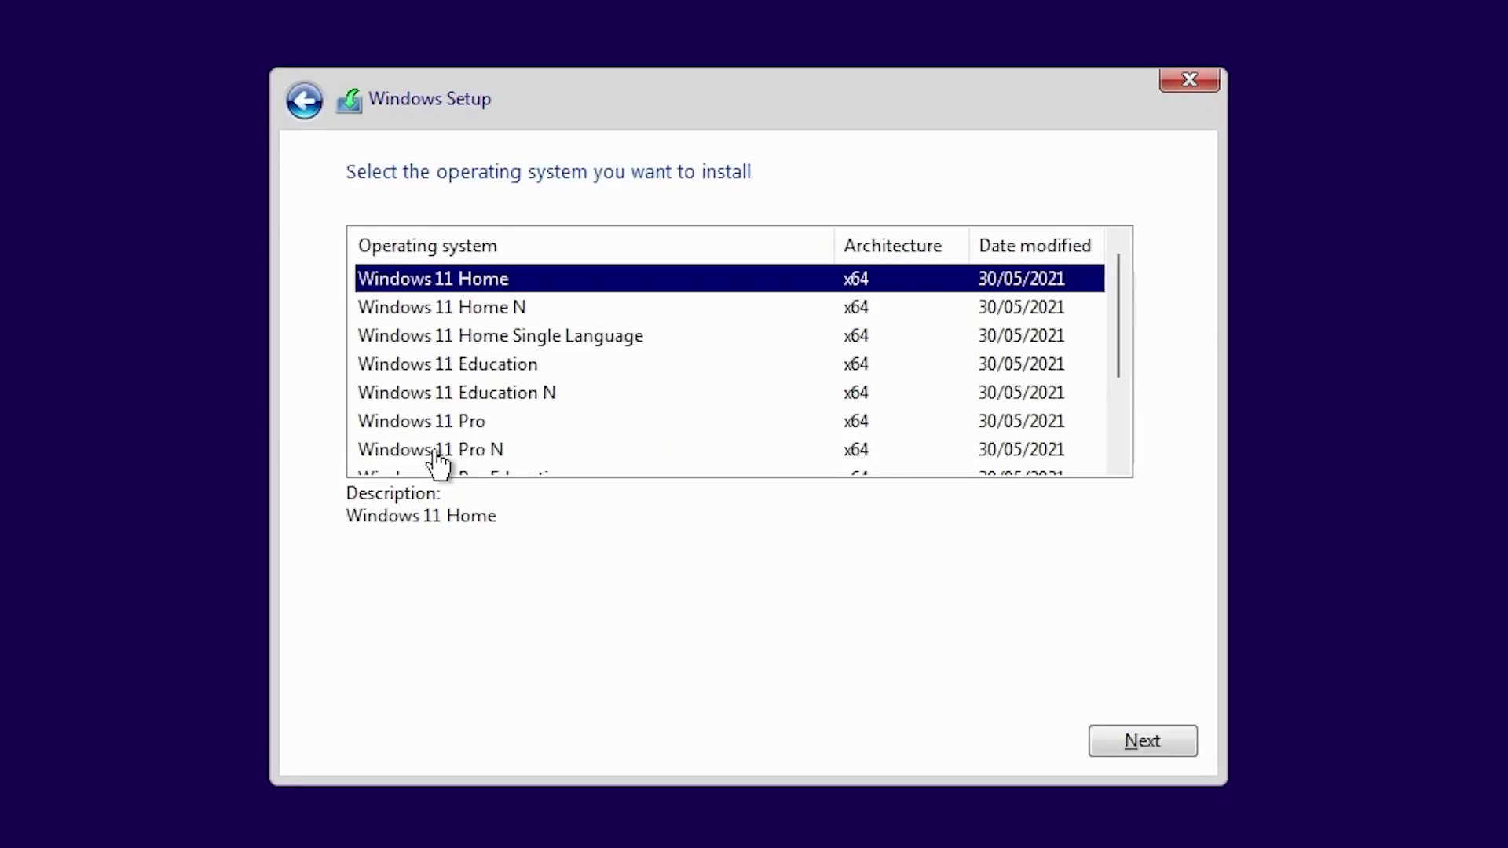
left_click(433, 427)
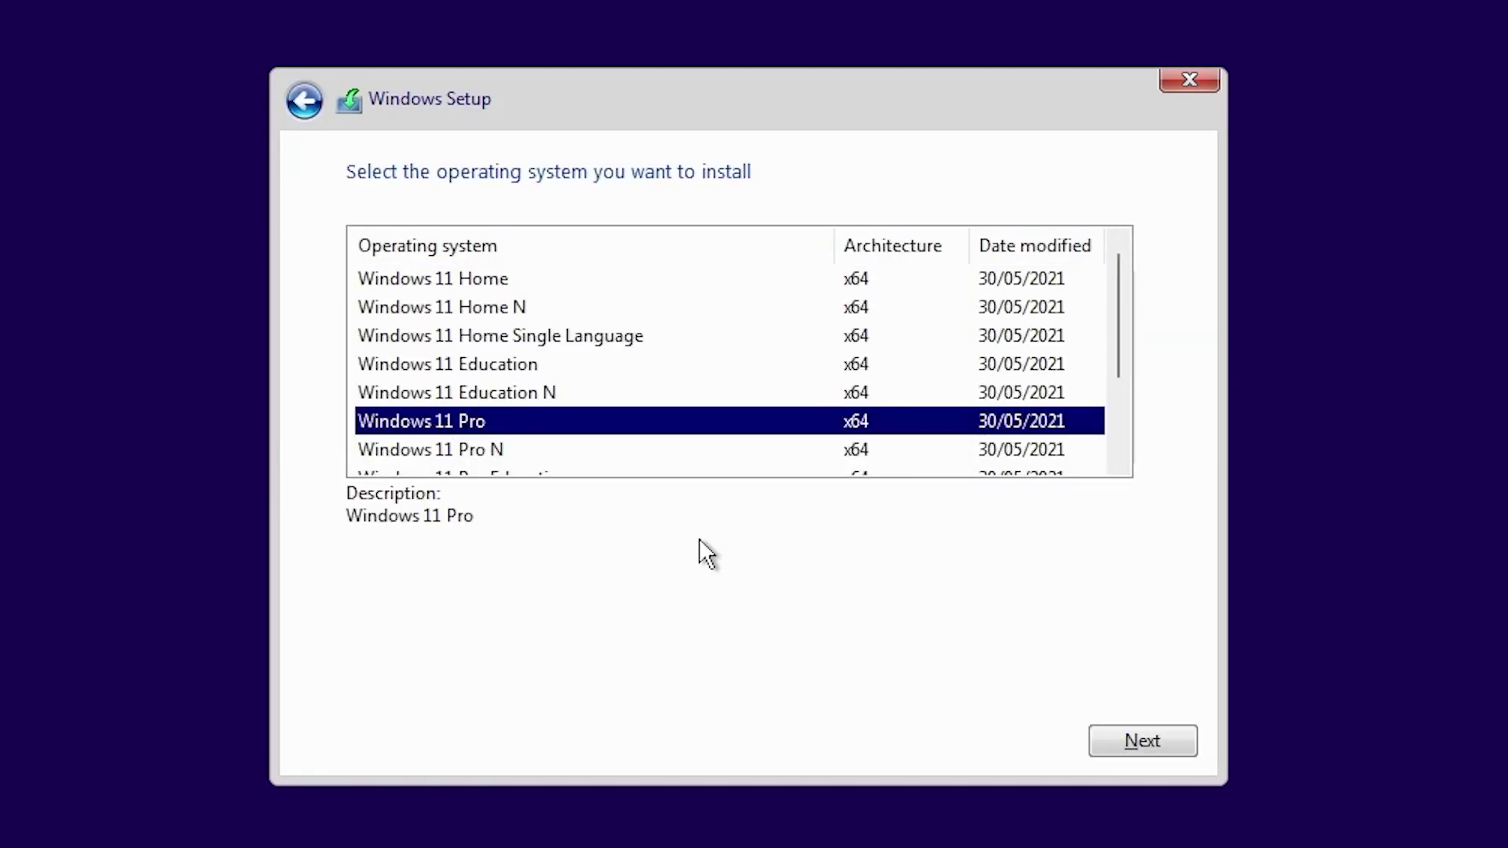
scroll(711, 393, "down", 2)
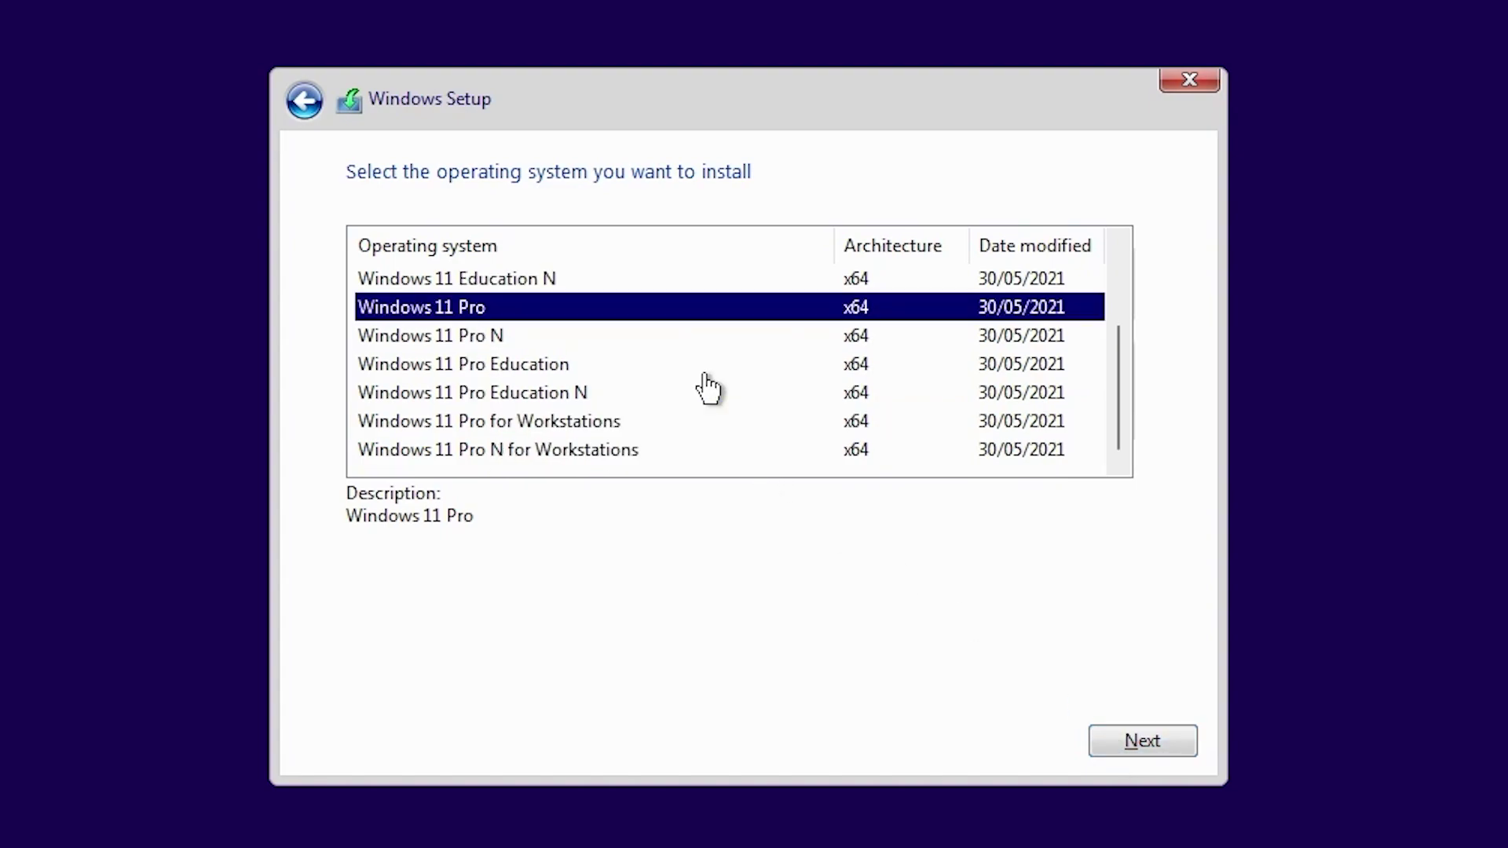
scroll(708, 389, "up", 1)
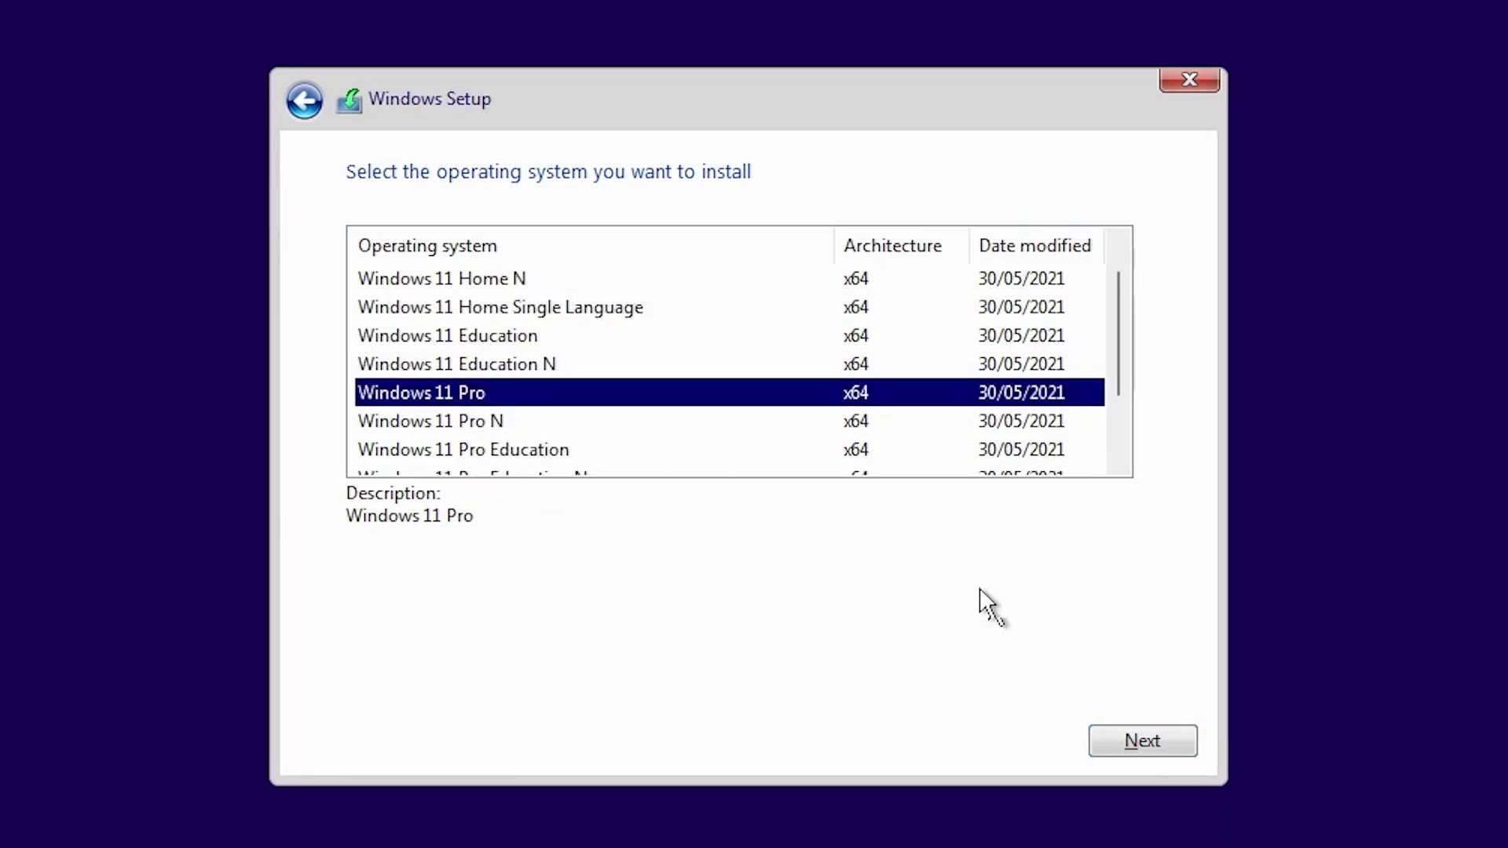
left_click(1120, 744)
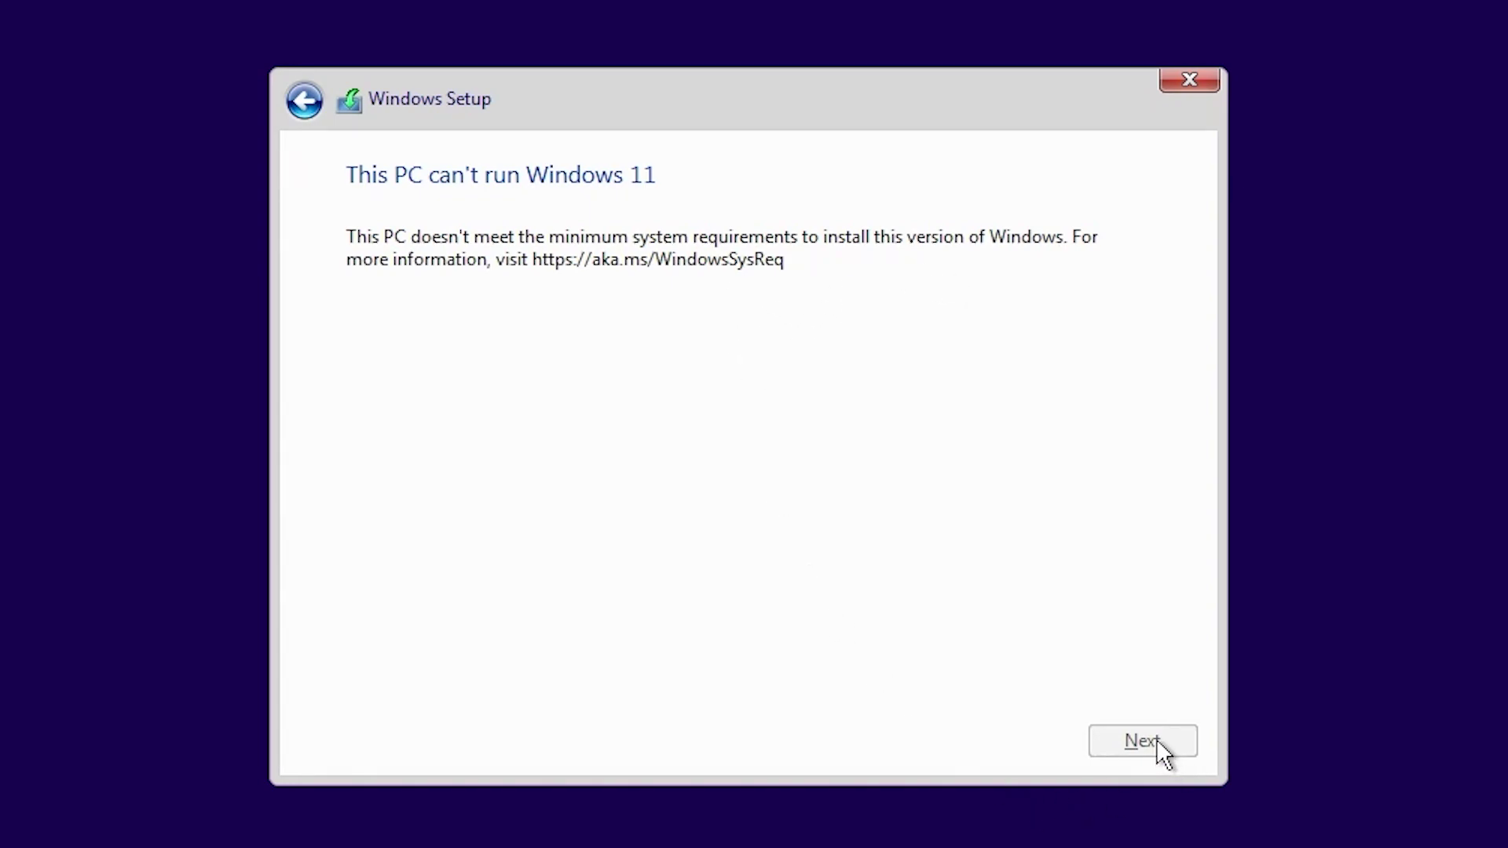
left_click(1164, 78)
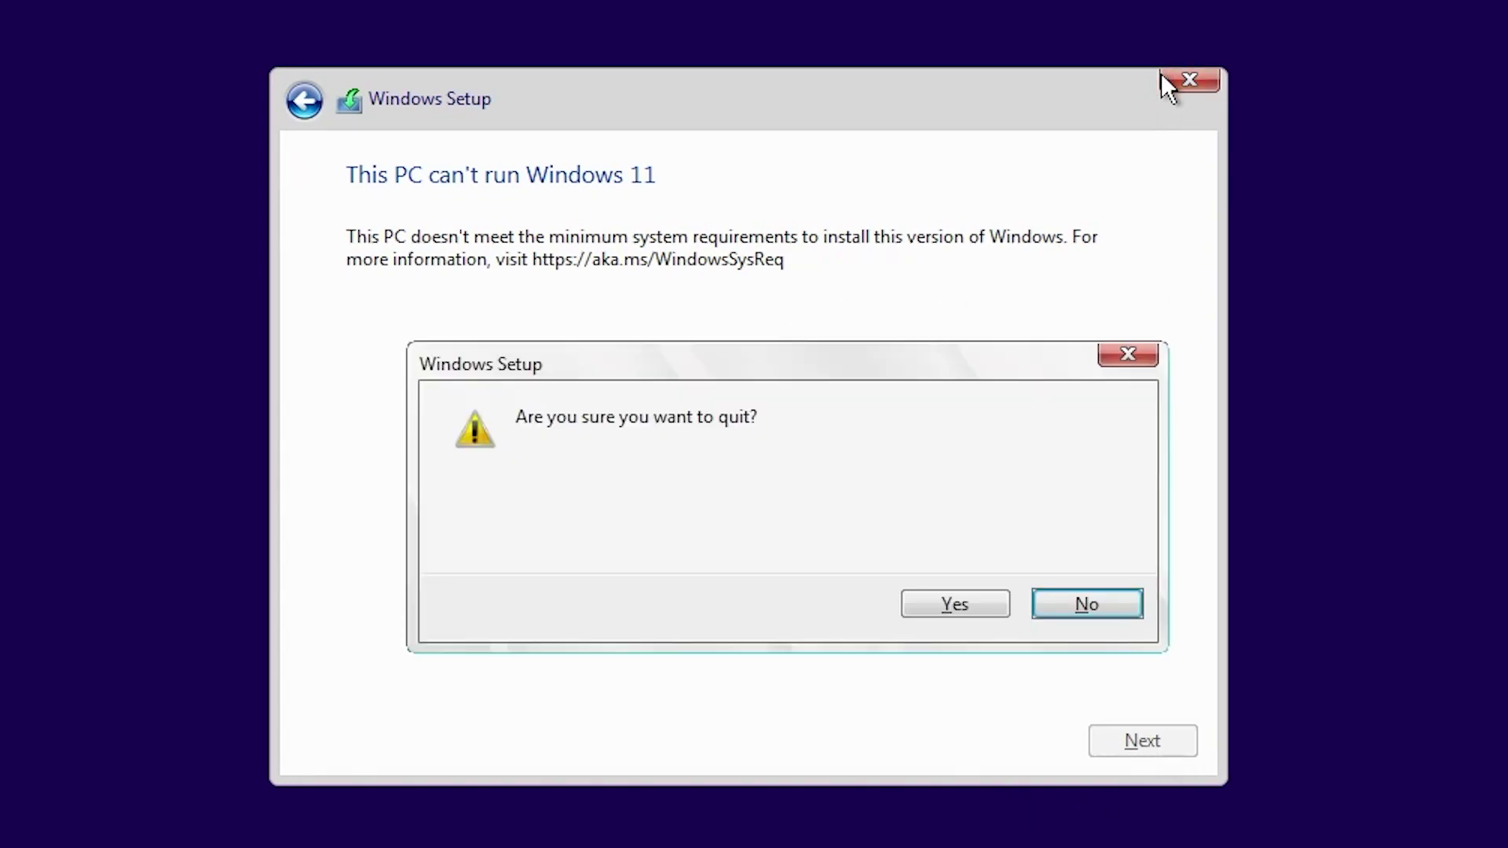
left_click(945, 606)
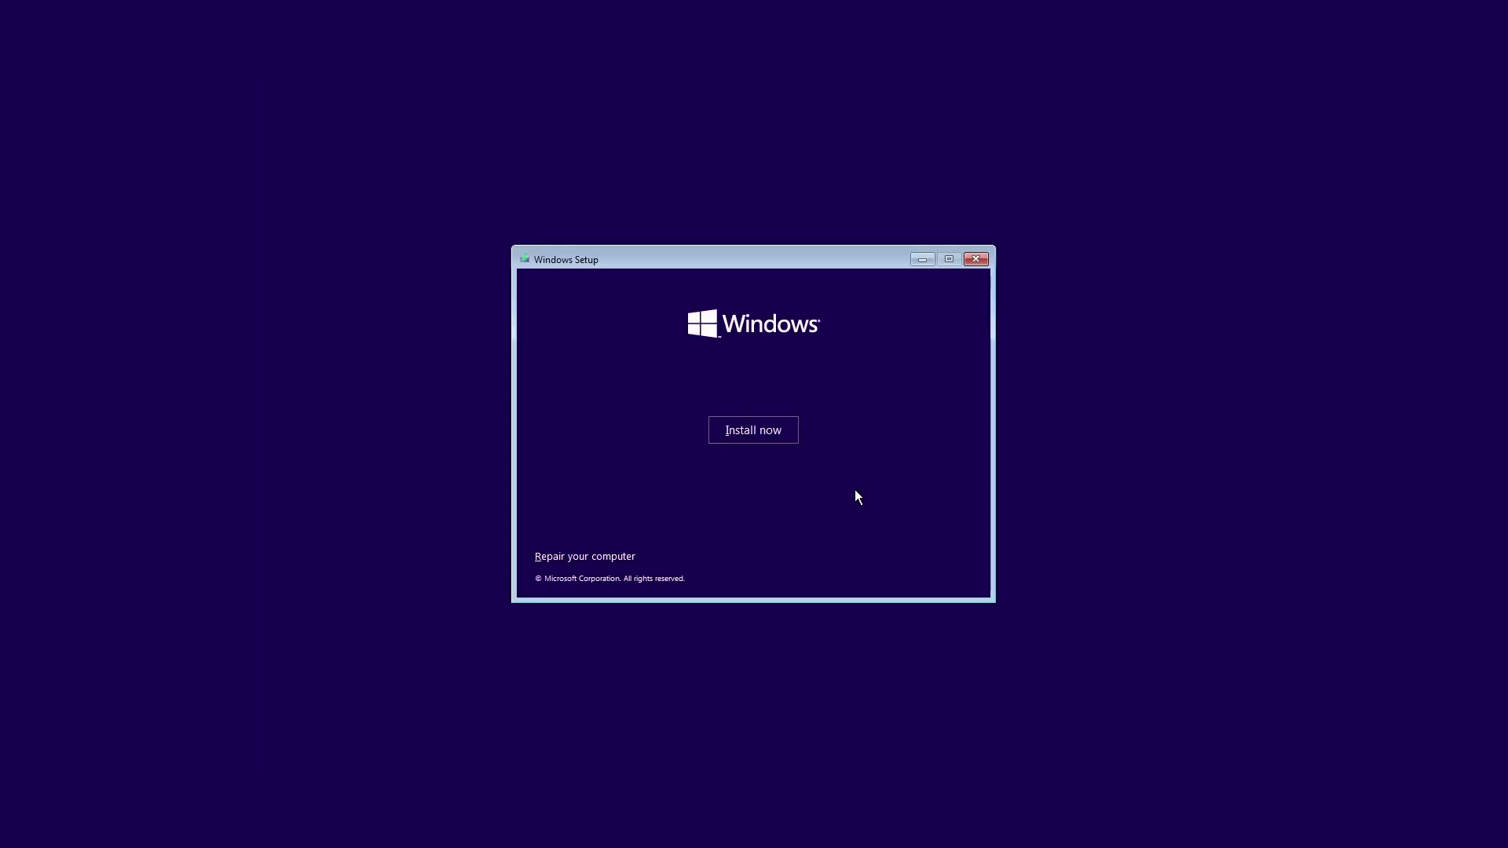
Step: Open the computer's repair options and restart into the UEFI firmware settings
left_click(610, 559)
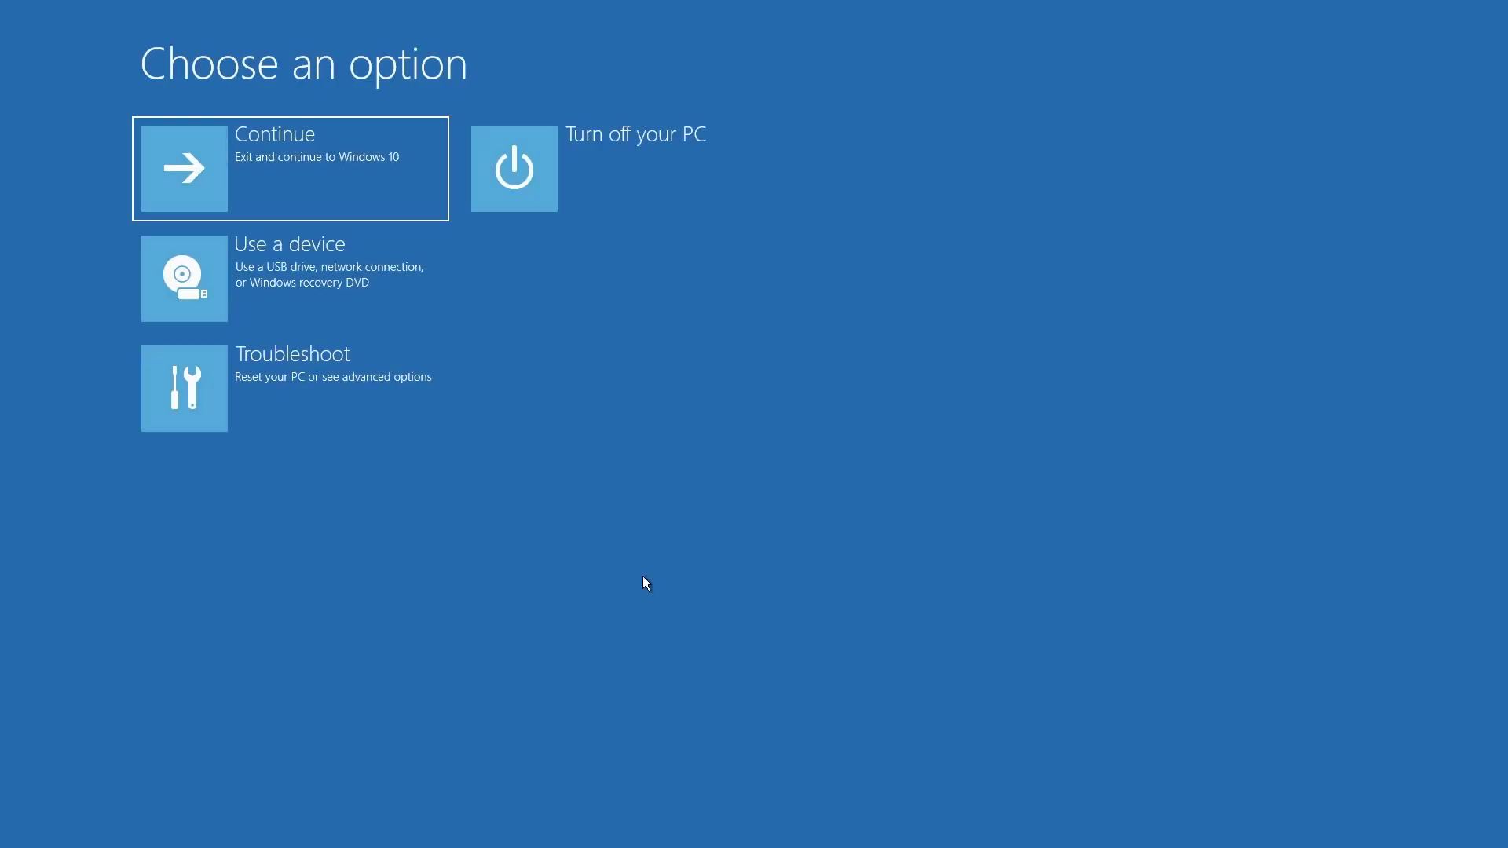
left_click(201, 383)
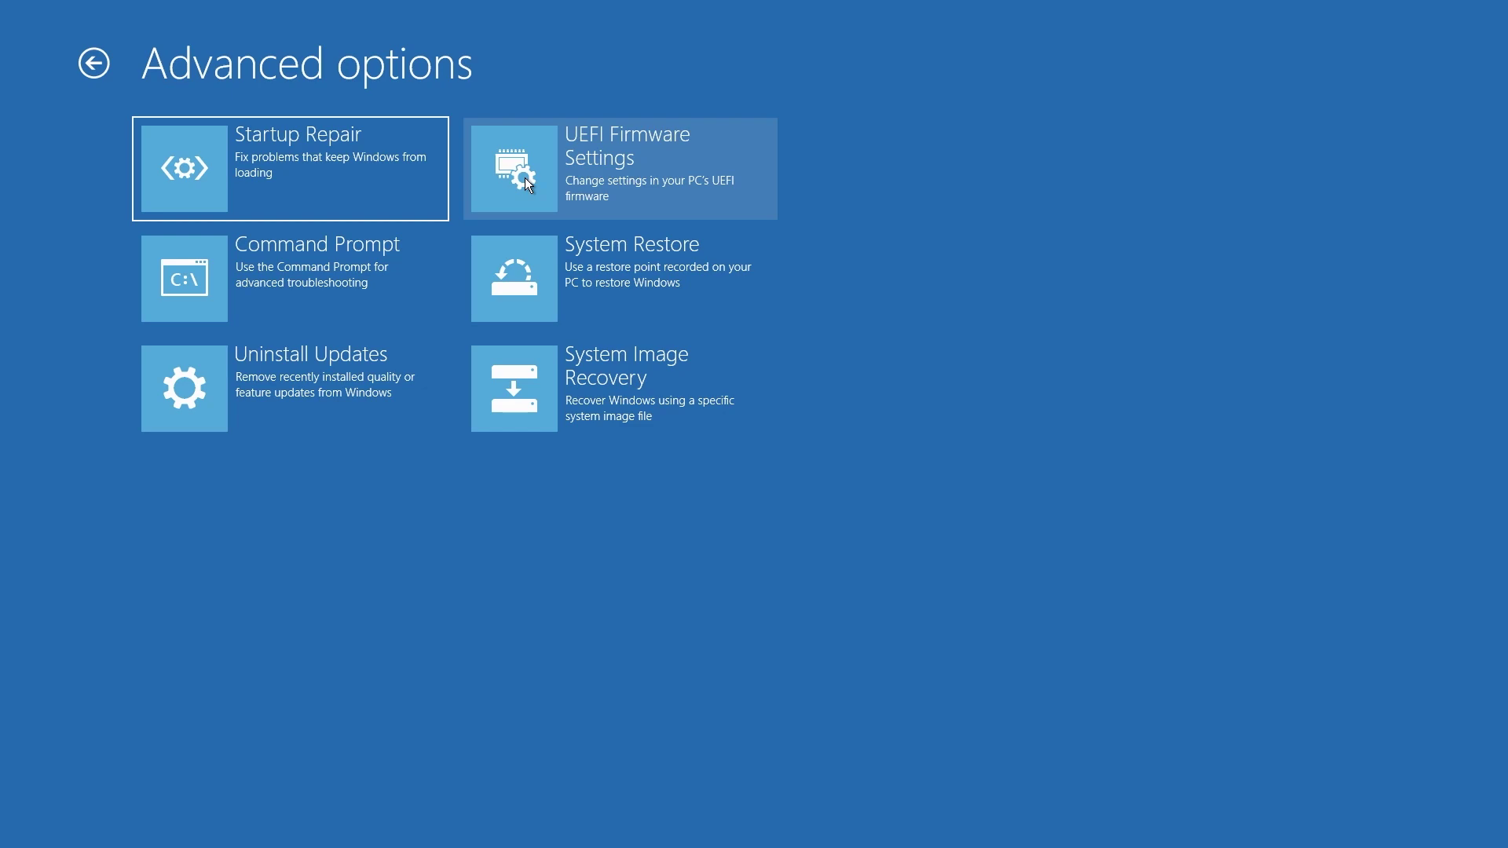
left_click(525, 179)
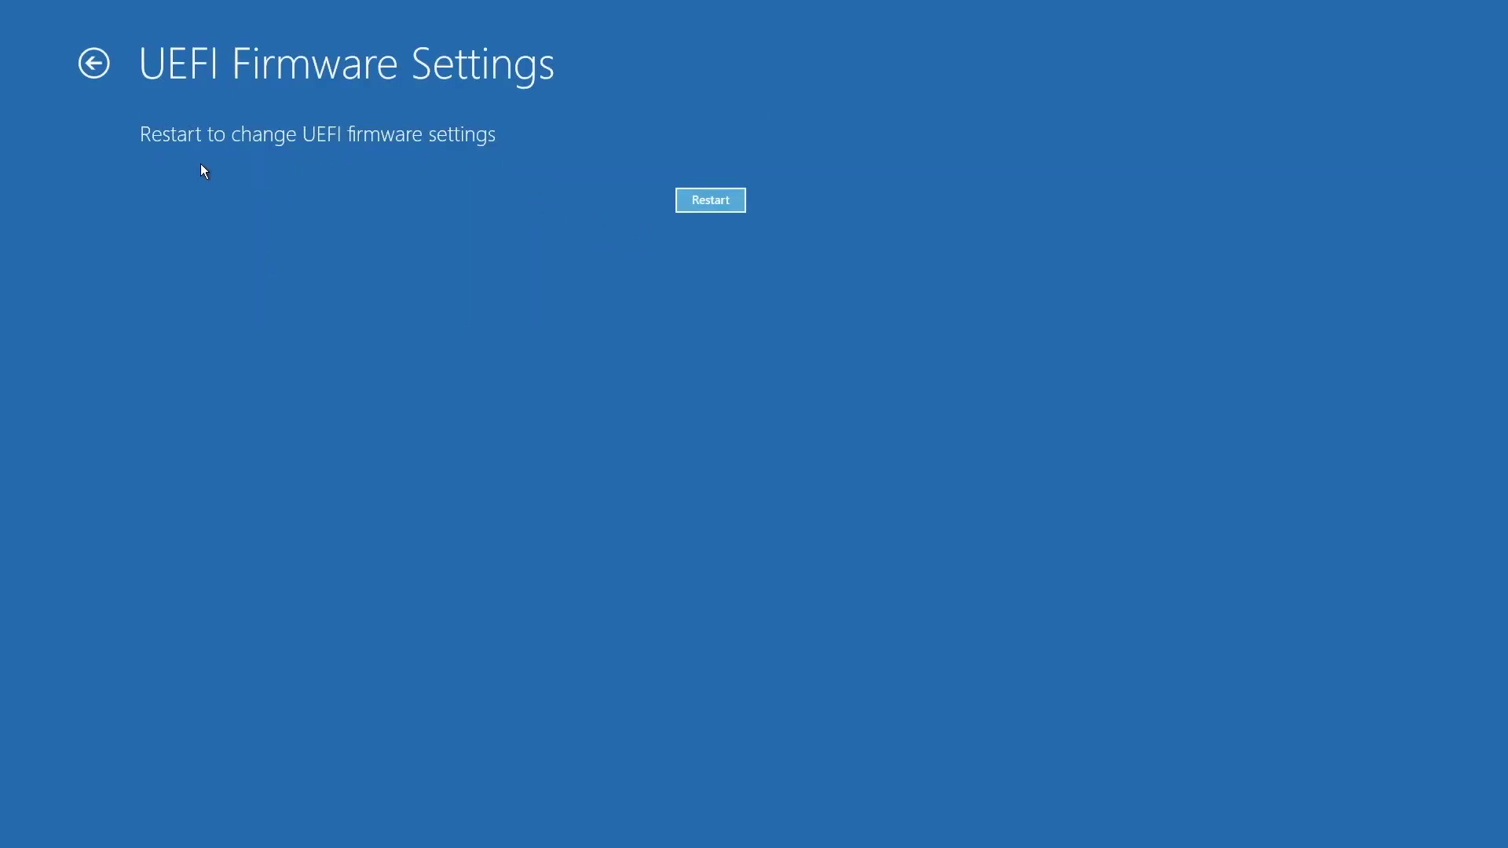
left_click(718, 199)
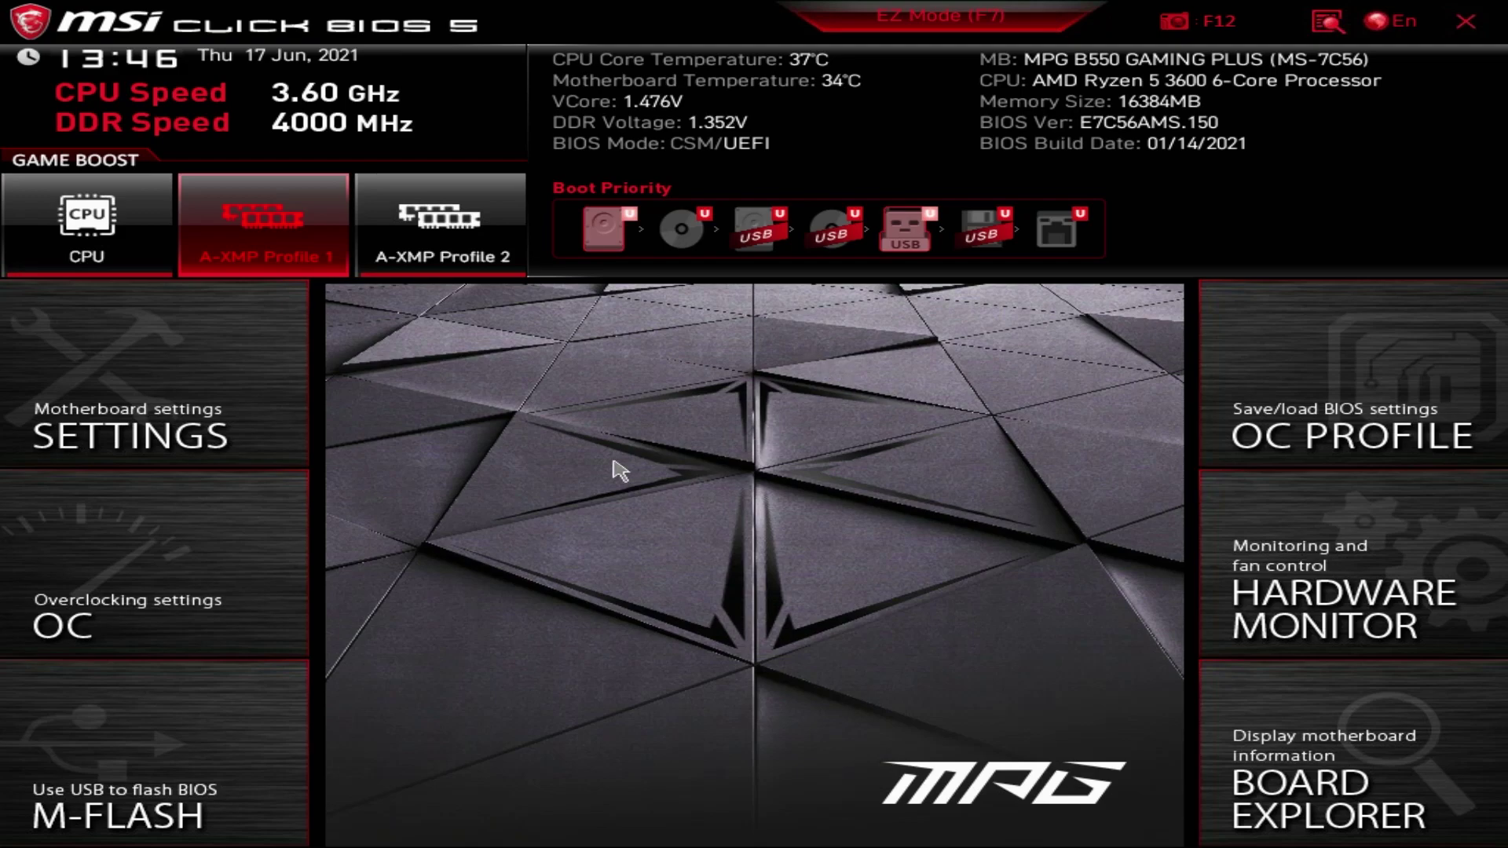
Step: Set Security Device Support to Enable in the BIOS Trusted Computing security settings
left_click(116, 367)
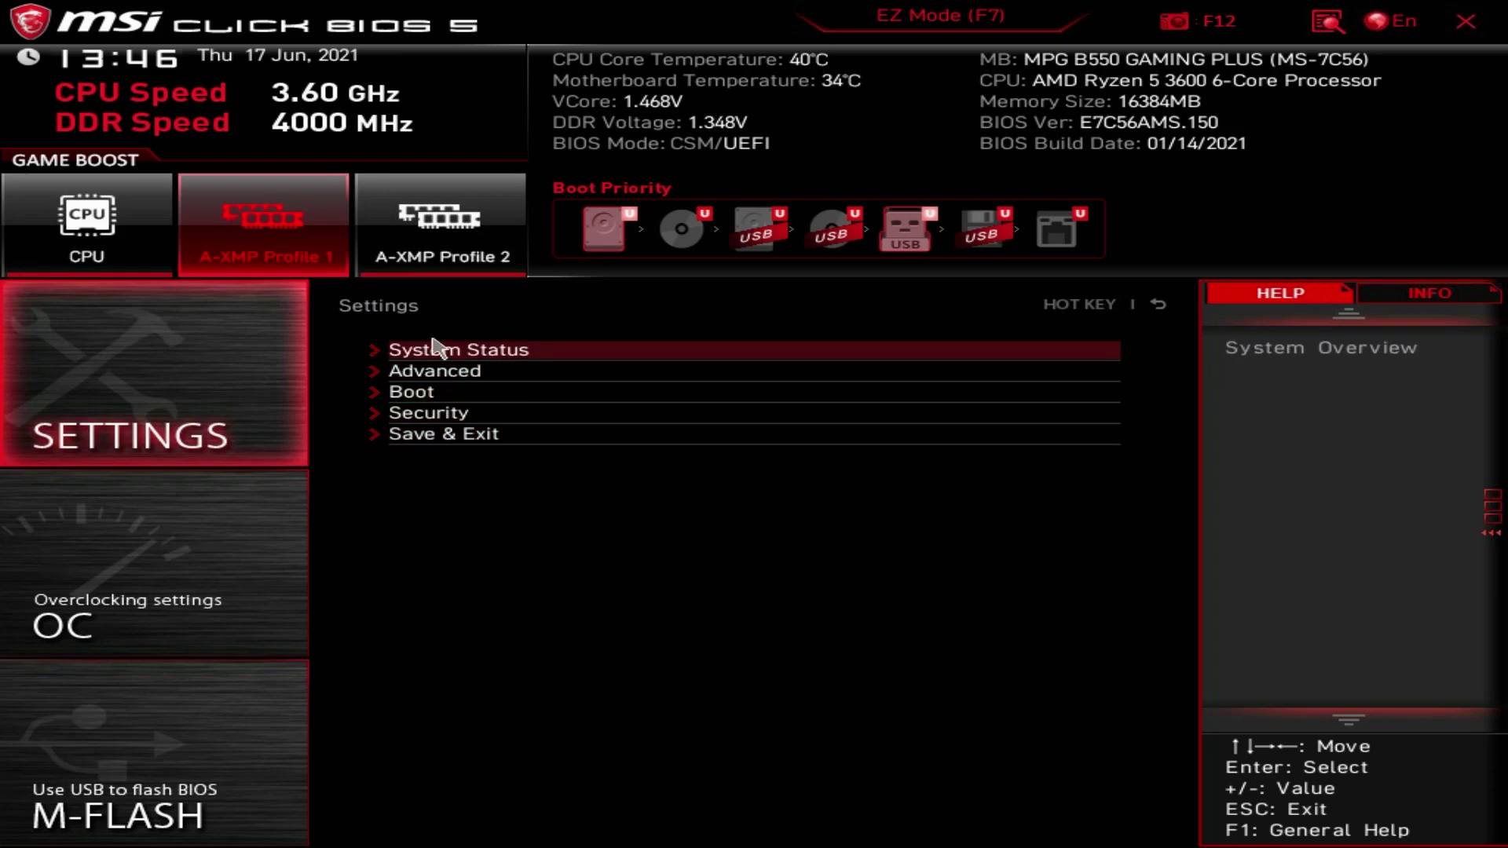
left_click(436, 414)
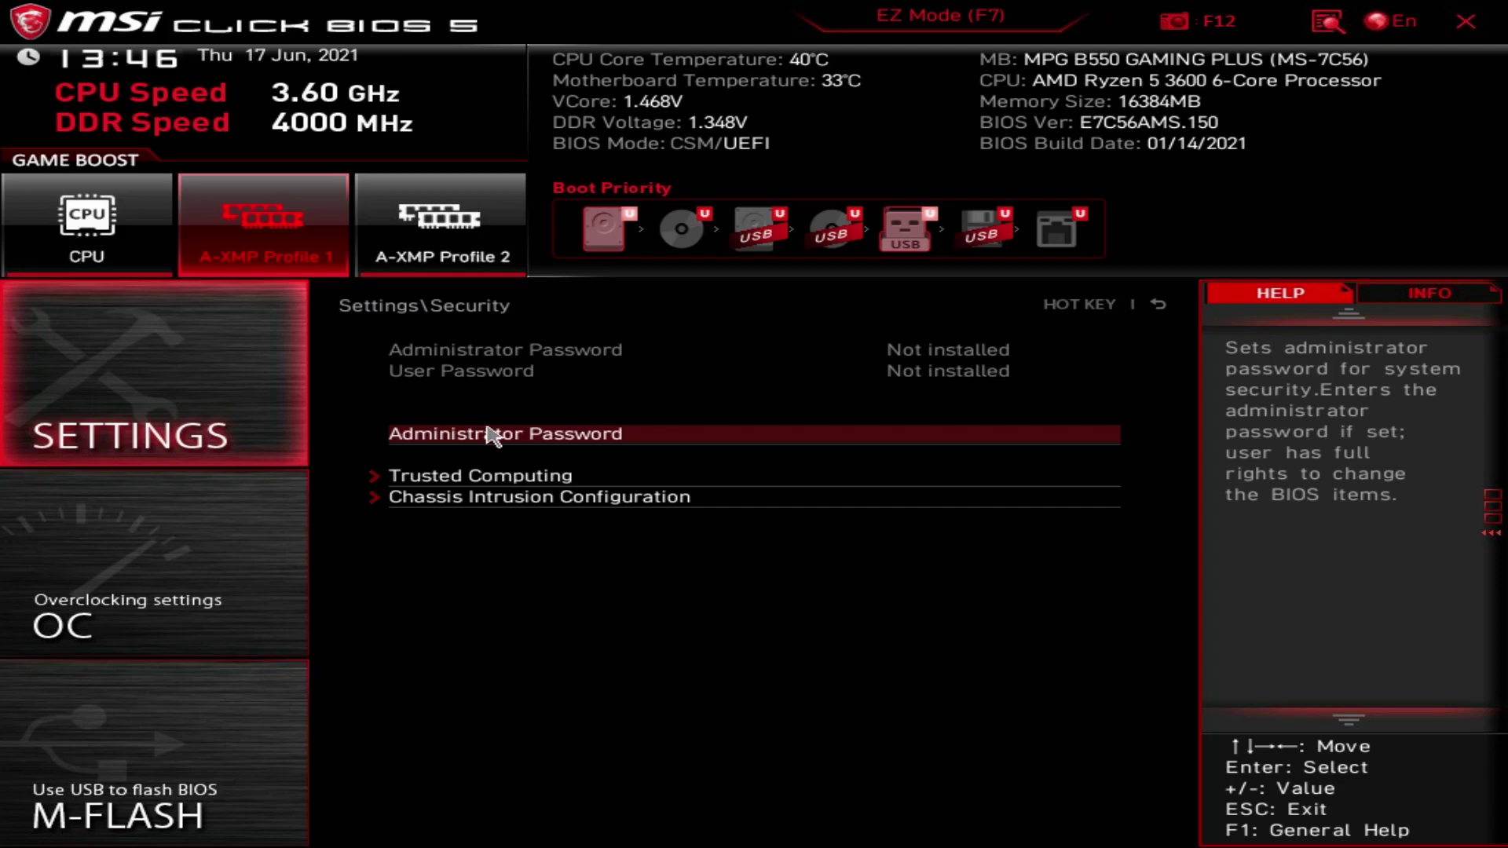
left_click(468, 479)
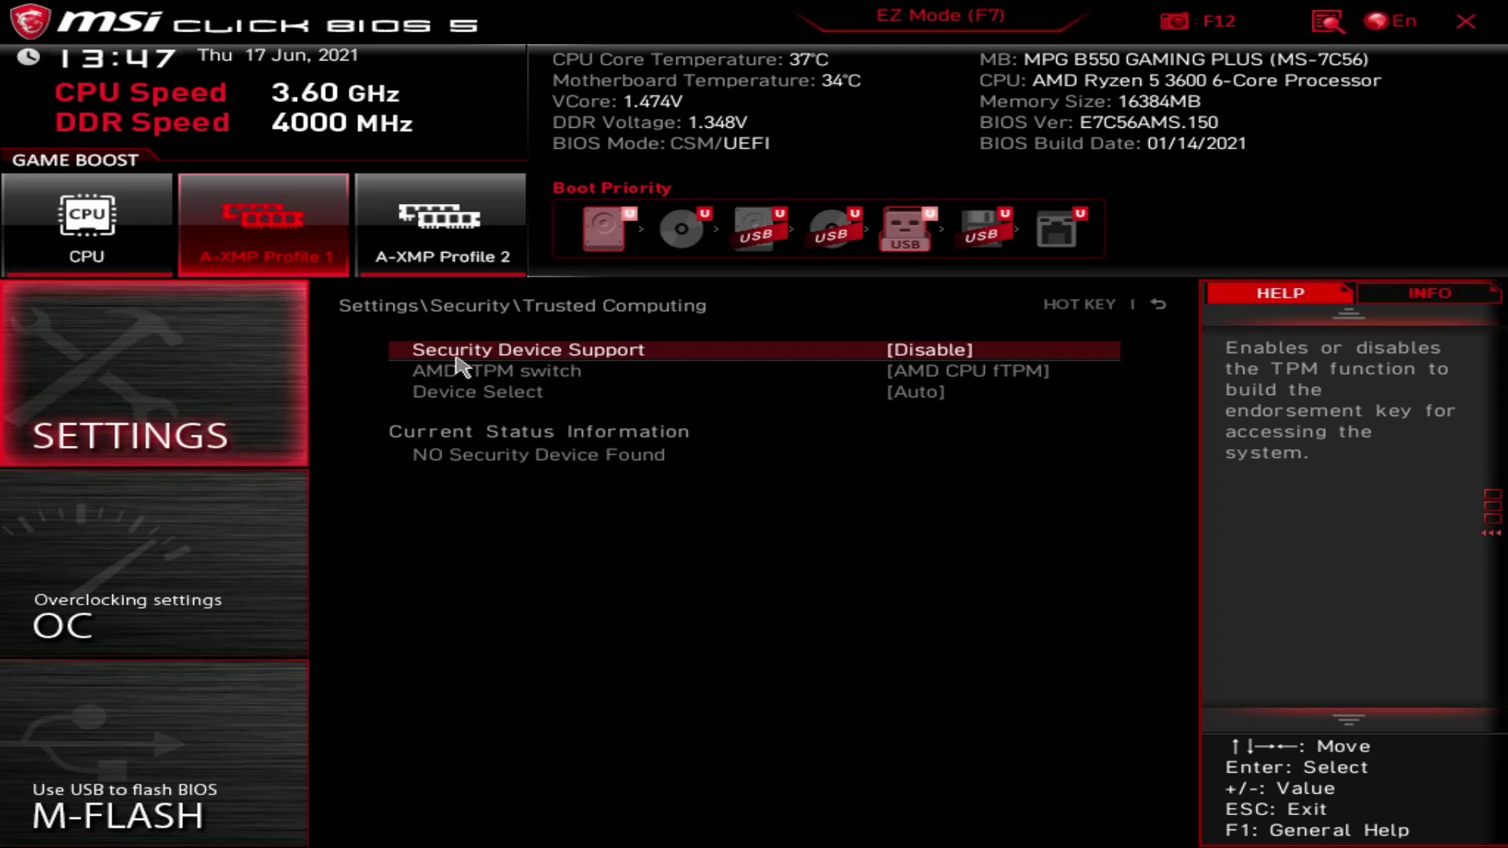
left_click(519, 359)
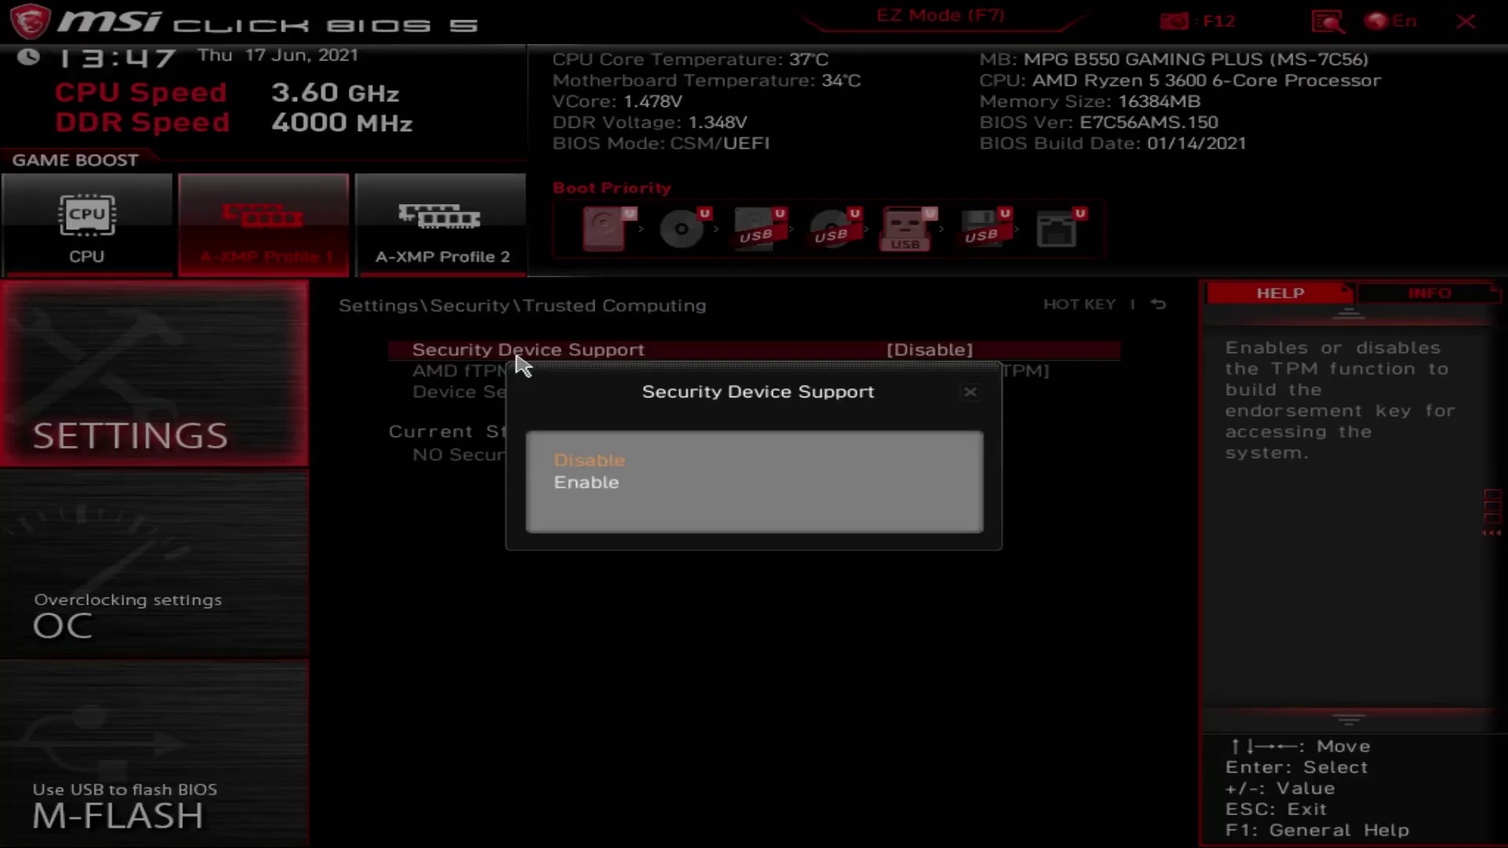
left_click(616, 483)
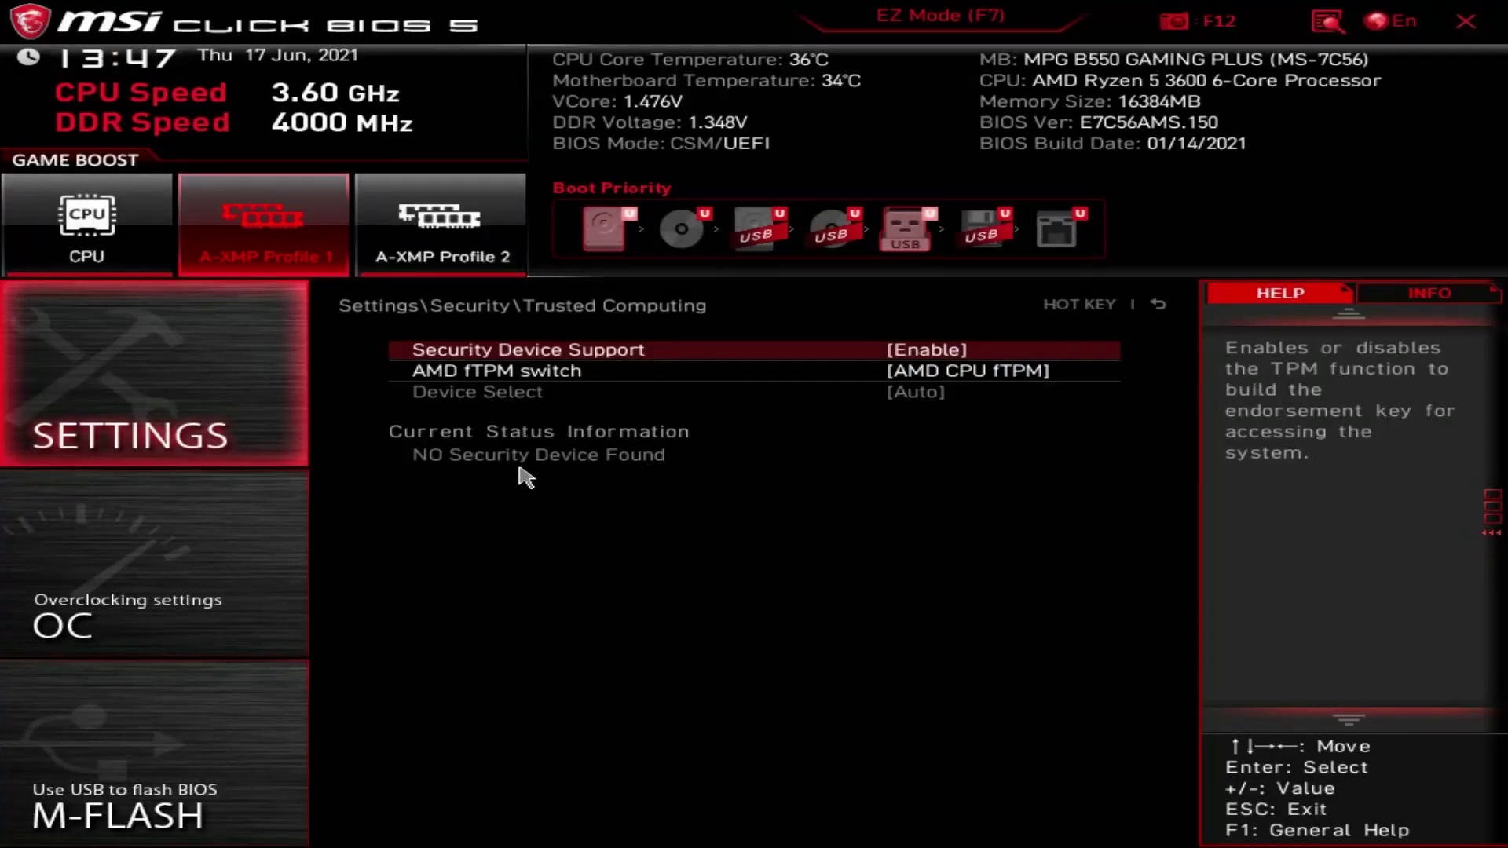
Step: Save the BIOS configuration, exit, and boot from UEFI: KingstonDataTraveler 3.0, Partition 1
left_click(1454, 33)
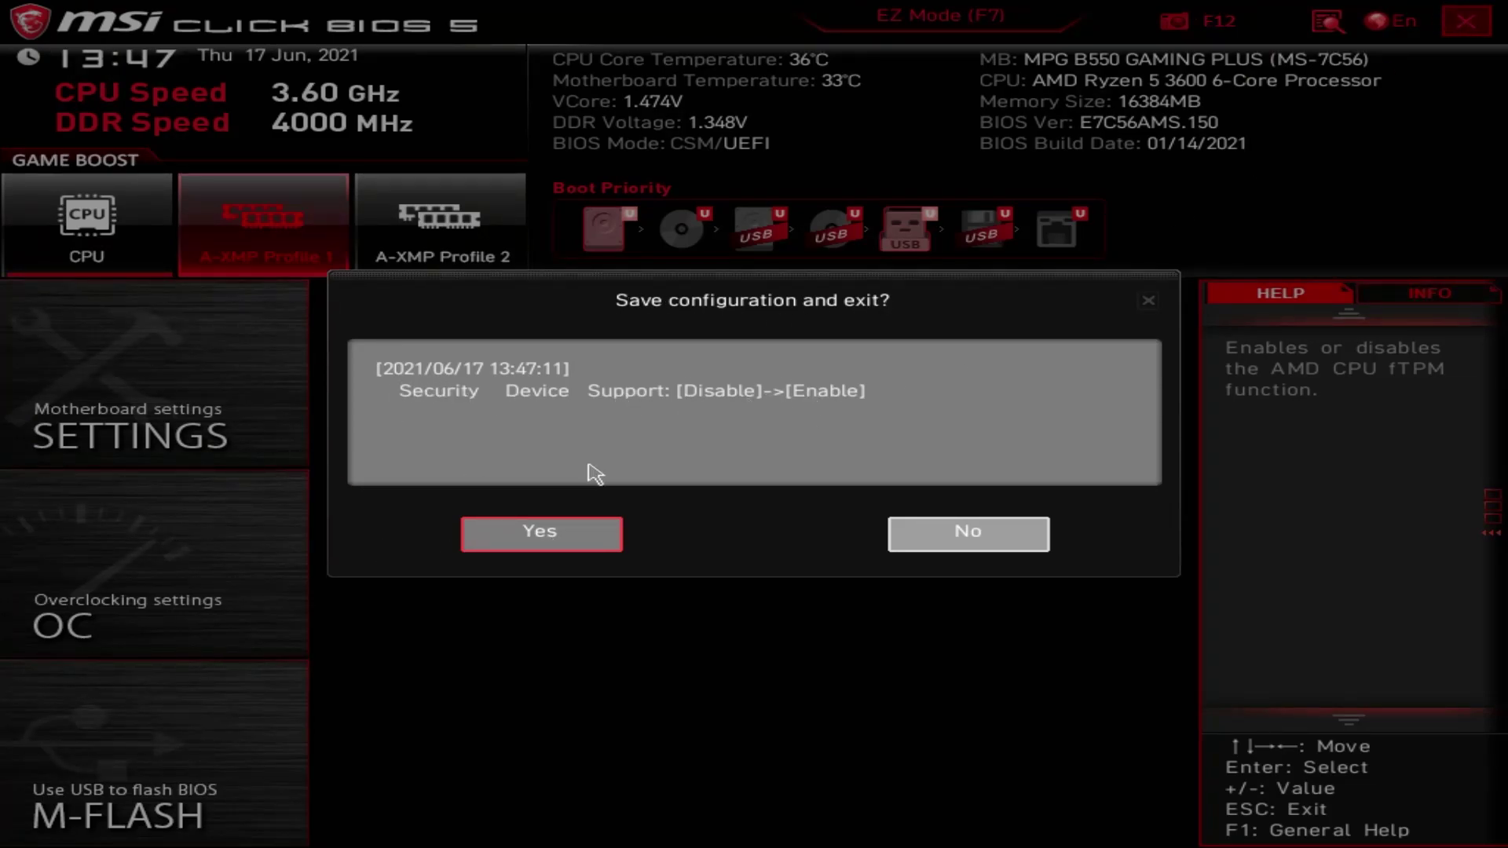
left_click(531, 544)
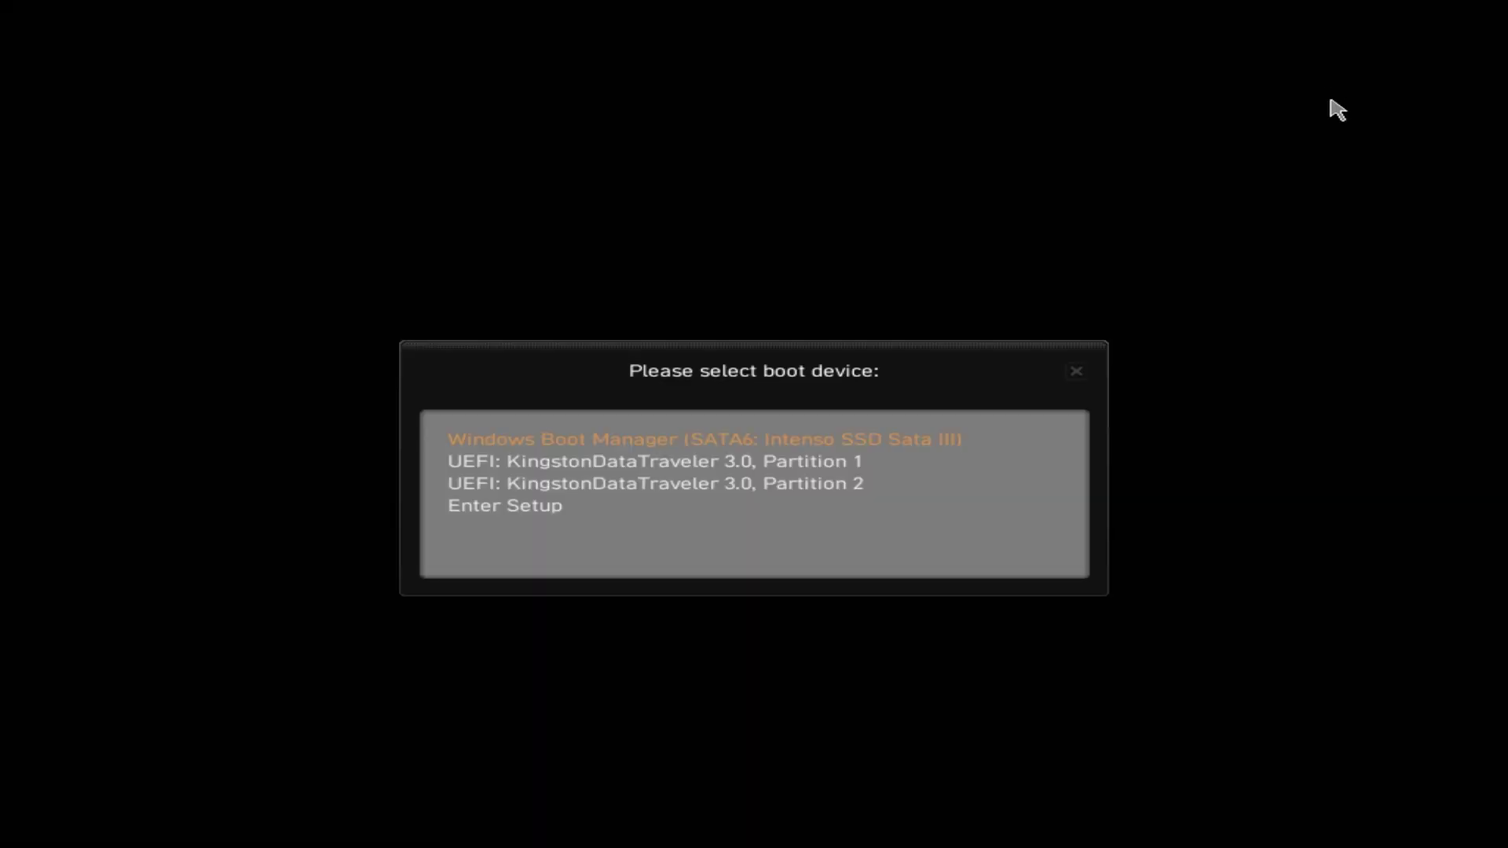
key("Down")
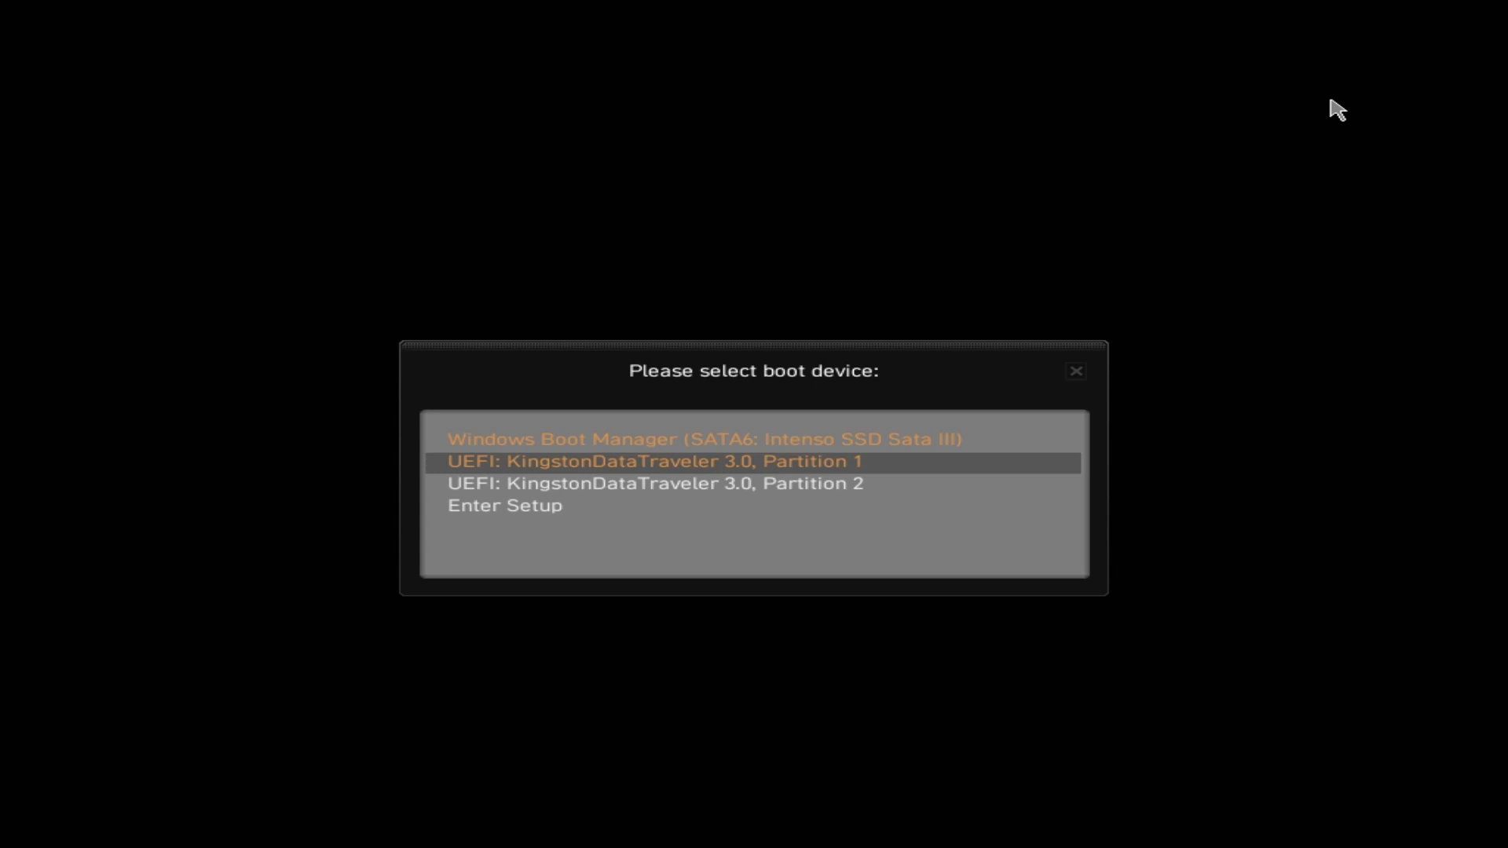
key("Return")
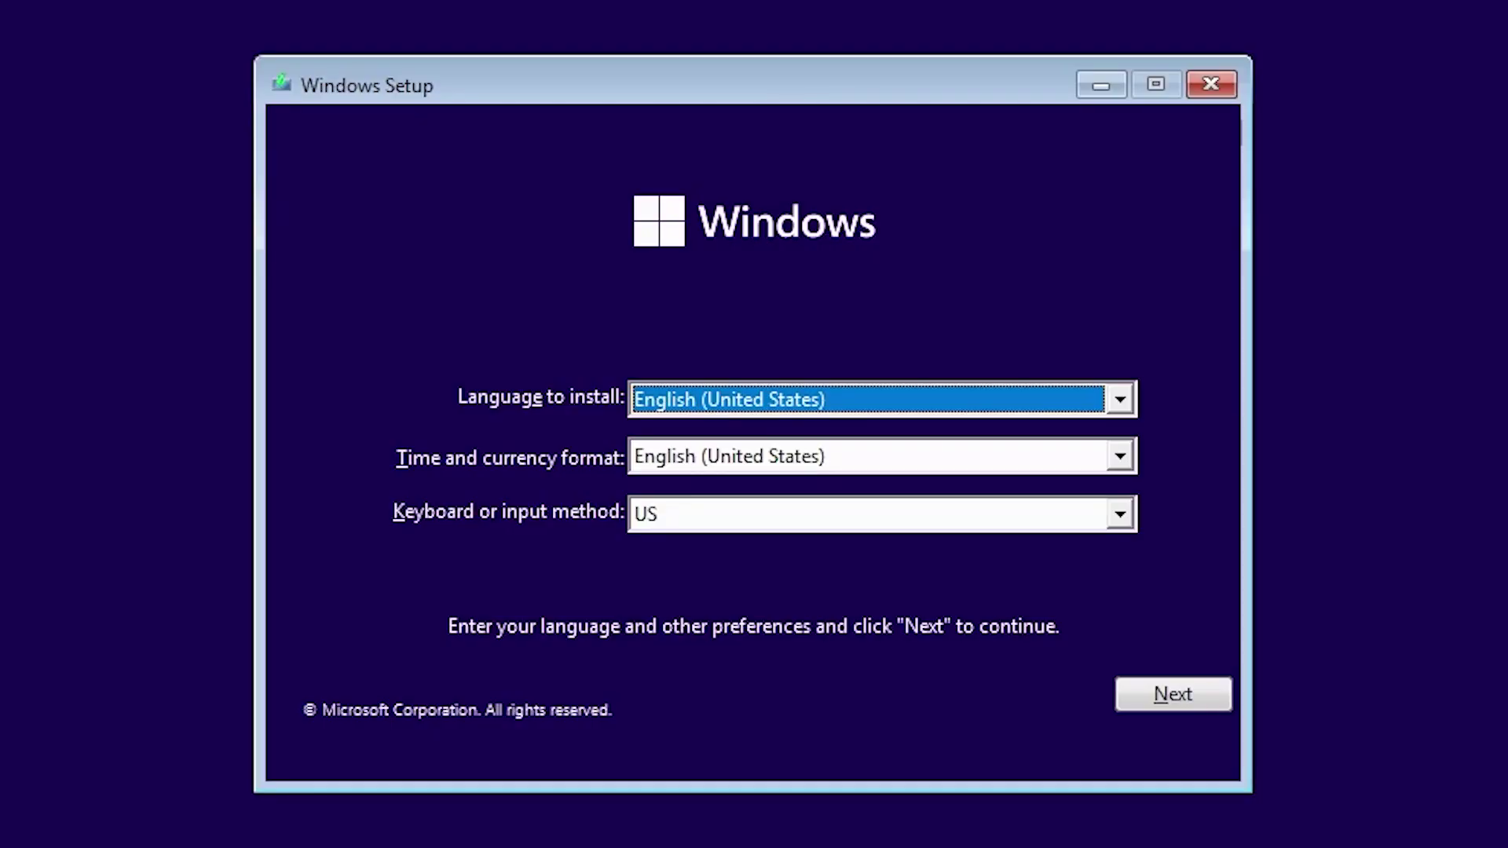
Step: Set the time and currency format to English (United Kingdom) and continue the Windows setup
left_click(844, 450)
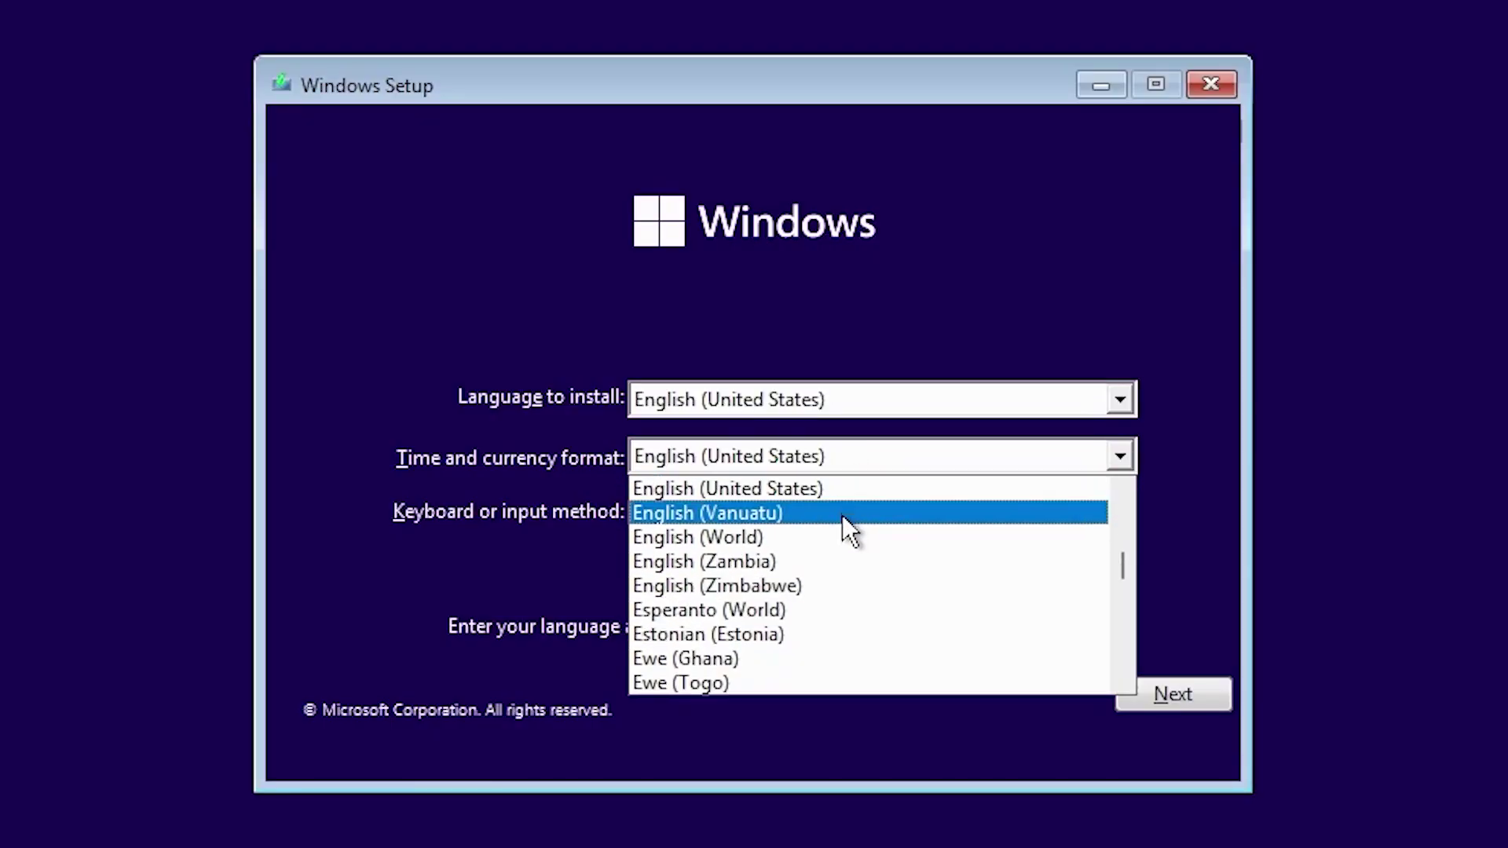
scroll(842, 526, "up", 1)
left_click(833, 542)
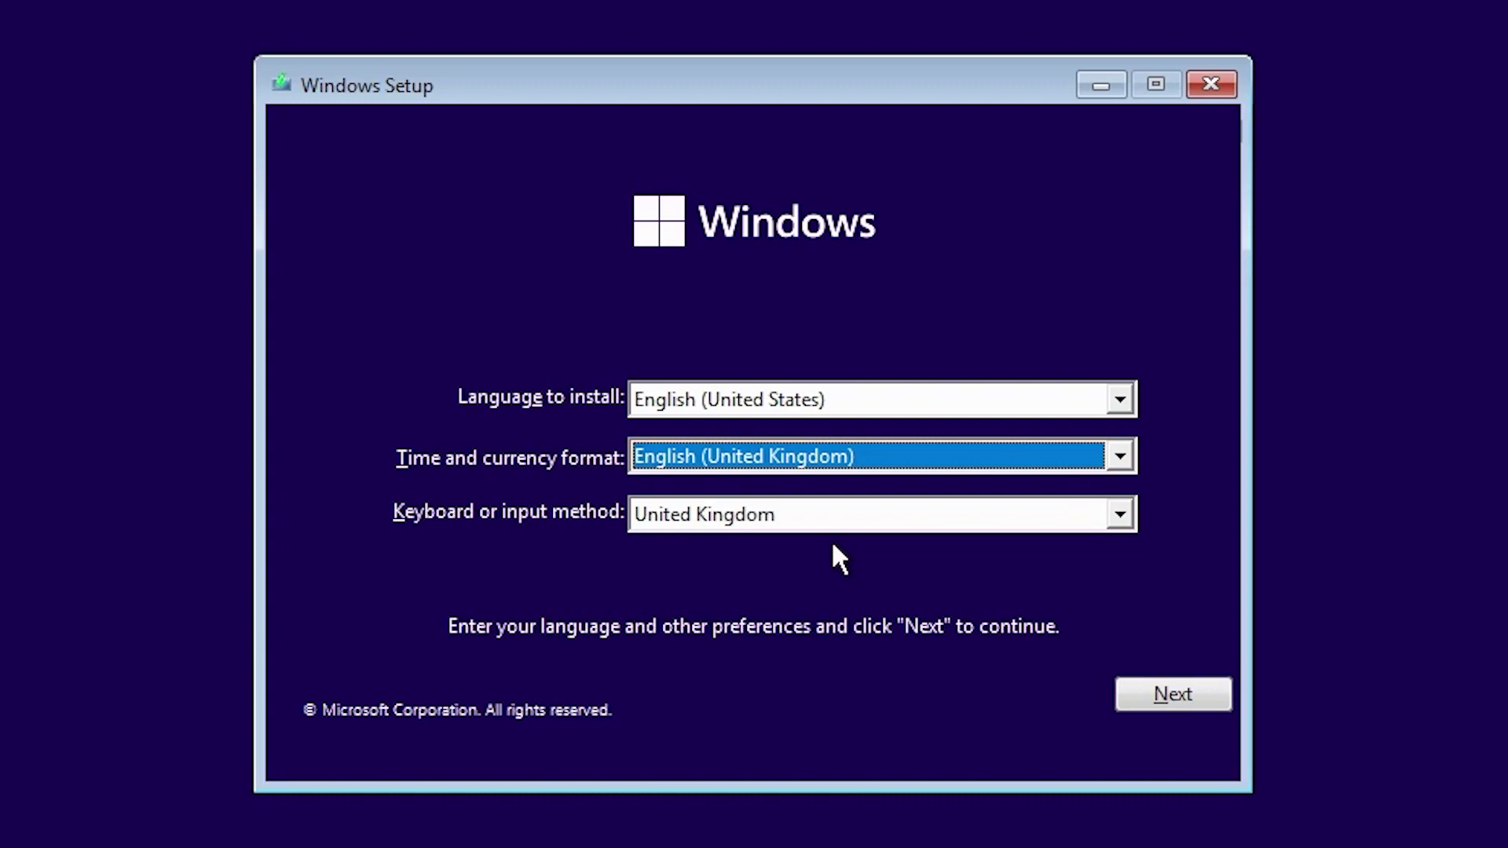
left_click(1136, 703)
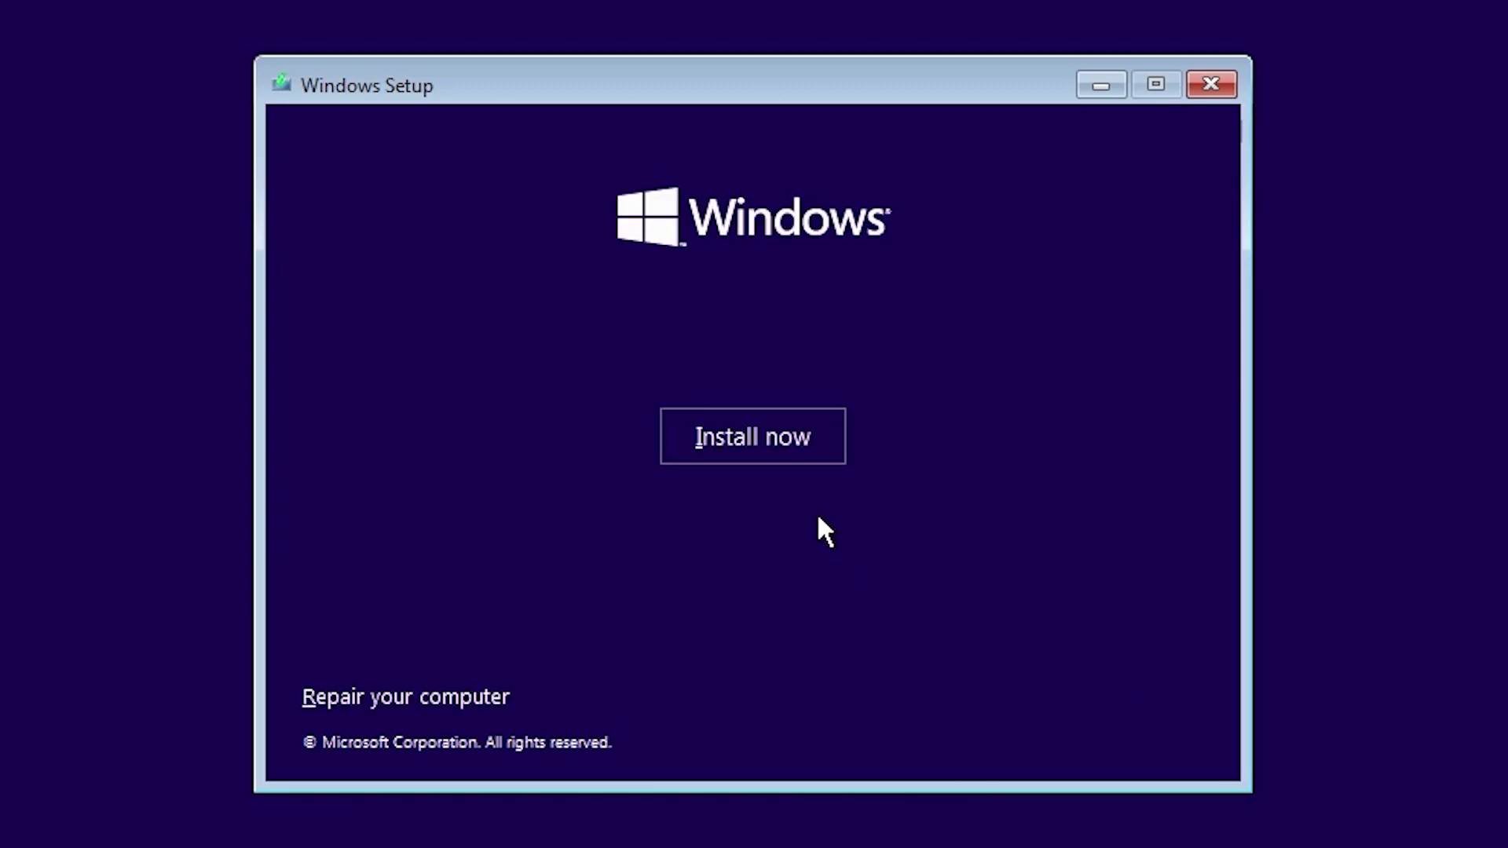
Step: Start the installation without a product key and select Windows 11 Pro as the operating system
left_click(783, 441)
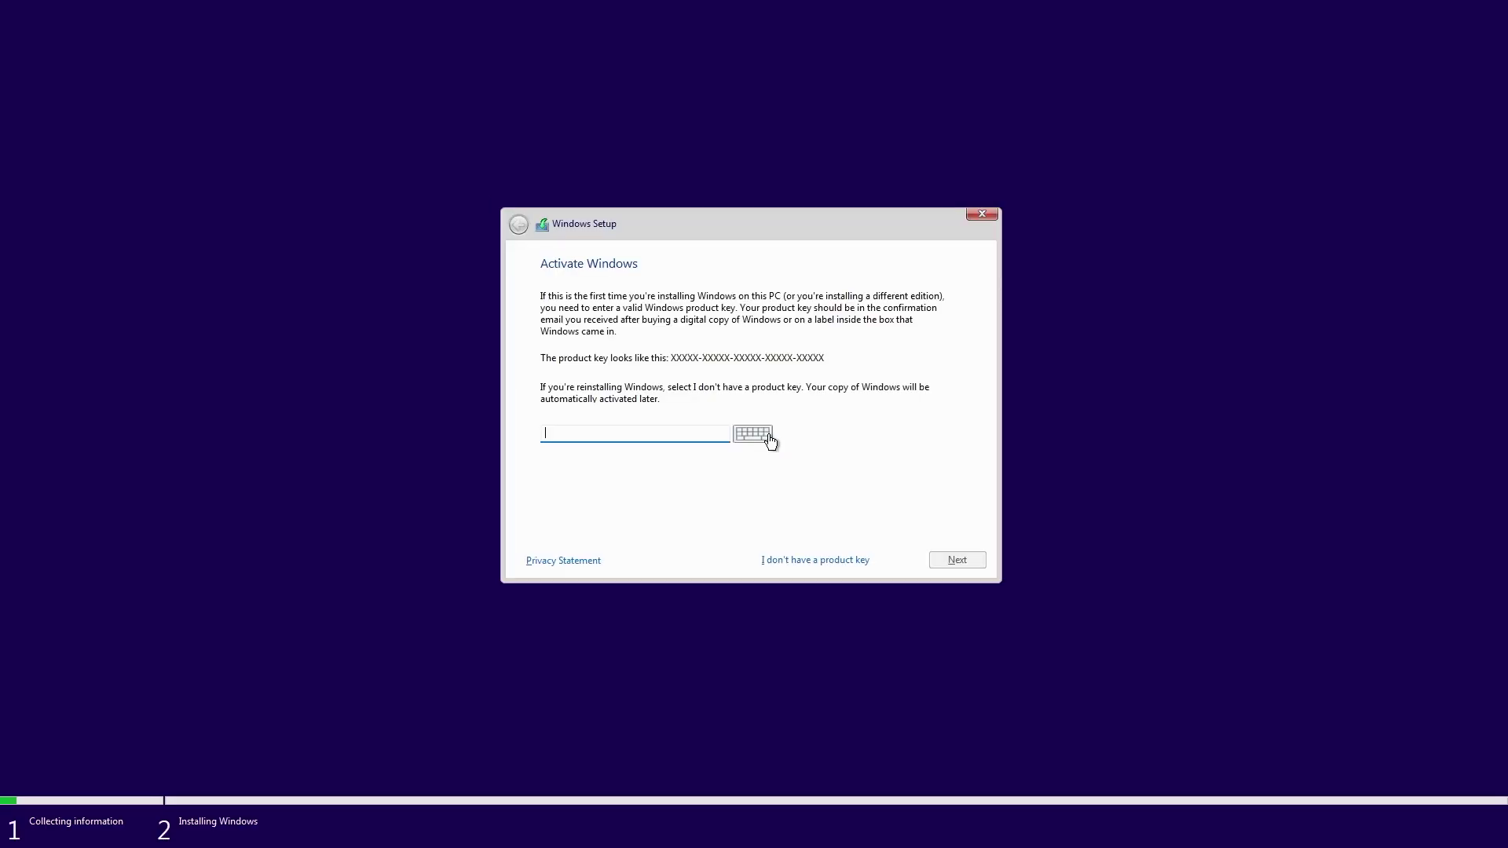
left_click(815, 559)
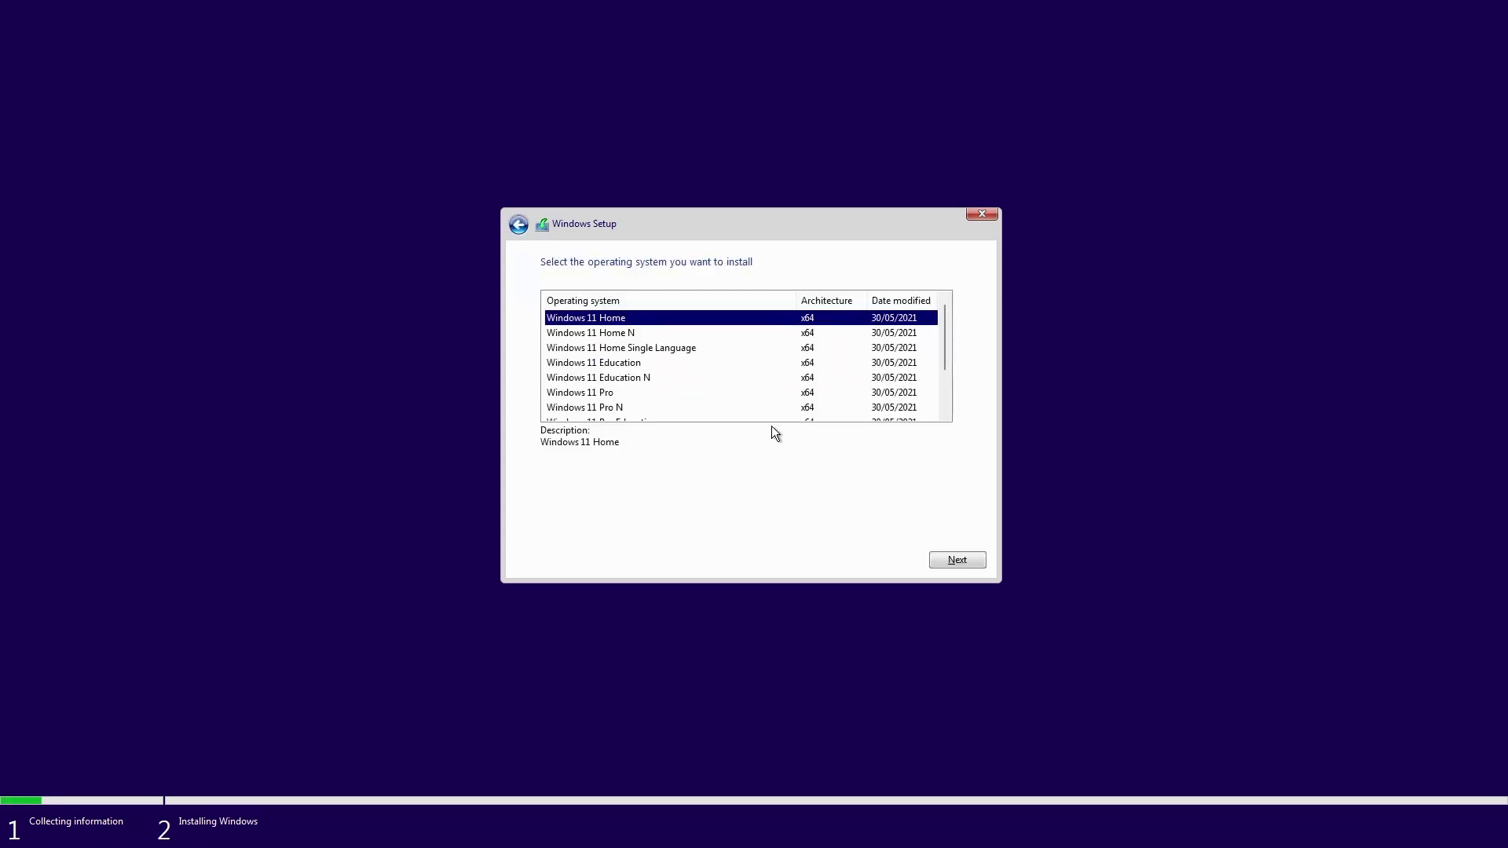
left_click(746, 393)
left_click(949, 563)
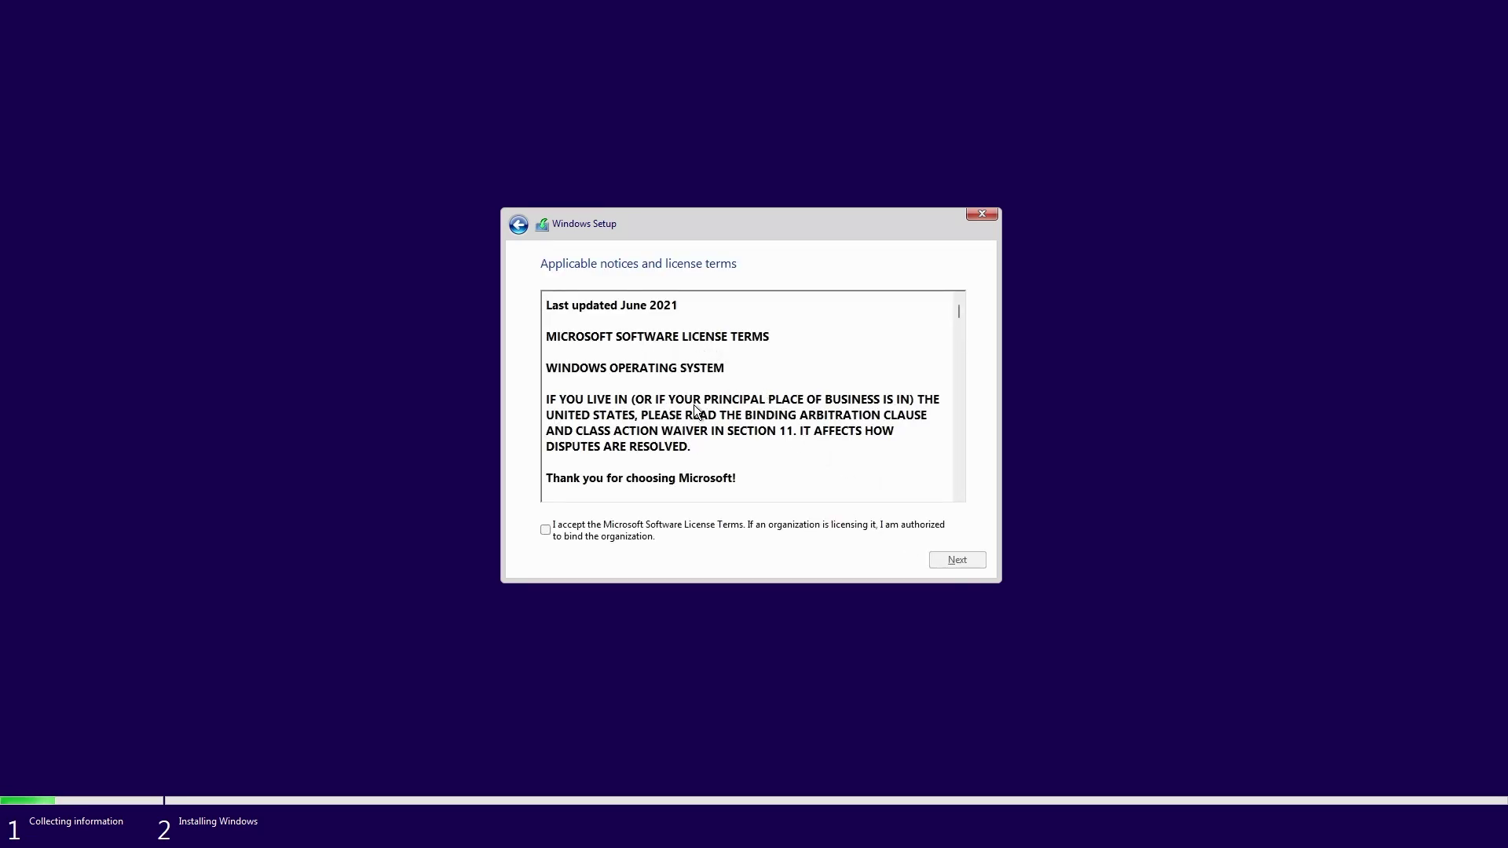
Step: Accept the Microsoft Software License Terms and choose the custom installation that installs Windows only
scroll(706, 418, "down", 5)
left_click(597, 530)
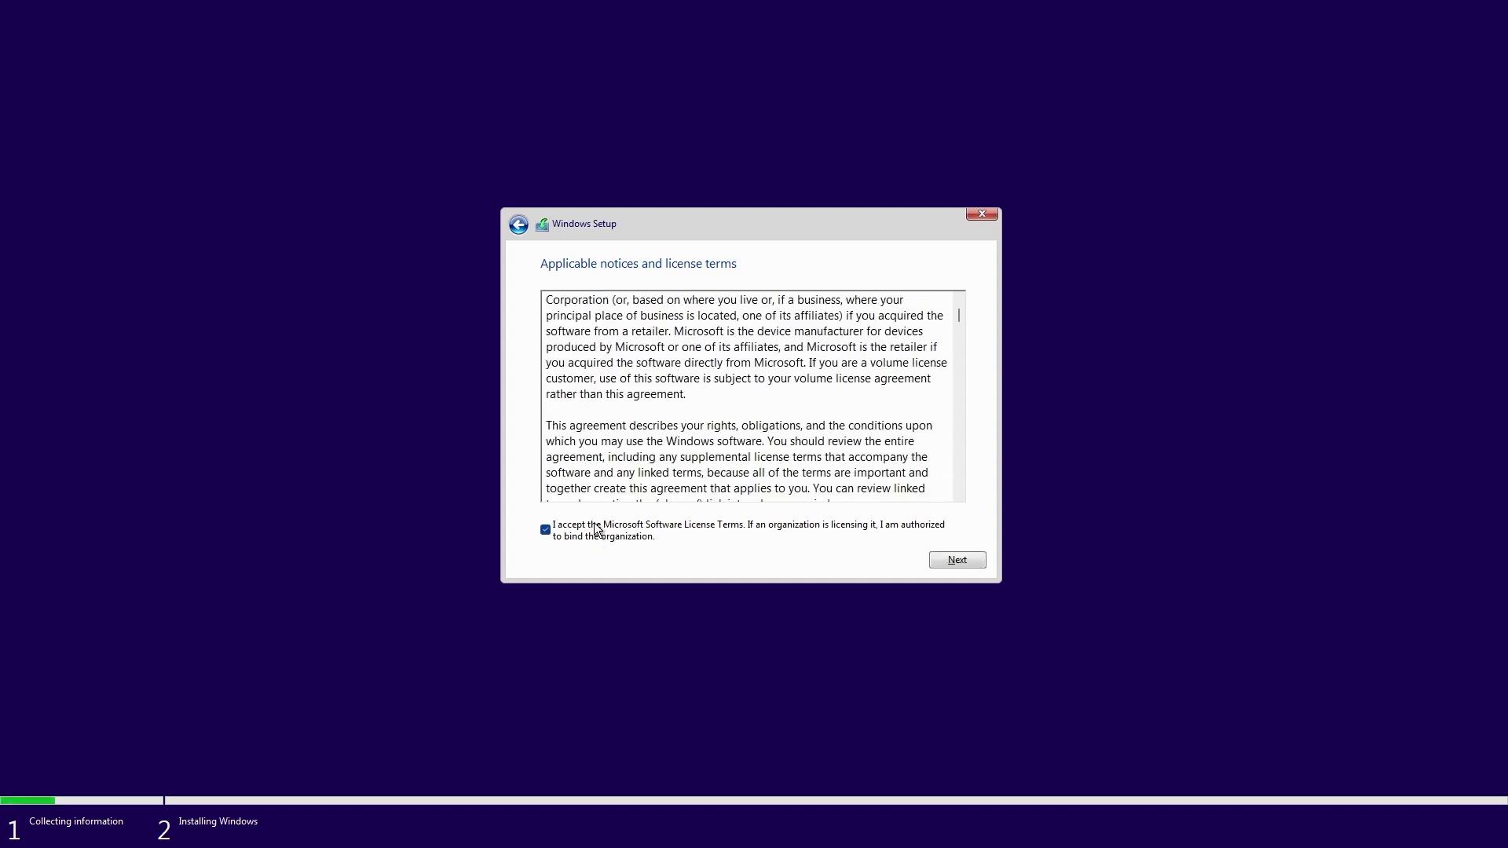
left_click(942, 563)
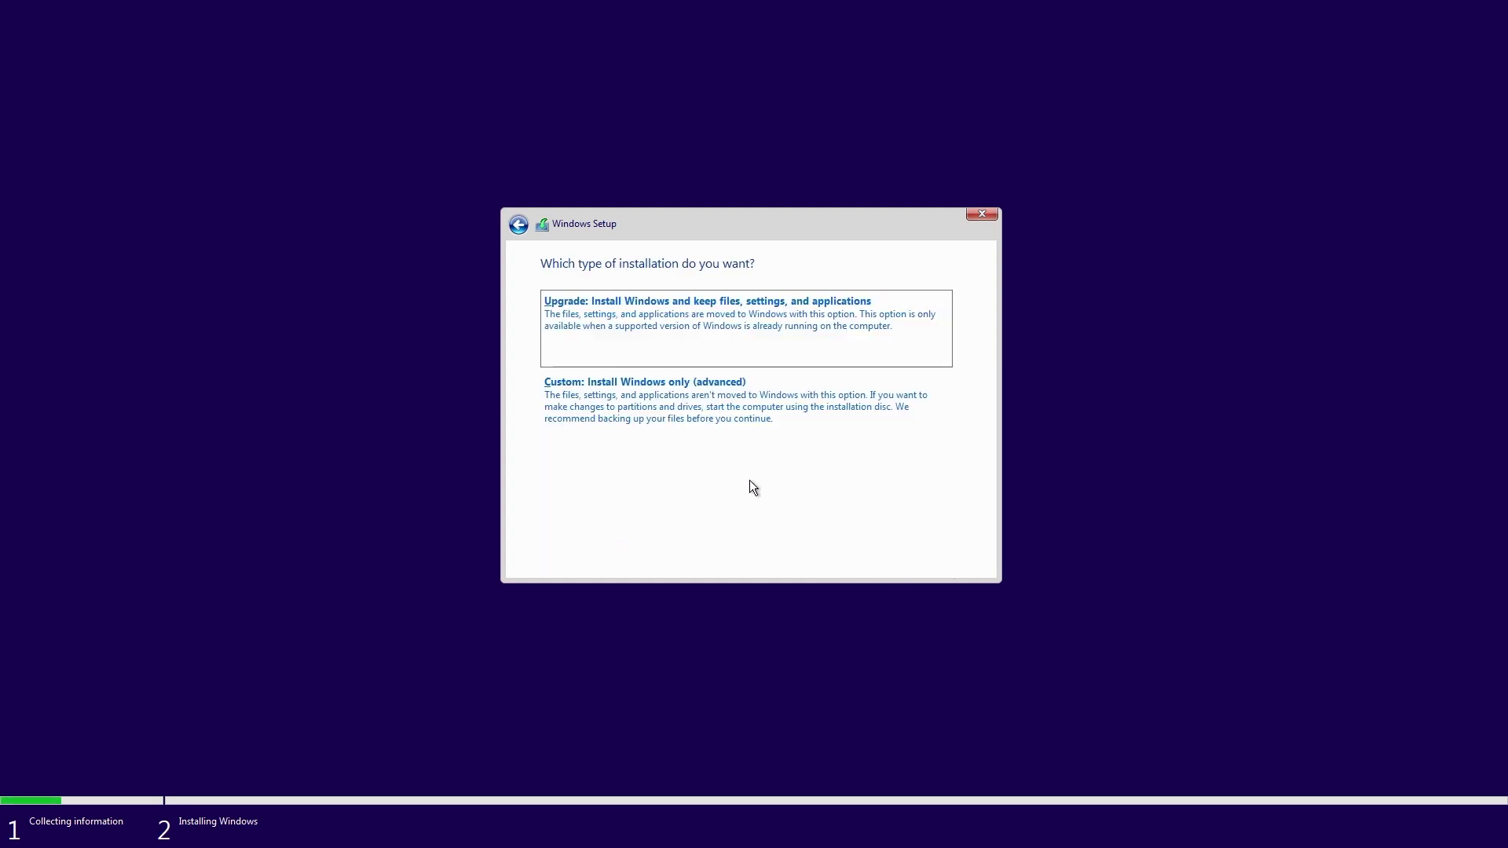
left_click(604, 395)
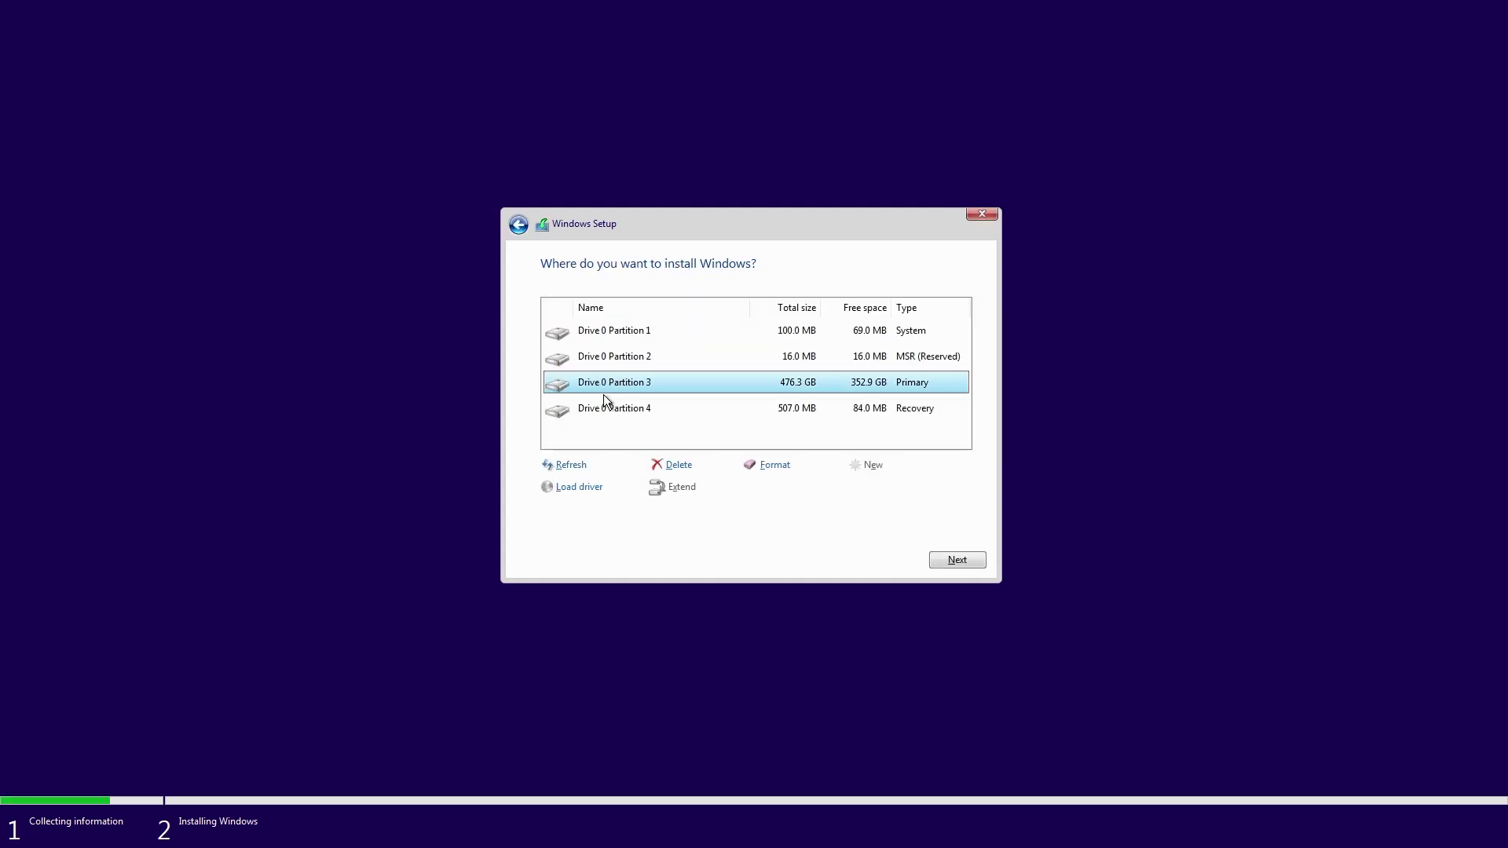
Step: Delete the 100 MB System partition and the 16 MB MSR (Reserved) partition from Drive 0
left_click(617, 334)
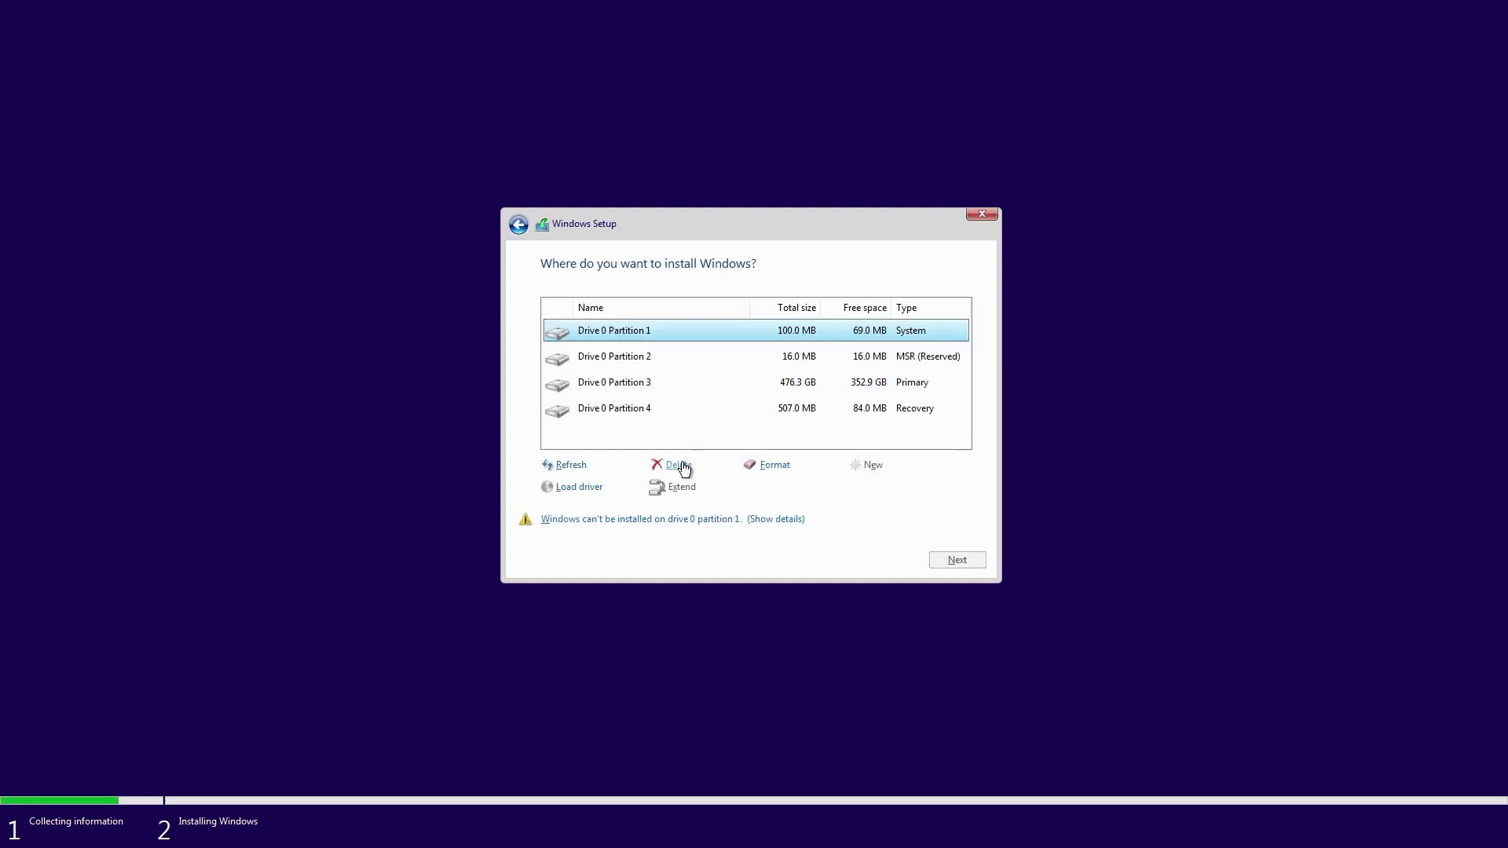
left_click(677, 465)
left_click(859, 488)
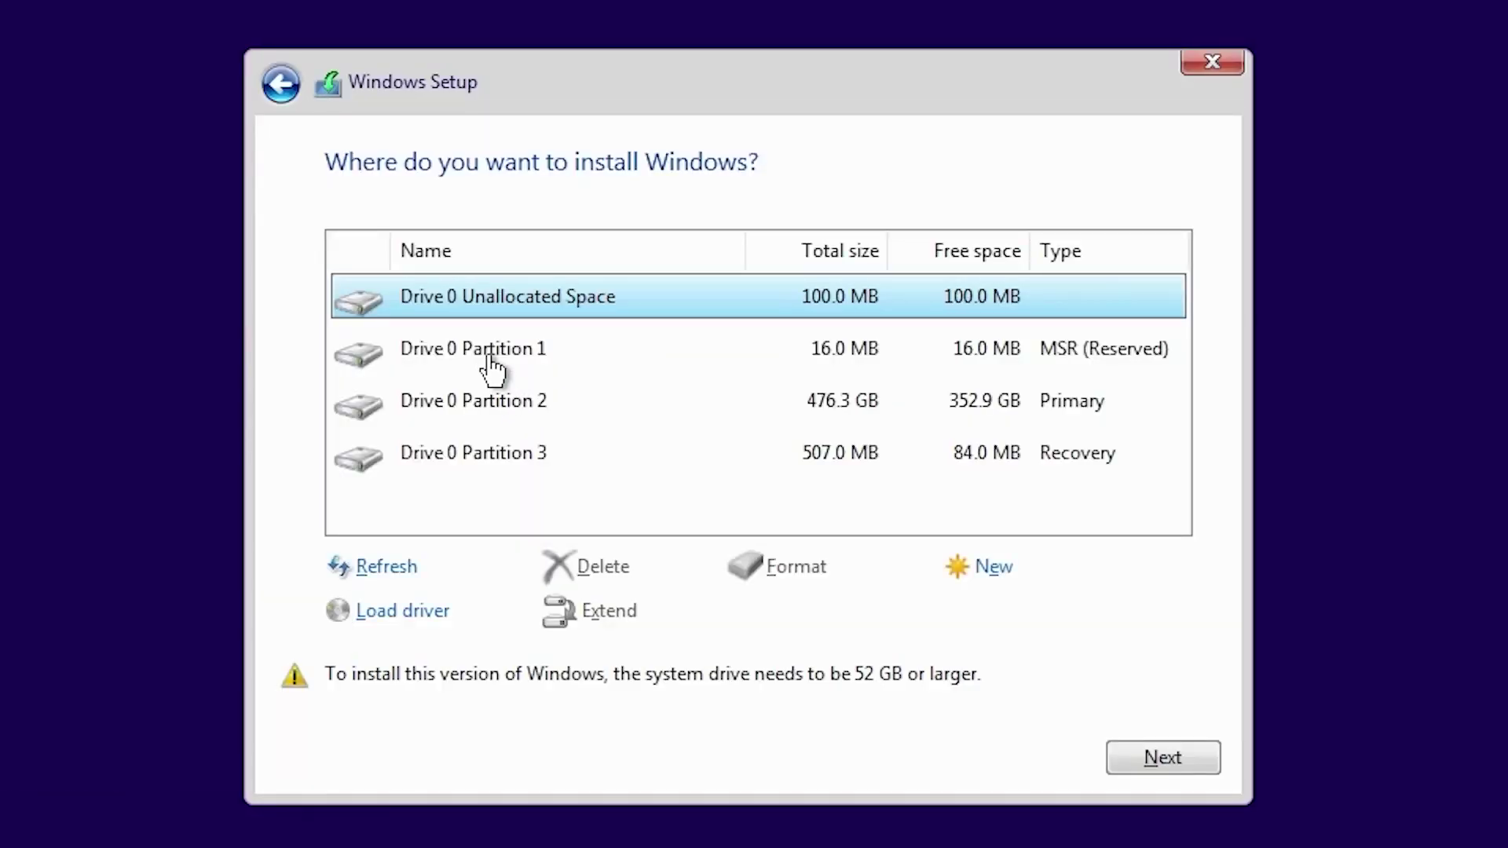
left_click(623, 358)
left_click(602, 568)
left_click(912, 604)
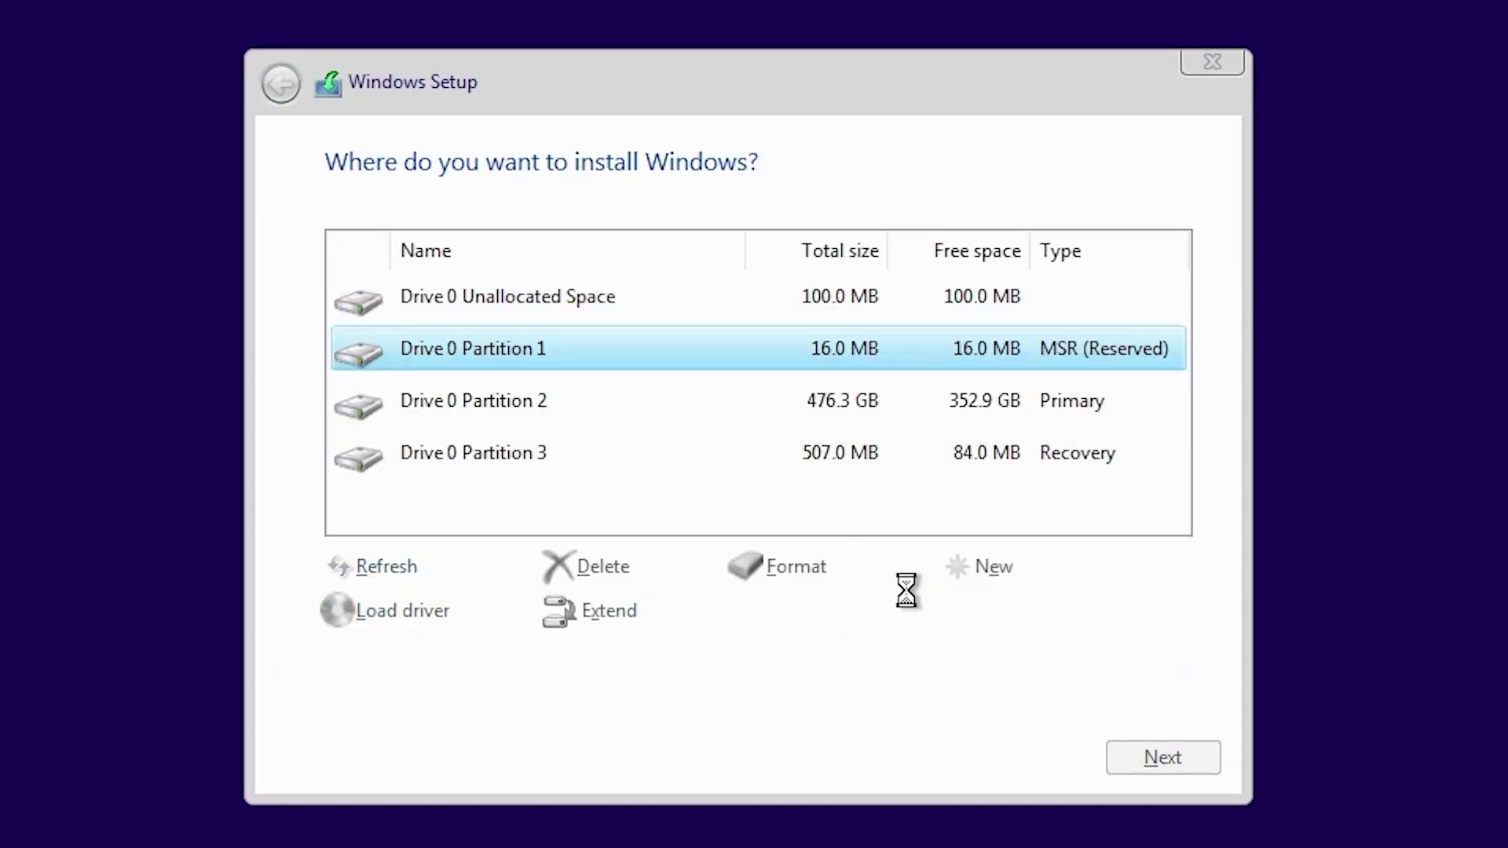
Step: Delete the Primary and Recovery partitions from Drive 0 and install Windows on its unallocated space
left_click(502, 370)
left_click(585, 569)
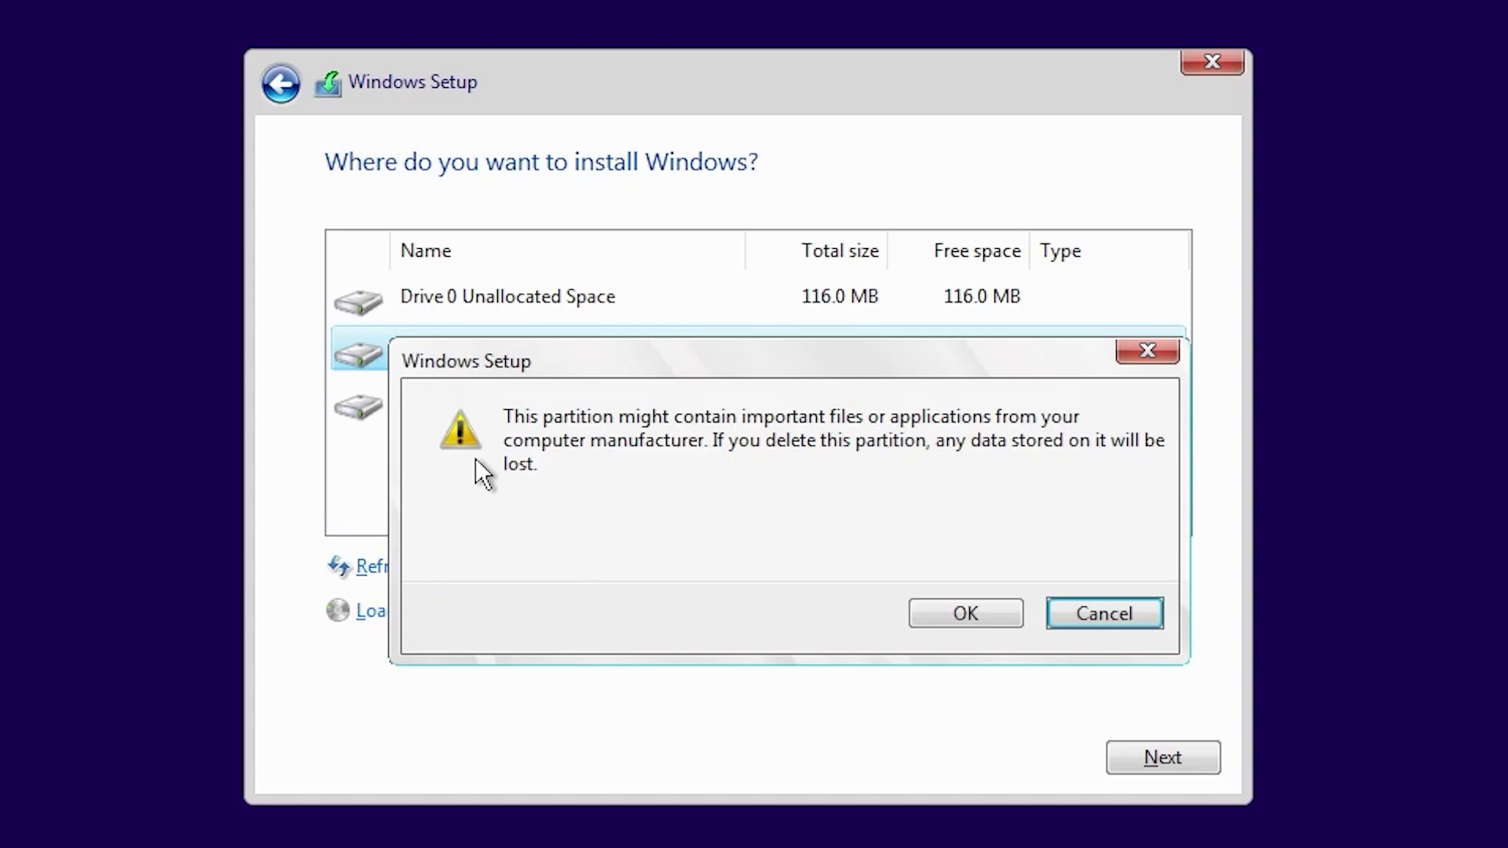
left_click(911, 610)
left_click(502, 364)
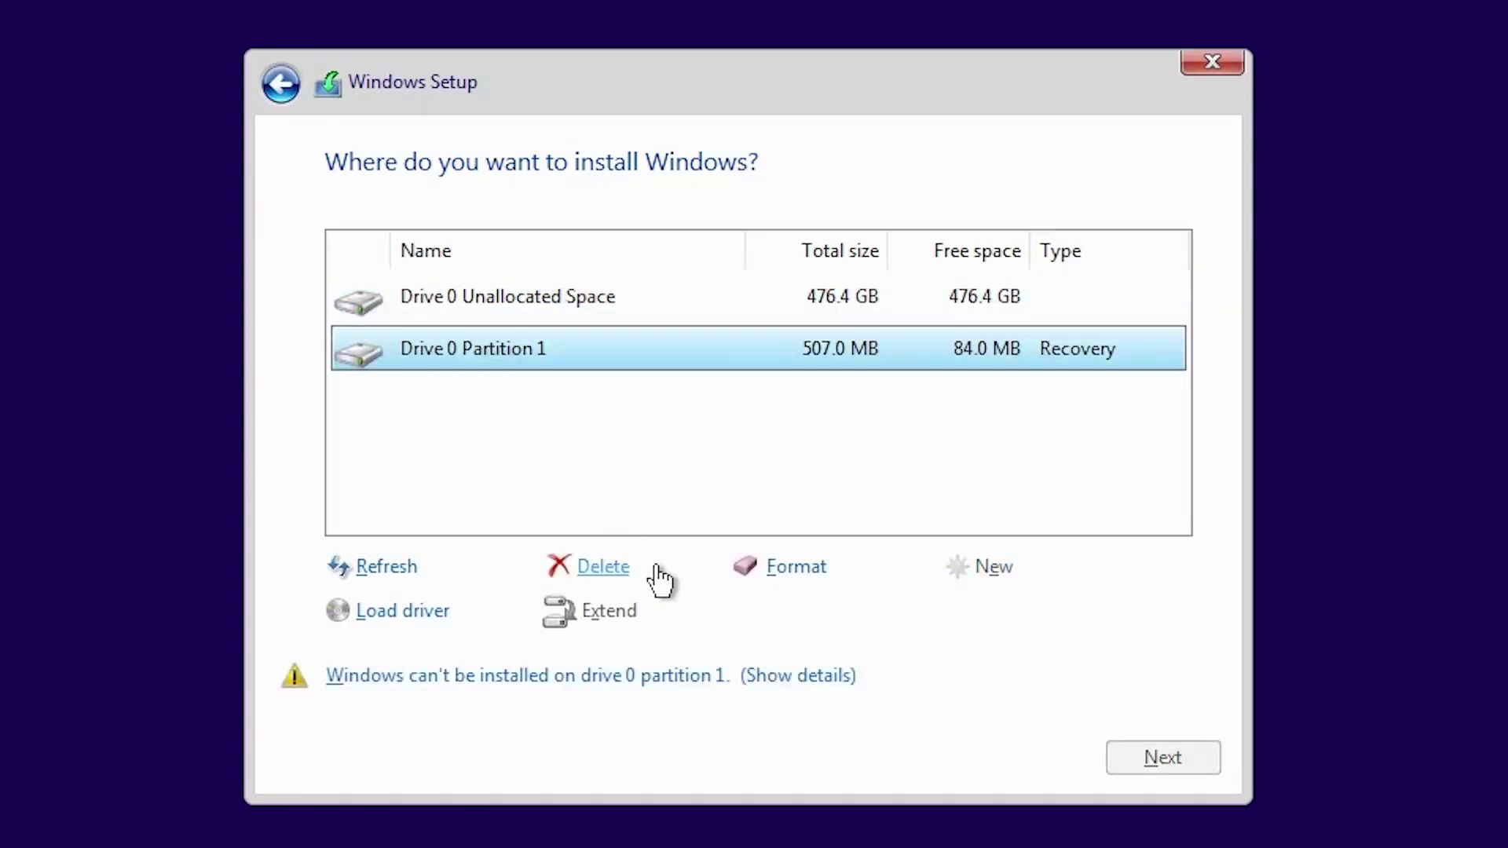
left_click(589, 569)
left_click(942, 614)
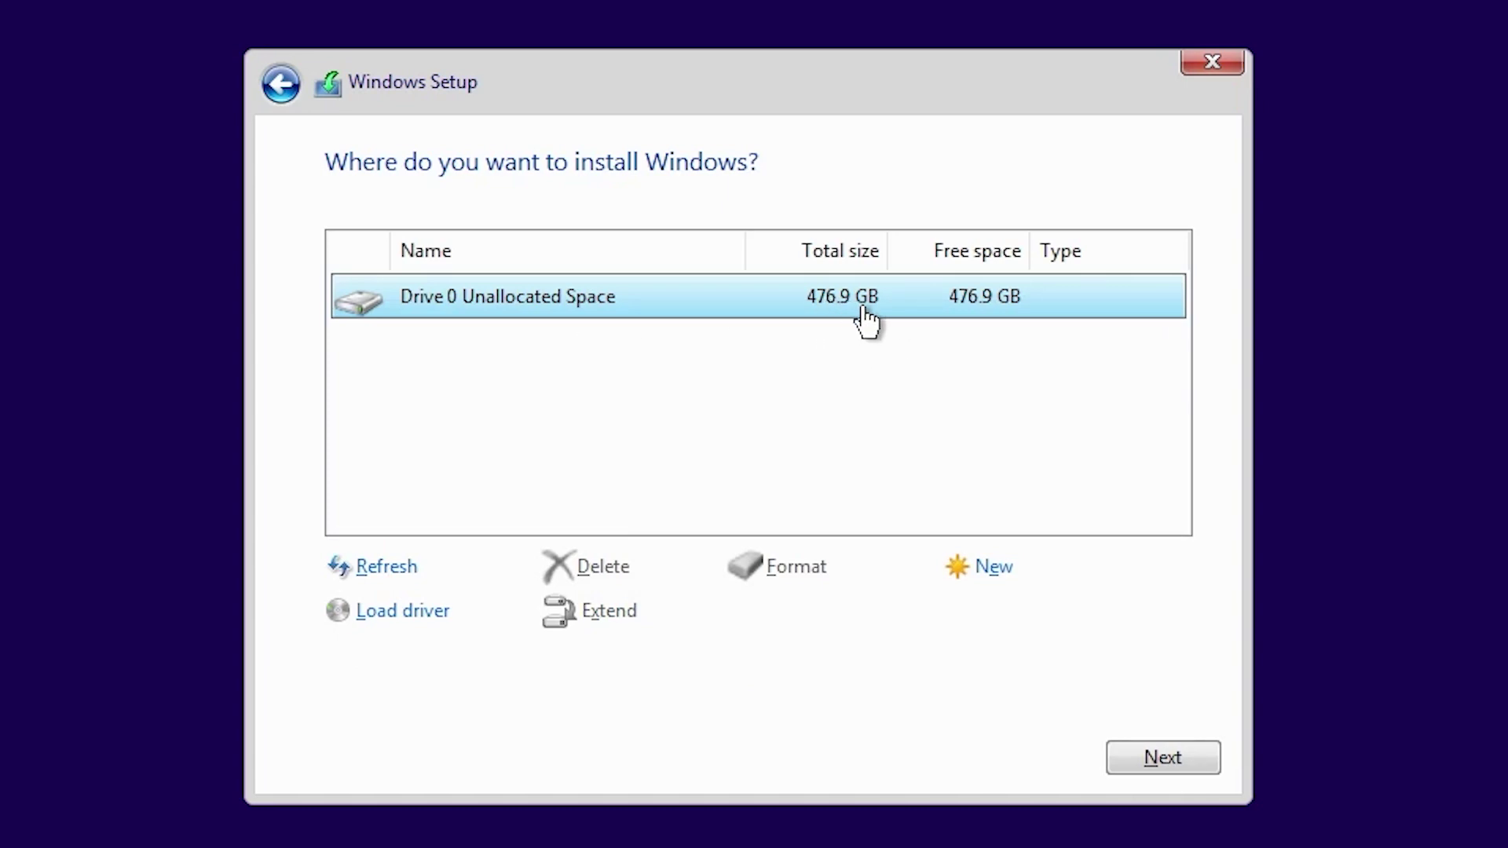
left_click(1164, 756)
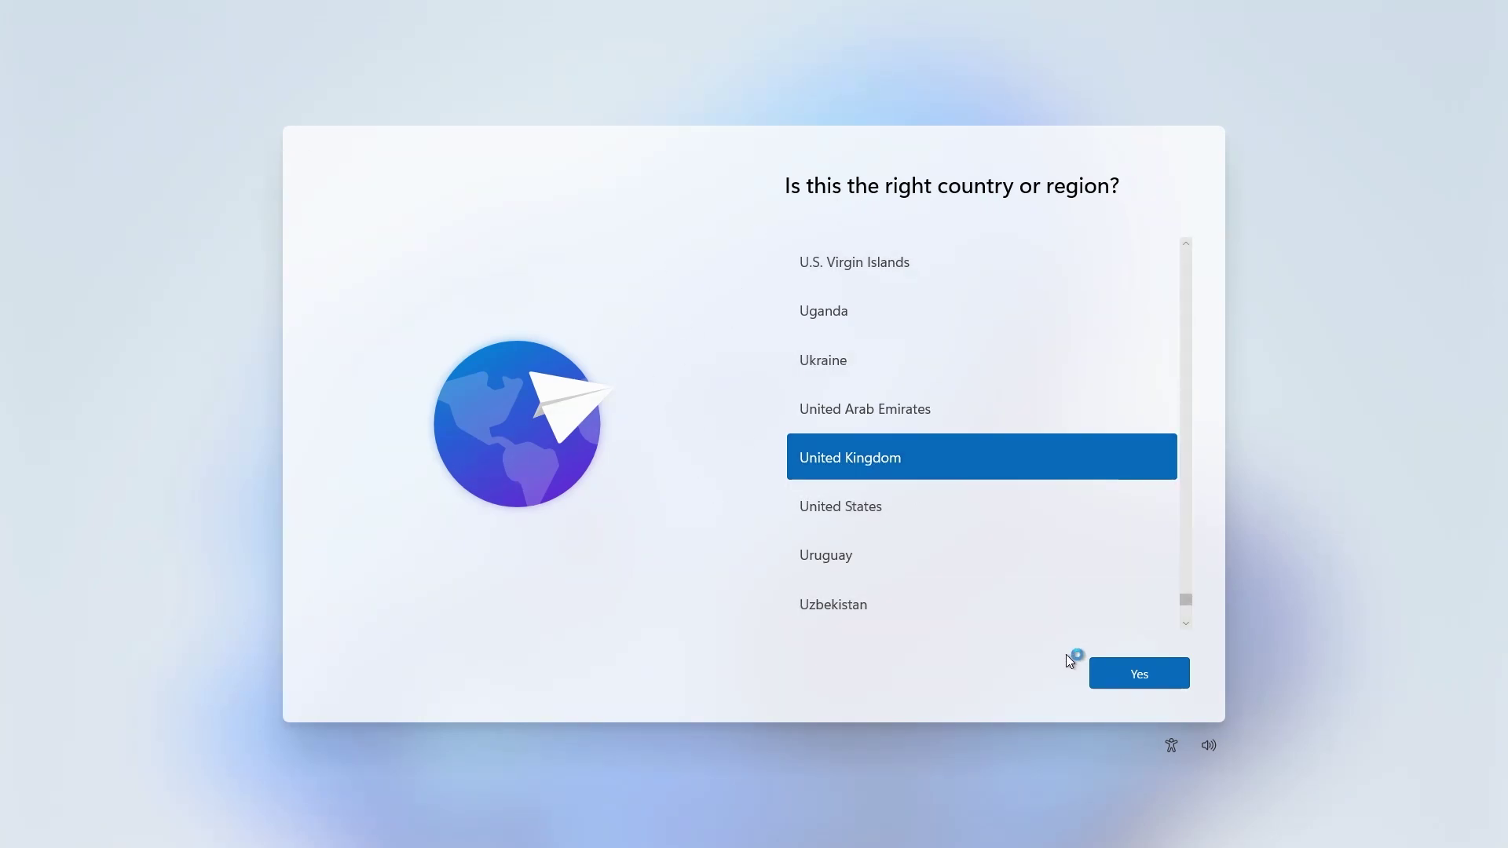
Step: Set the region and keyboard layout to United Kingdom, without adding a second keyboard layout
left_click(1122, 675)
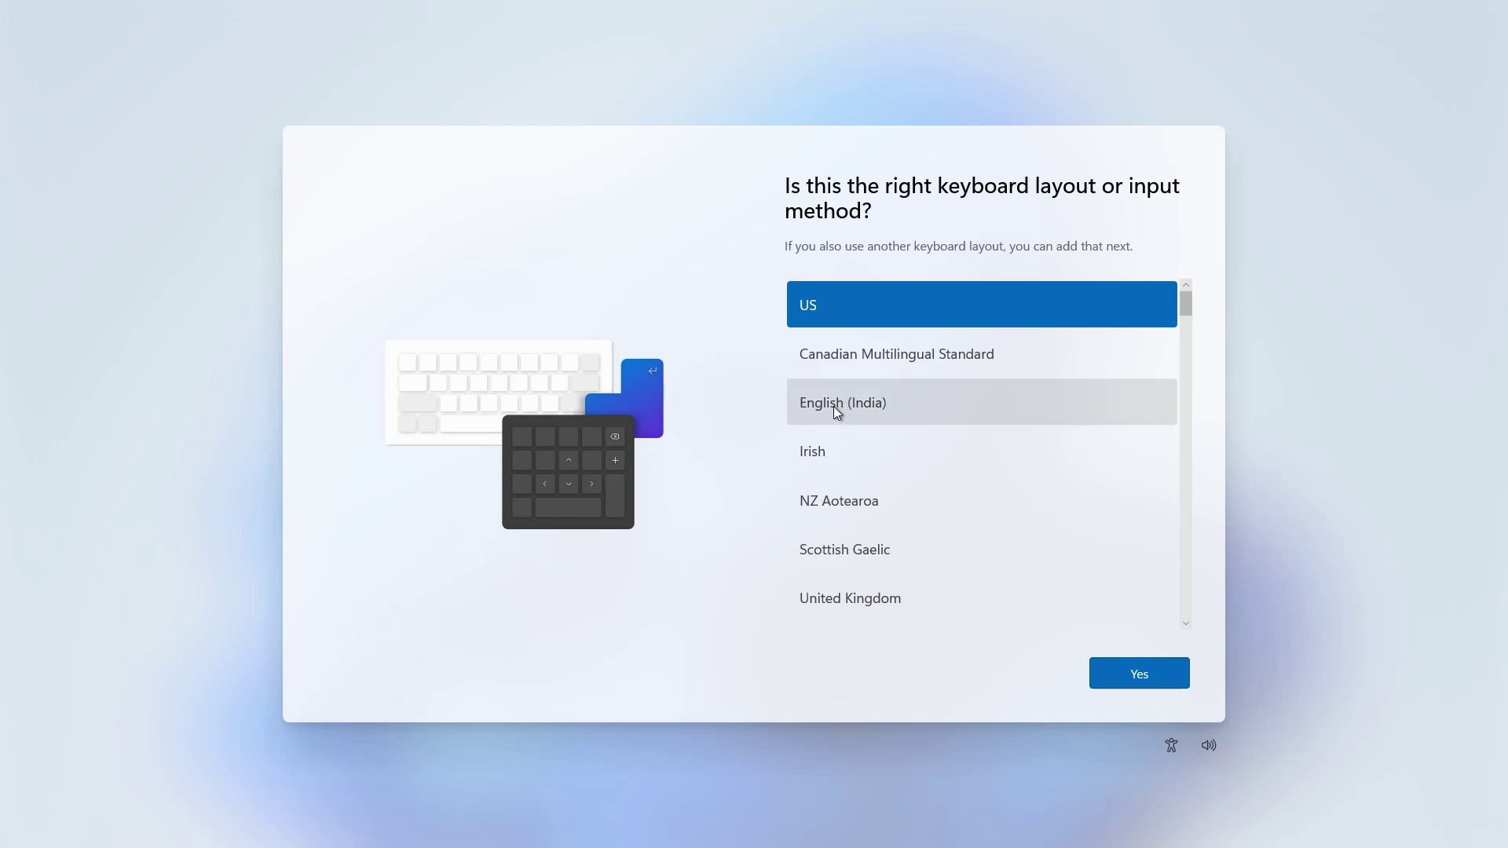
scroll(835, 404, "down", 3)
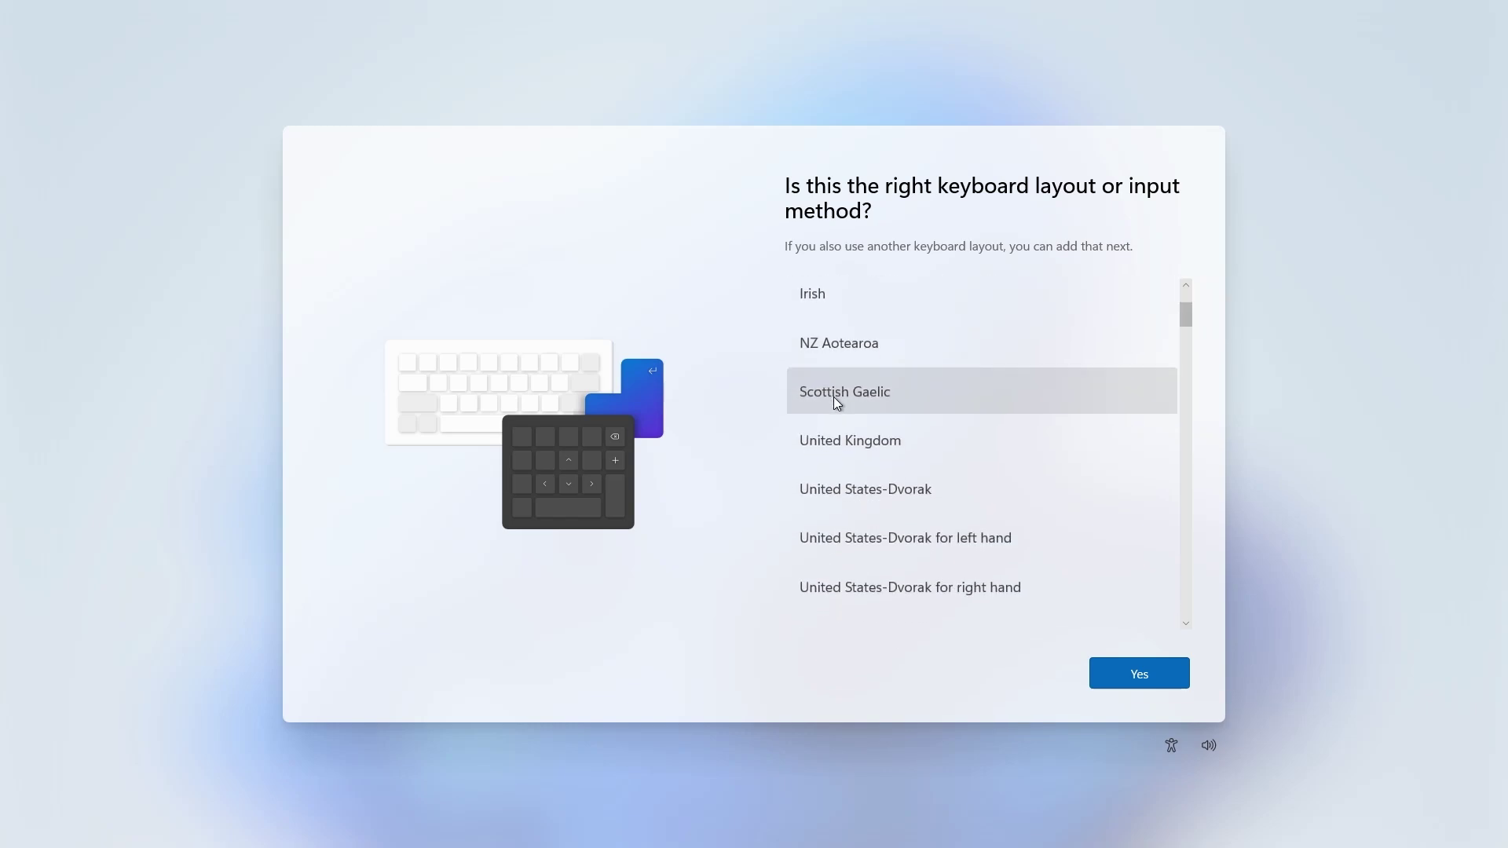
scroll(832, 398, "down", 3)
scroll(833, 398, "up", 3)
left_click(821, 440)
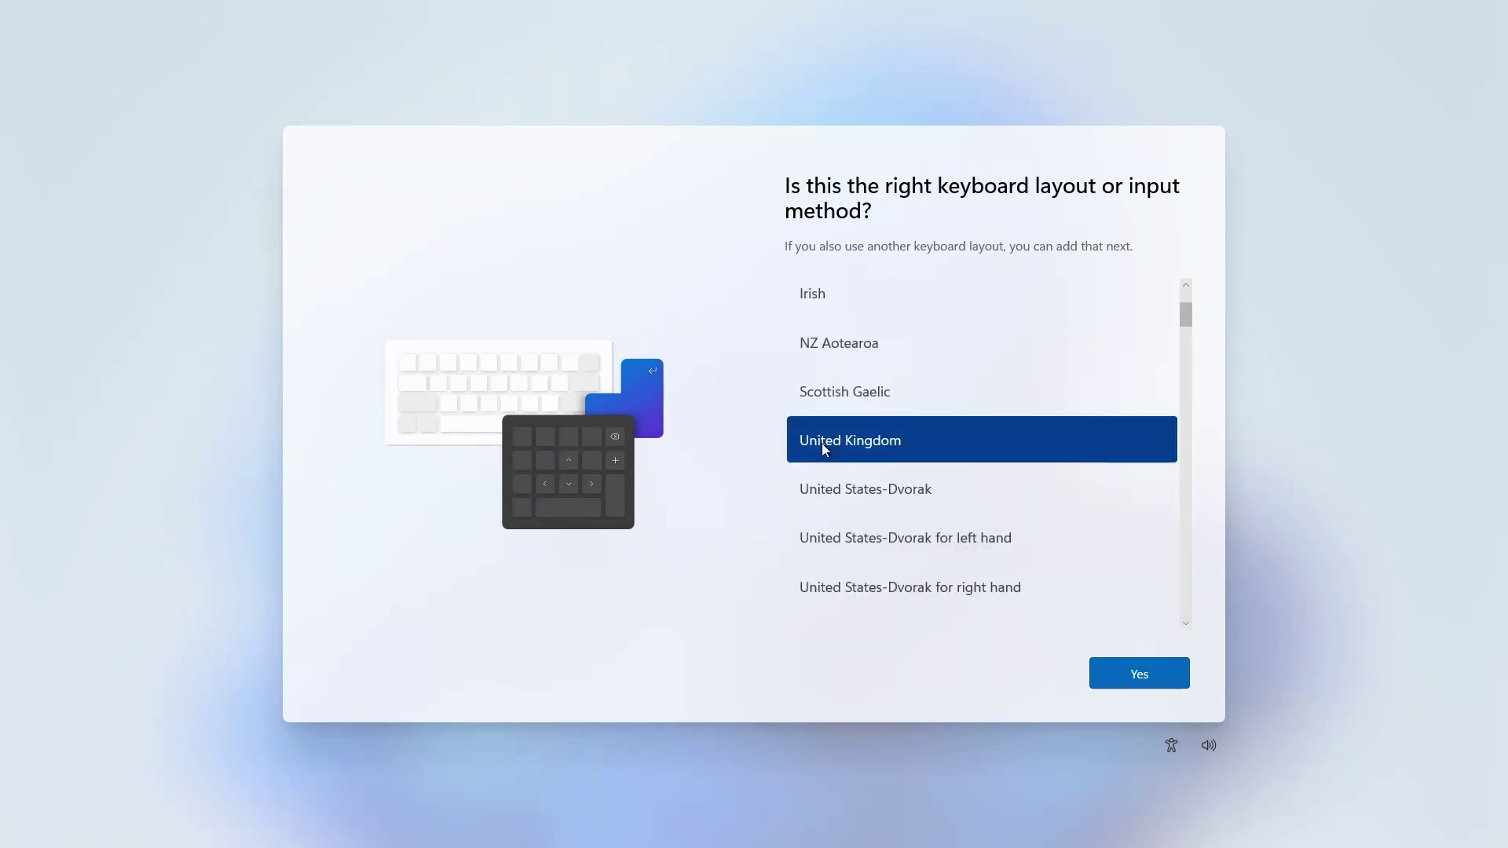
left_click(1122, 674)
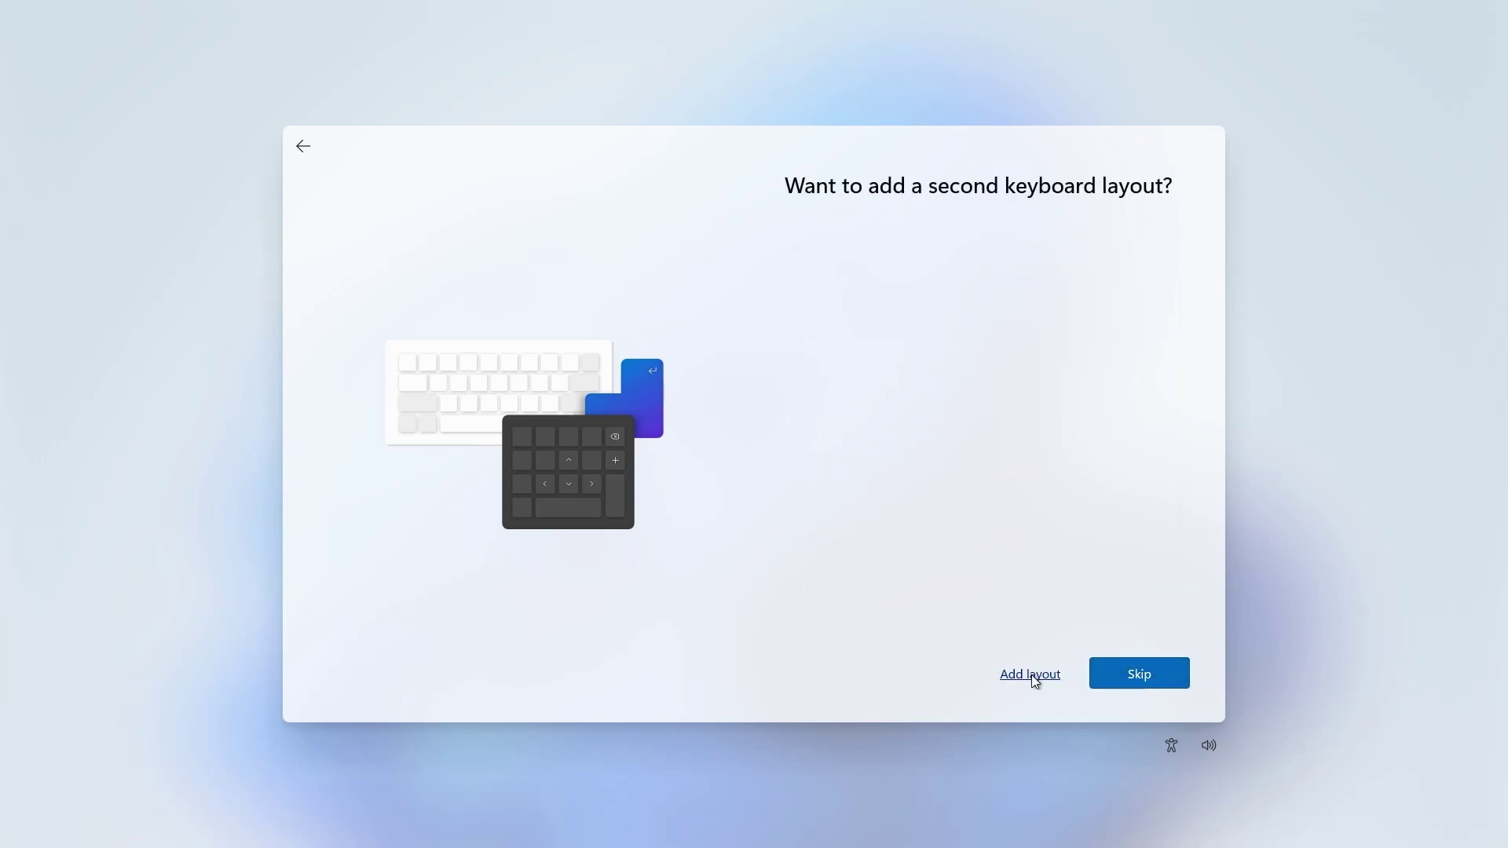
left_click(1131, 675)
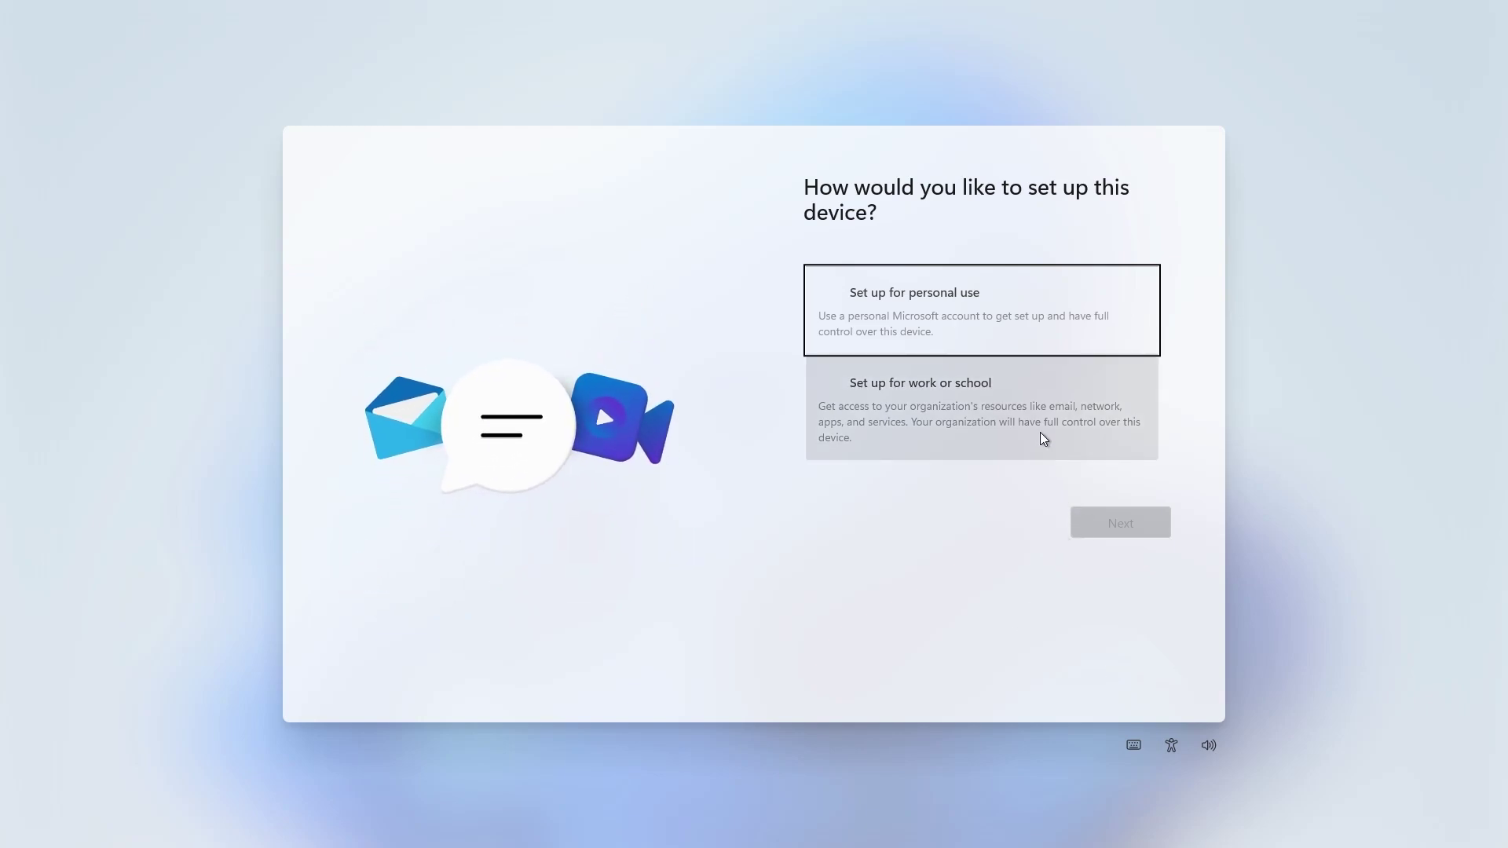
Step: Set up the device for personal use with an offline account and the limited experience
left_click(914, 337)
left_click(1098, 529)
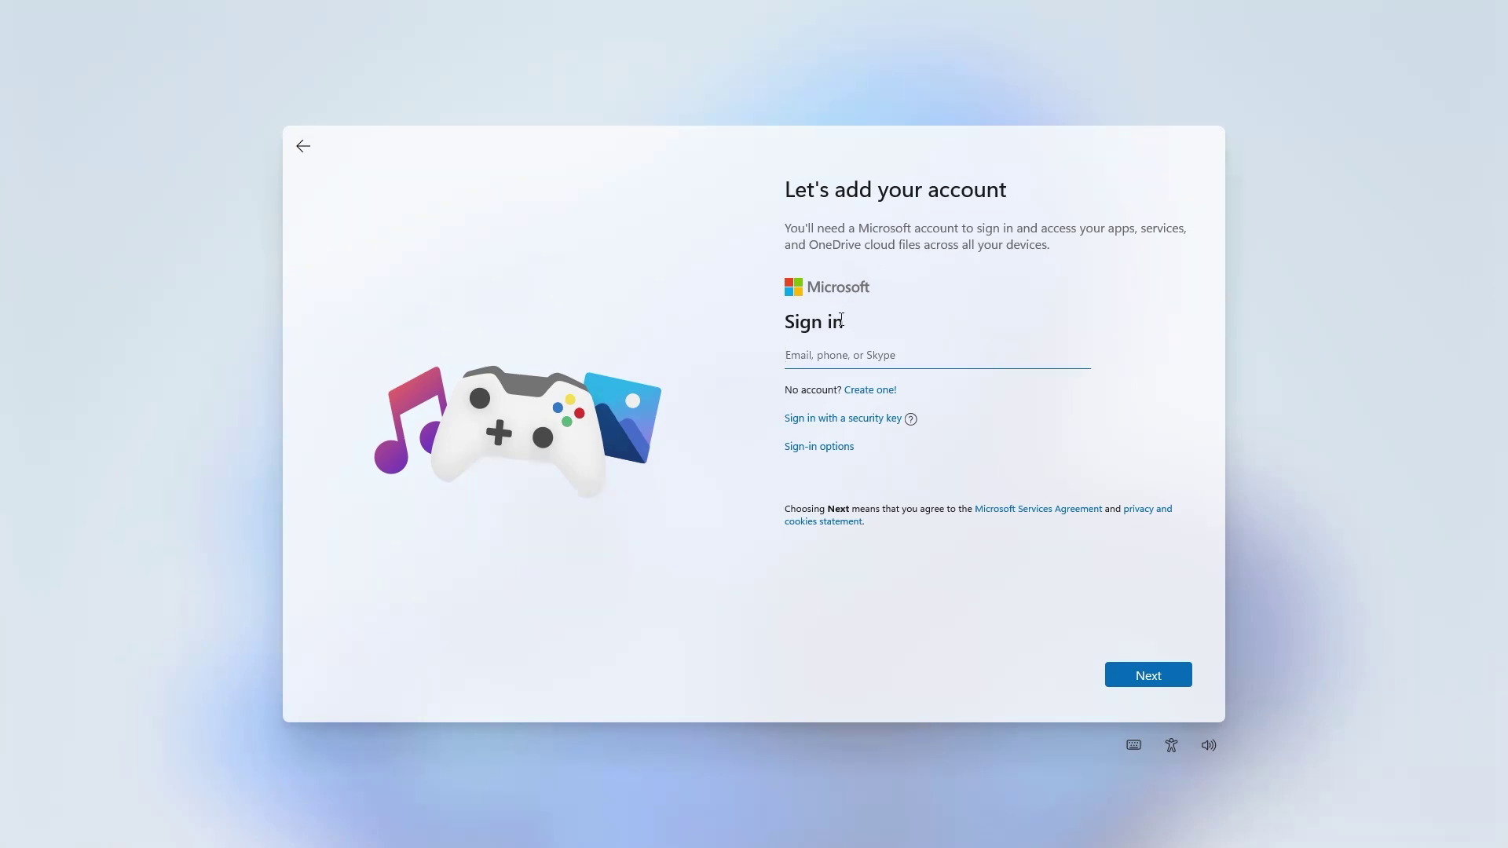
left_click(814, 447)
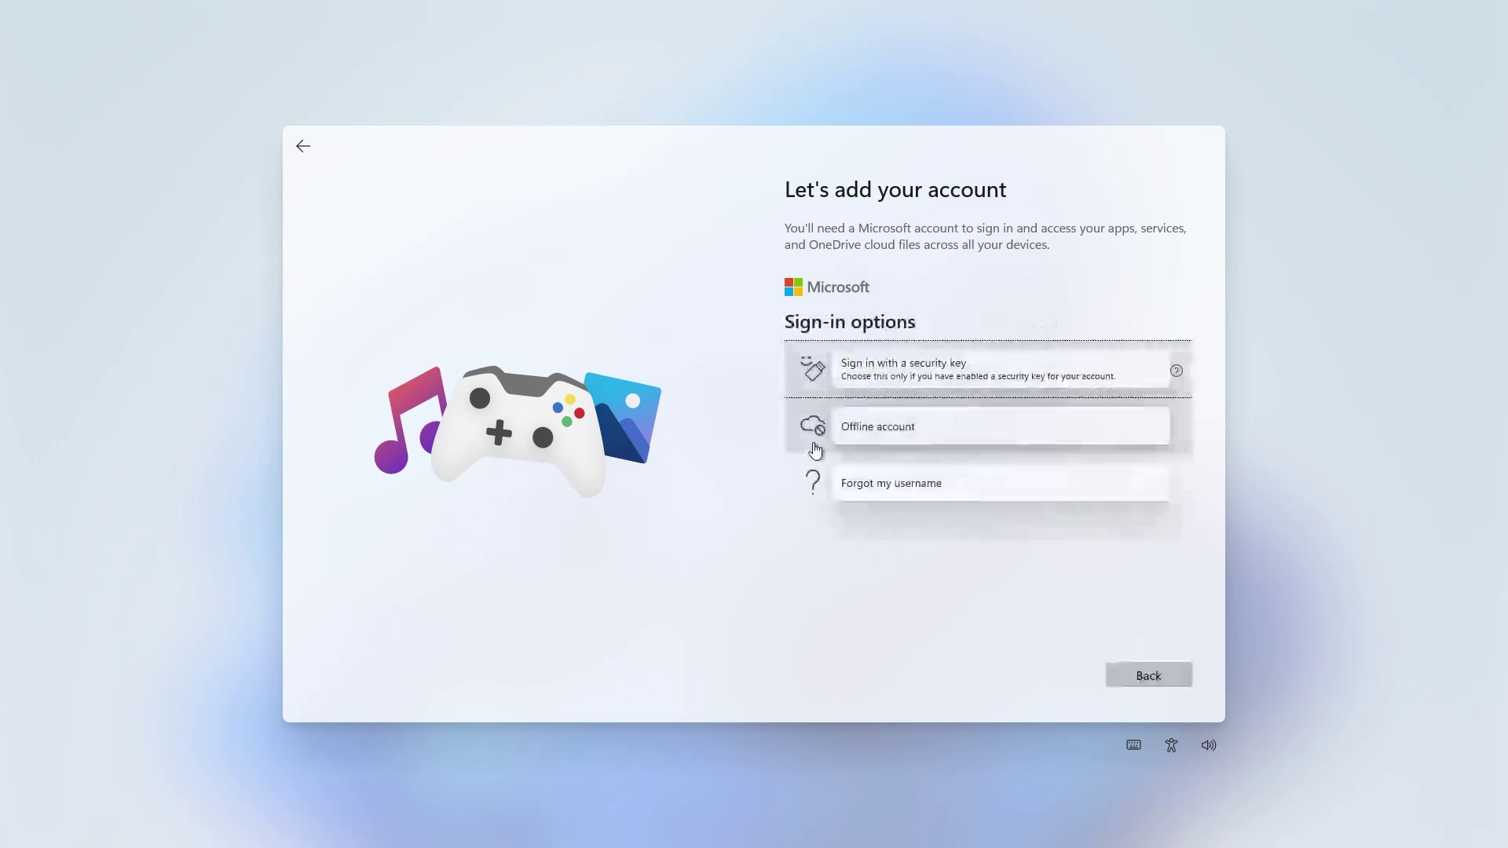
left_click(864, 439)
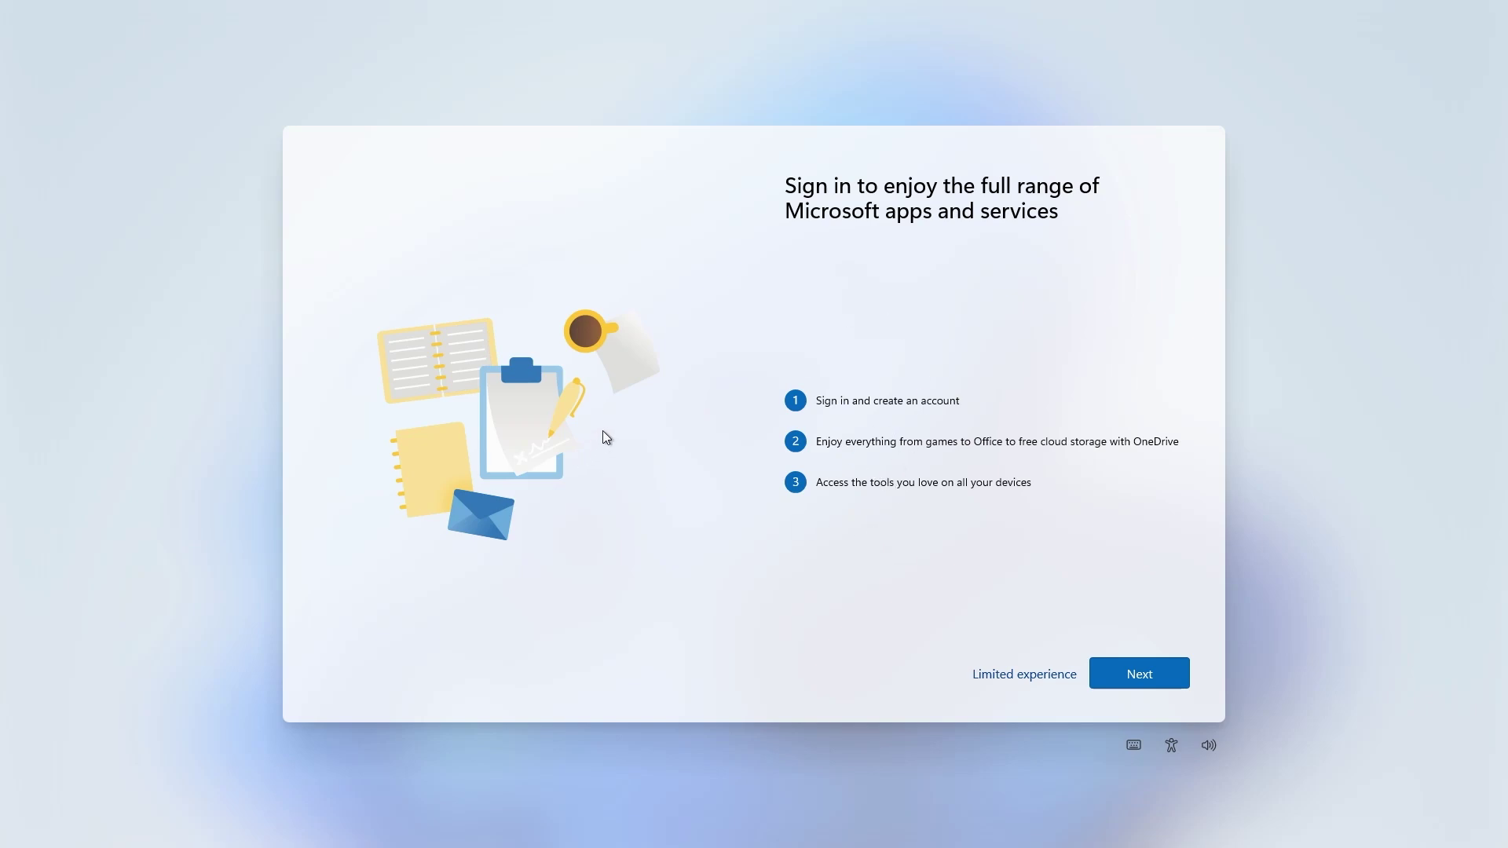
left_click(1010, 673)
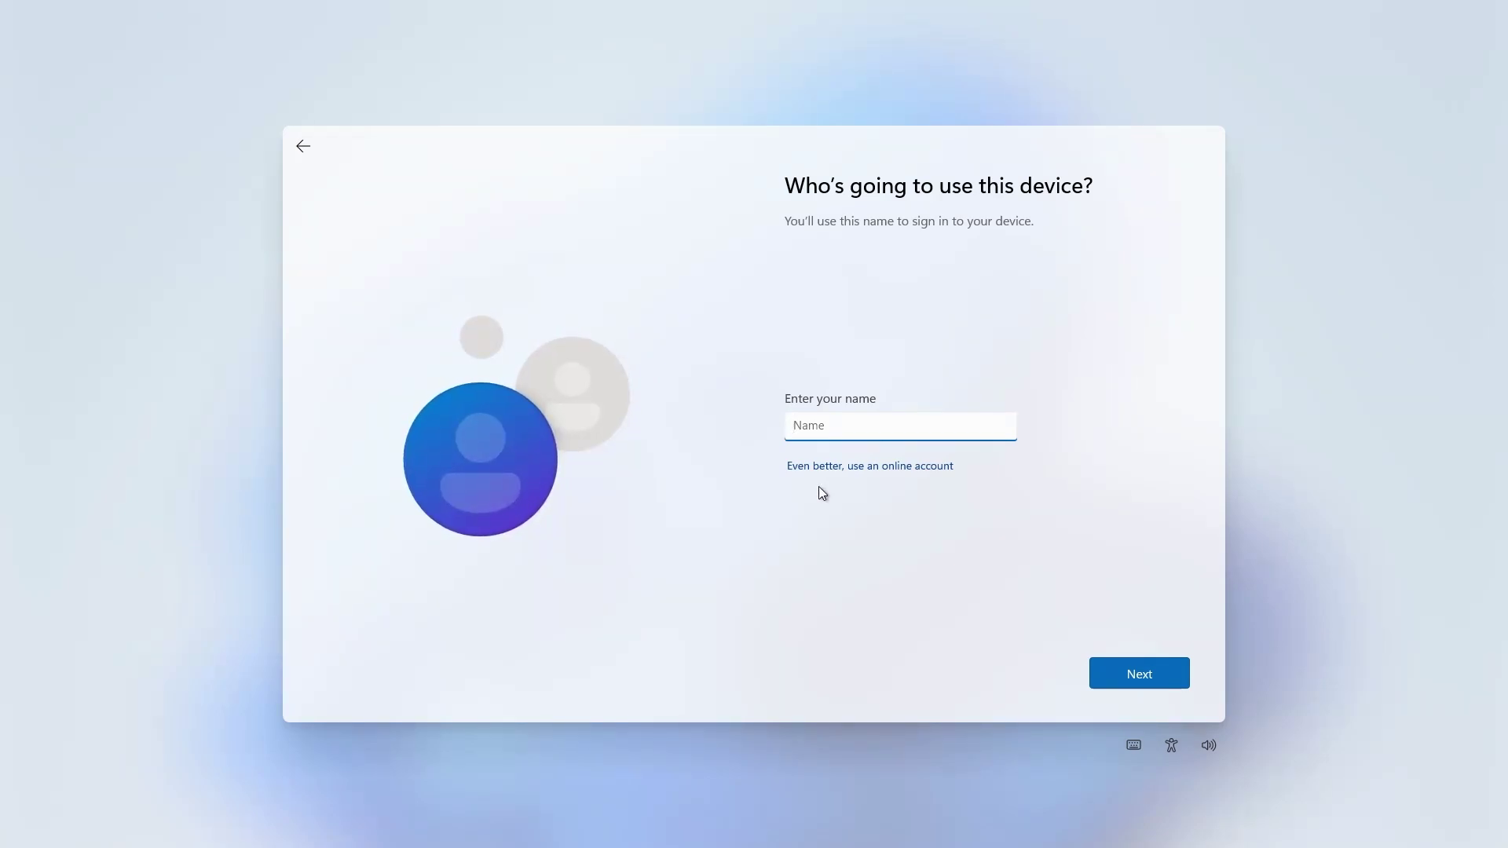
Step: Name the local account mubtest and continue with its password left blank
type("mubtest")
left_click(1134, 668)
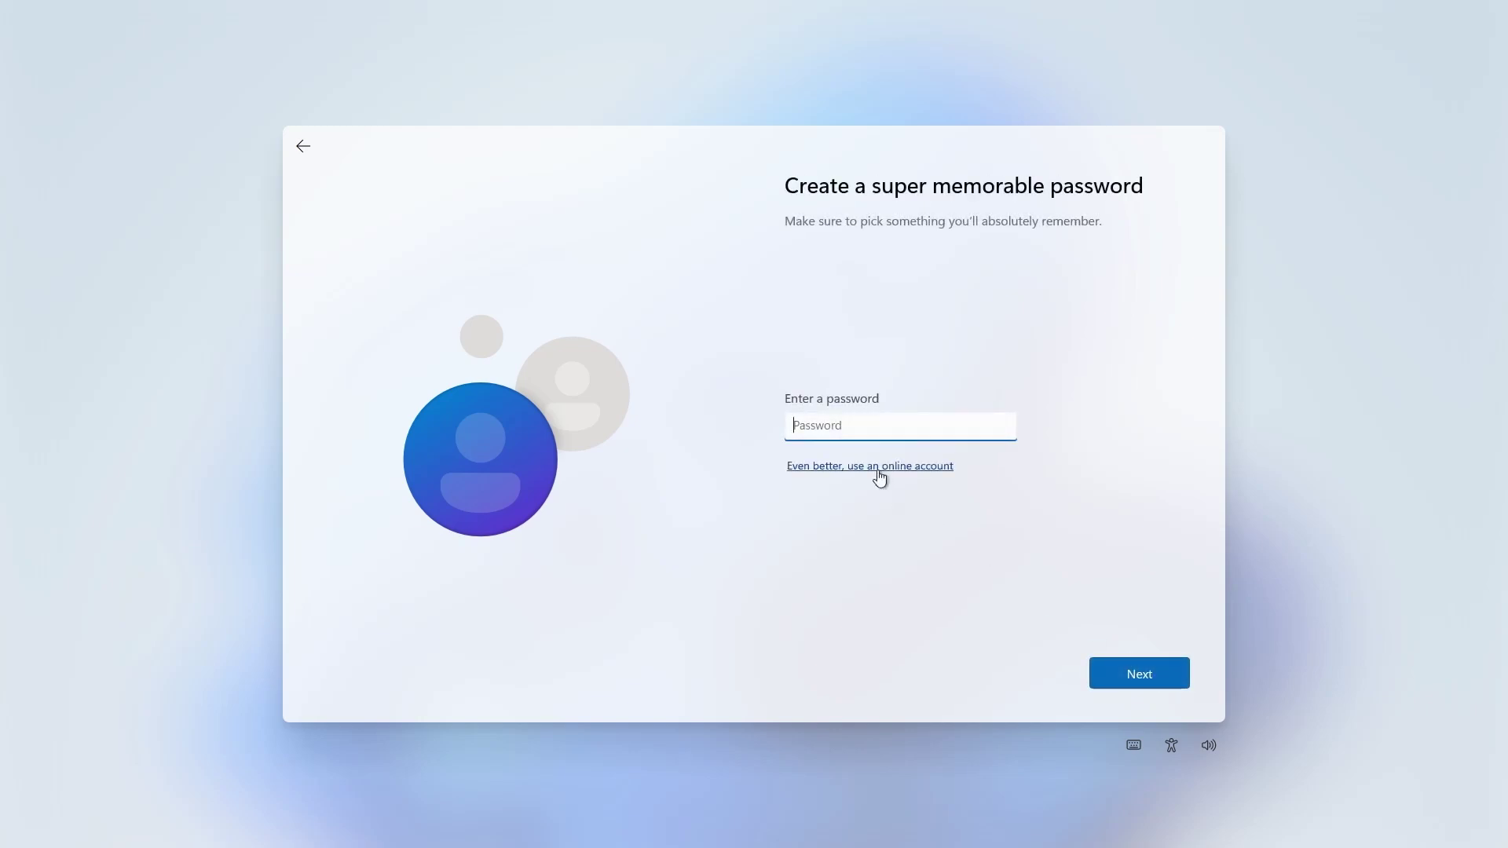
left_click(1123, 672)
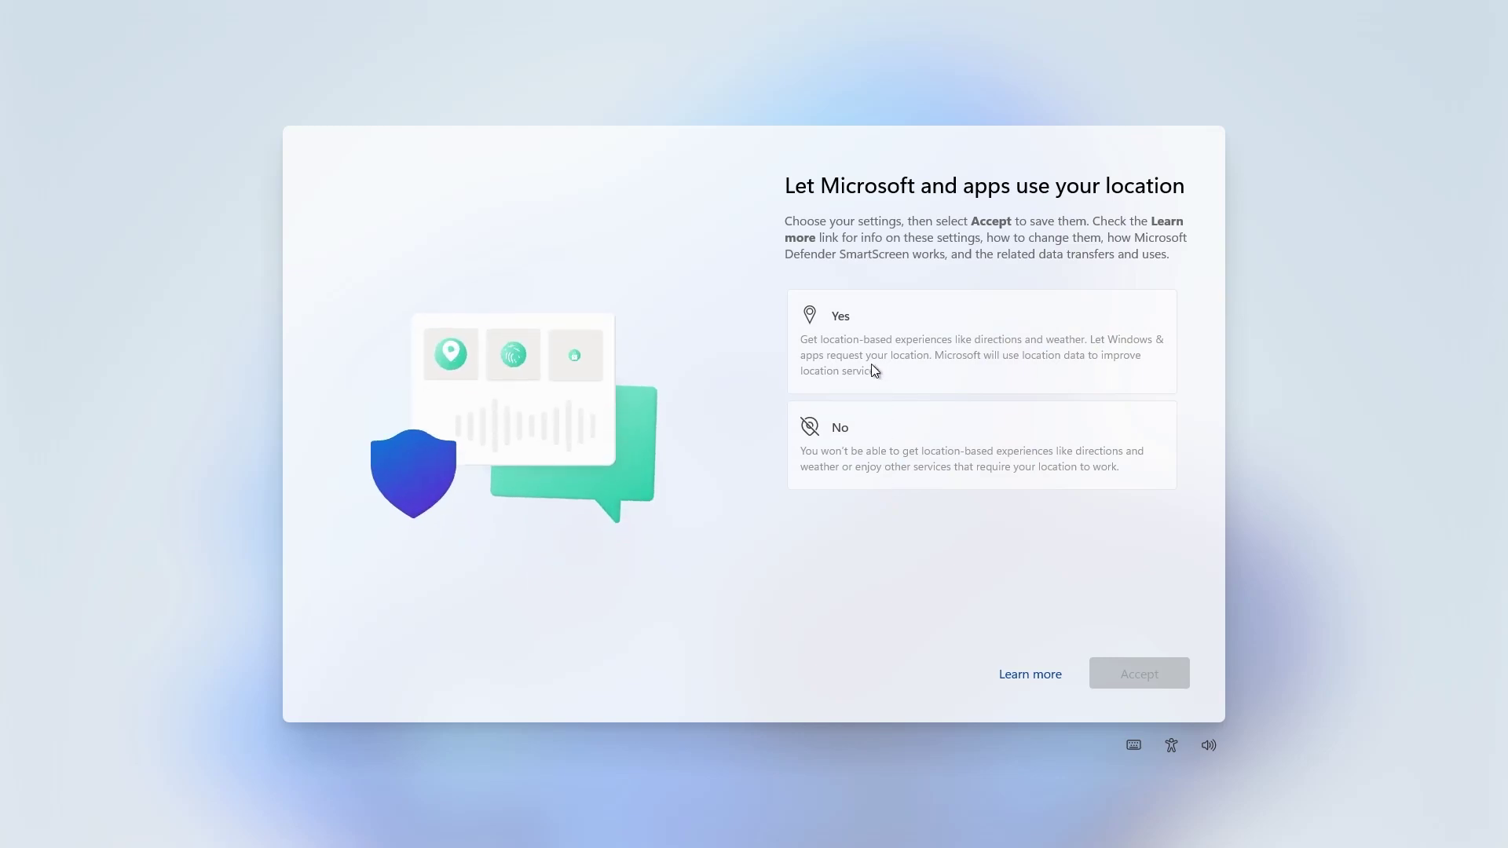
Step: Decline location access for Microsoft and apps, and turn down Find my device
left_click(858, 432)
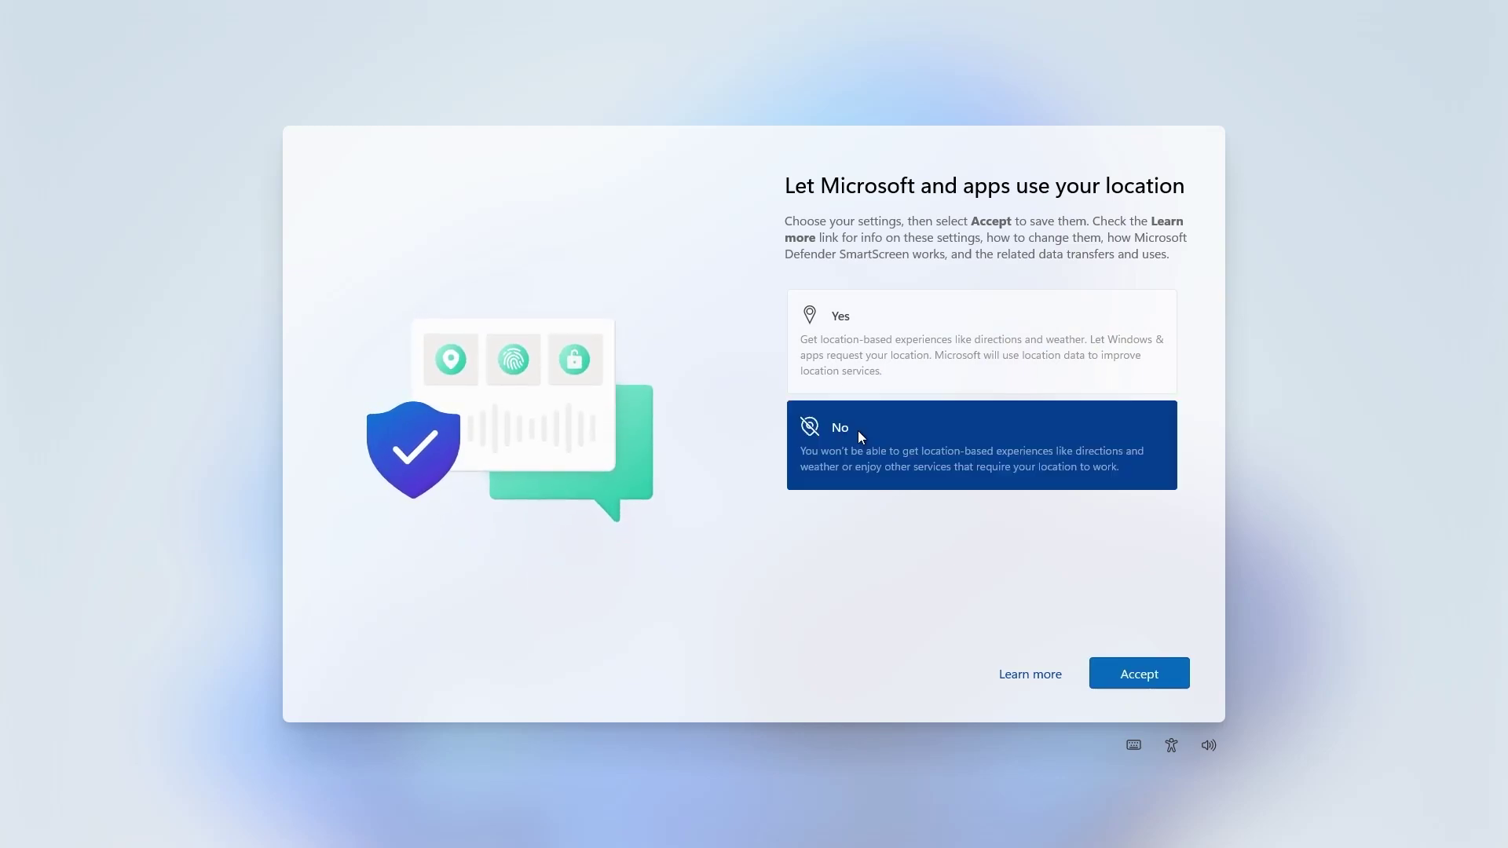
left_click(1143, 671)
left_click(909, 432)
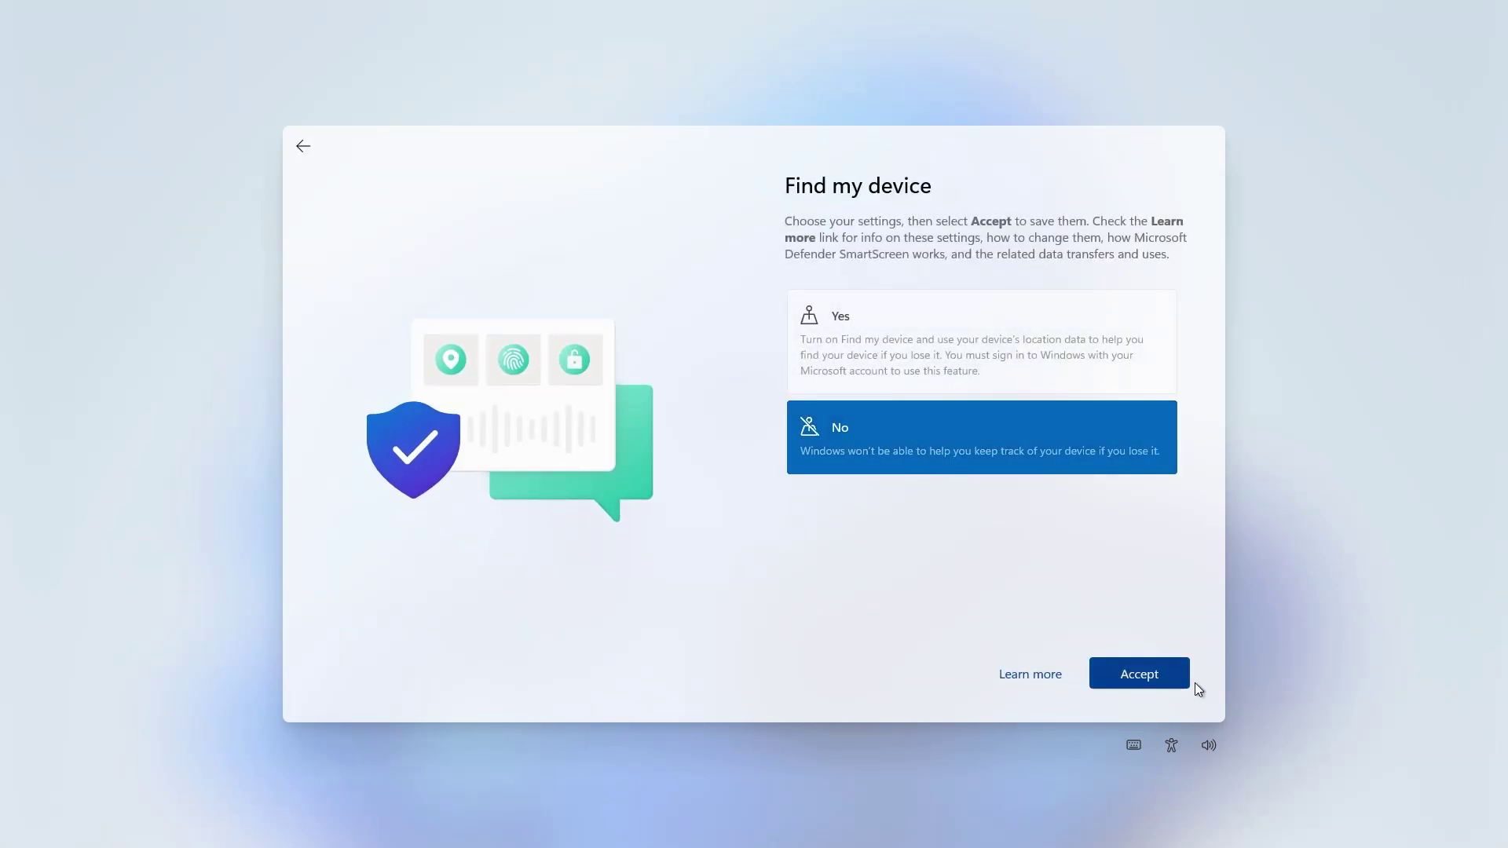
left_click(1132, 670)
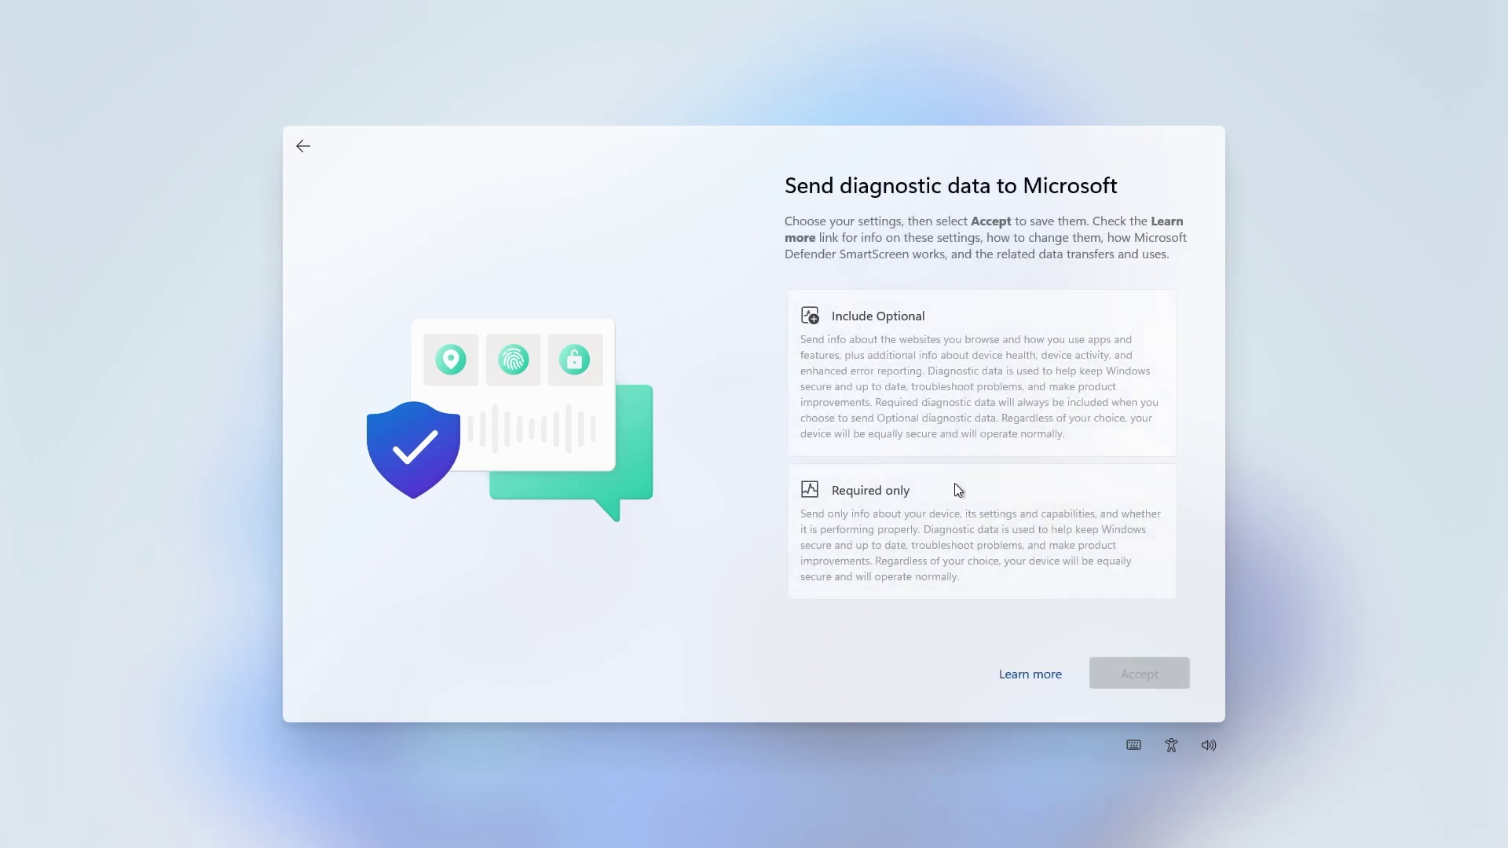
Step: Limit diagnostic data to Required only and answer No to improving inking and typing
left_click(908, 519)
left_click(1130, 673)
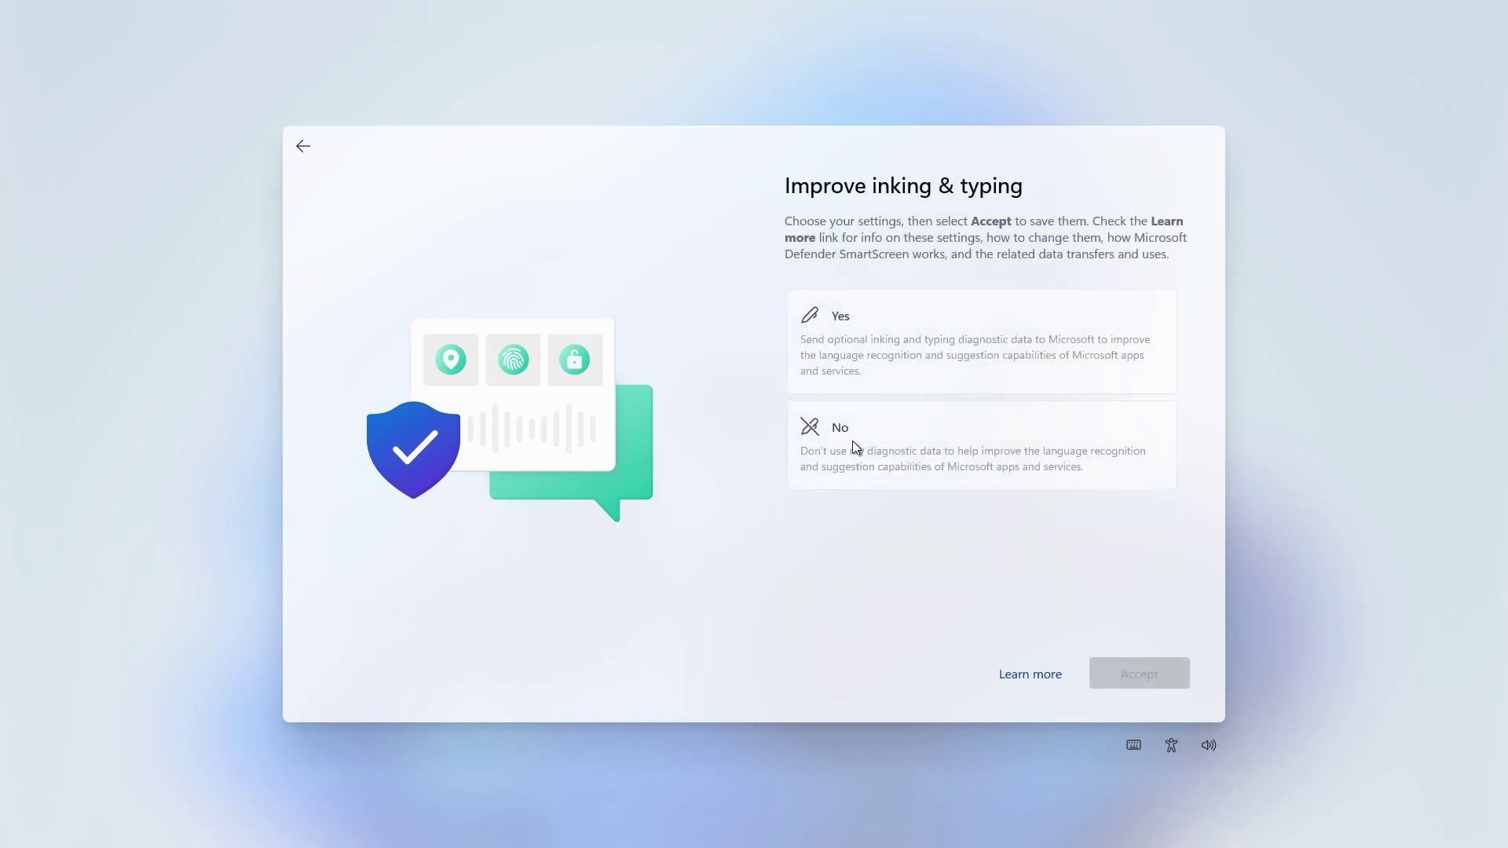
left_click(945, 473)
left_click(1130, 673)
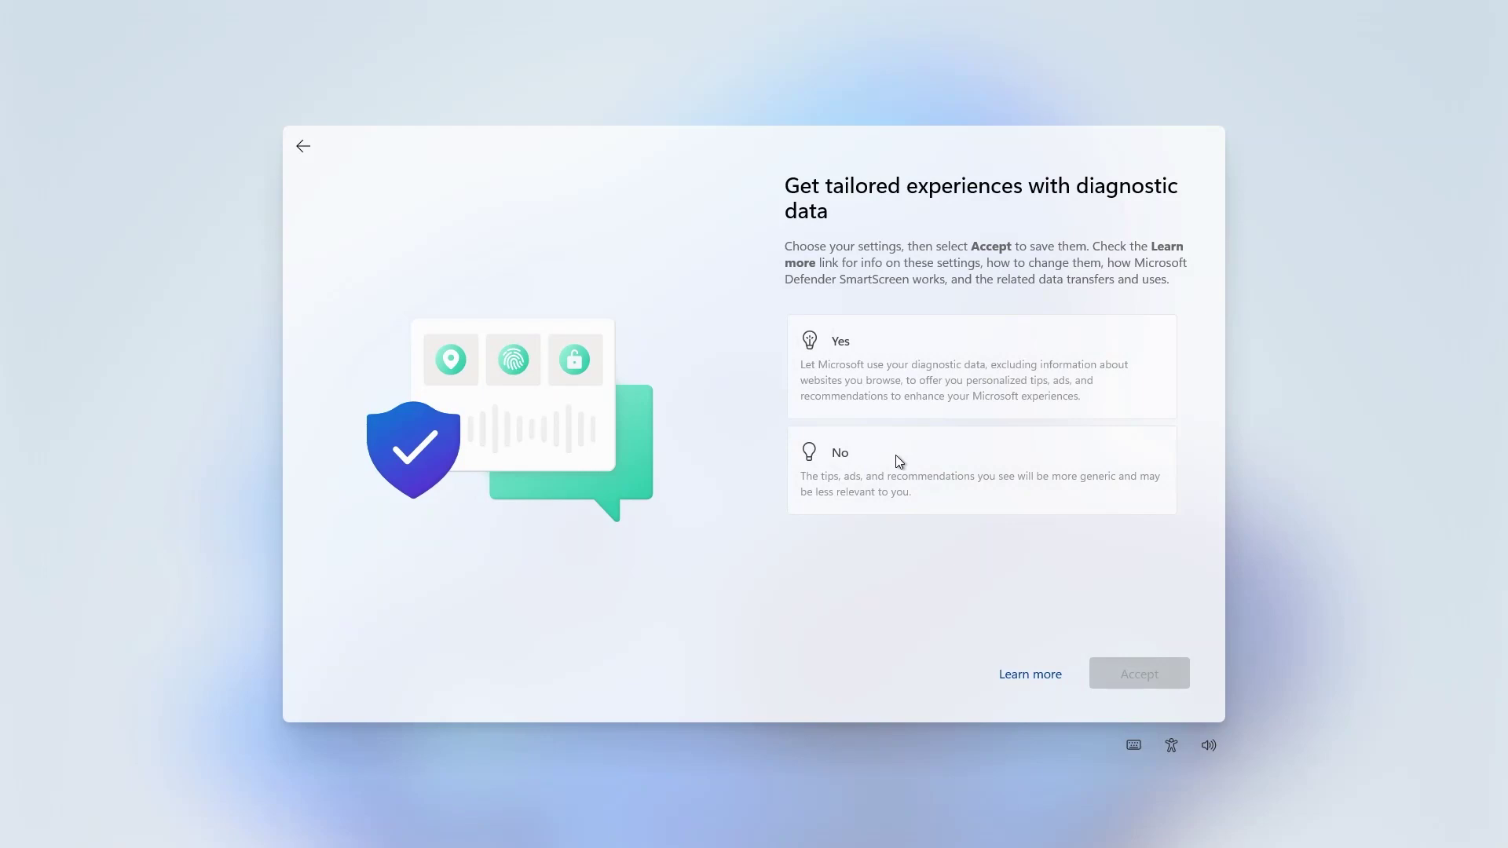
Step: Decline tailored experiences with diagnostic data and app use of the advertising ID
left_click(899, 461)
left_click(1114, 671)
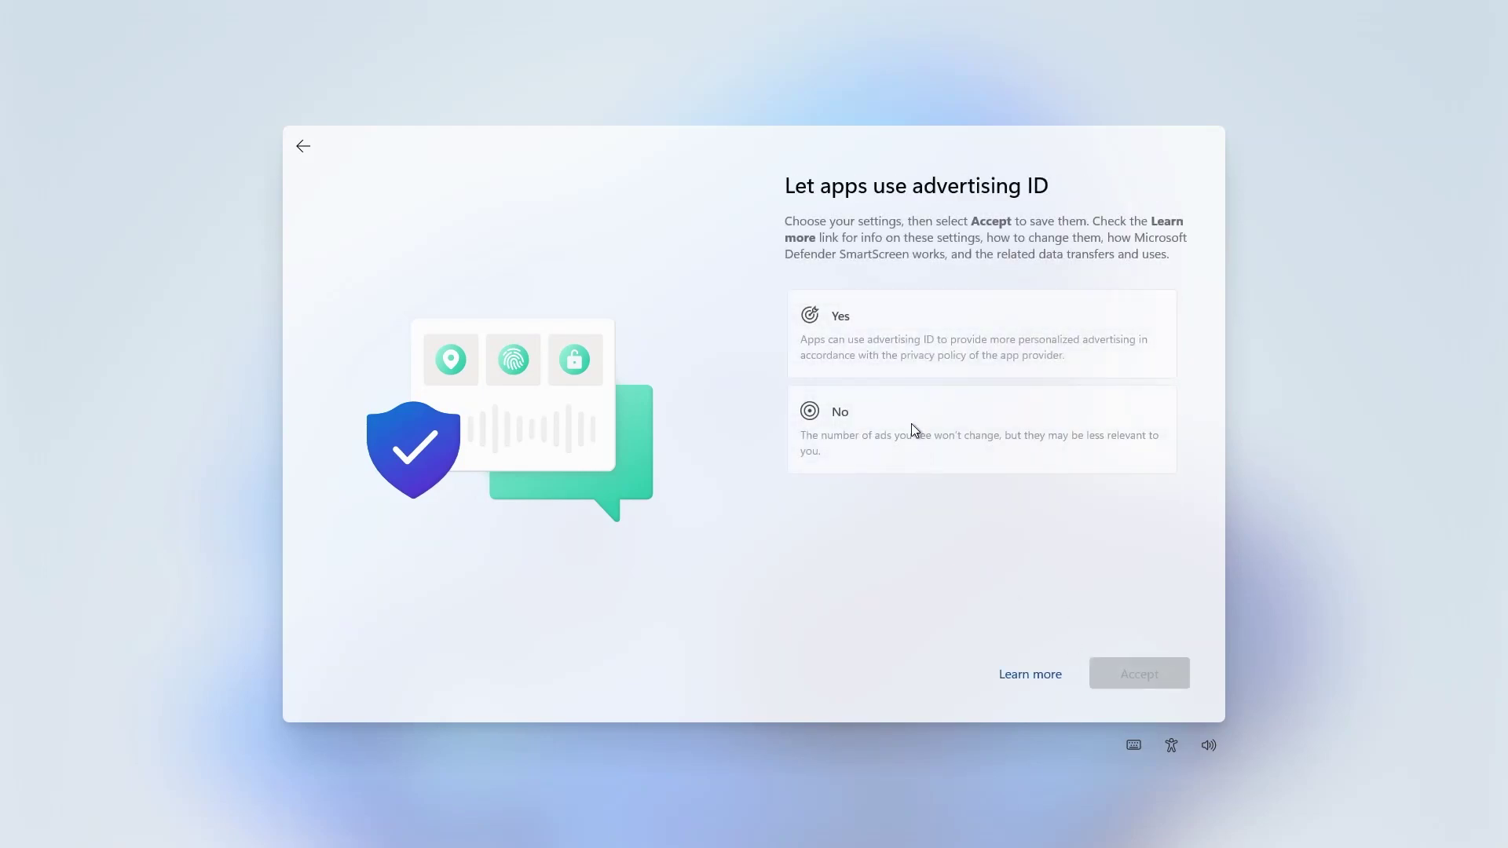
left_click(911, 423)
left_click(1119, 670)
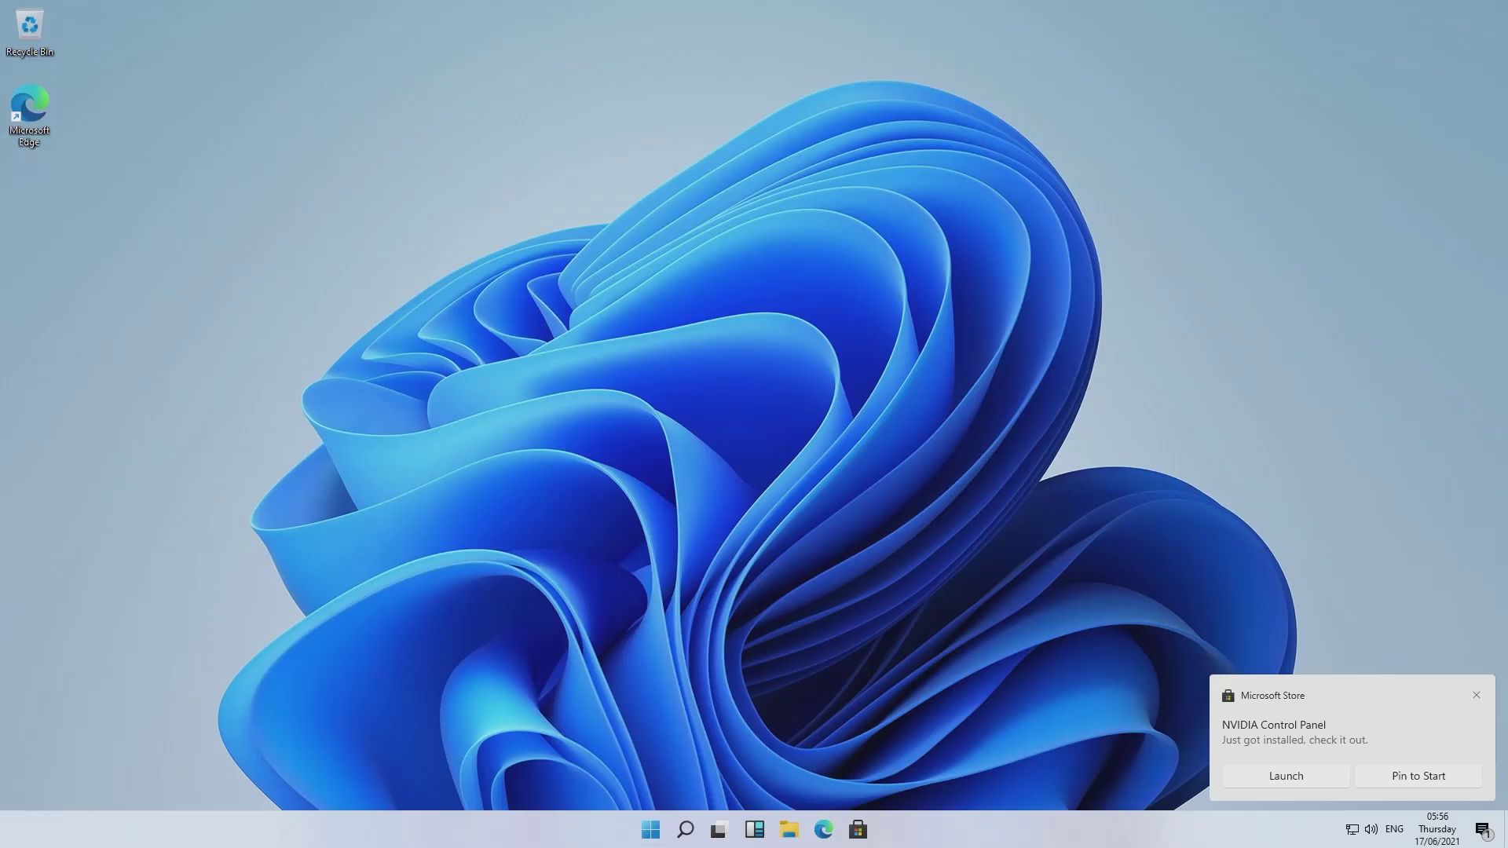
Step: Examine the new desktop's Start menu, hidden notification-area icons, clock options and notification centre
key("super")
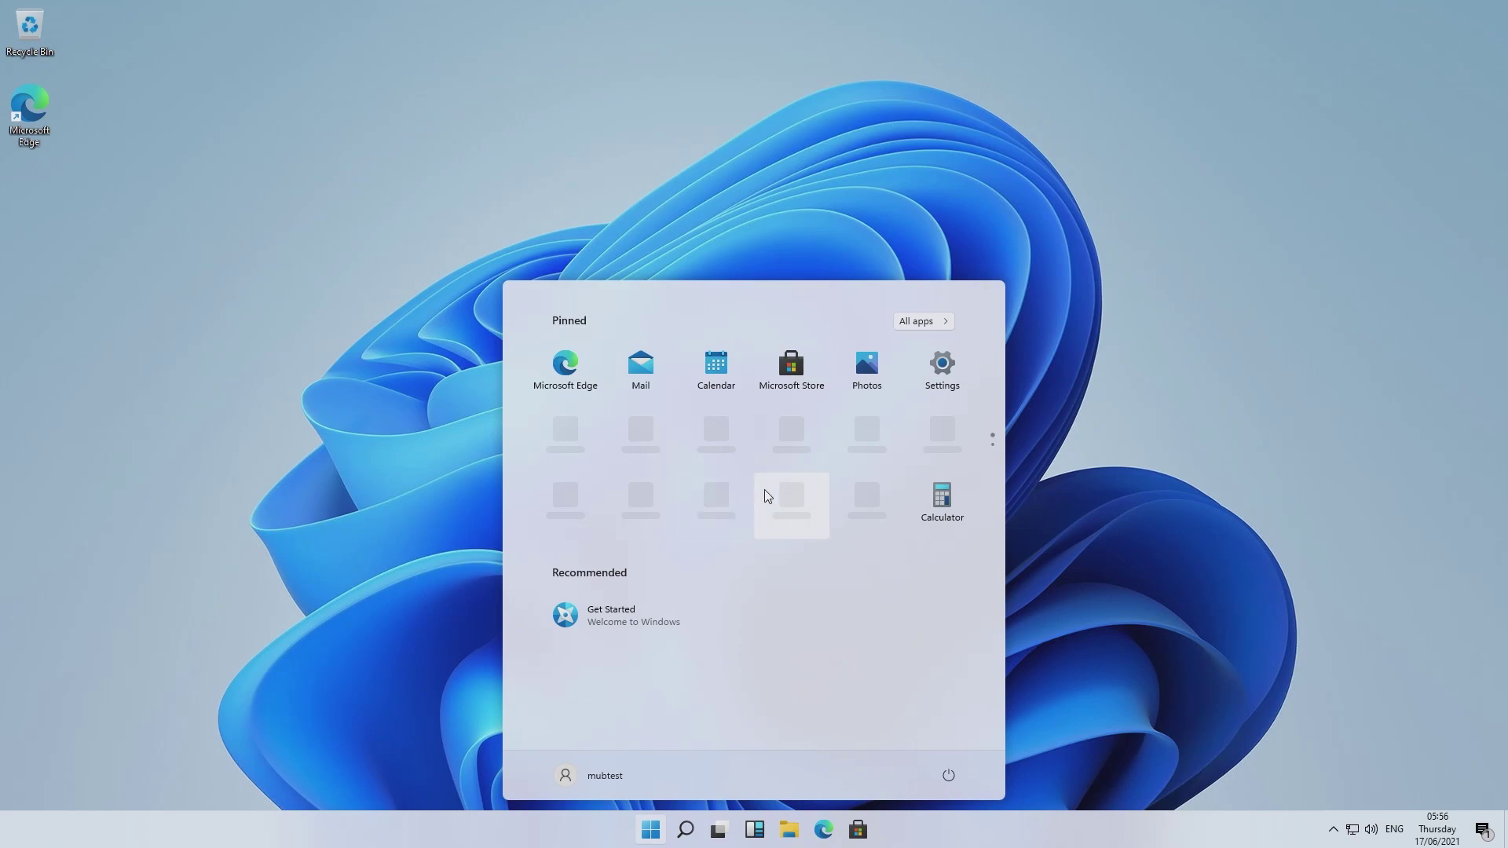
left_click(1071, 687)
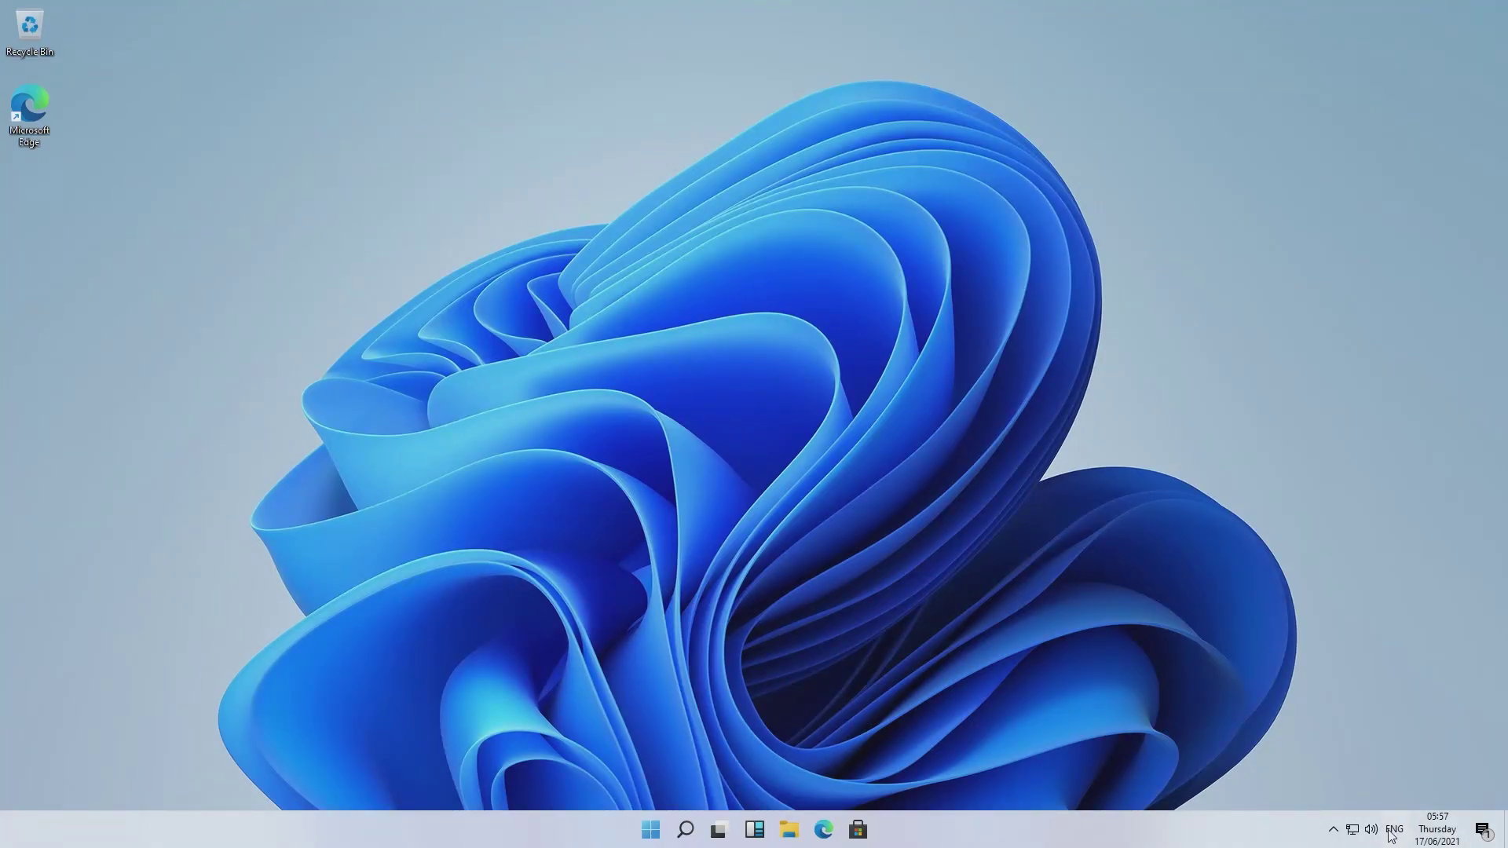
left_click(1332, 830)
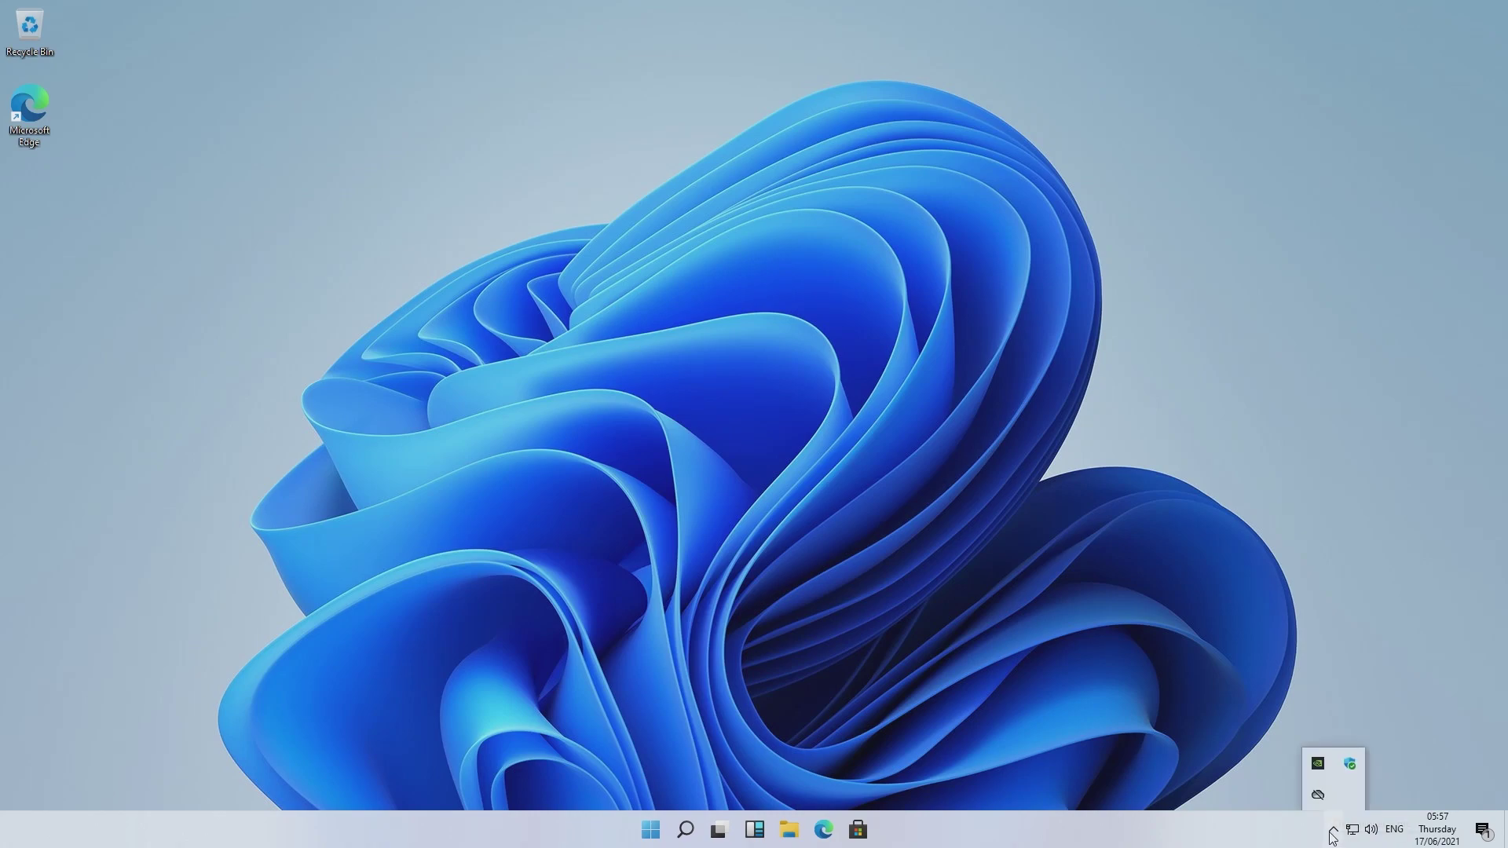
left_click(1273, 766)
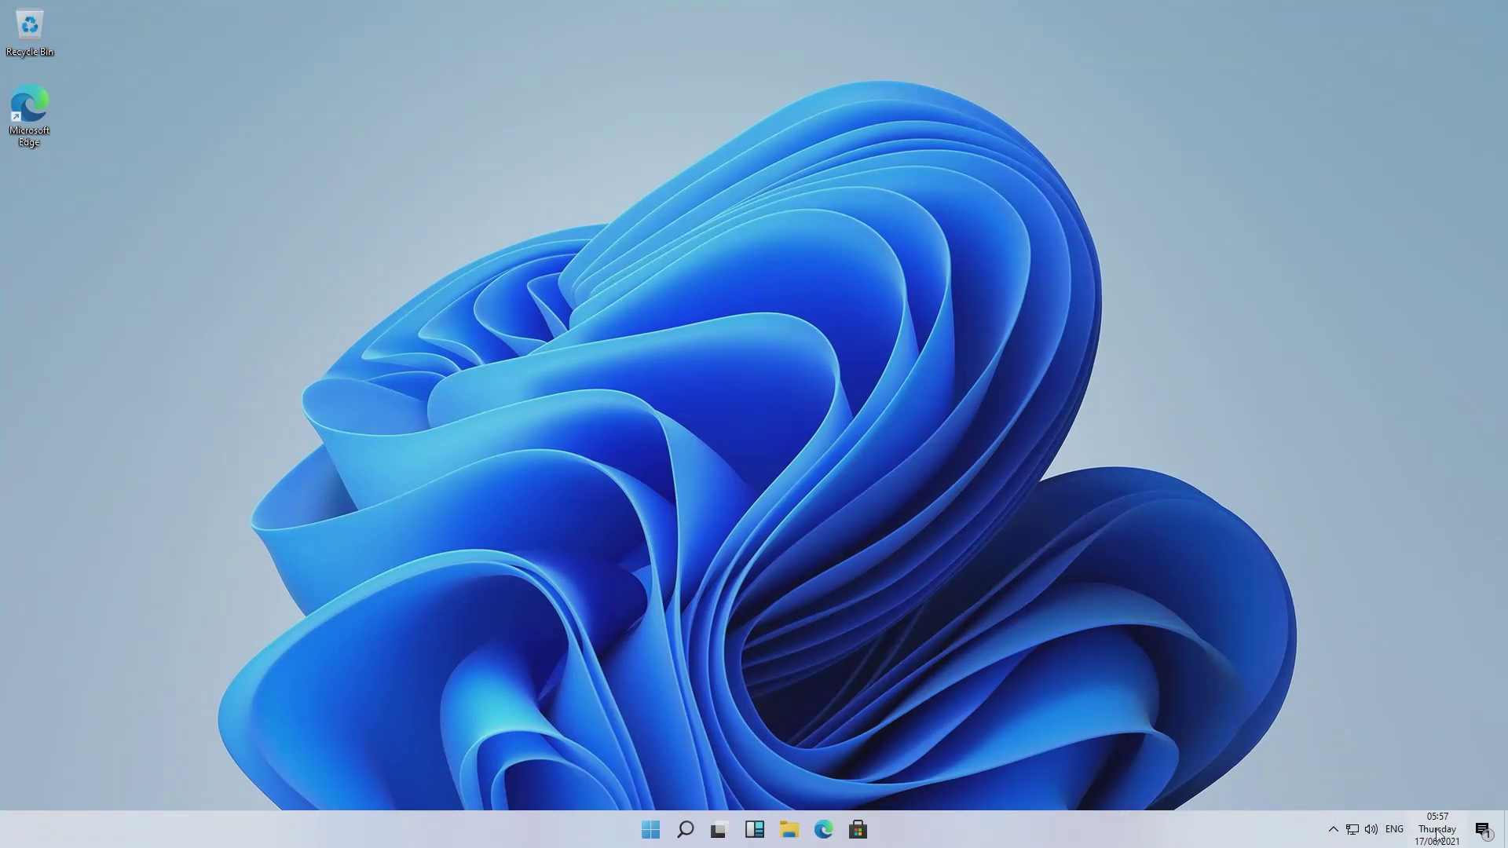
right_click(1437, 835)
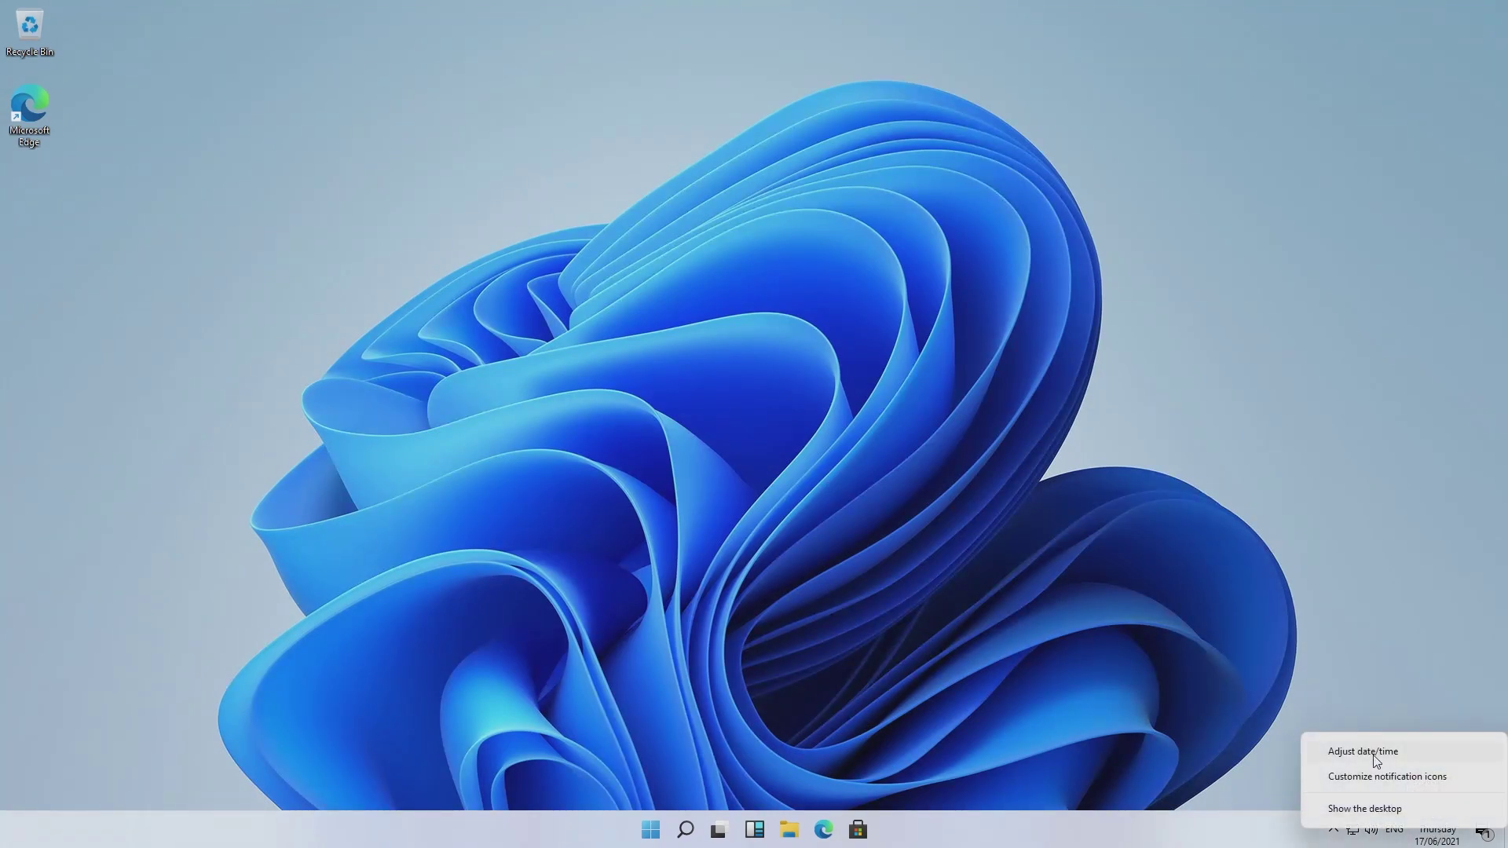
left_click(1374, 691)
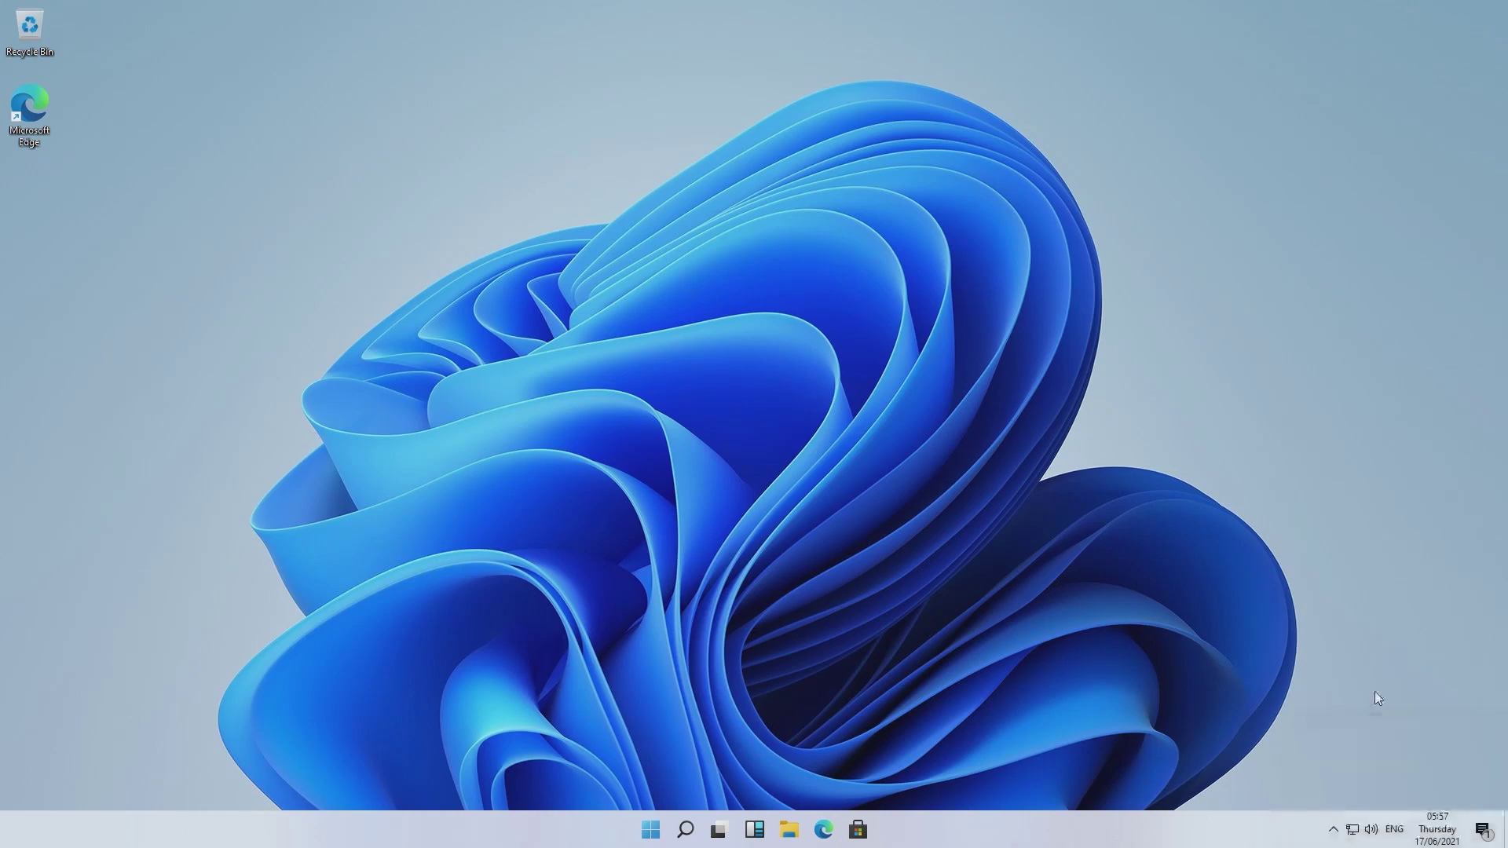
left_click(1482, 832)
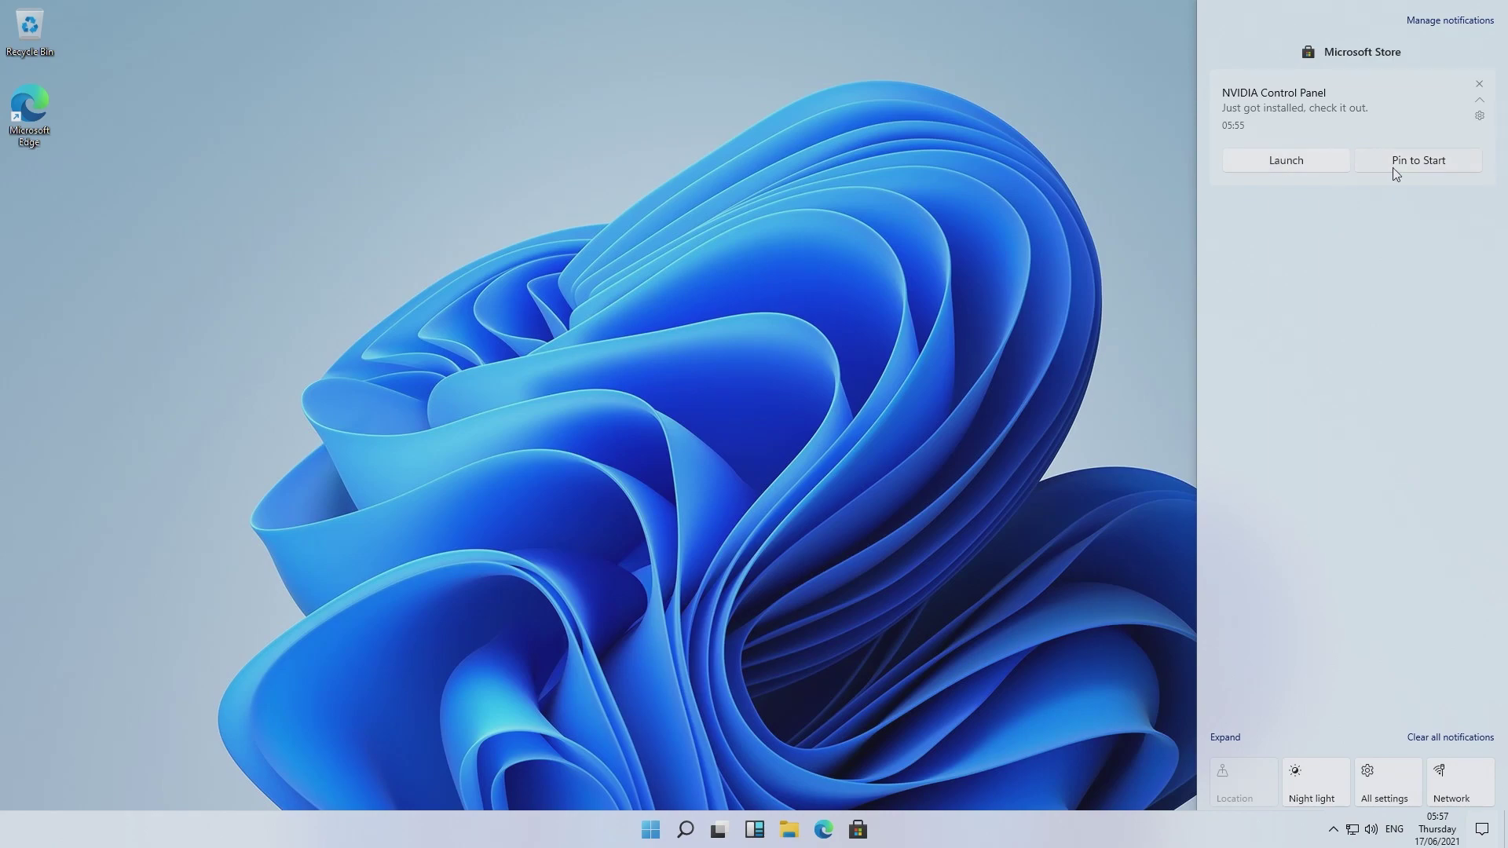
Step: Dismiss the NVIDIA Control Panel notification and set Focus assist to Alarms only
left_click(1479, 89)
left_click(1148, 334)
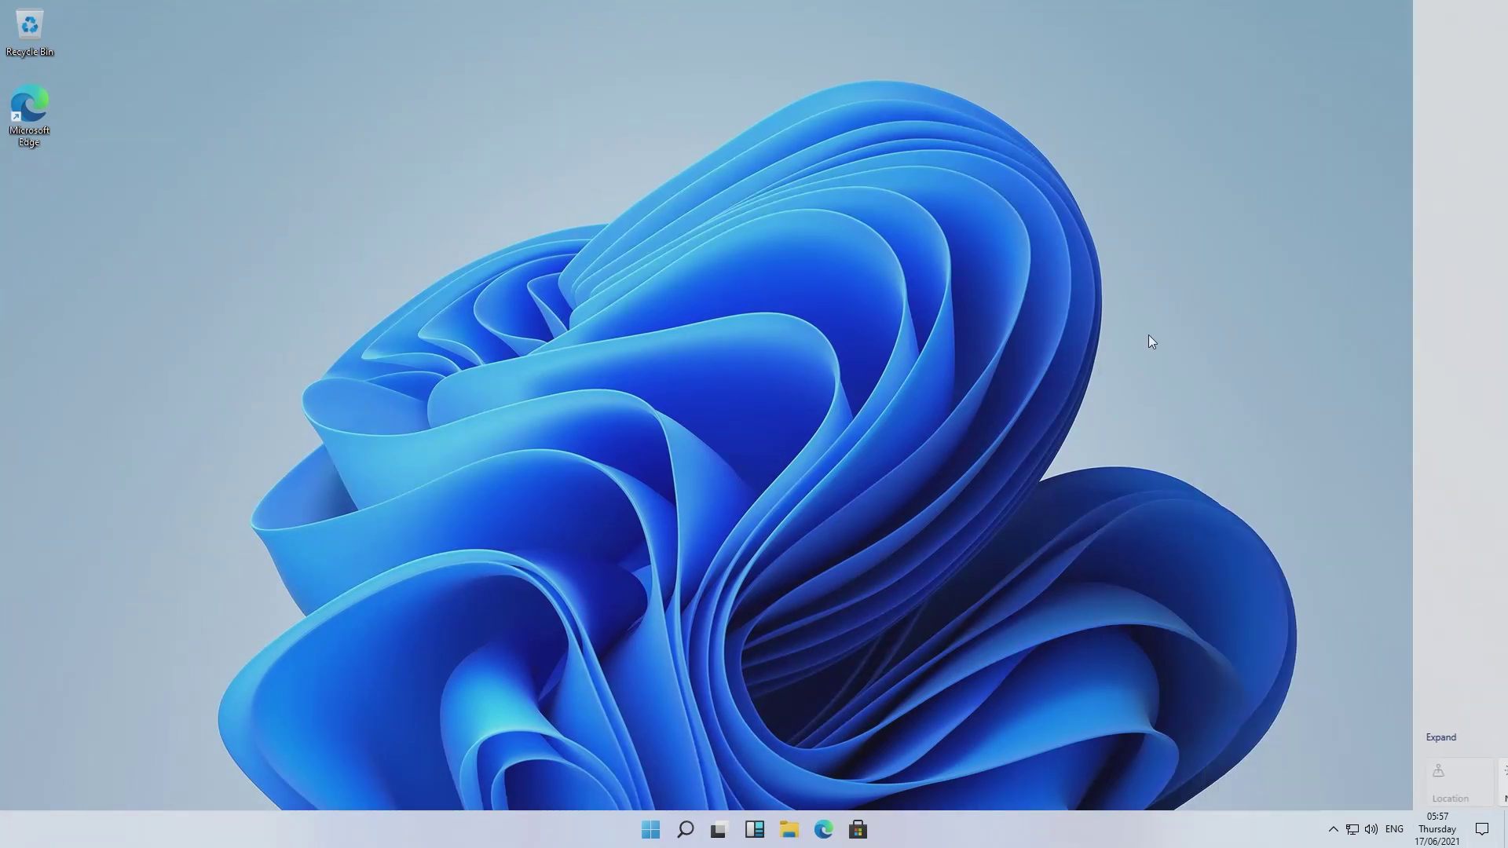
right_click(1488, 836)
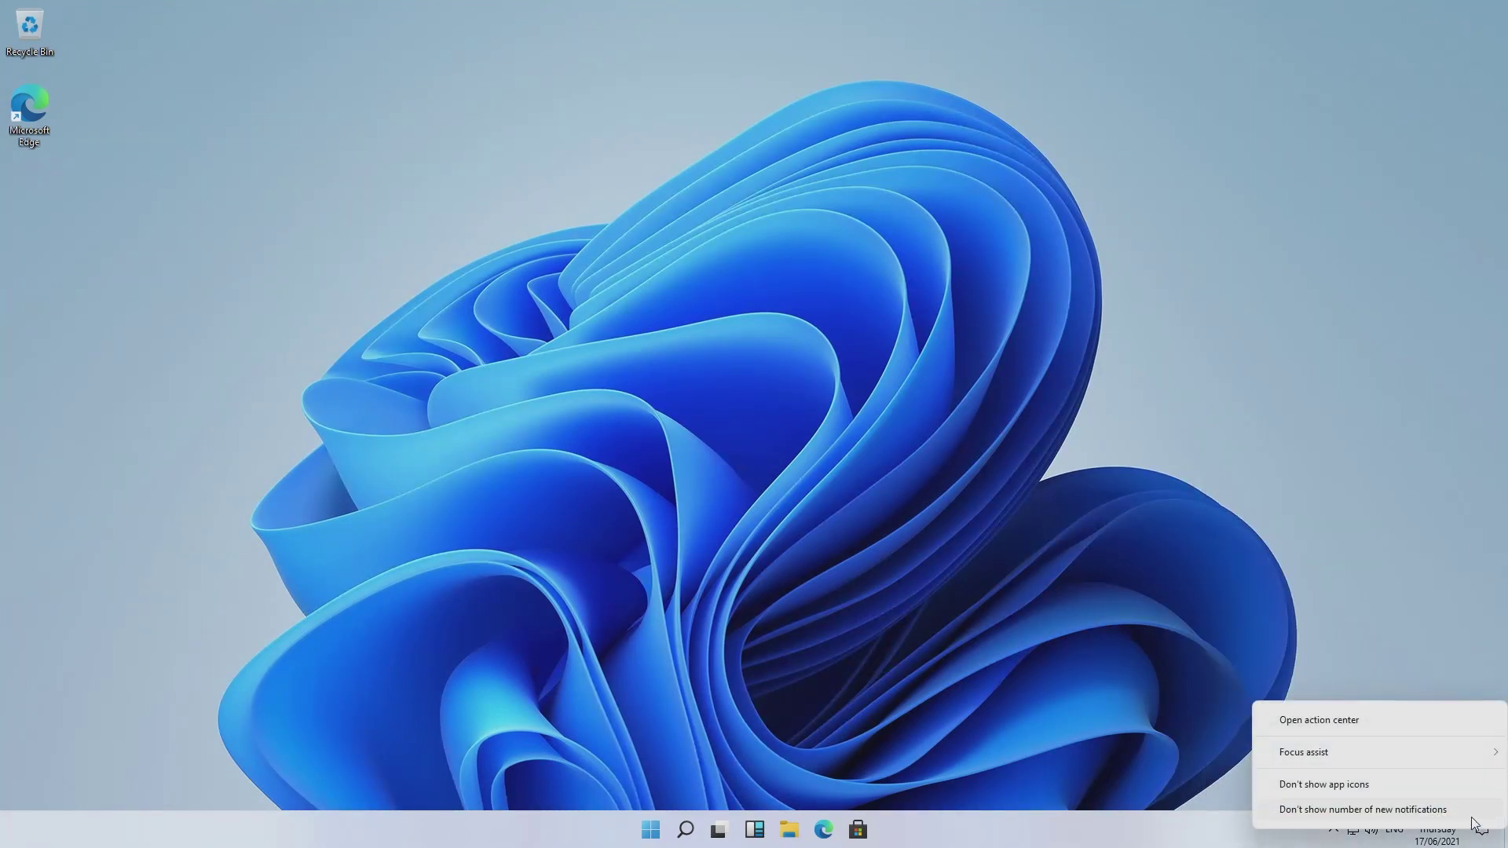
mouse_move(1328, 756)
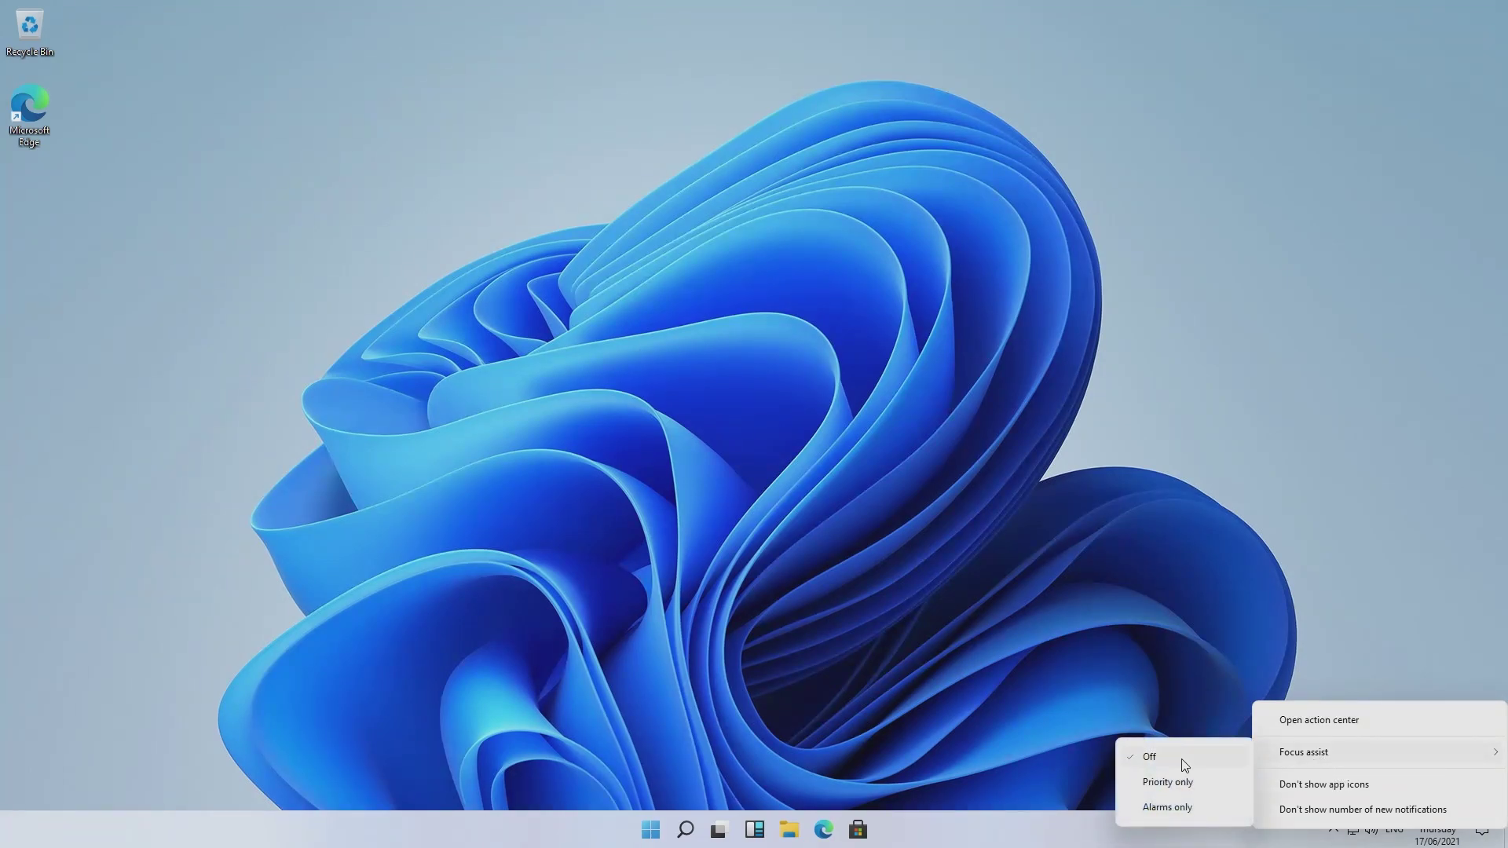
left_click(1169, 807)
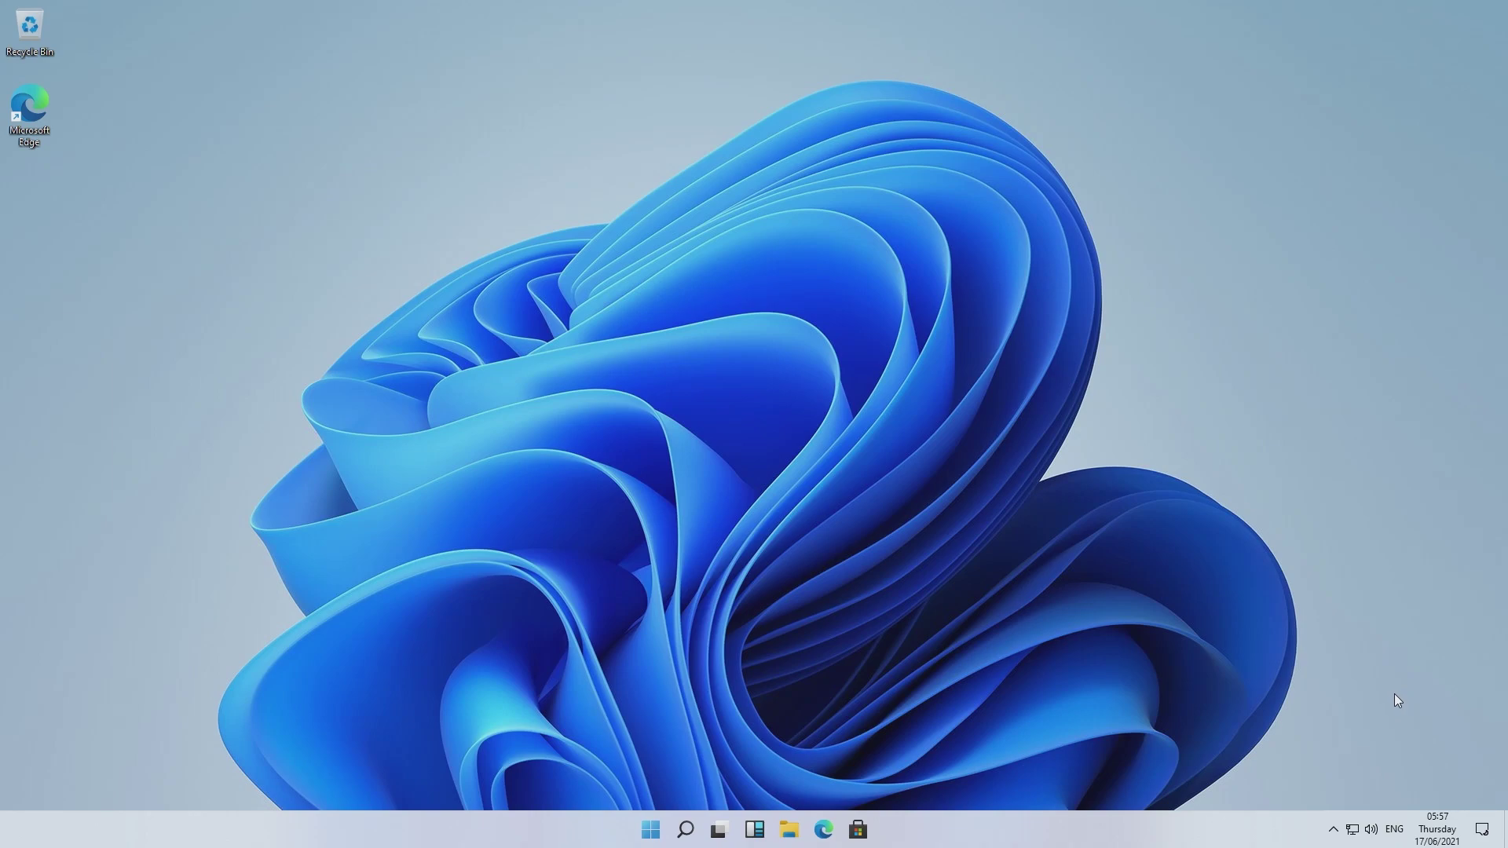
Step: View the calendar and agenda attached to the clock, and close it again
mouse_move(1429, 836)
left_click(1430, 824)
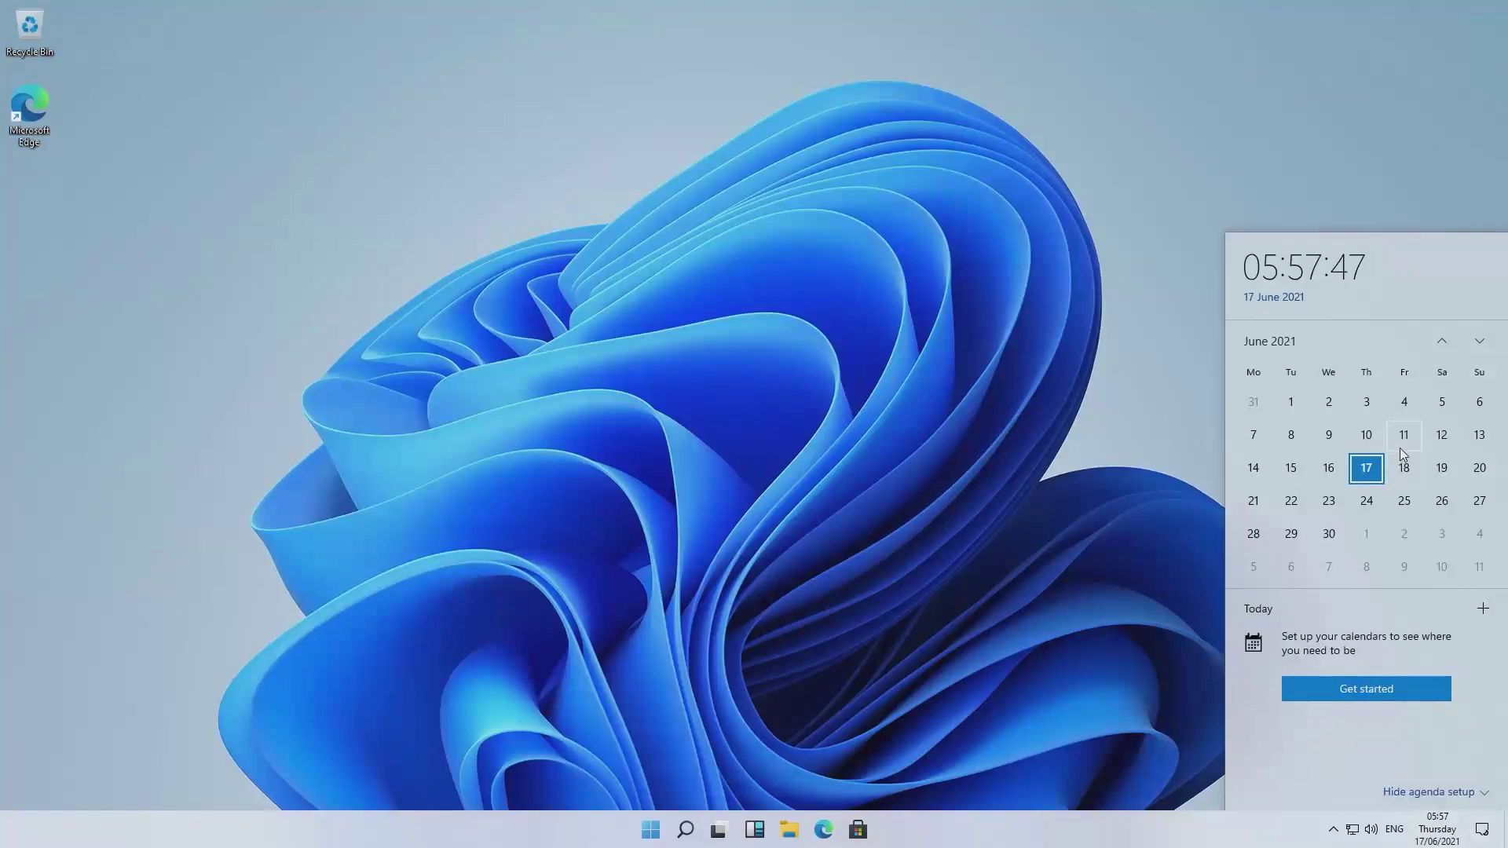
left_click(1164, 279)
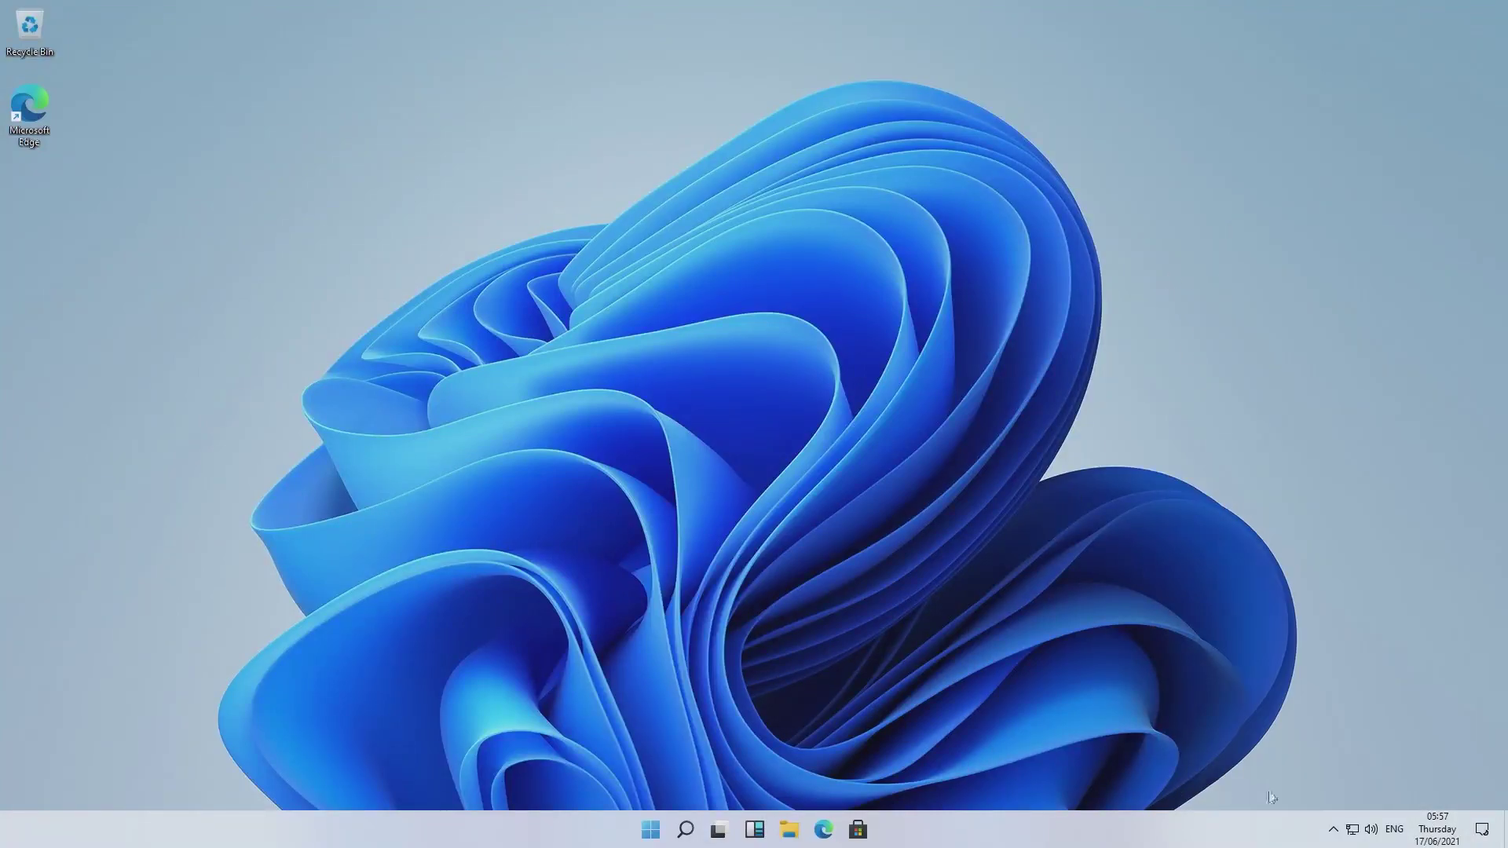
Step: Open Microsoft Store, look up "cine" in its app search, and launch Microsoft Edge
left_click(857, 831)
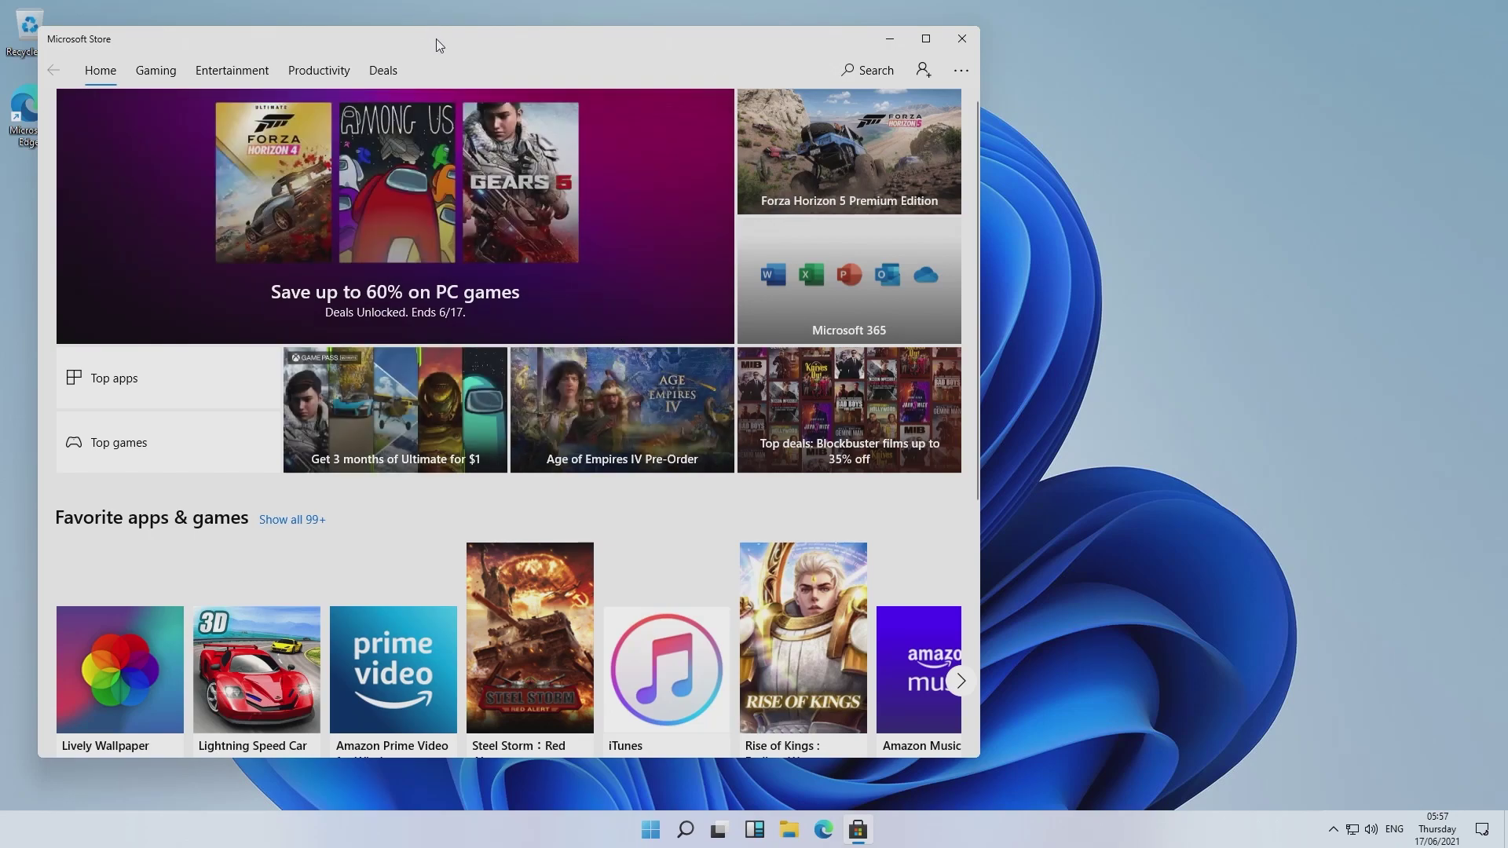
left_click_drag(436, 39, 609, 49)
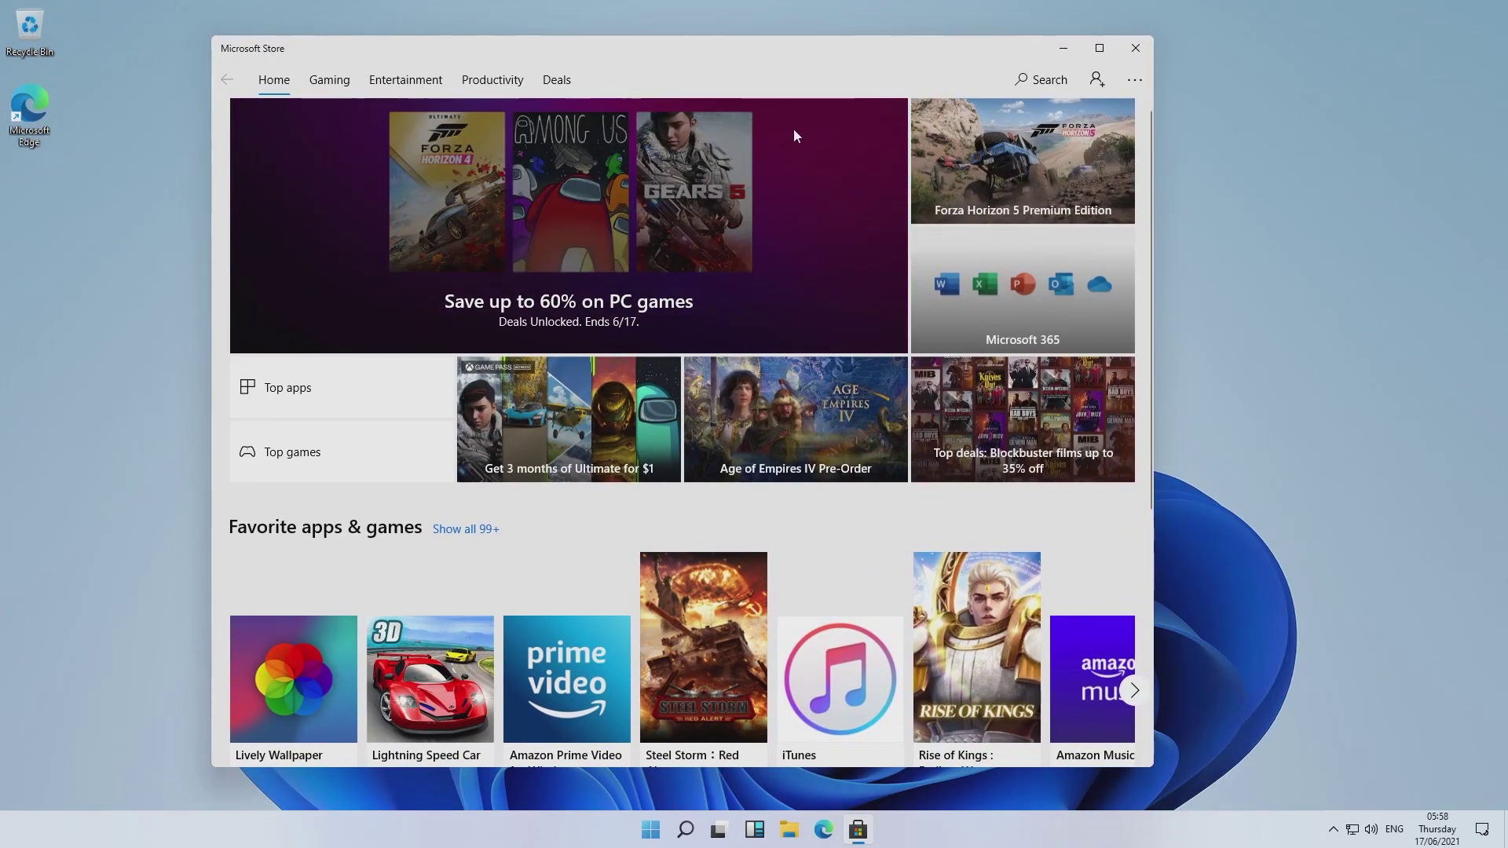
left_click(1030, 80)
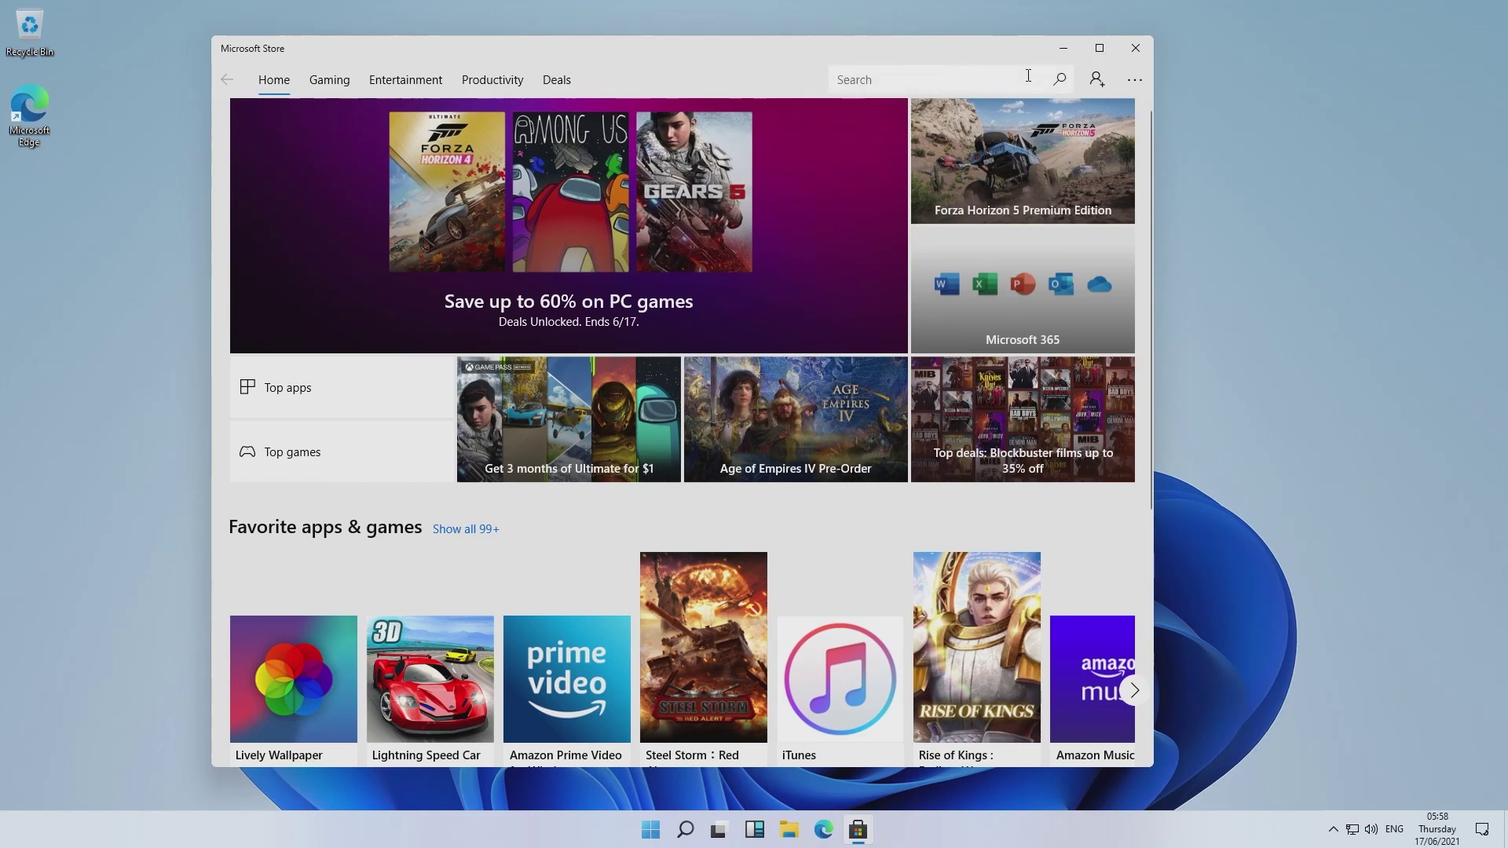
type("cine")
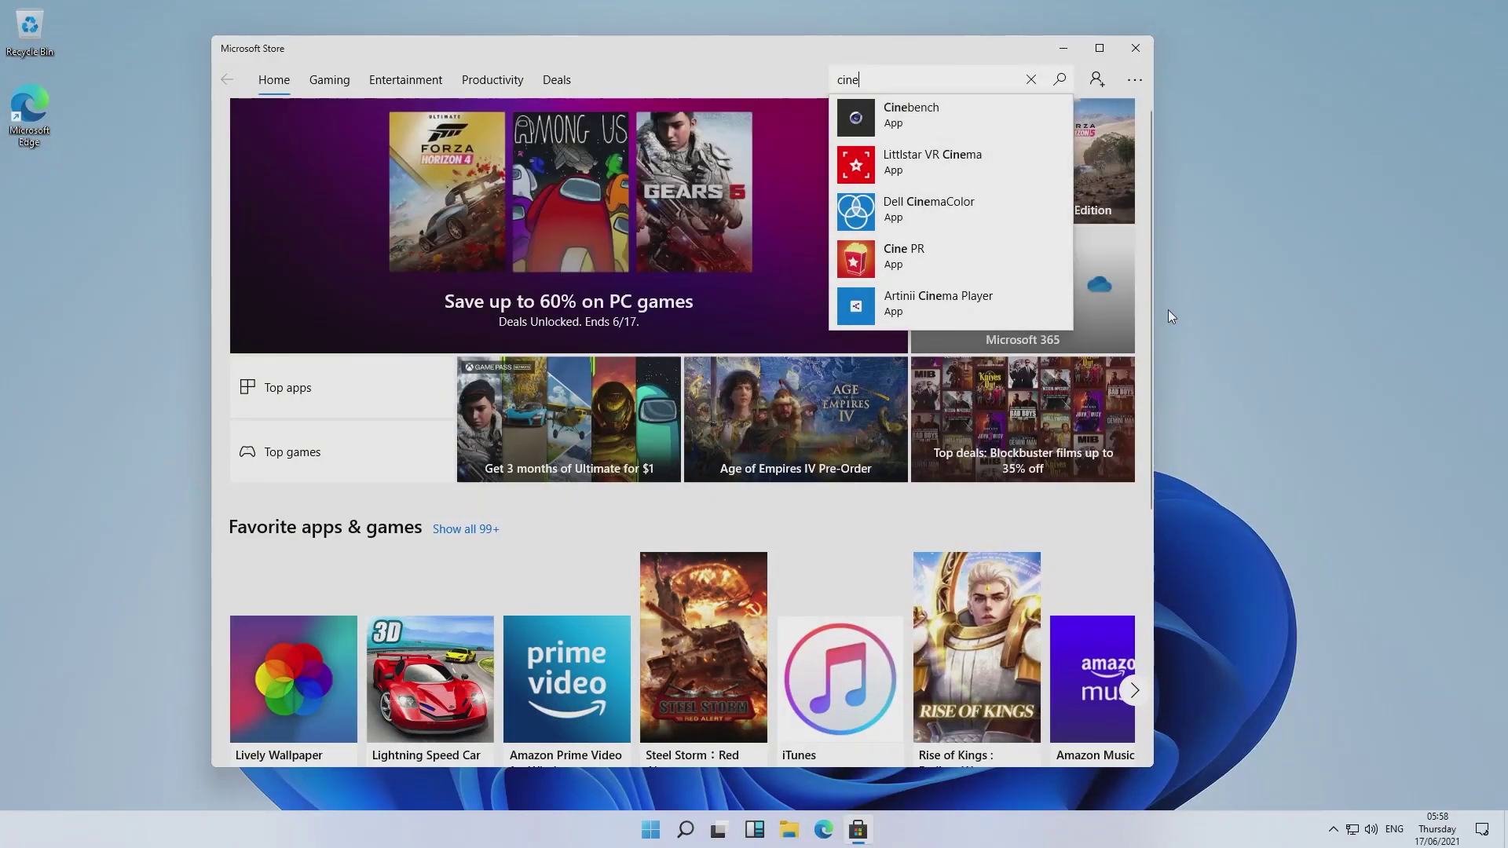
left_click(1219, 351)
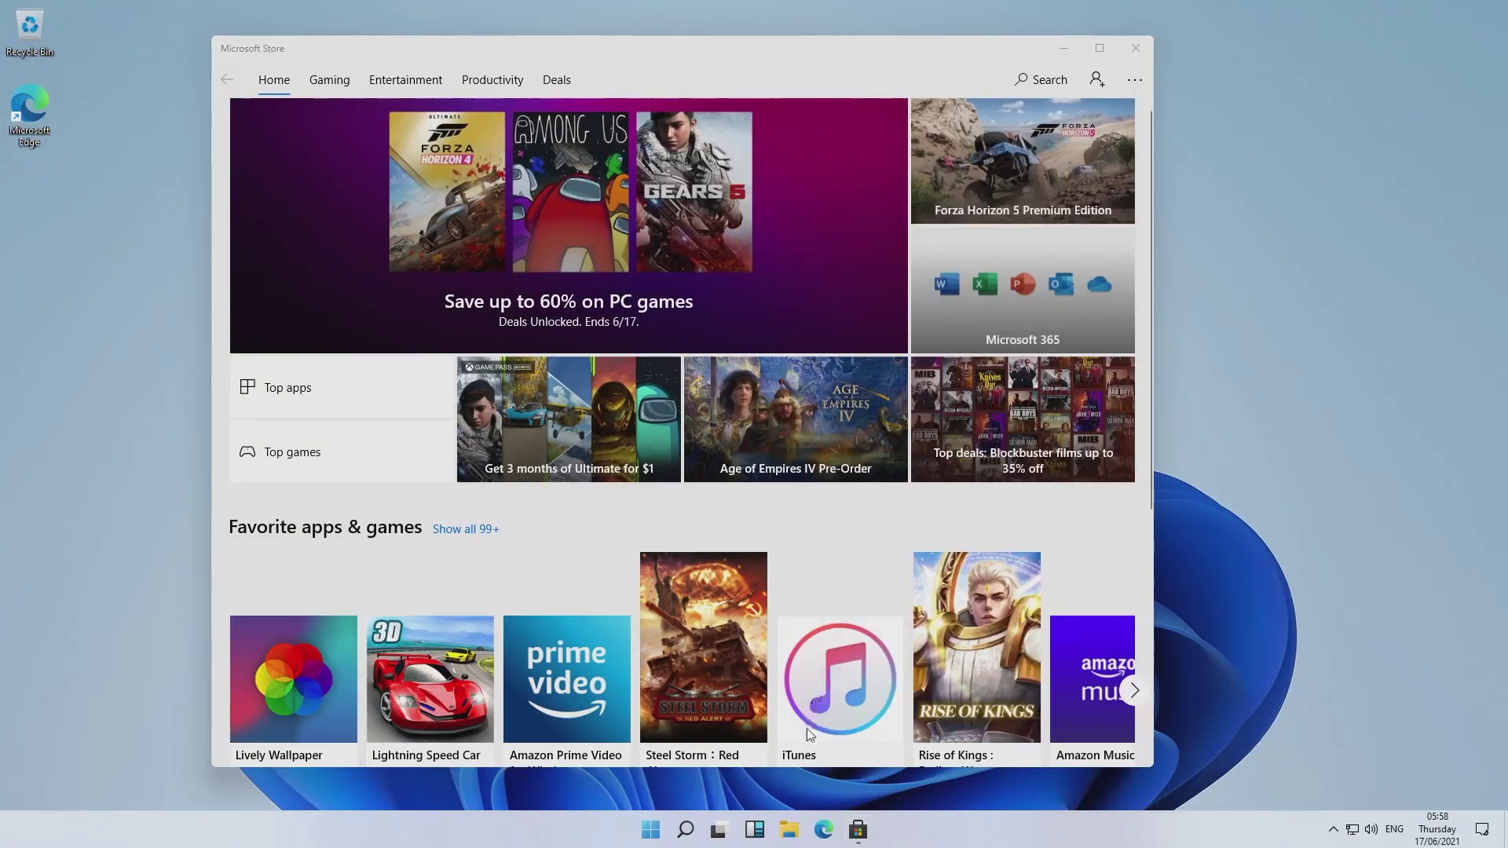
left_click(825, 833)
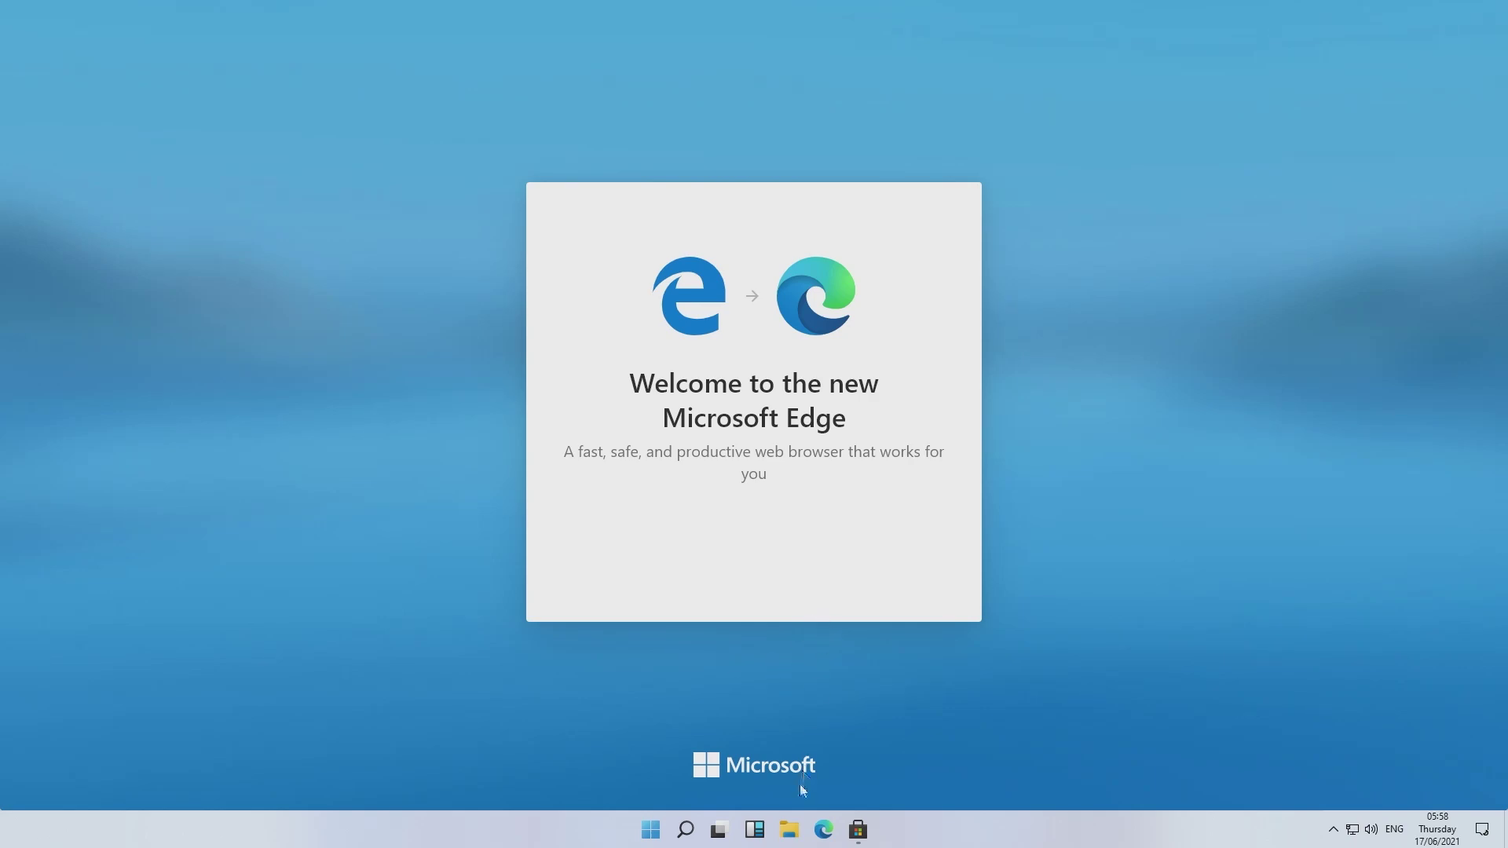
Step: Open File Explorer and make file name extensions and hidden items visible
left_click(789, 831)
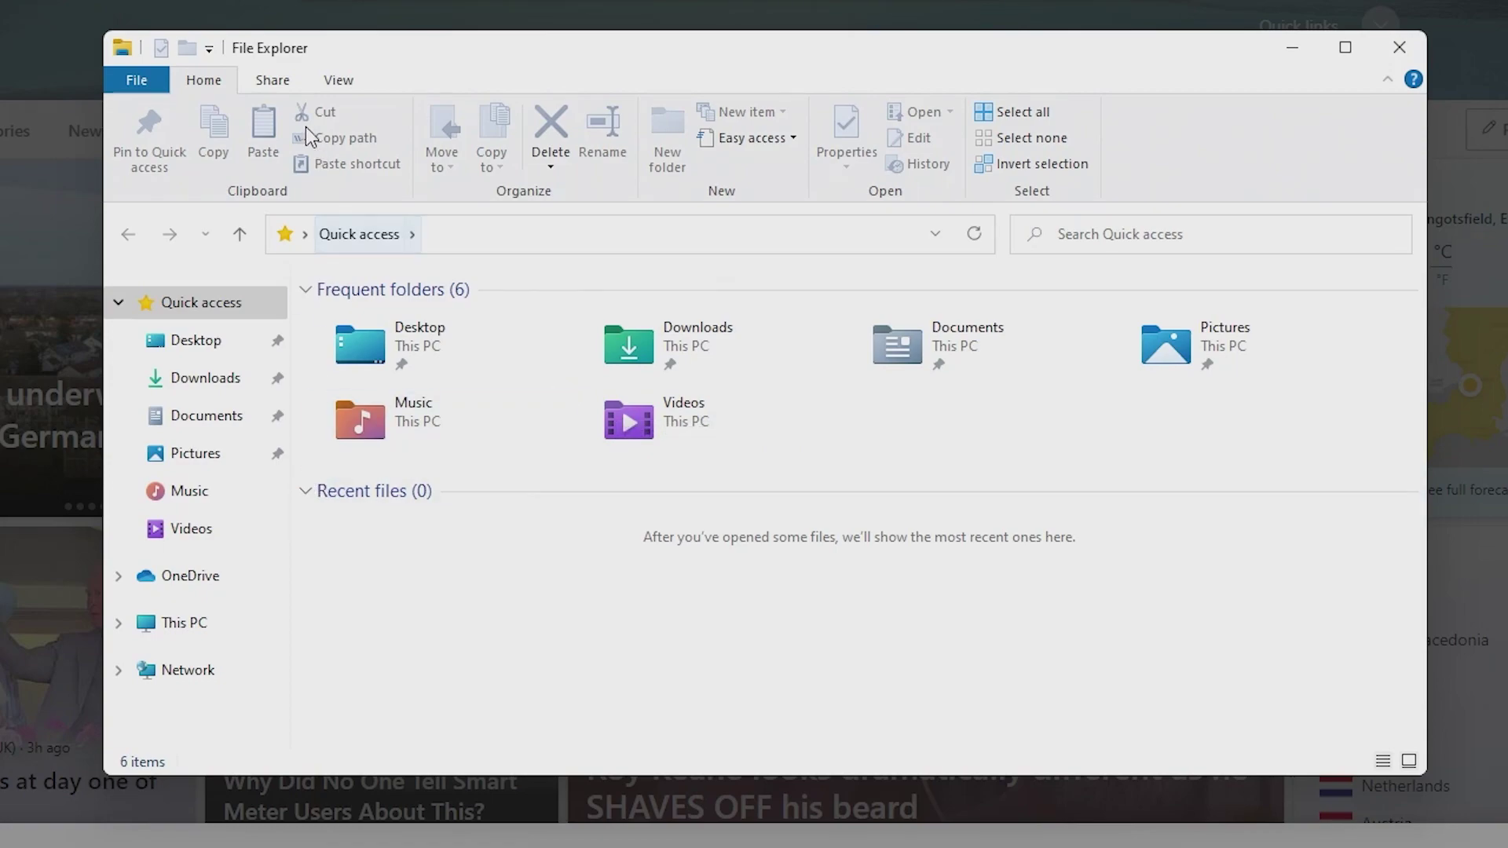
left_click(339, 81)
left_click(966, 138)
left_click(969, 166)
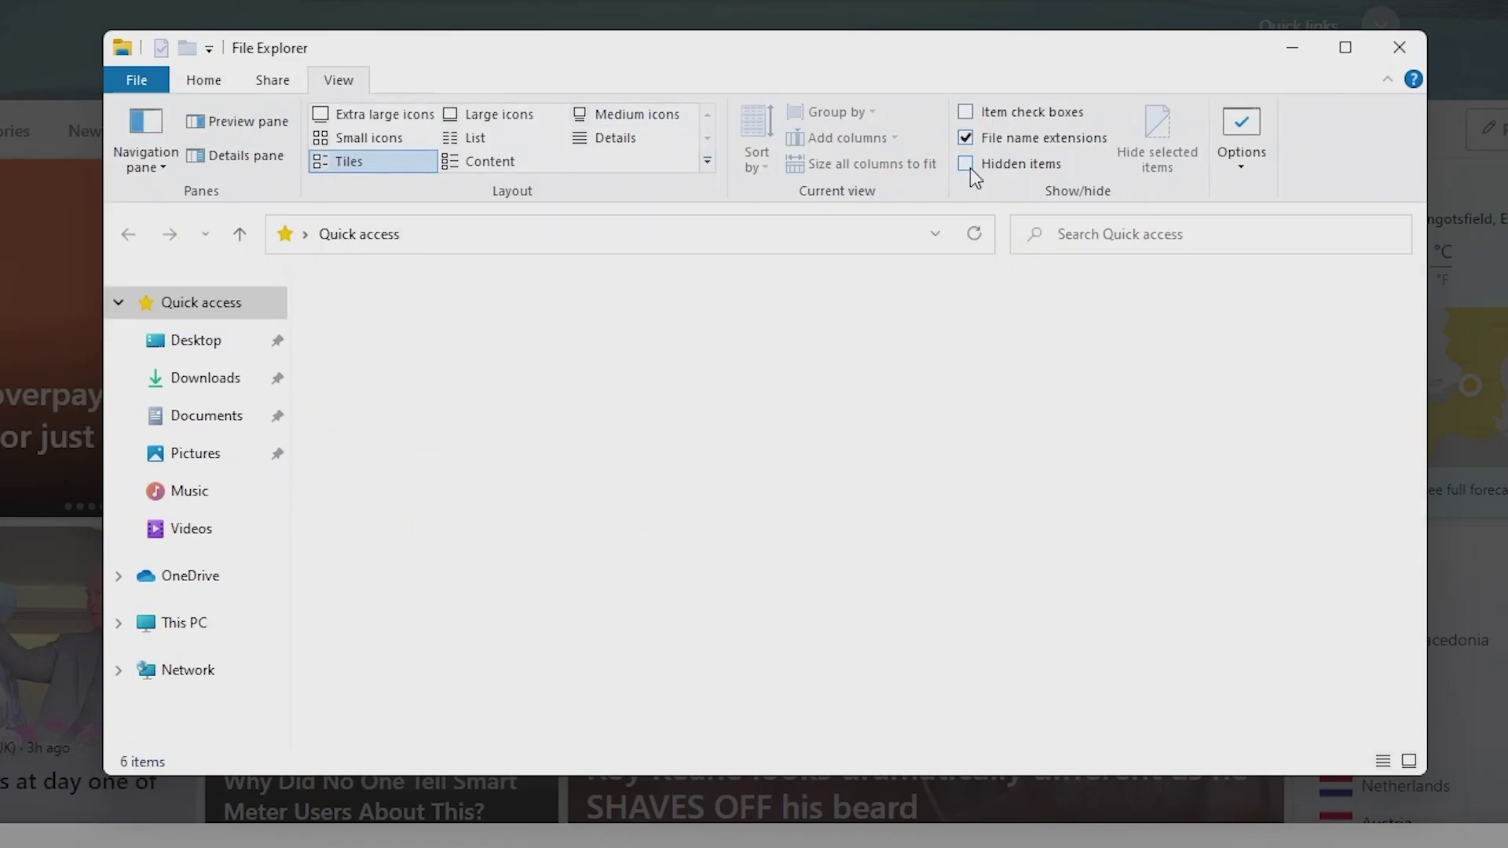
Step: Change the folder options so that File Explorer opens to This PC, and apply the change
left_click(1236, 159)
left_click(1288, 202)
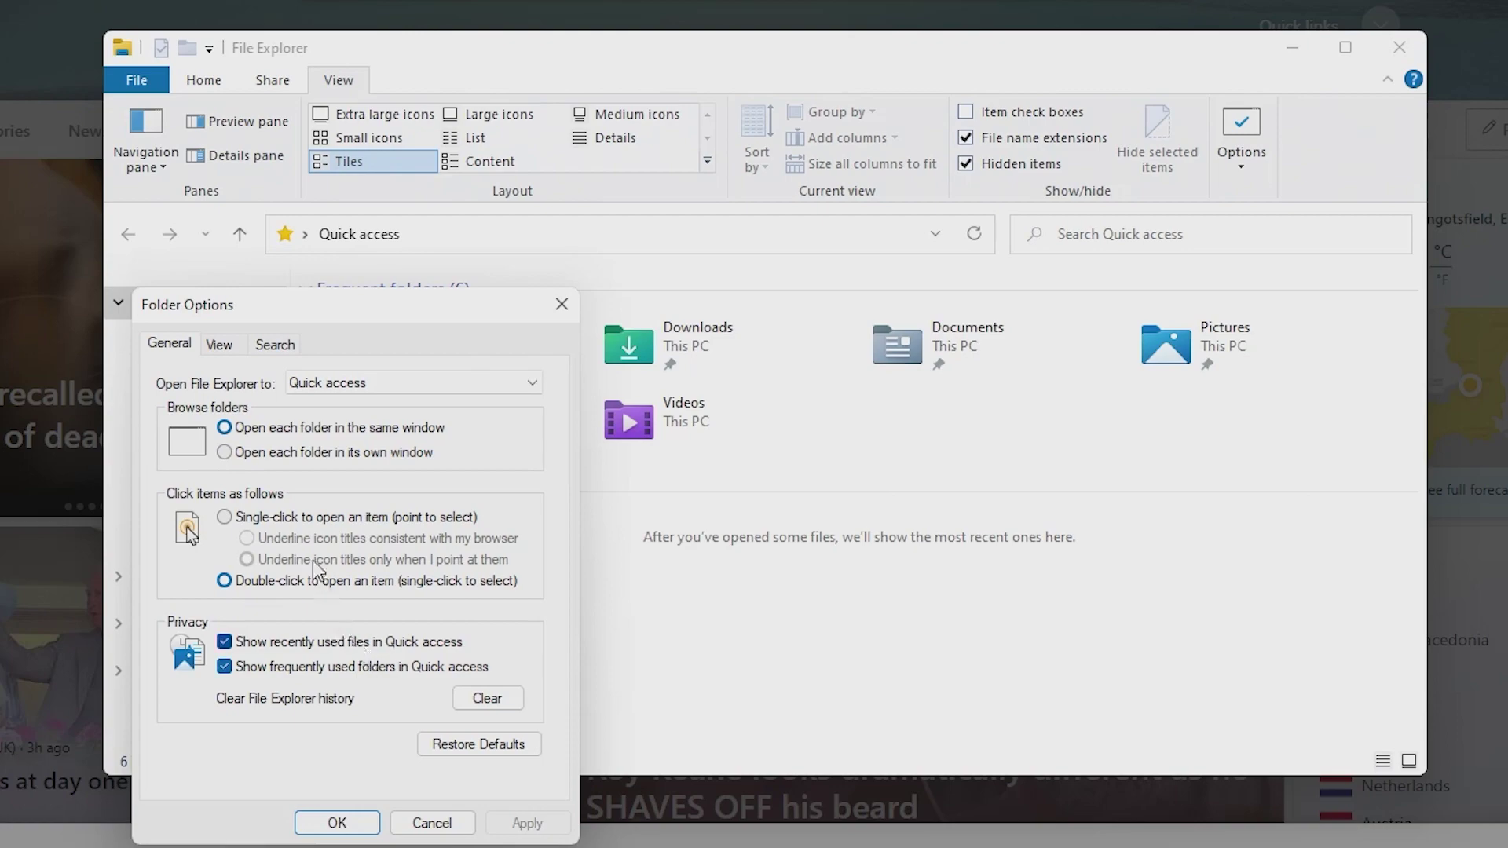
left_click(301, 390)
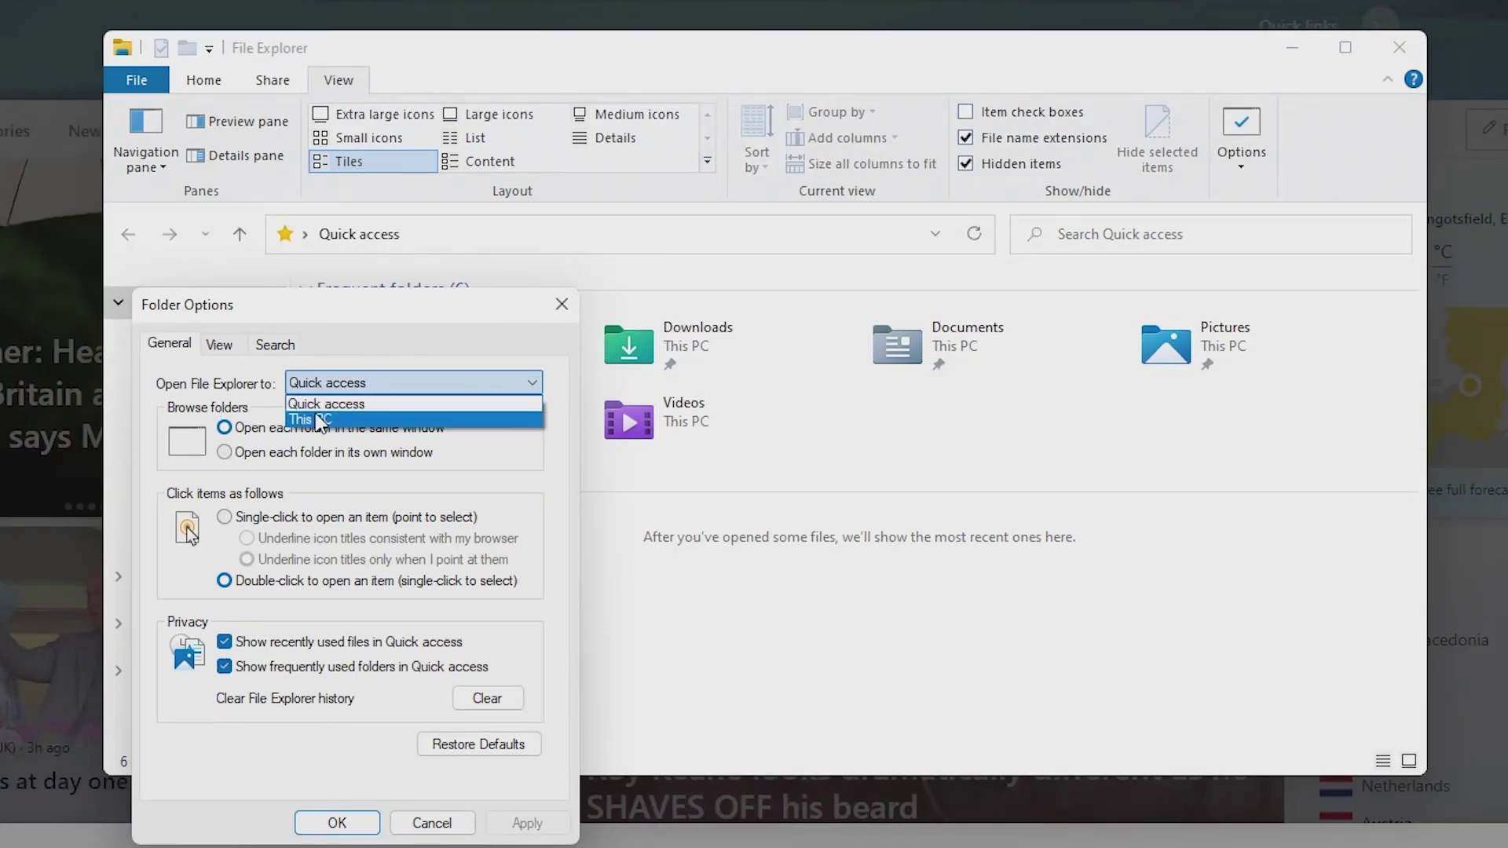
left_click(321, 418)
left_click(527, 822)
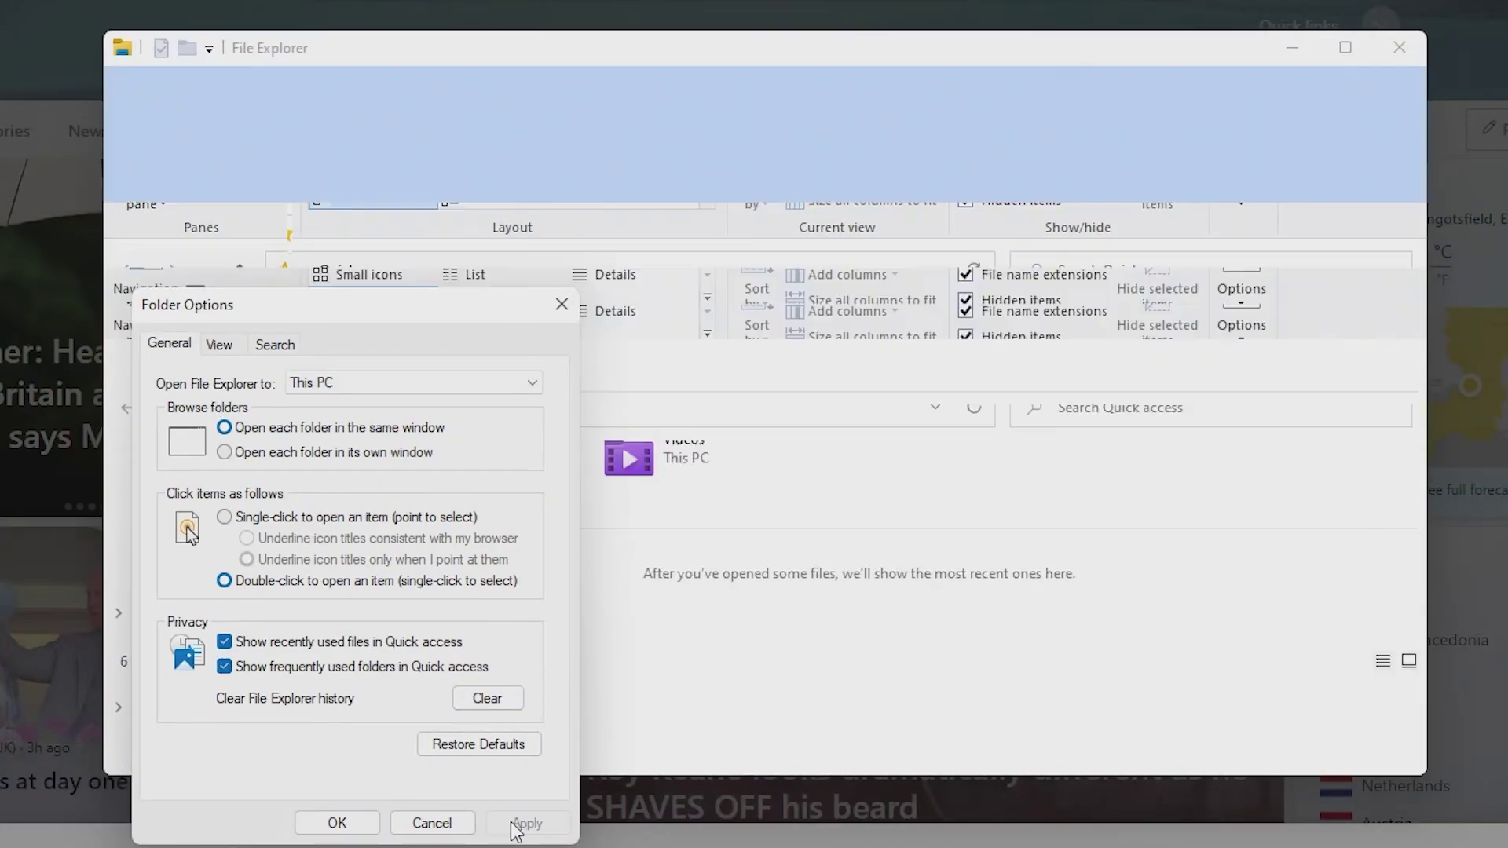
left_click(337, 822)
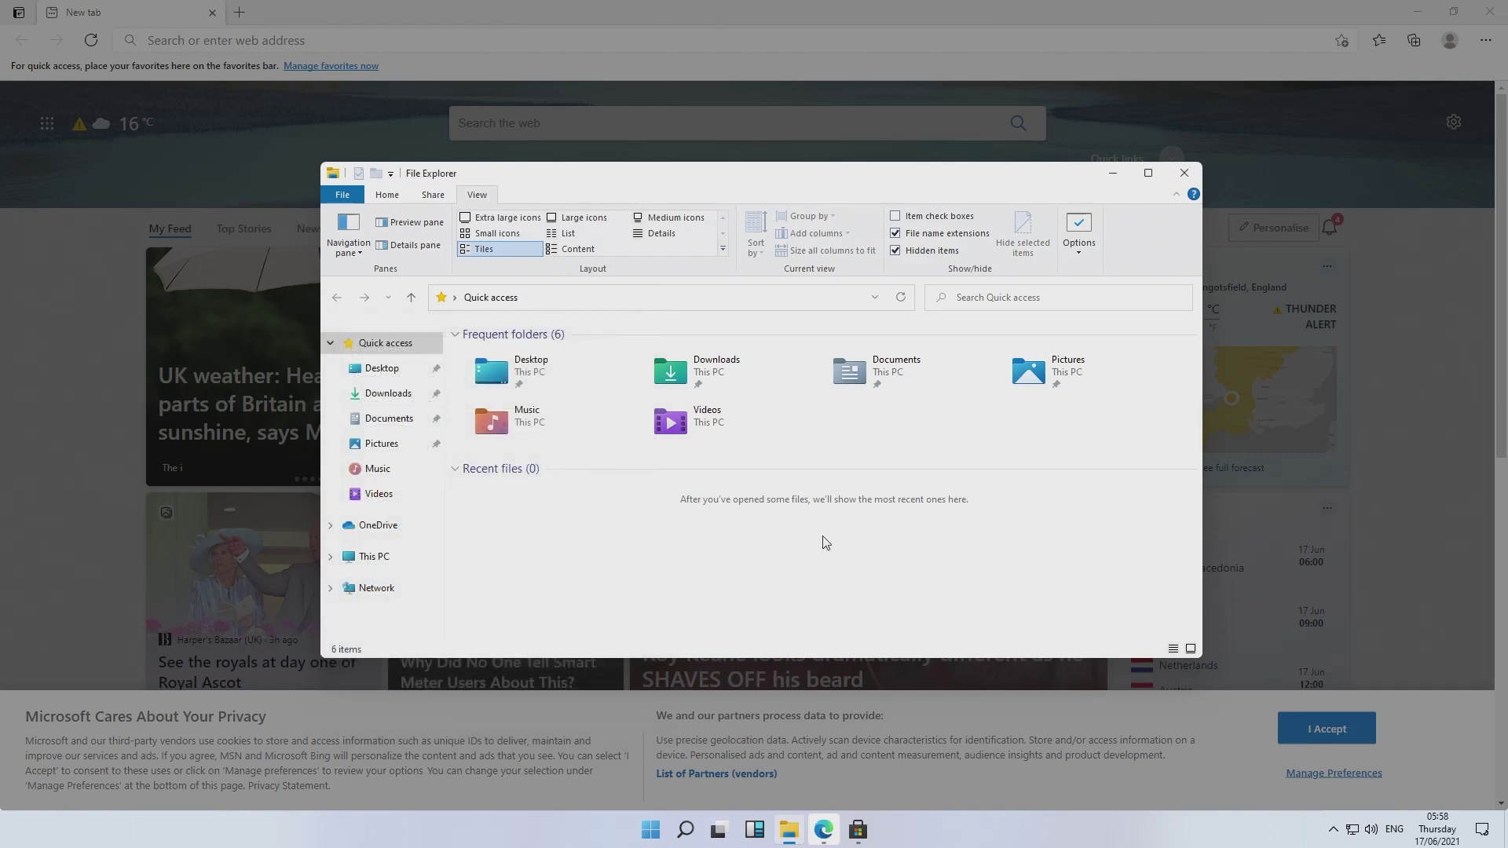
Step: Maximise File Explorer and examine its Home, Share and View commands and the drives in This PC
left_click(1148, 172)
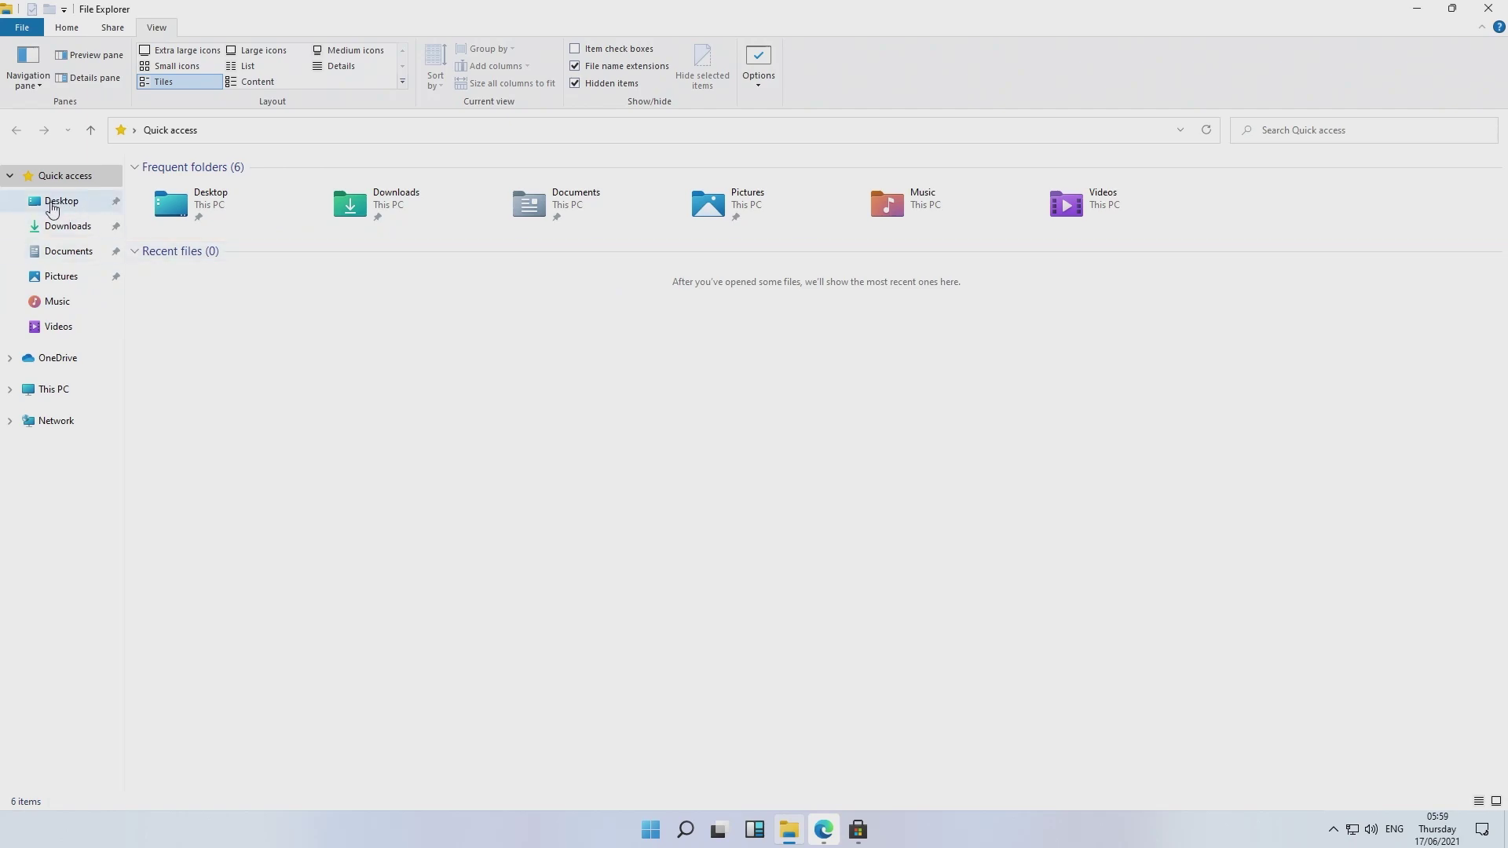
left_click(73, 30)
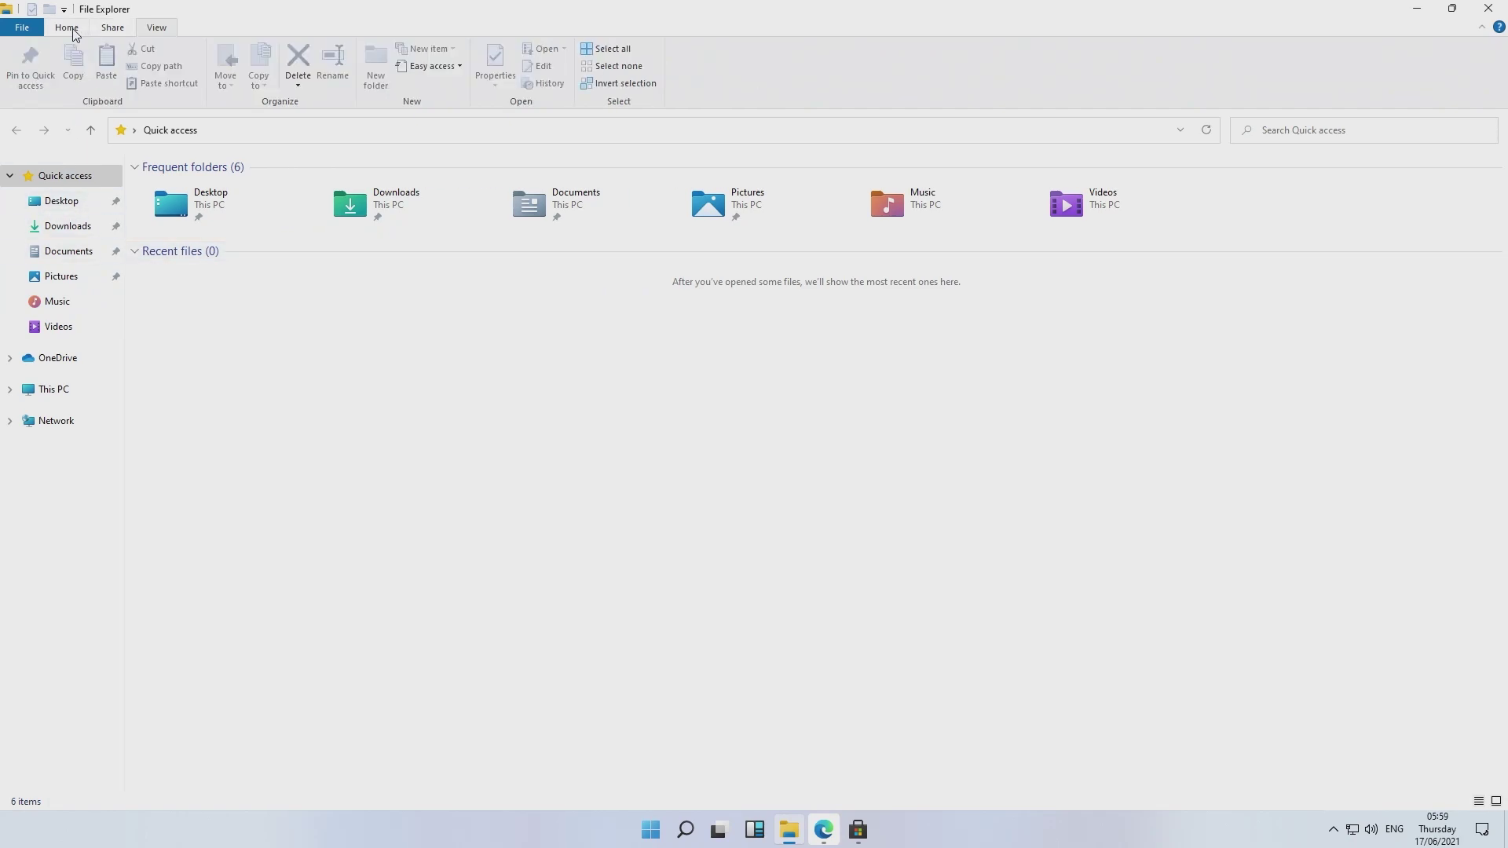
left_click(103, 29)
left_click(157, 28)
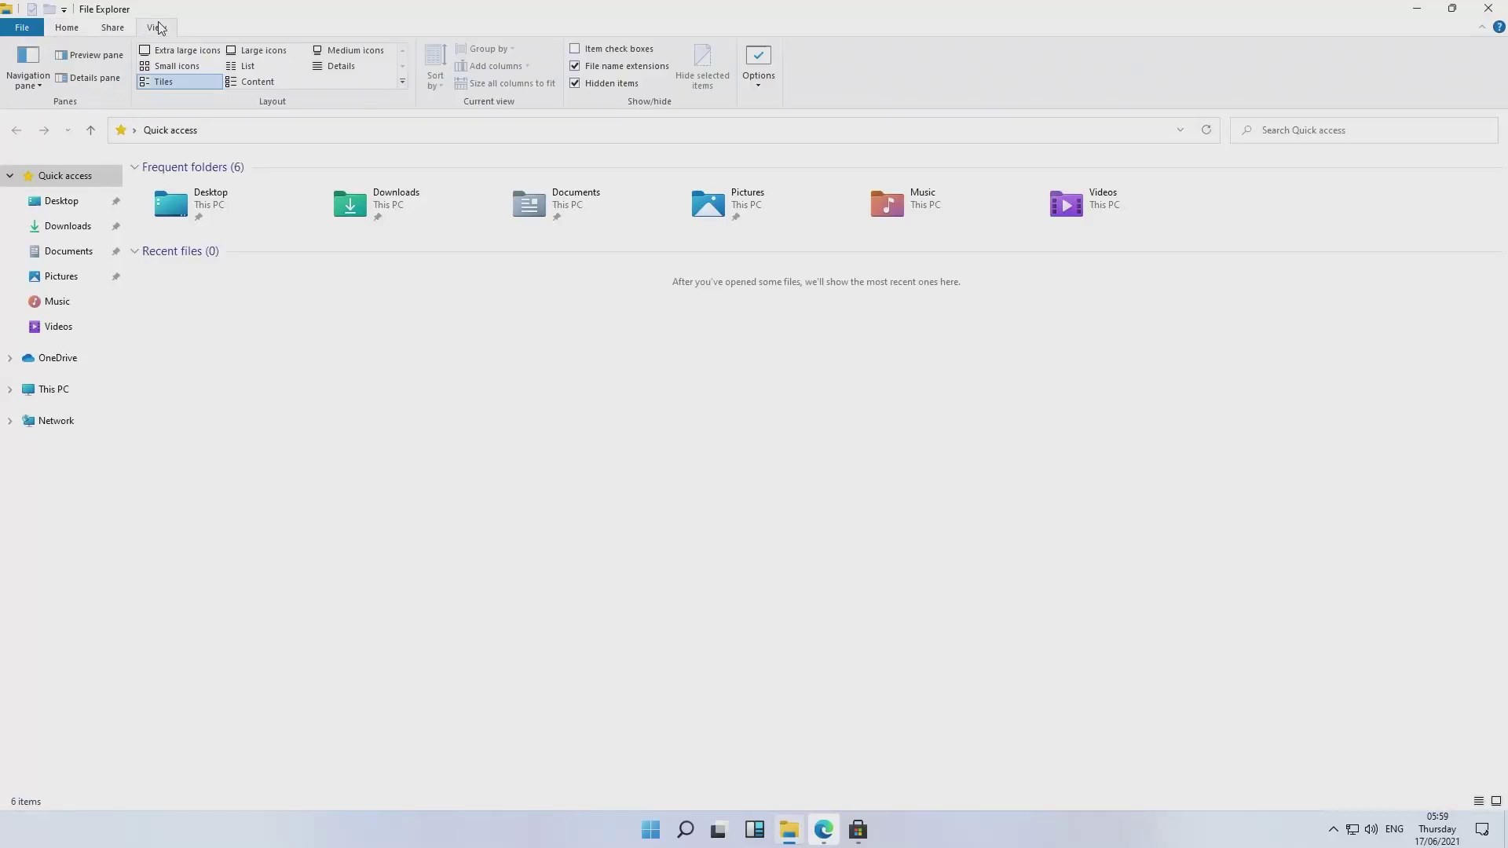
left_click(67, 31)
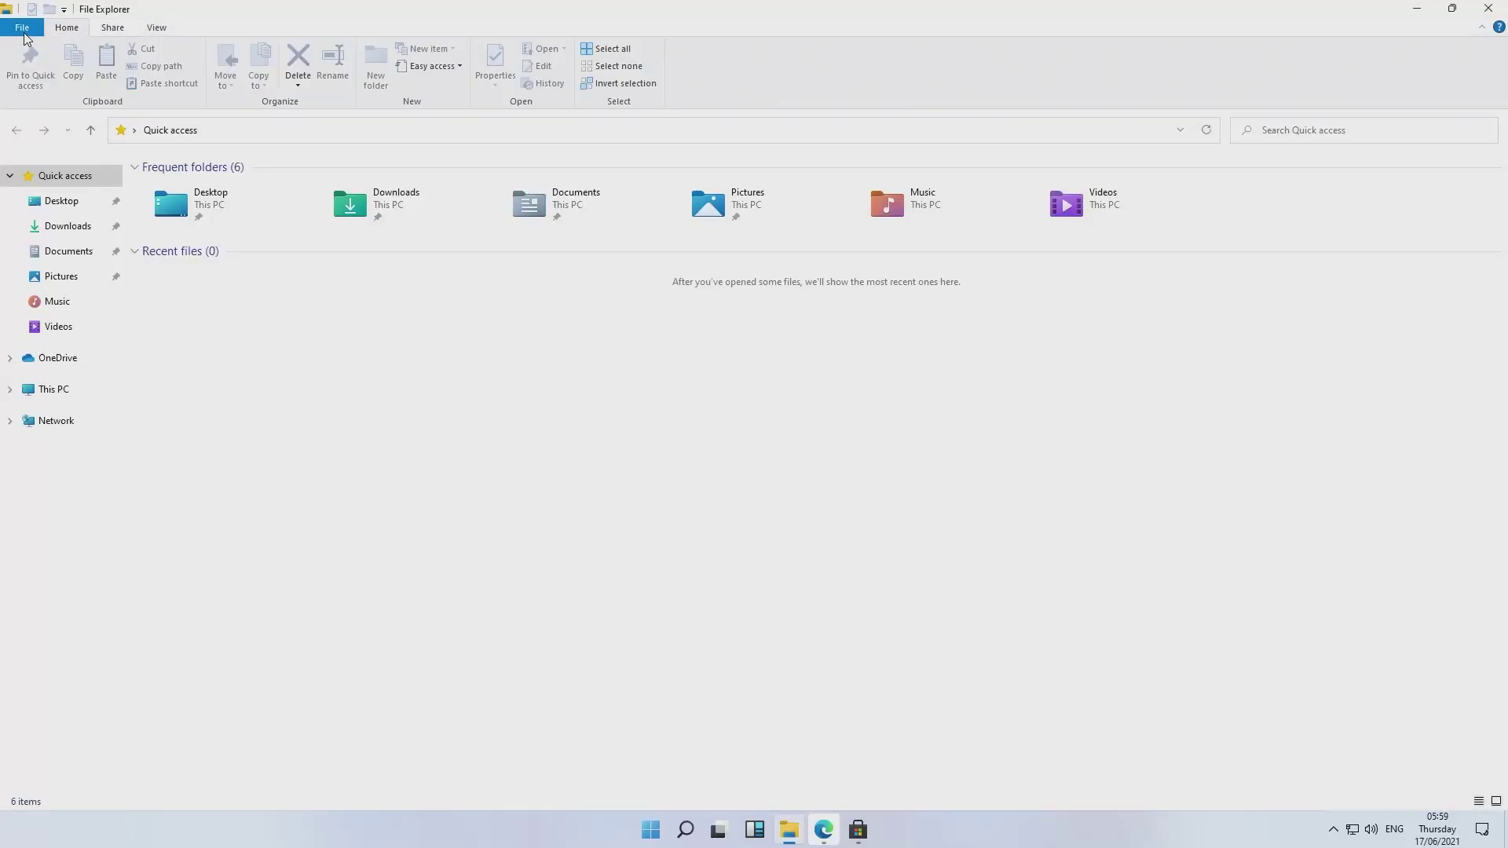
left_click(50, 392)
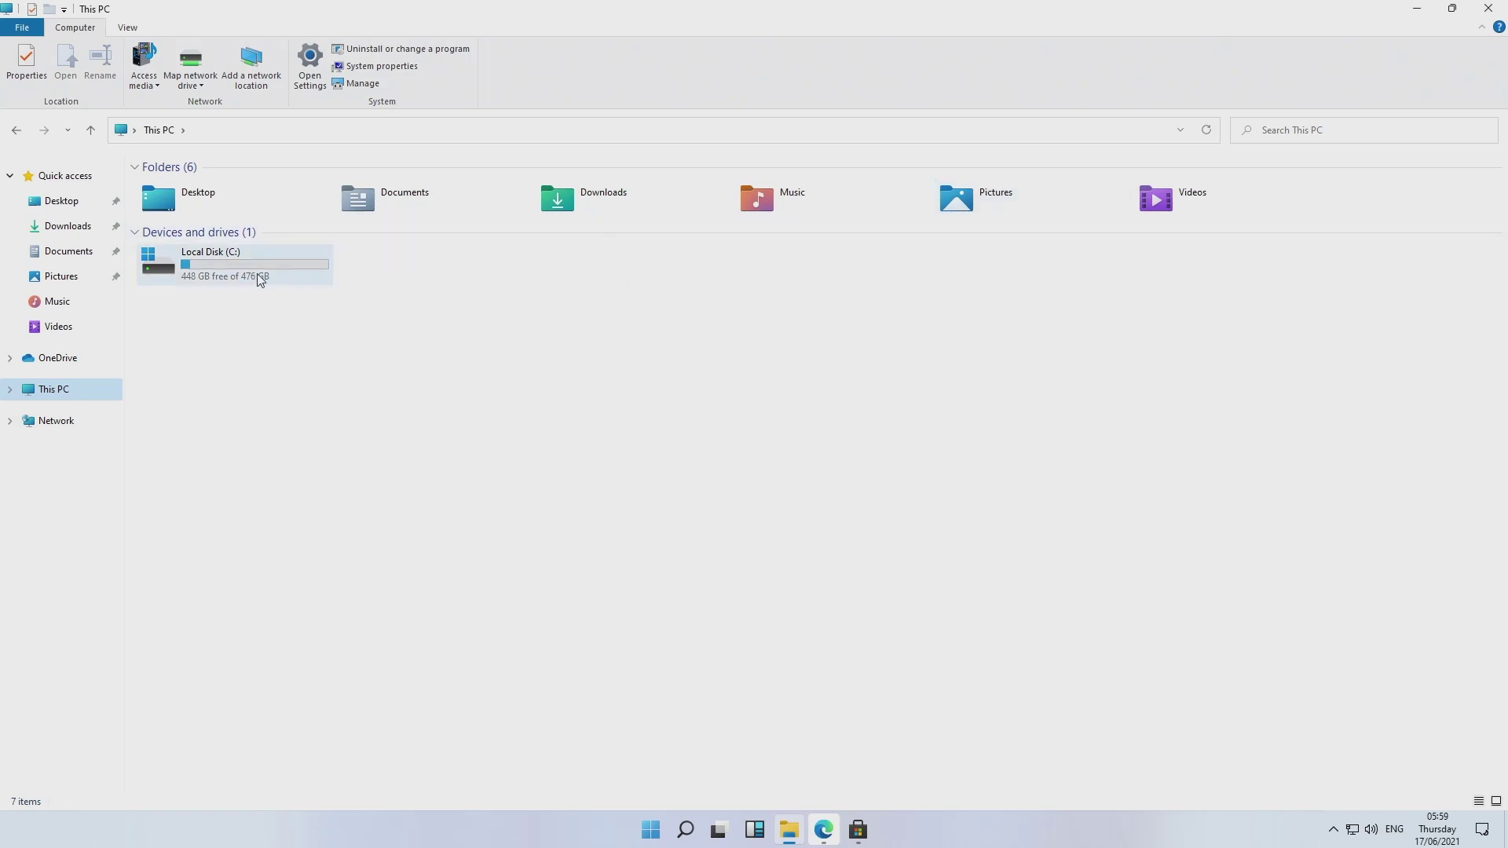
mouse_move(175, 267)
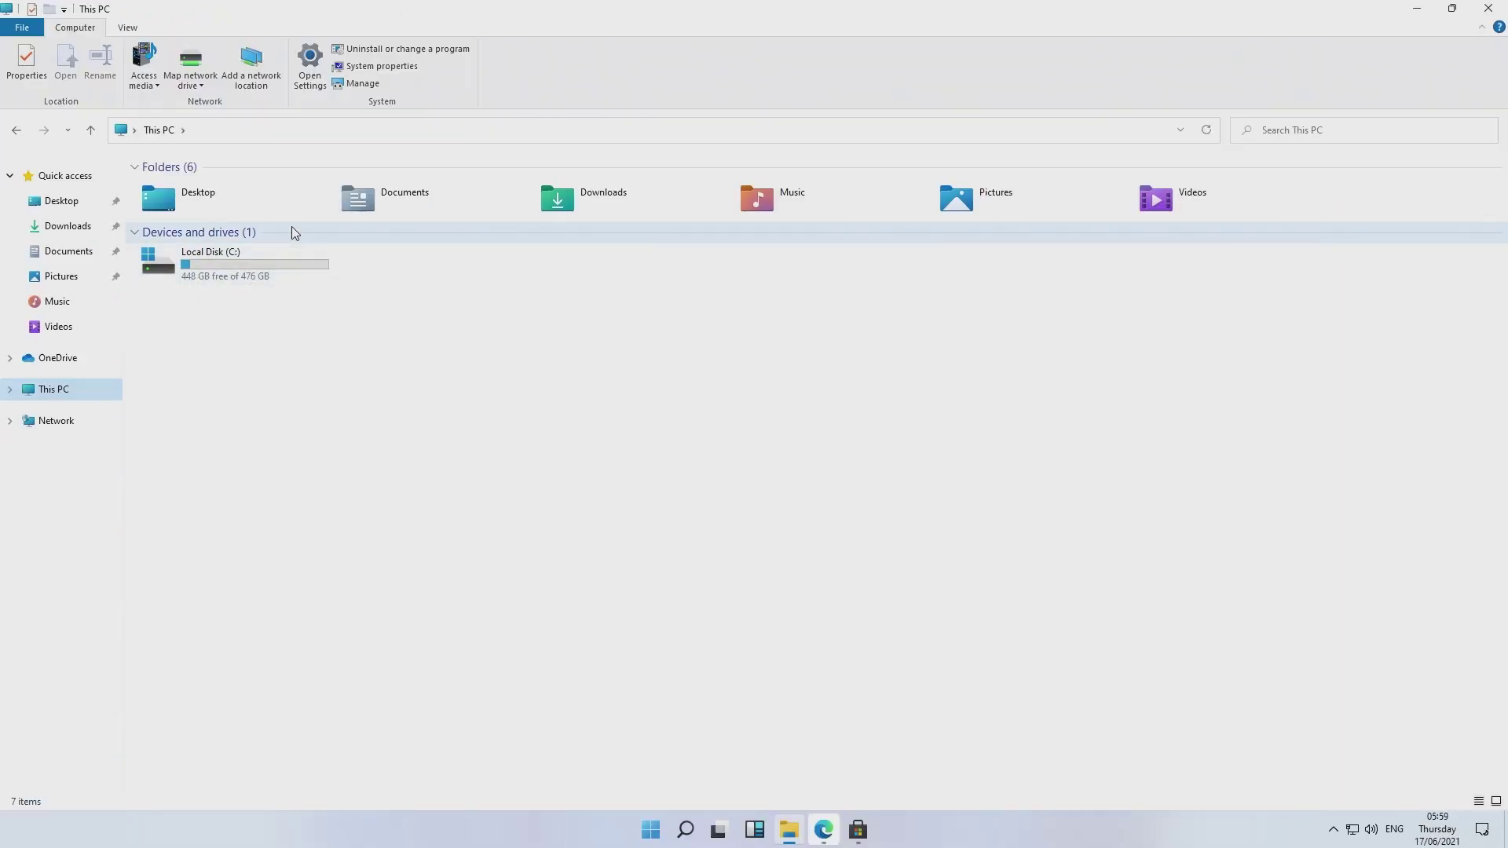
Step: Open the Network location and turn on network discovery and file sharing
left_click(49, 424)
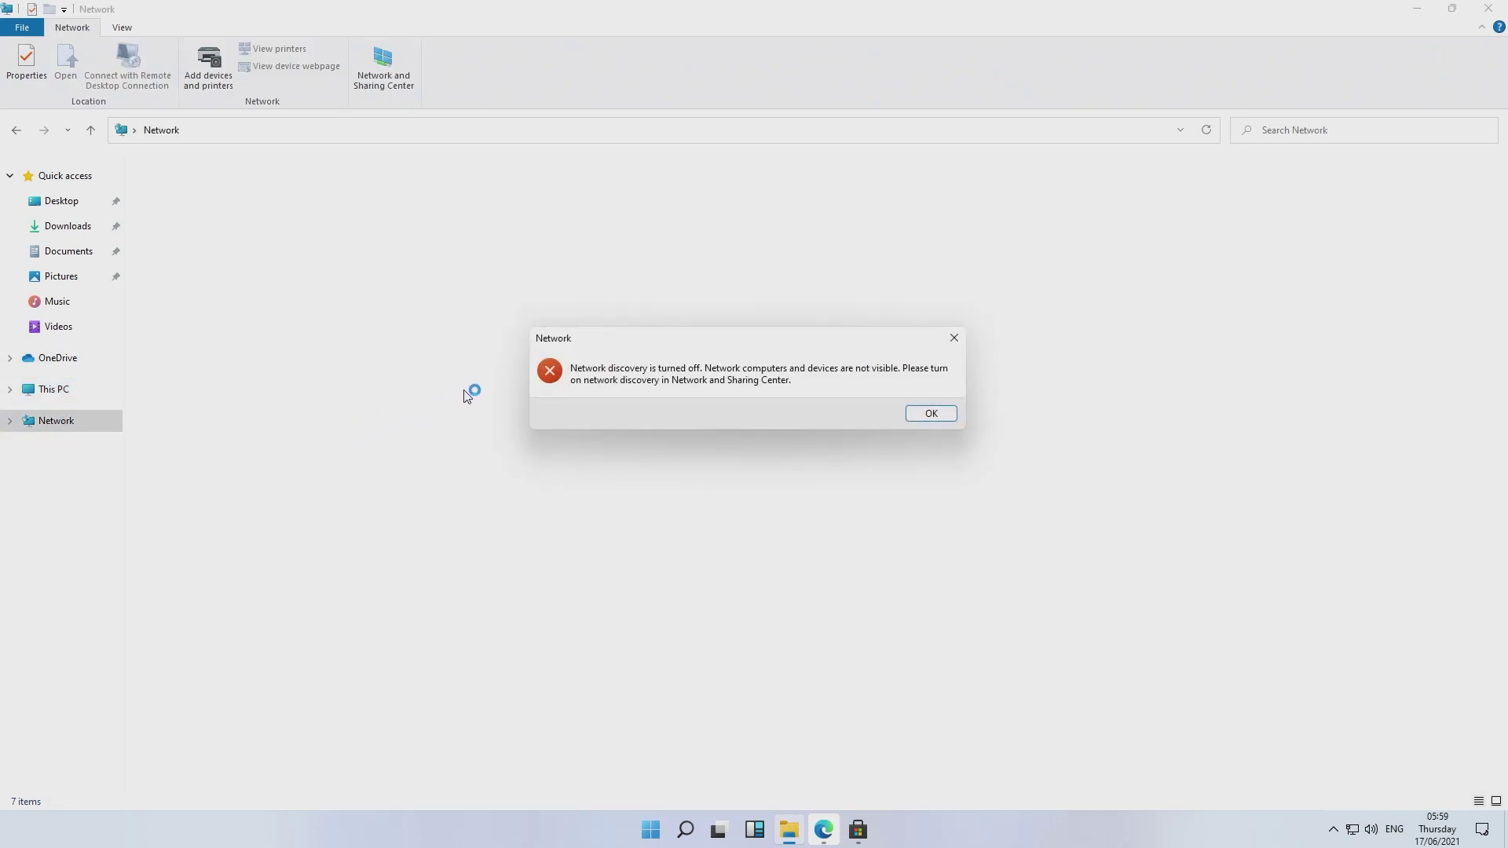
left_click(929, 415)
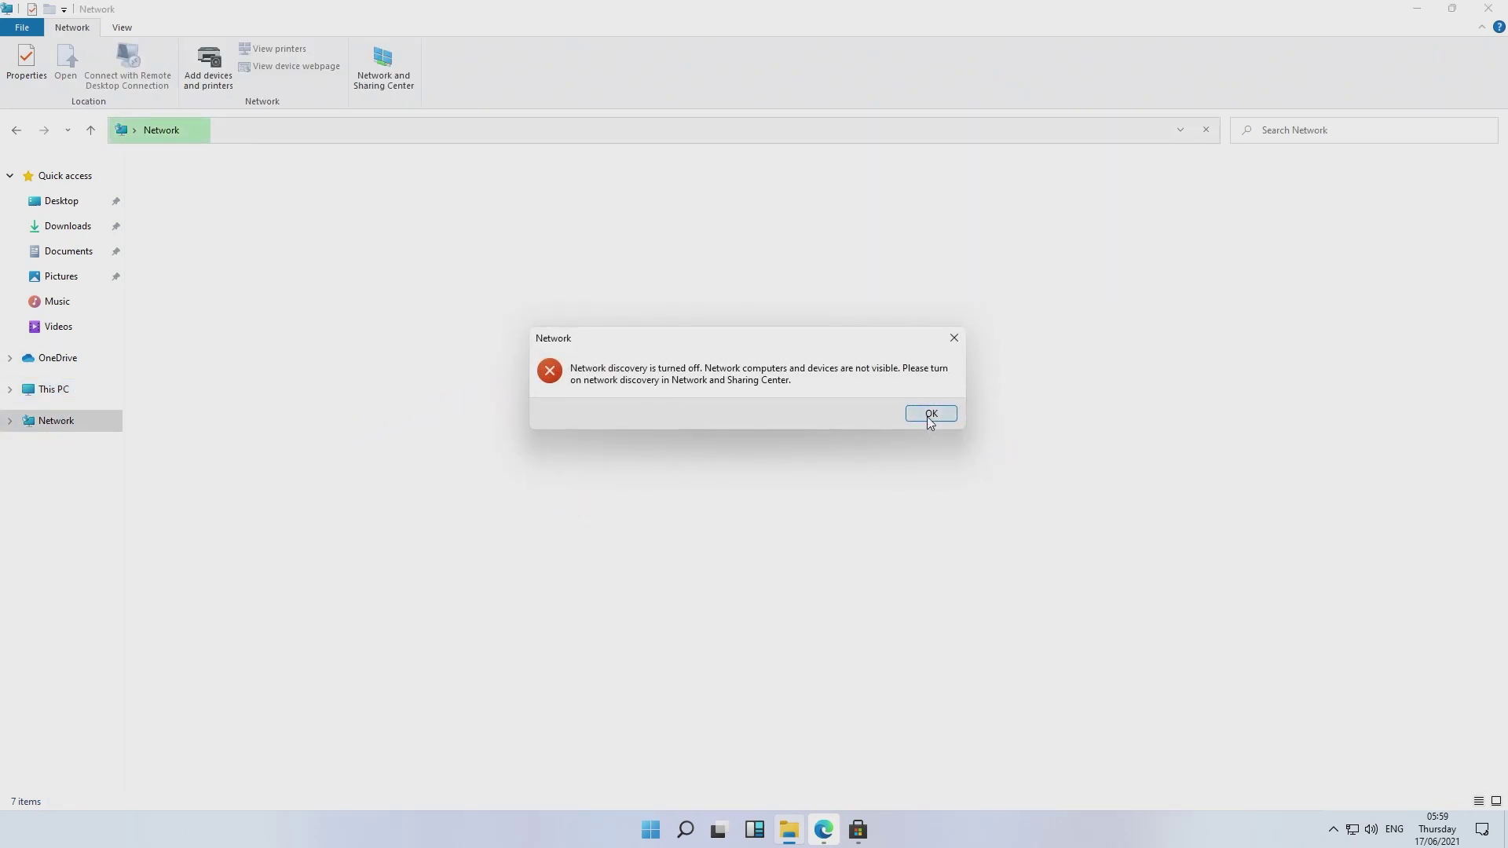
left_click(337, 163)
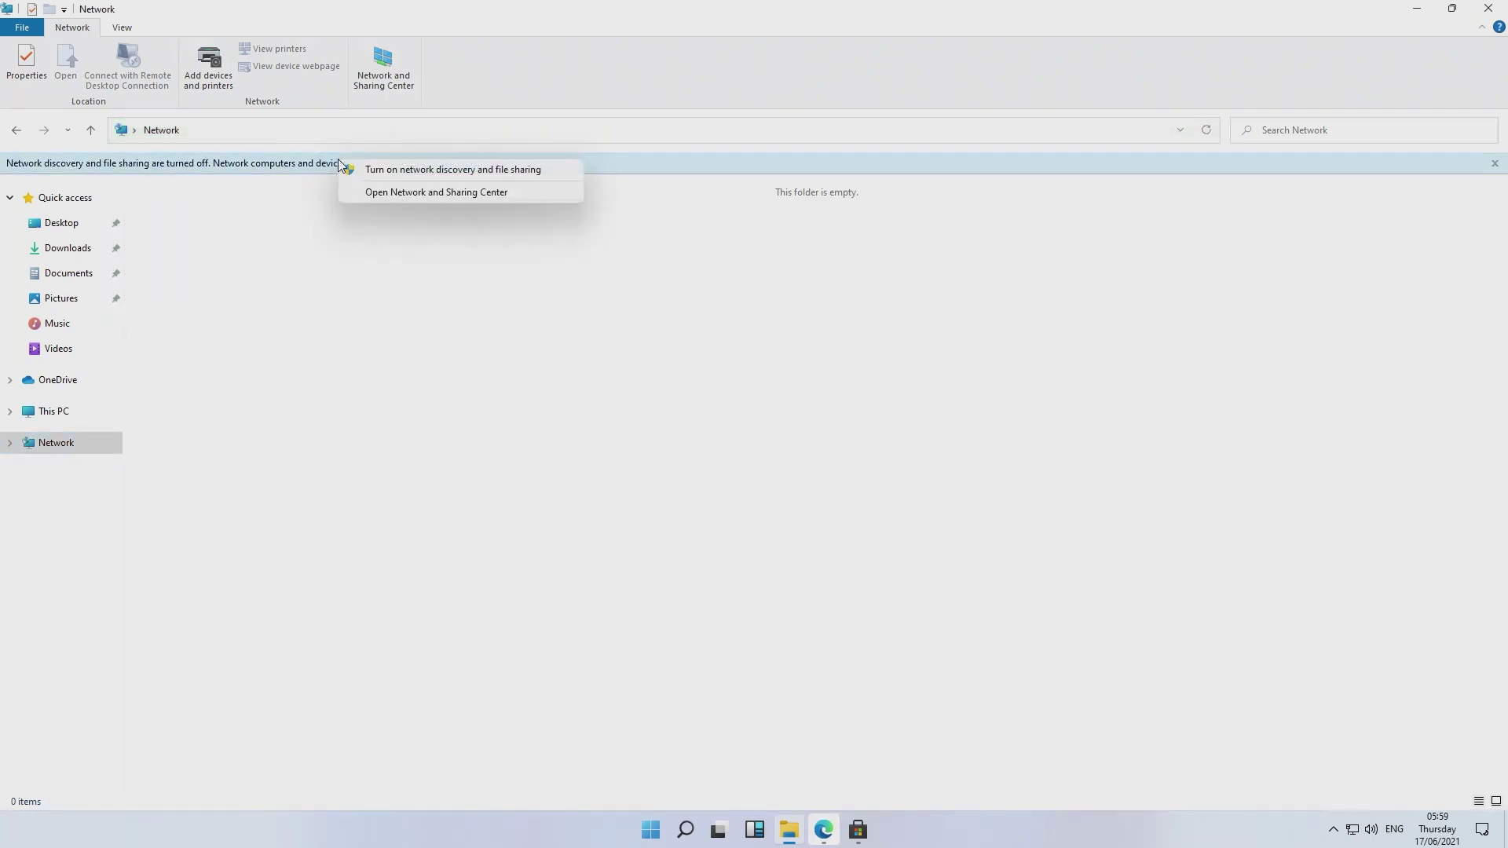
left_click(388, 170)
left_click(773, 396)
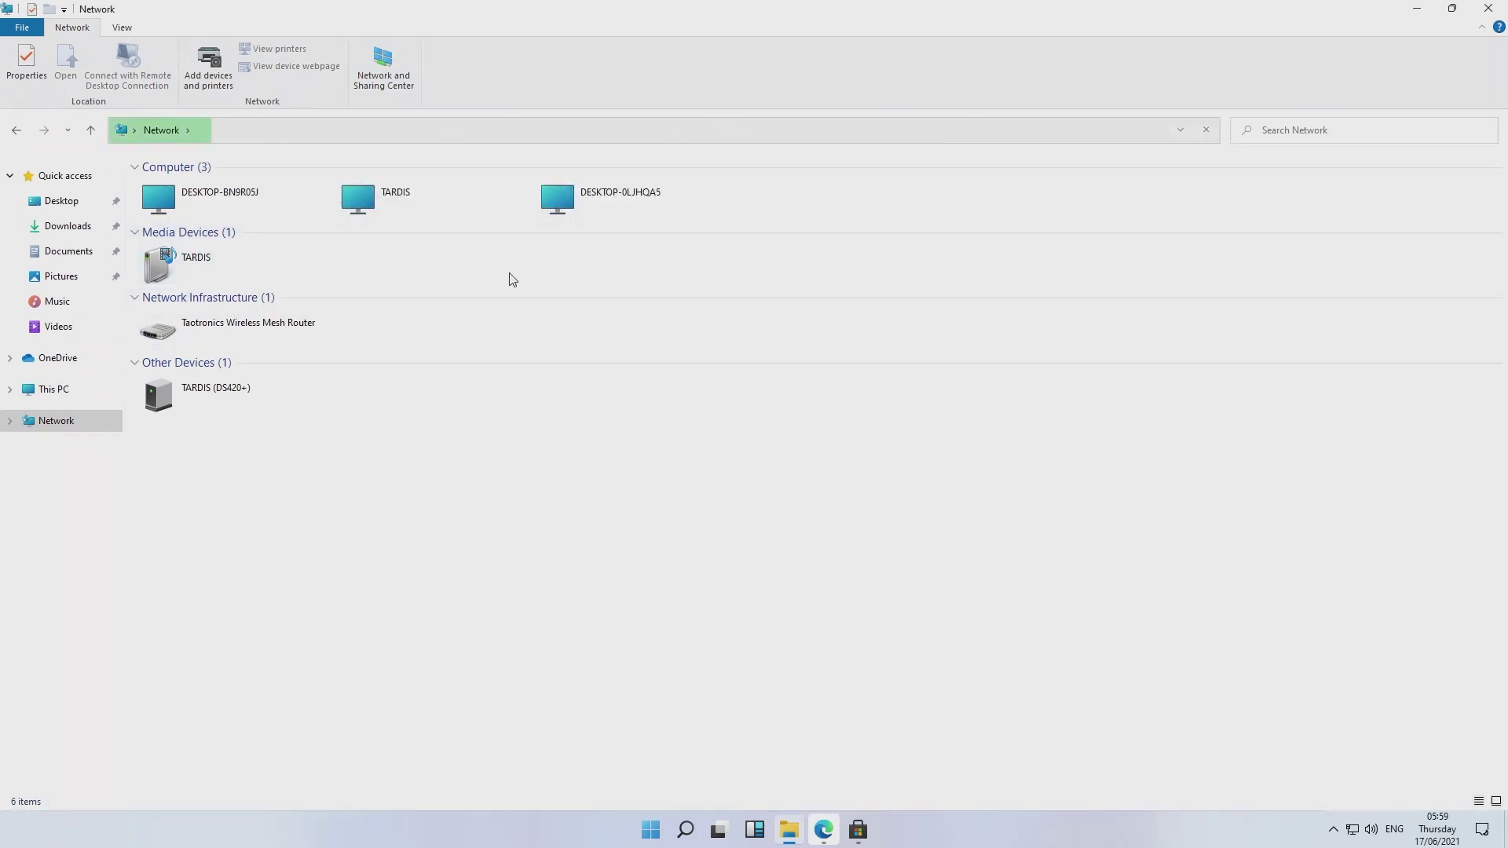
Step: Connect to the TARDIS network computer by entering the network user name and password
left_click(364, 208)
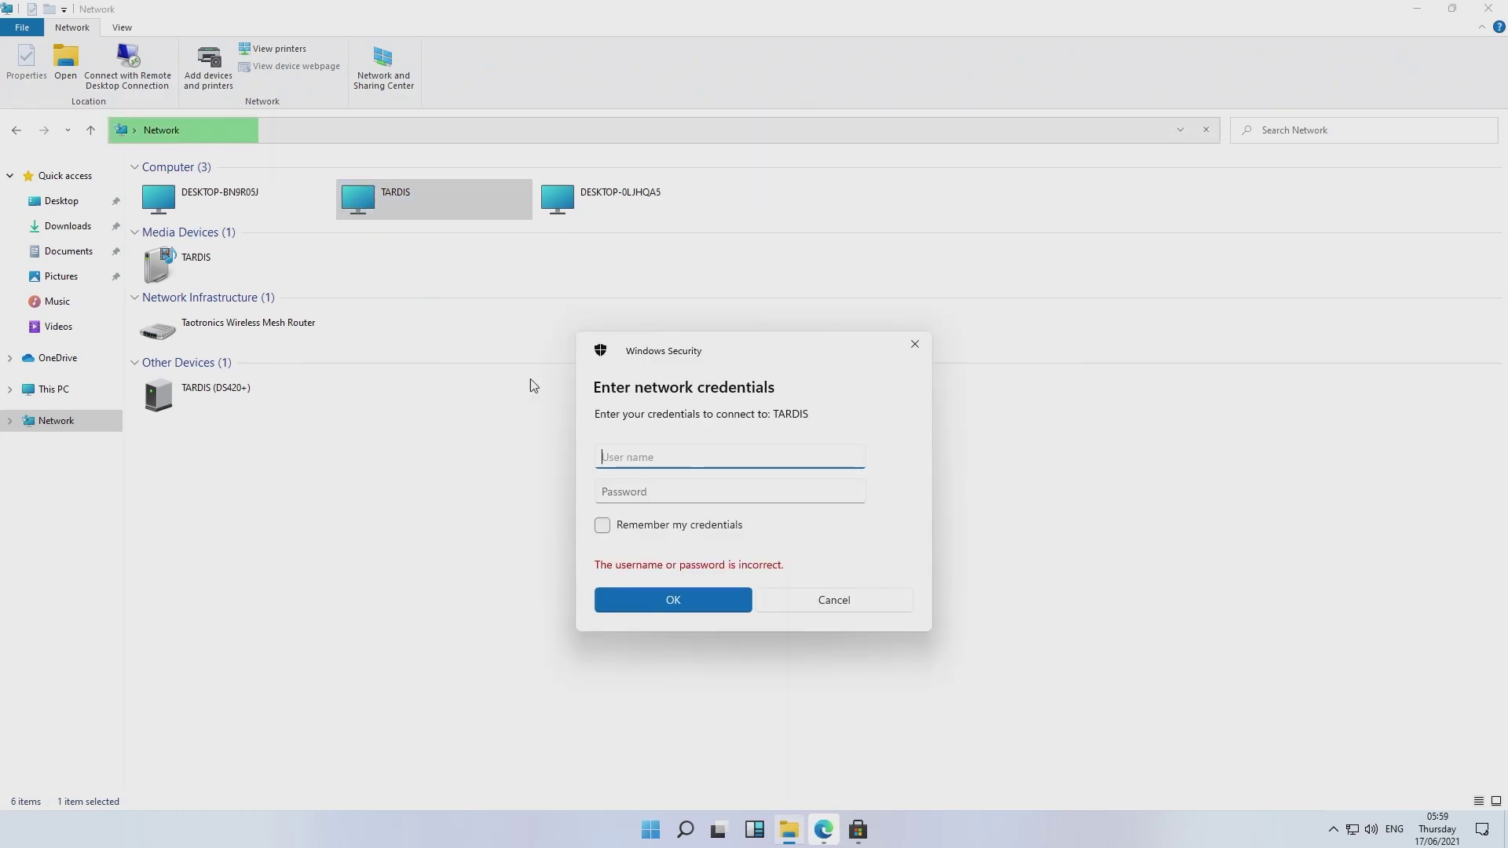
type("mike")
key("Return")
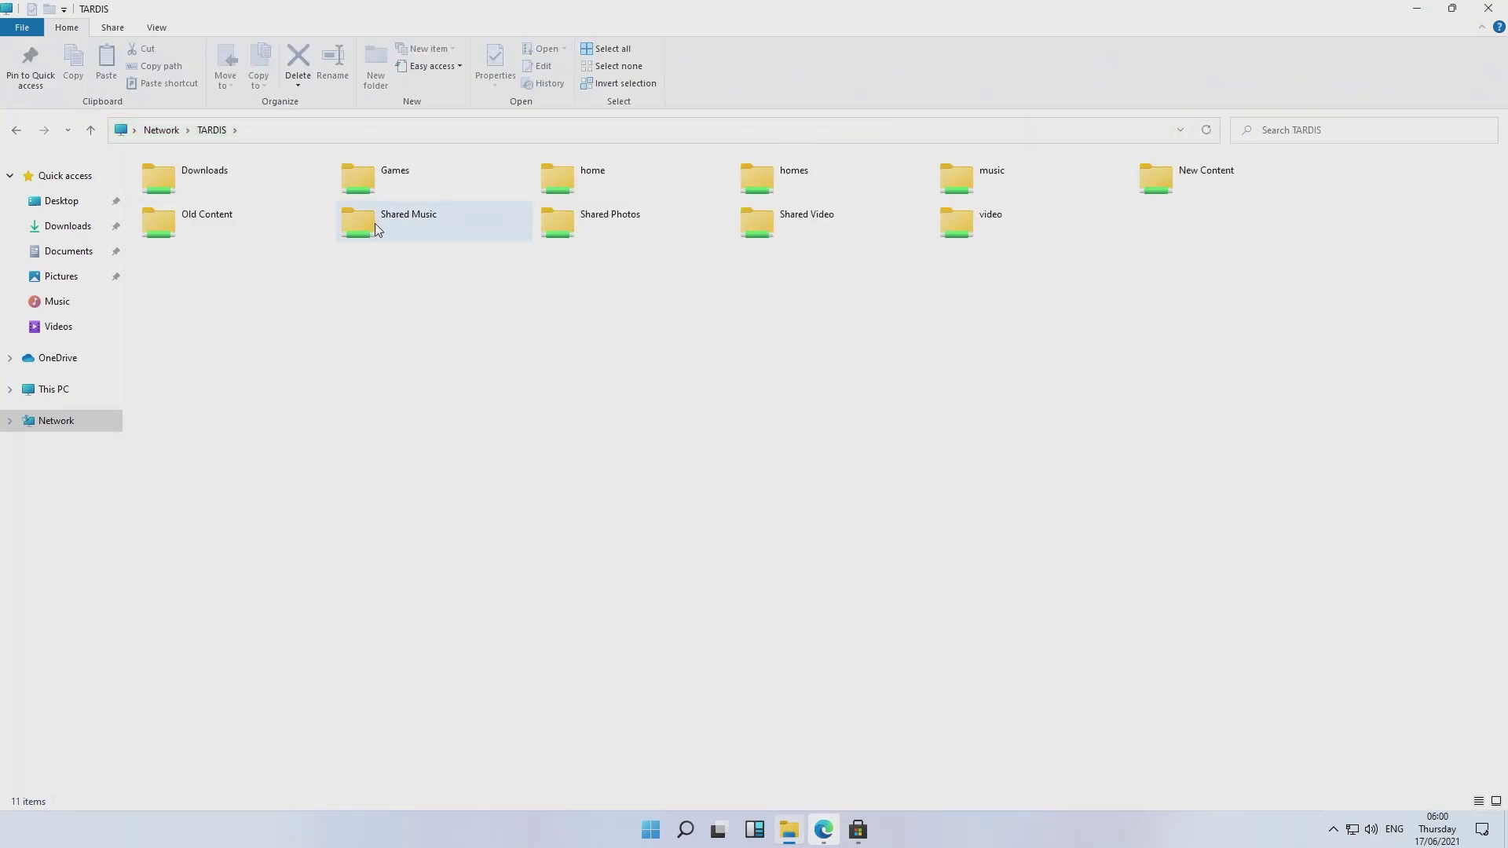
Step: Map the Old Content share on TARDIS as network drive O:, with reconnecting at sign-in enabled
left_click(363, 191)
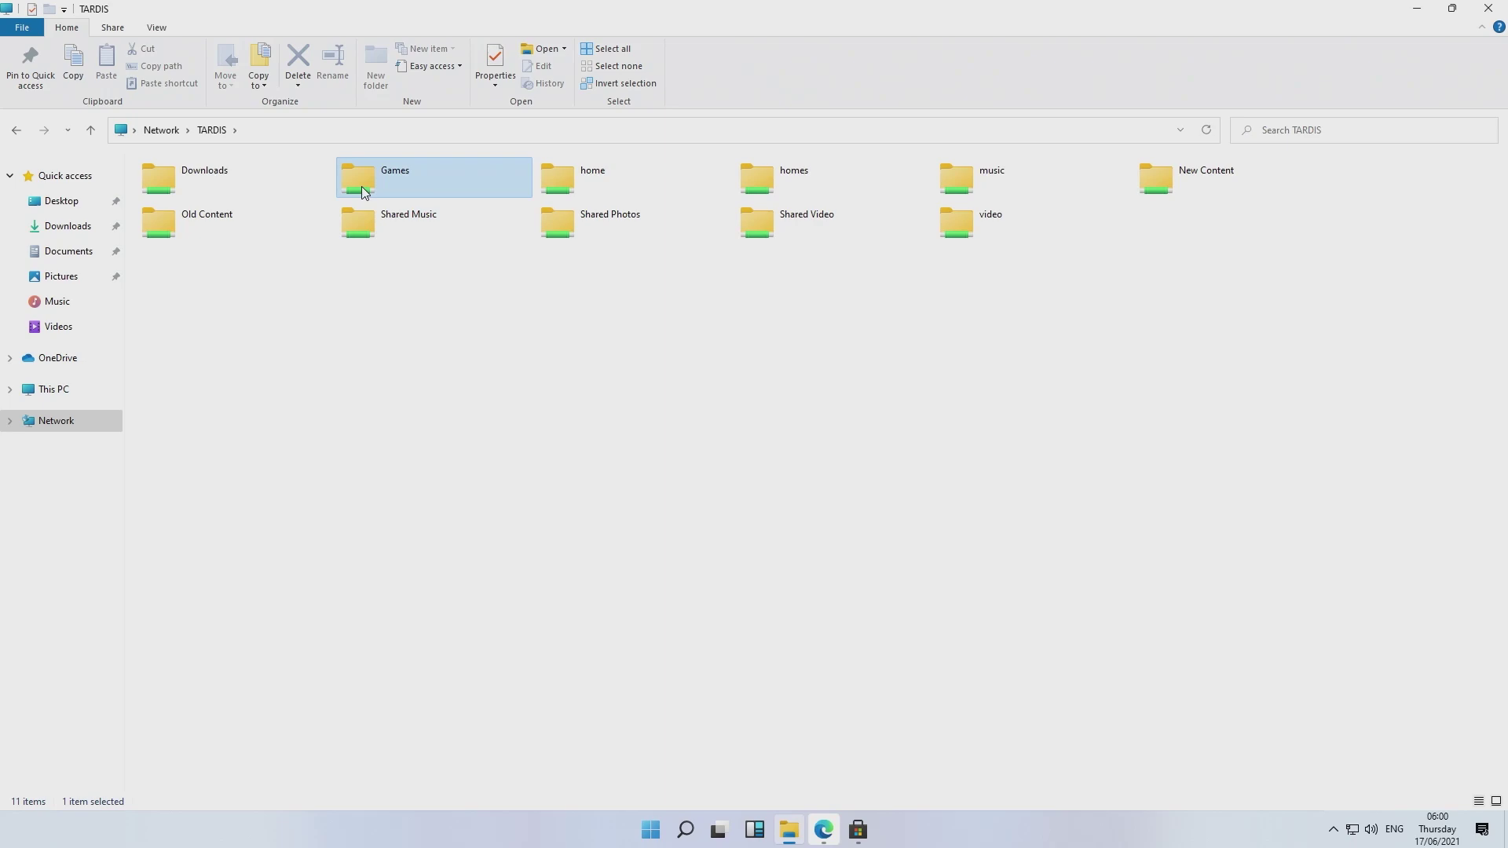
right_click(163, 225)
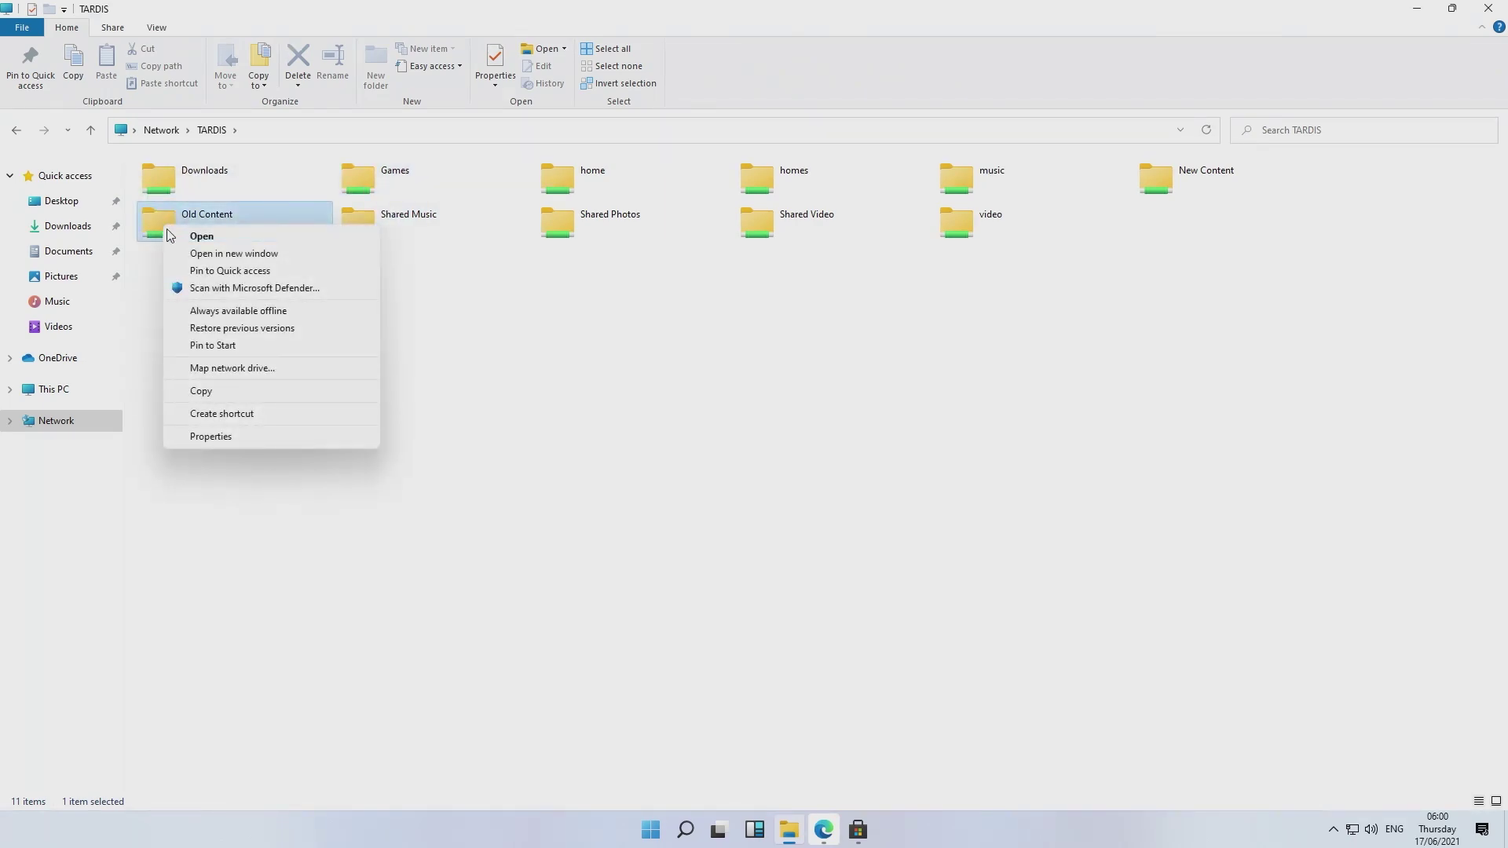
left_click(200, 369)
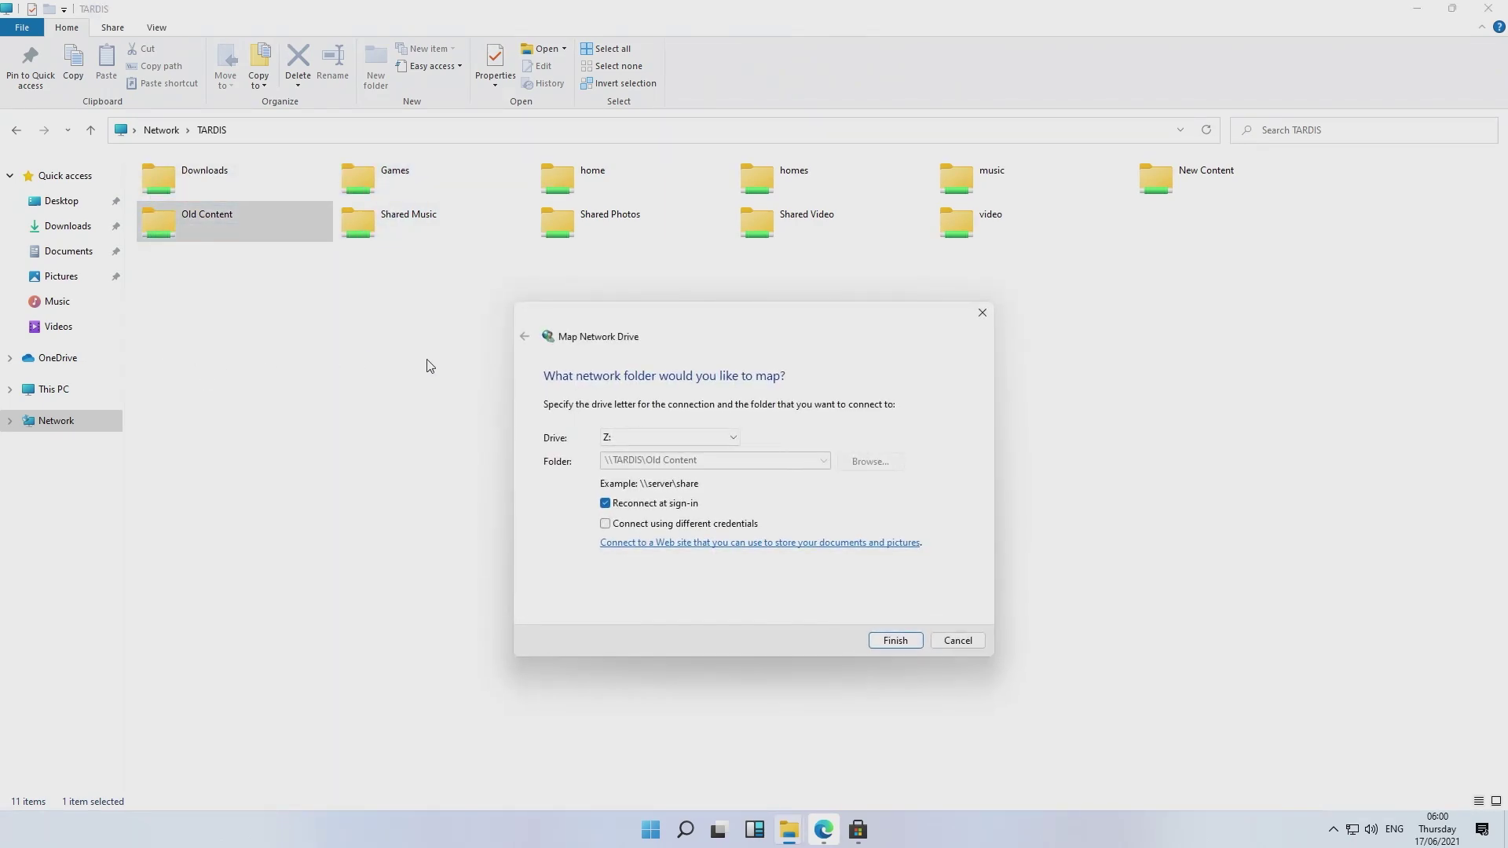
left_click(727, 437)
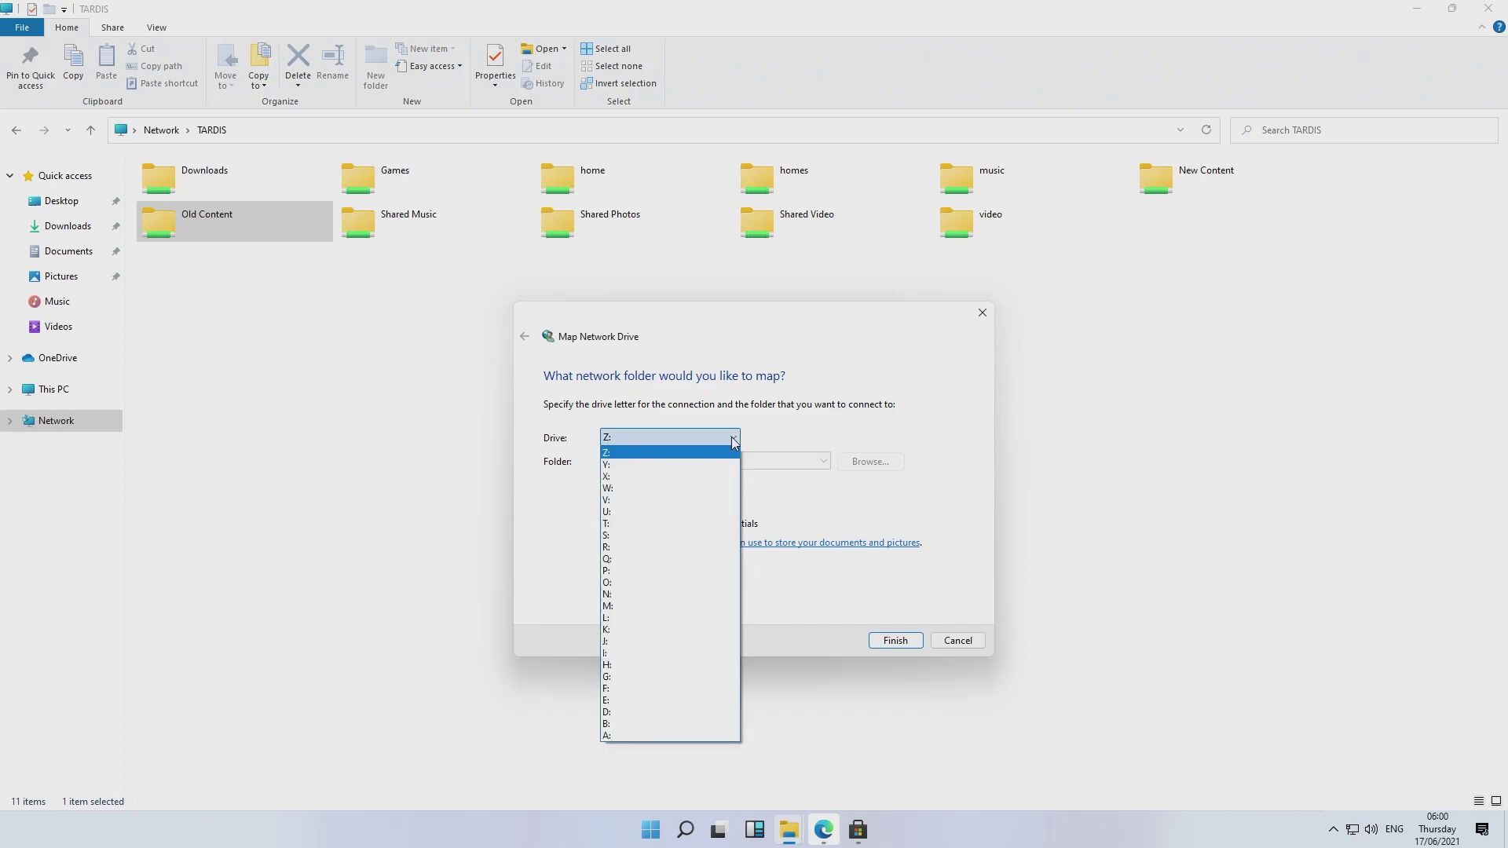
left_click(658, 582)
left_click(894, 640)
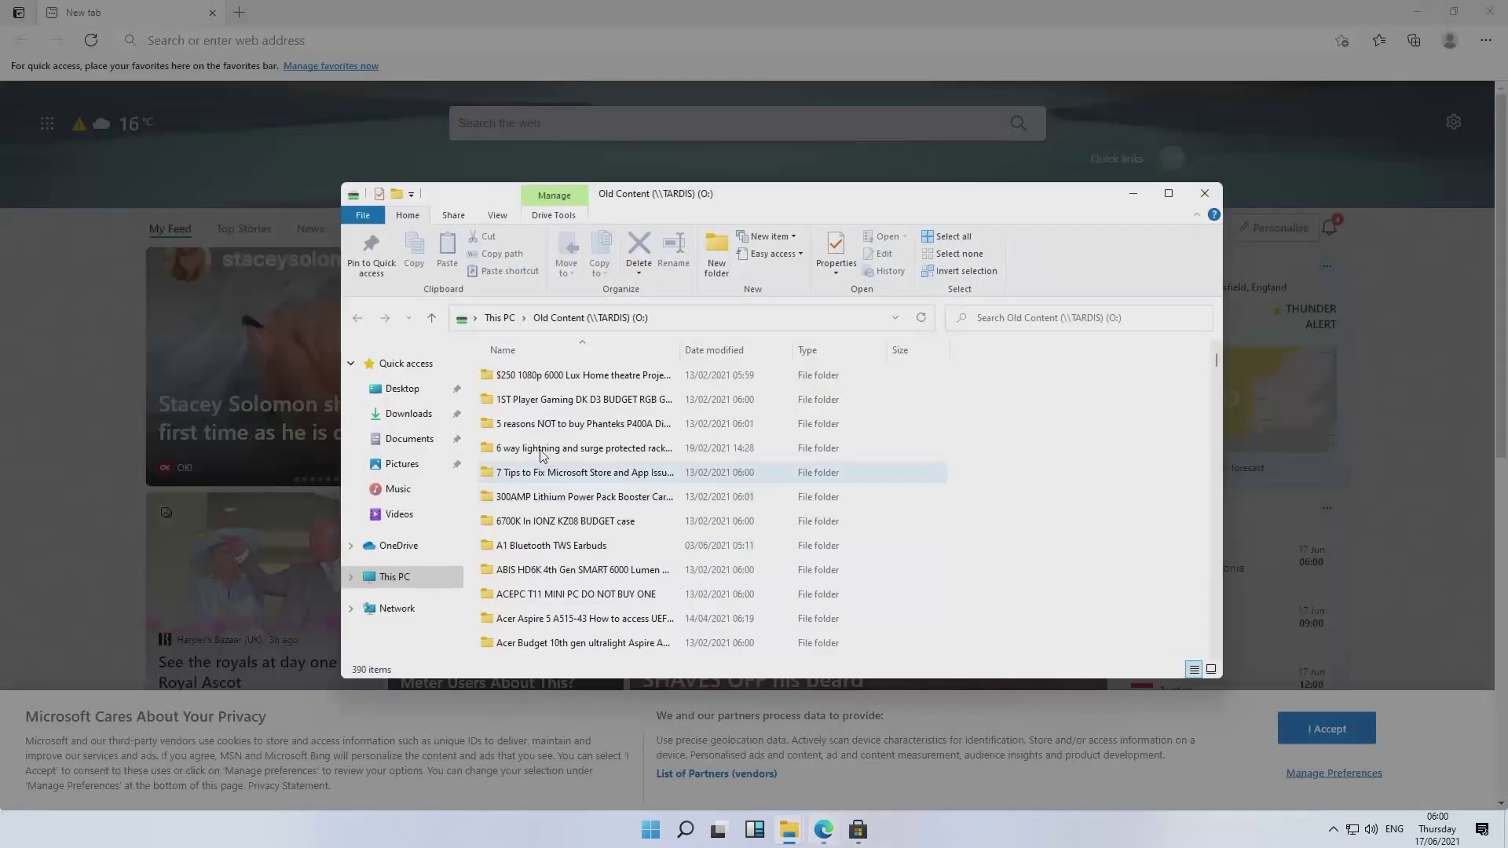
Step: Close the mapped drive window and complete the Edge first-run setup without signing in to sync data
left_click(1200, 196)
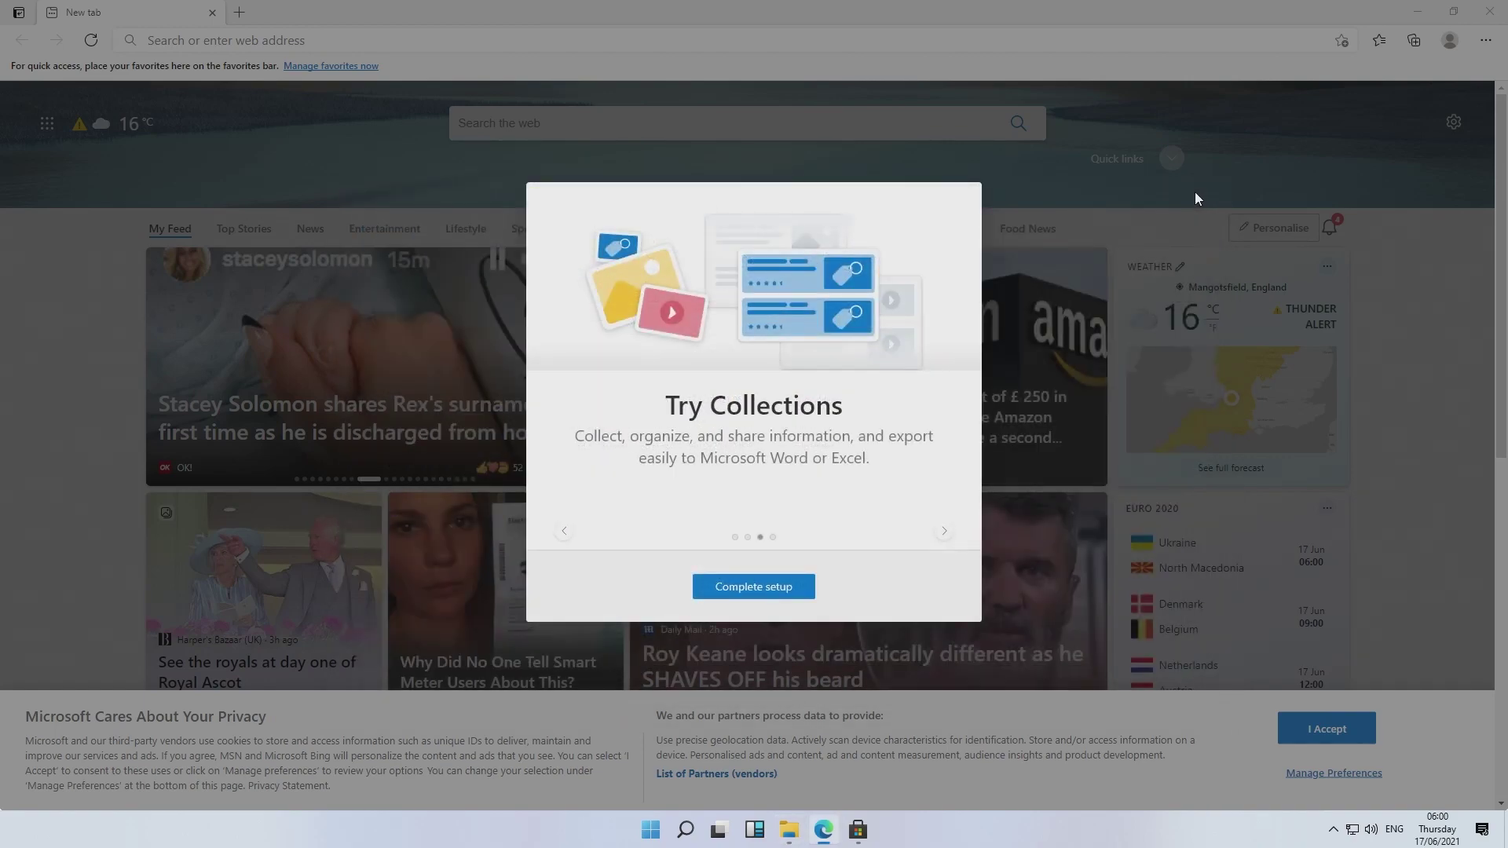
left_click(739, 595)
left_click(895, 598)
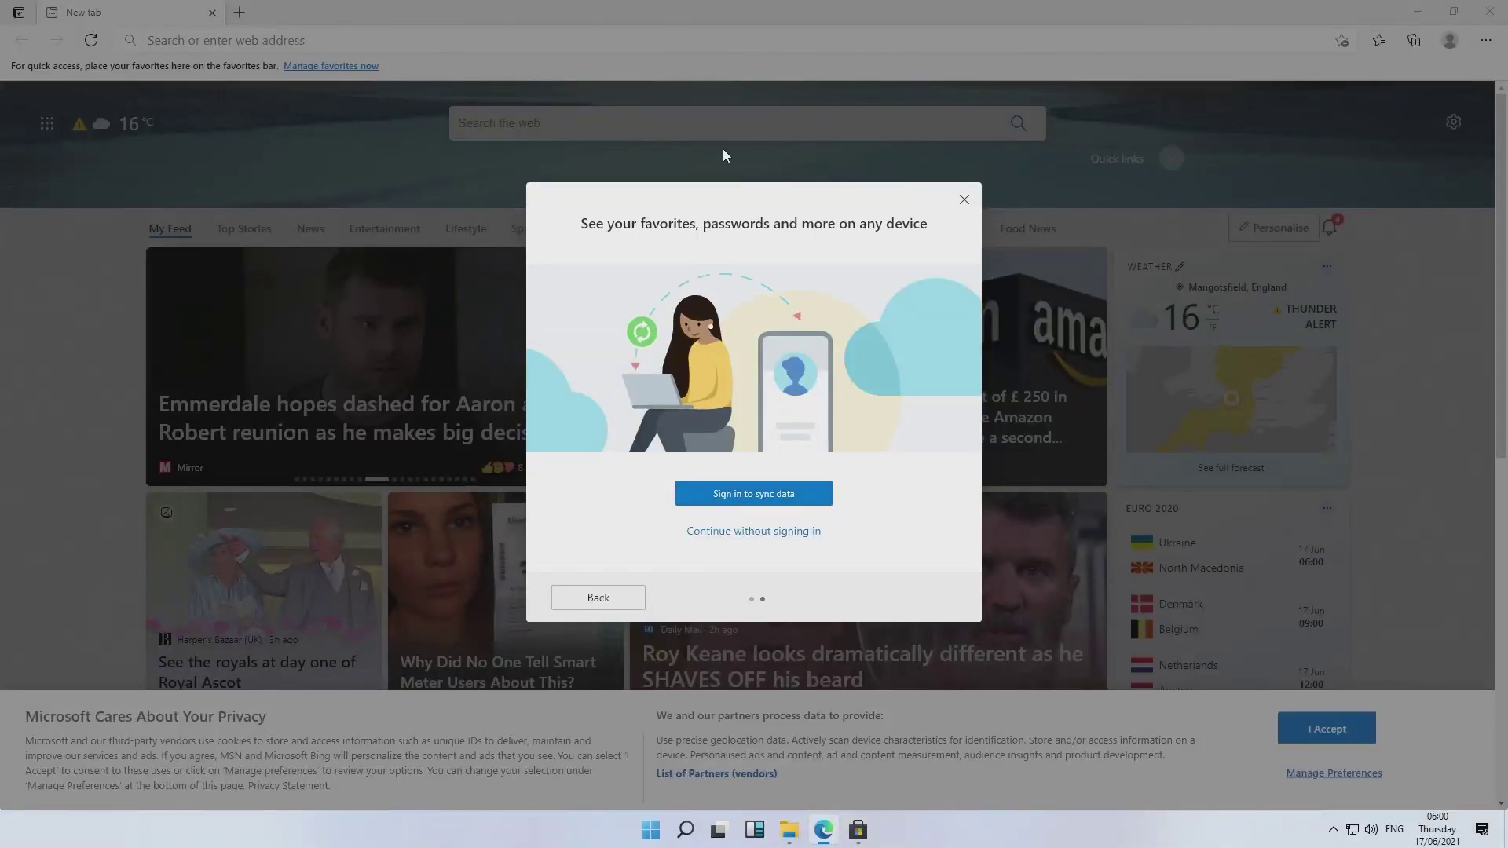
left_click(964, 199)
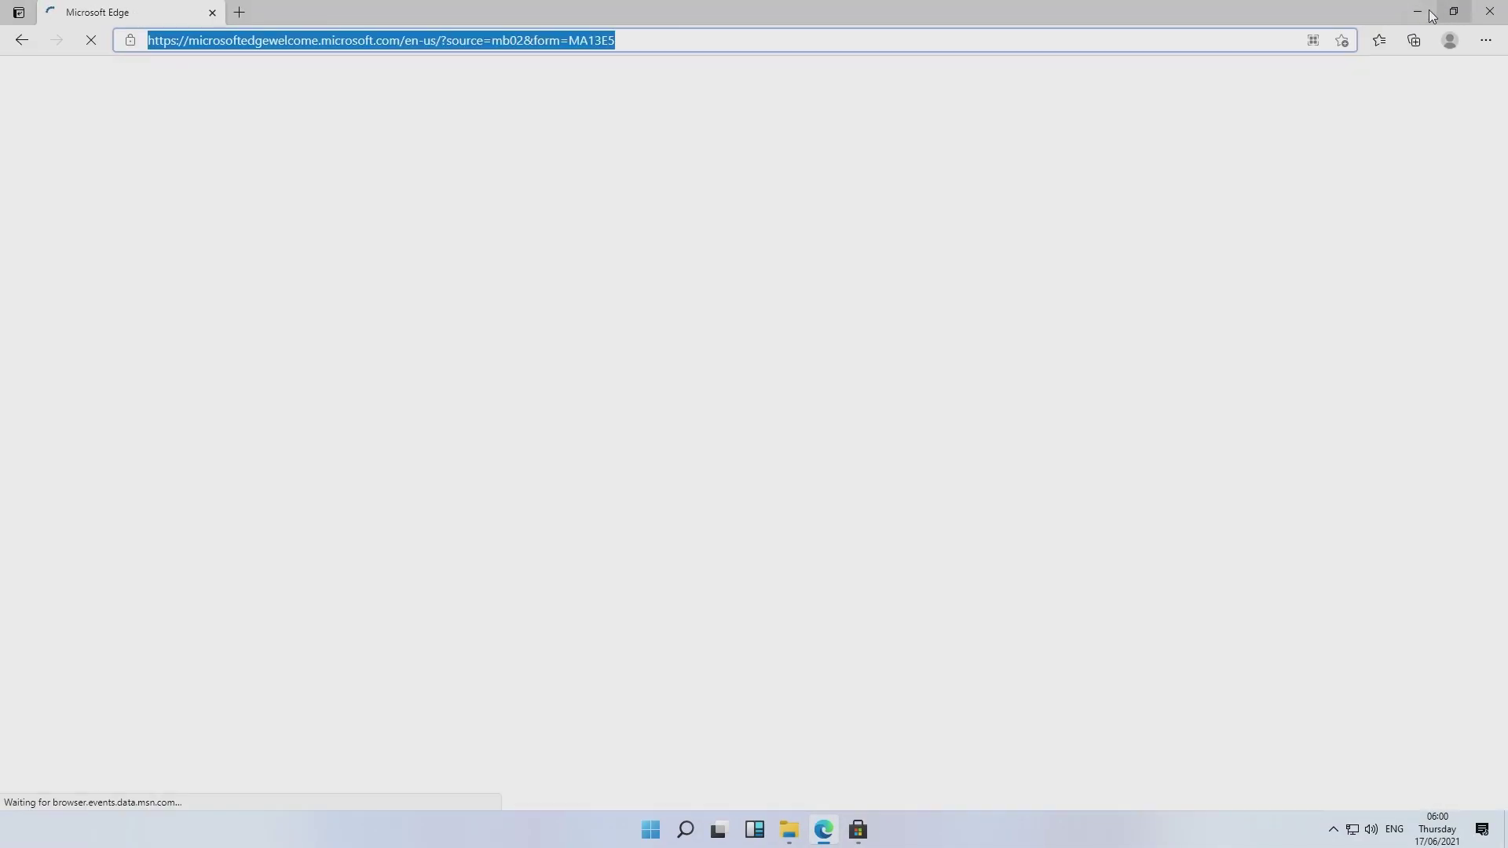
Step: Clear the desktop by minimising Edge and the TARDIS File Explorer window and closing Microsoft Store
left_click(1426, 14)
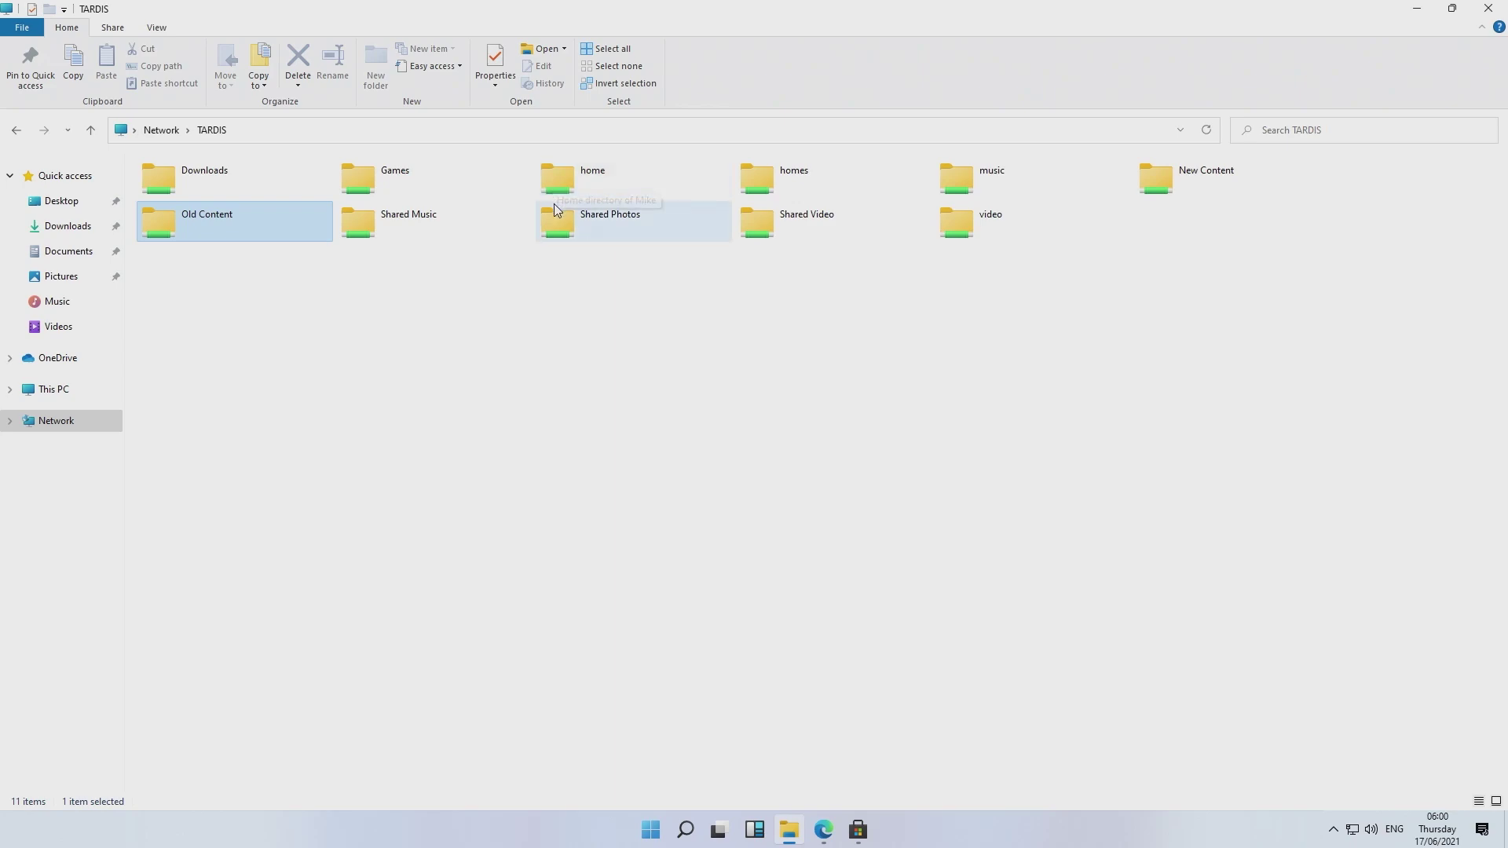
left_click(1417, 12)
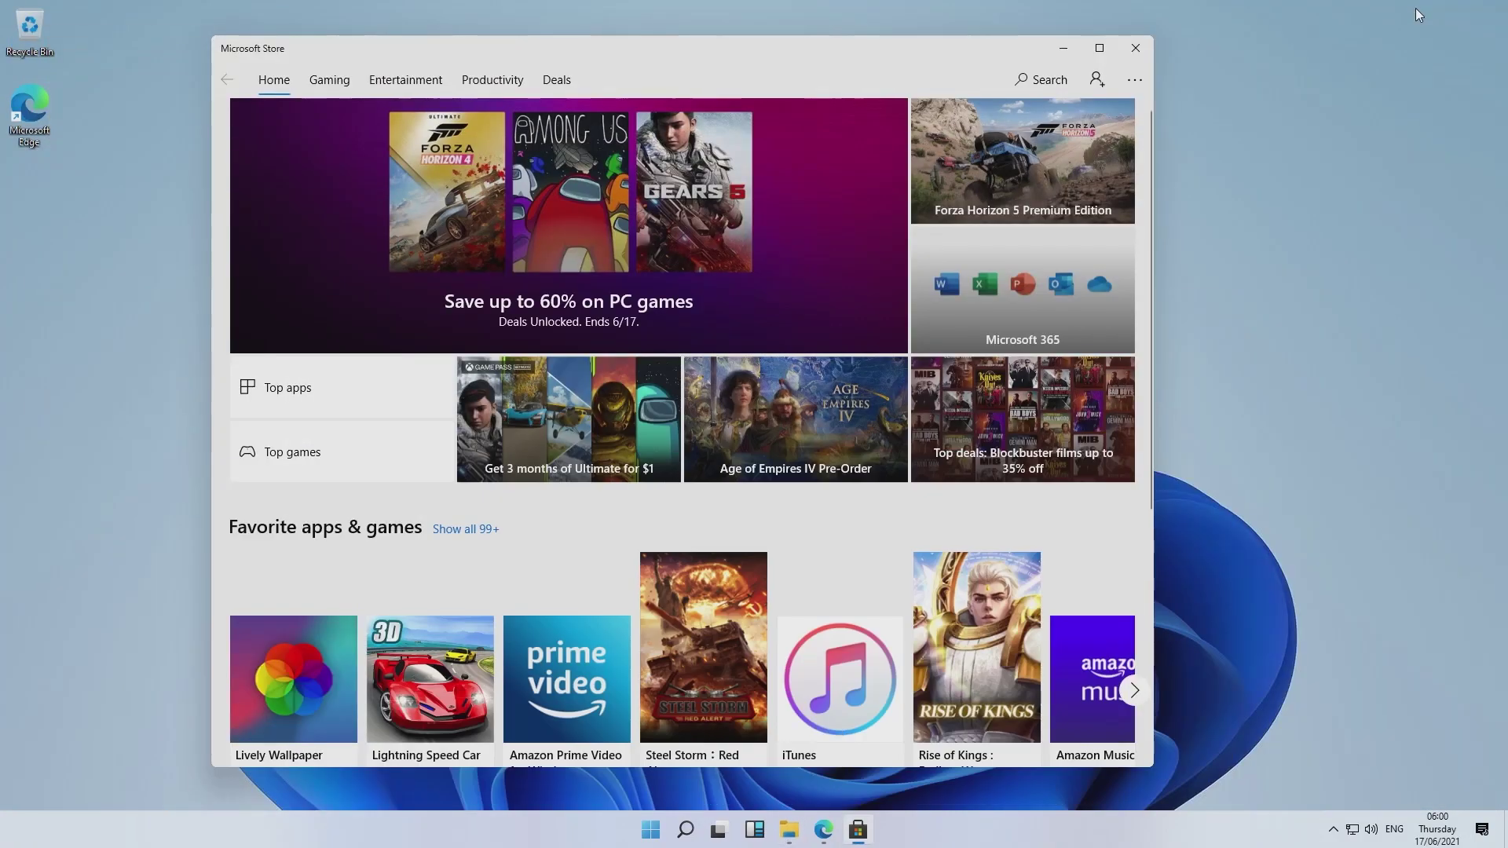
left_click(1136, 49)
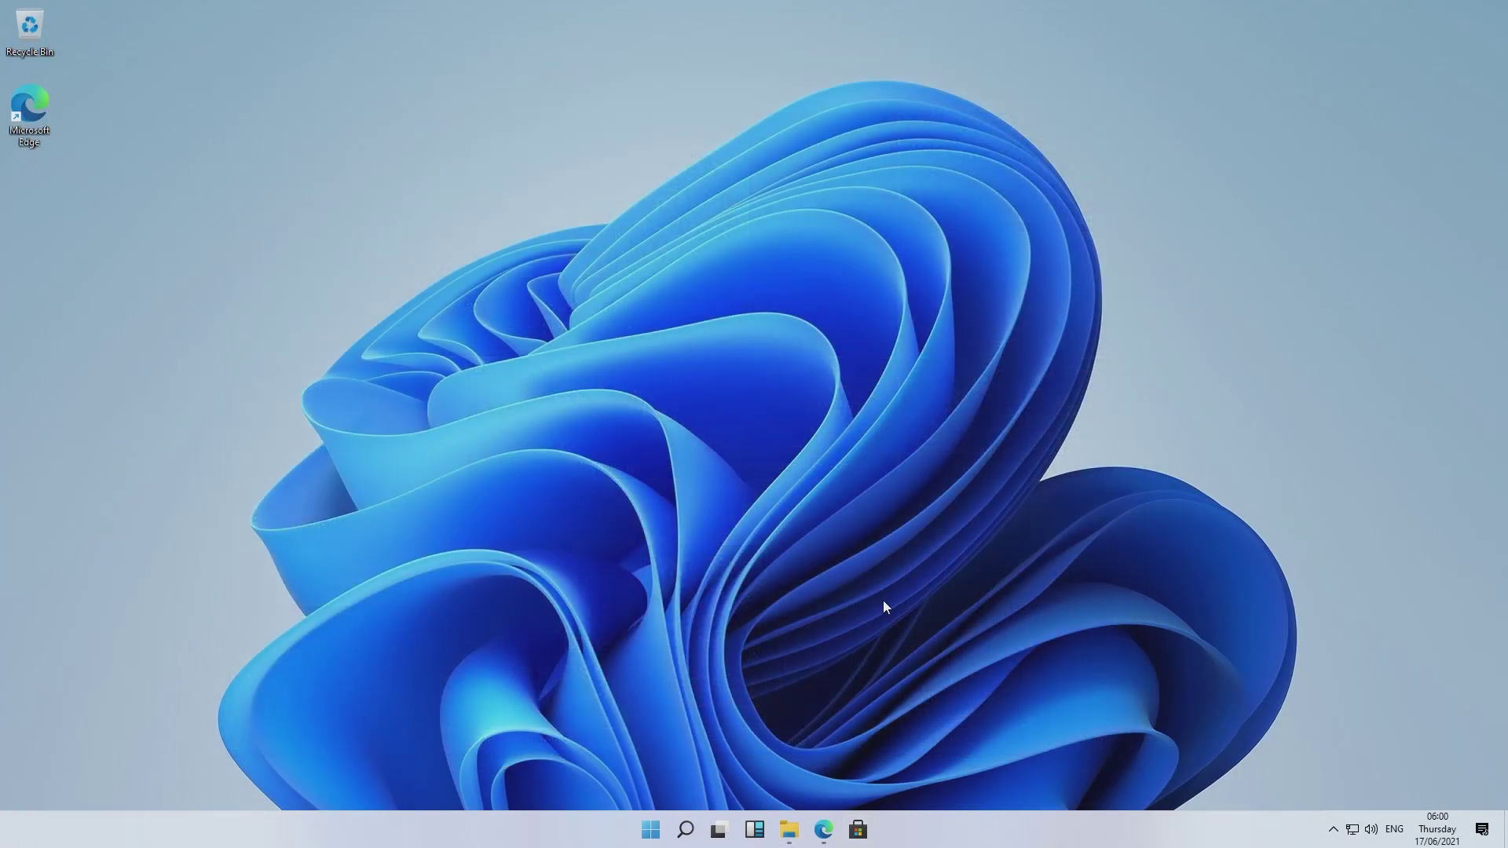
Step: View the Widgets board and the Task View of open windows and desktops, dismissing each to return to the desktop
mouse_move(786, 831)
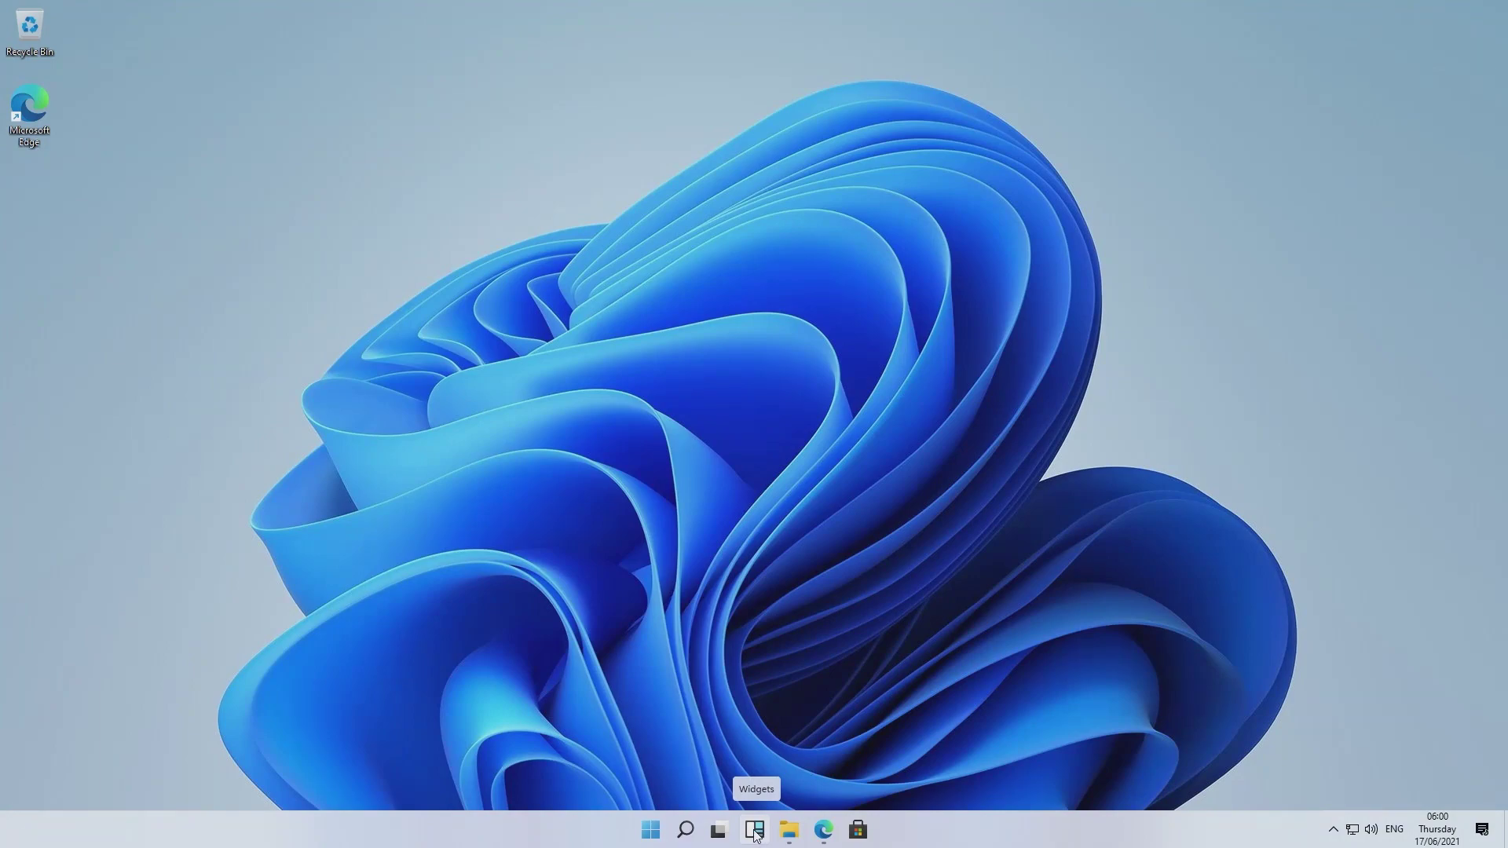
left_click(755, 832)
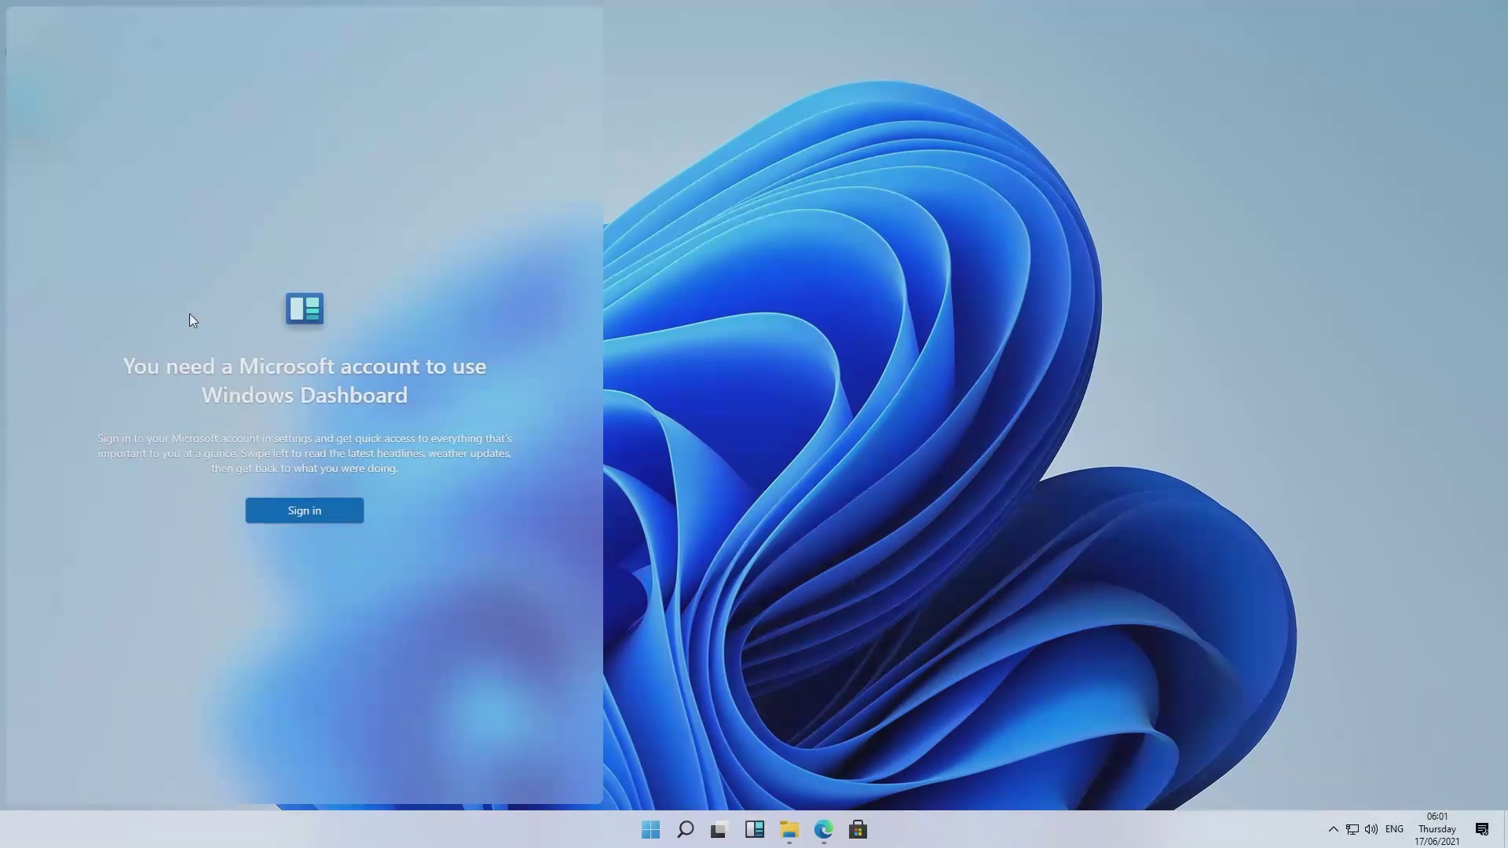
left_click(803, 566)
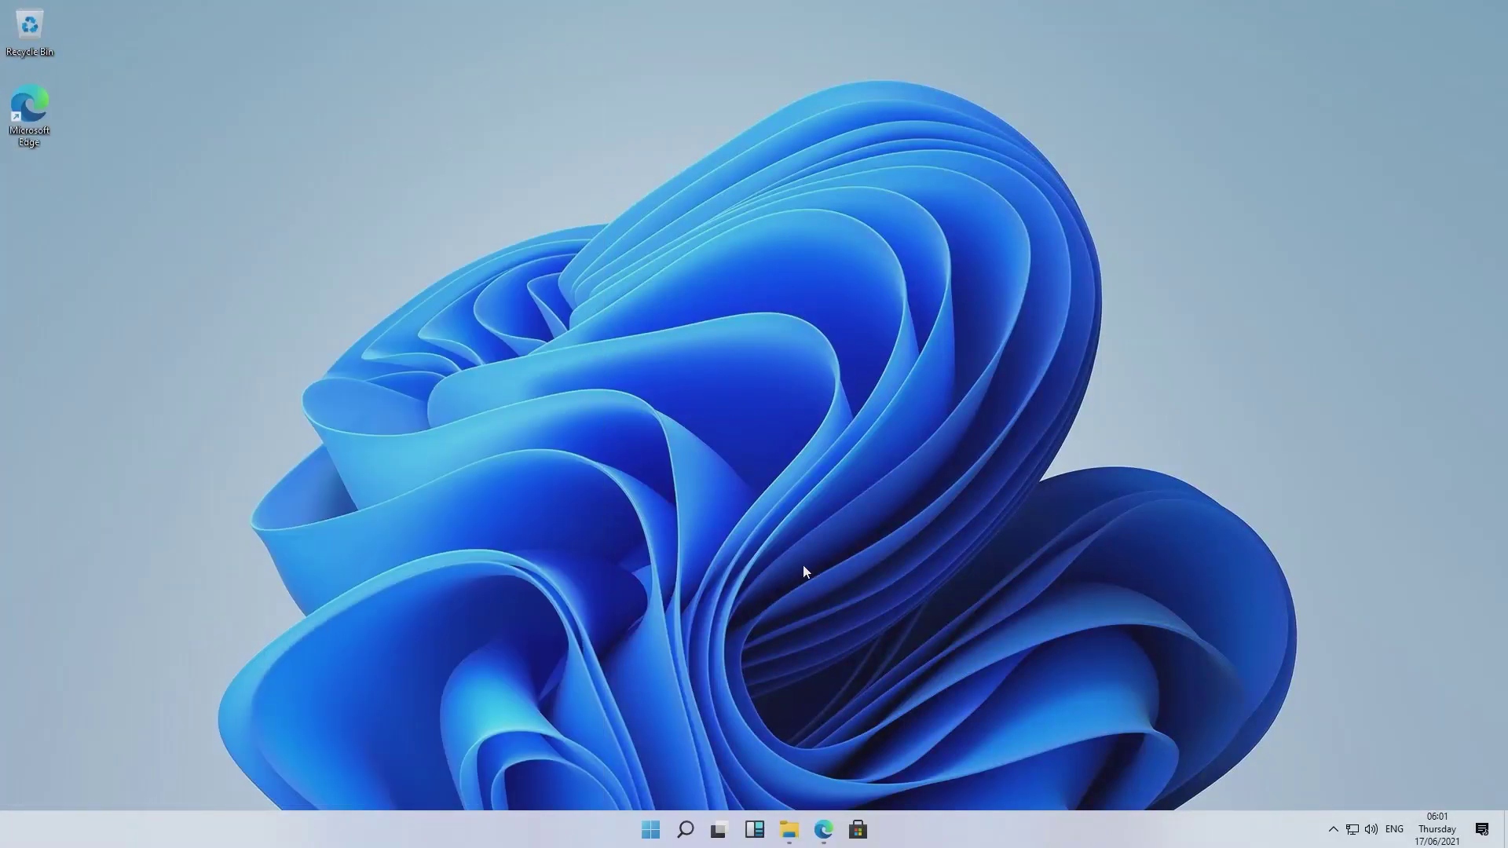
left_click(716, 833)
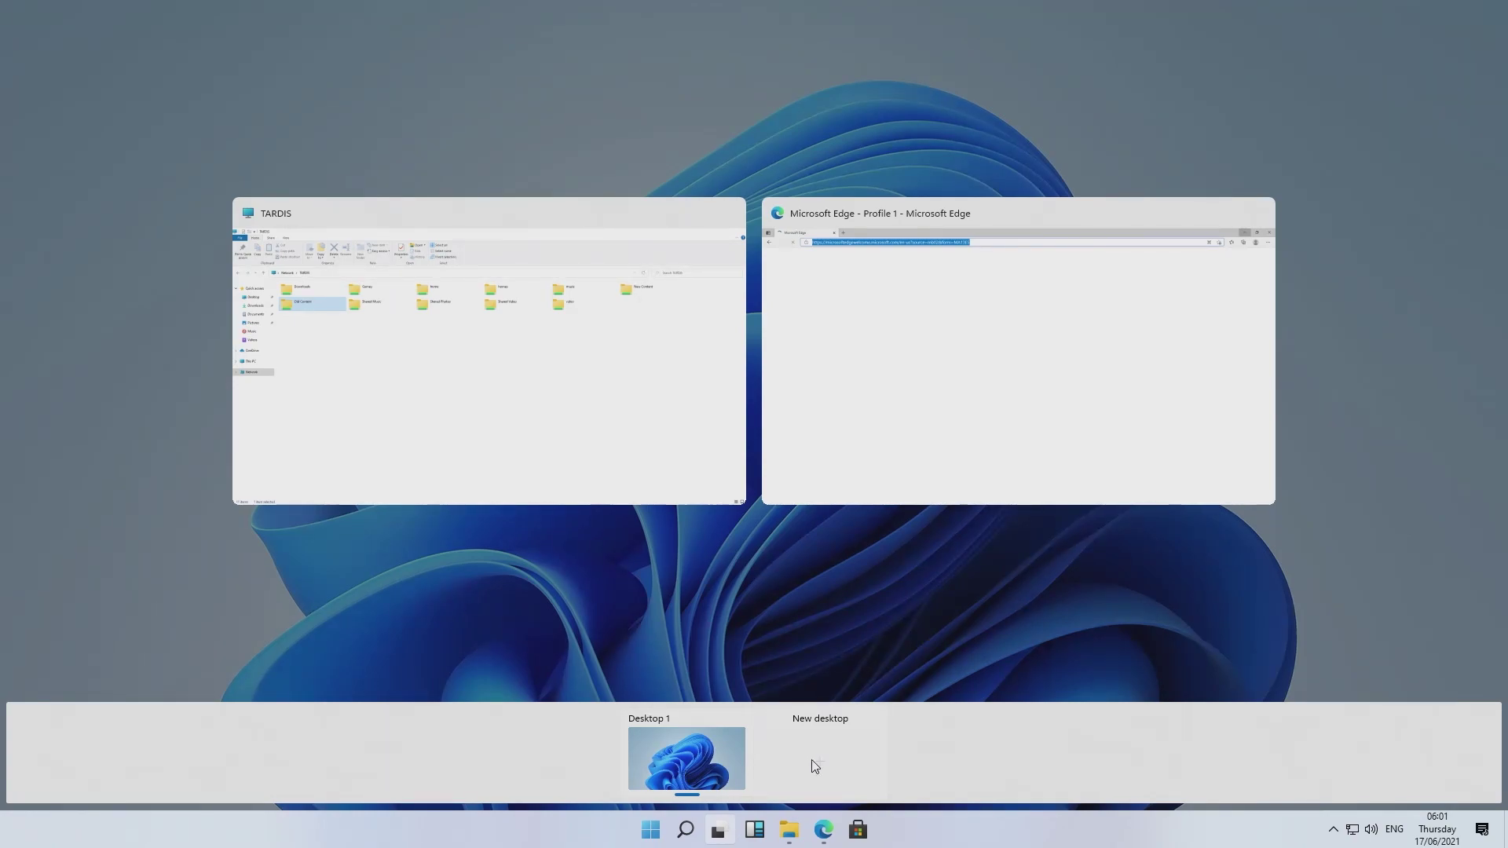
left_click(984, 615)
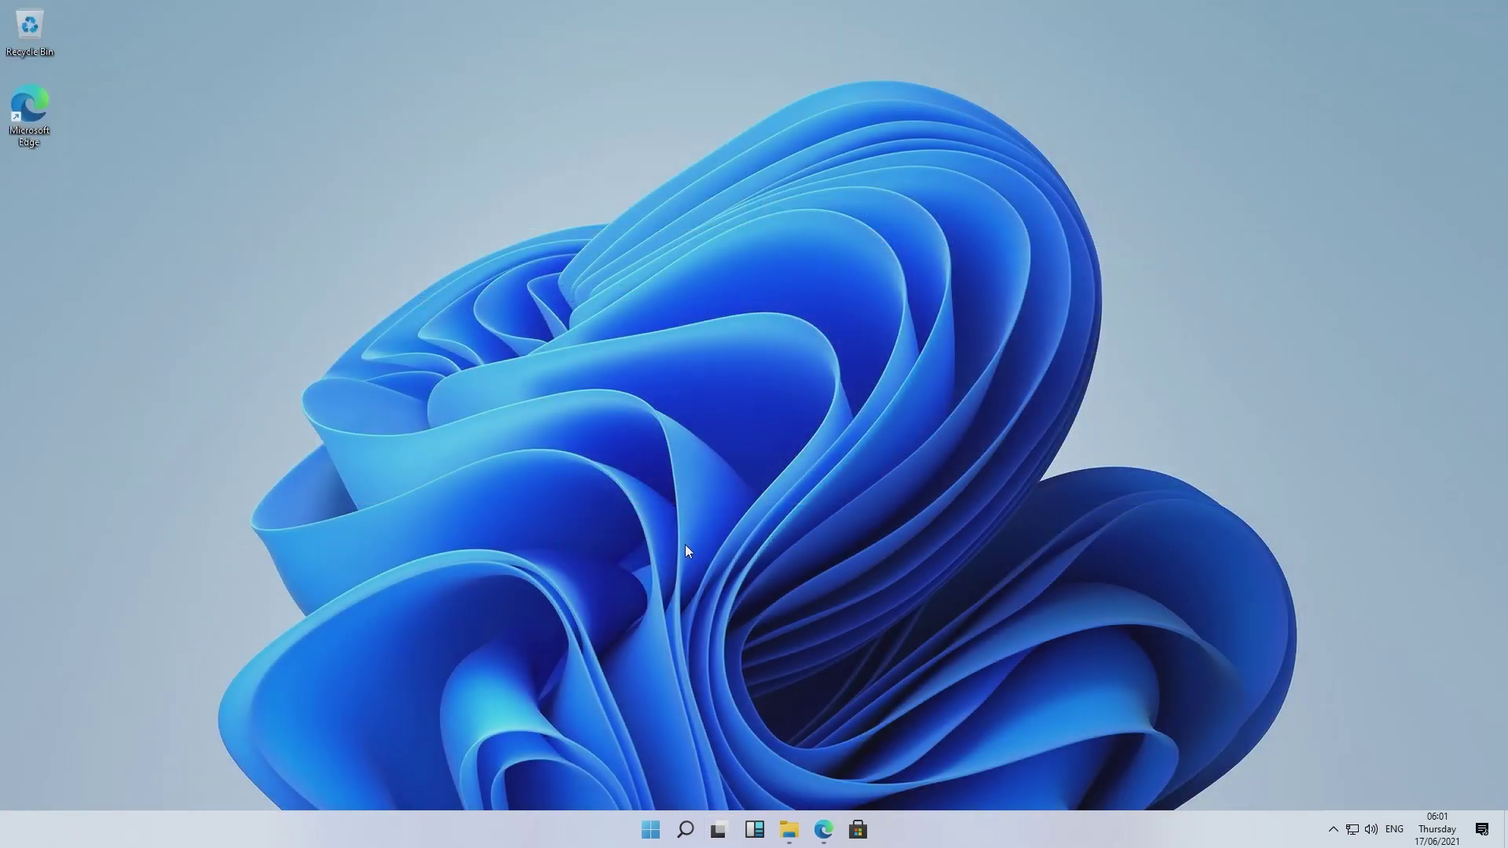
Step: Search Windows for "old", review the results and dismiss the search window
left_click(685, 831)
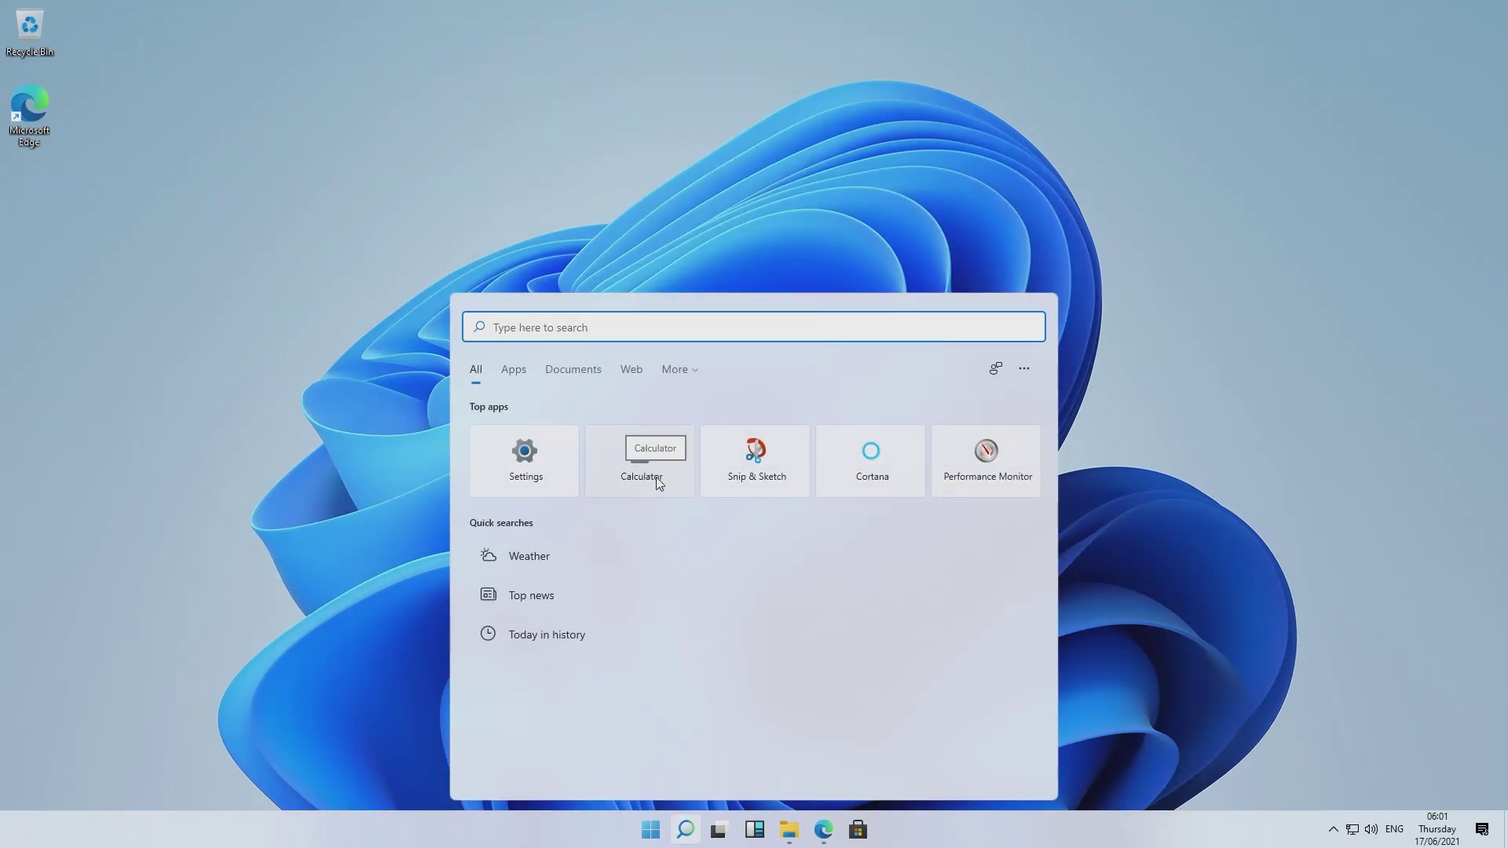
type("old")
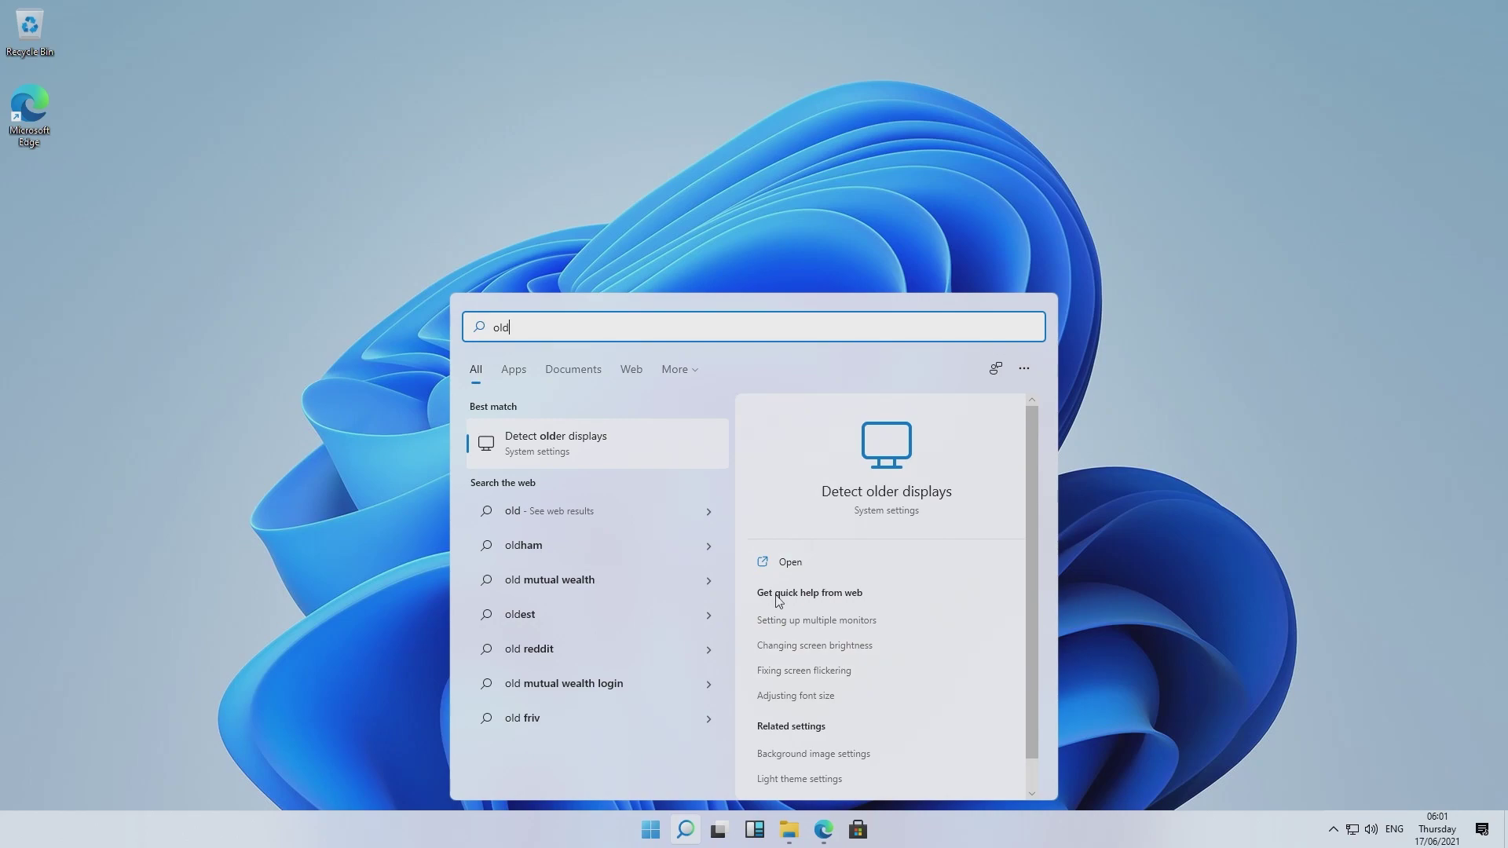
left_click(1146, 402)
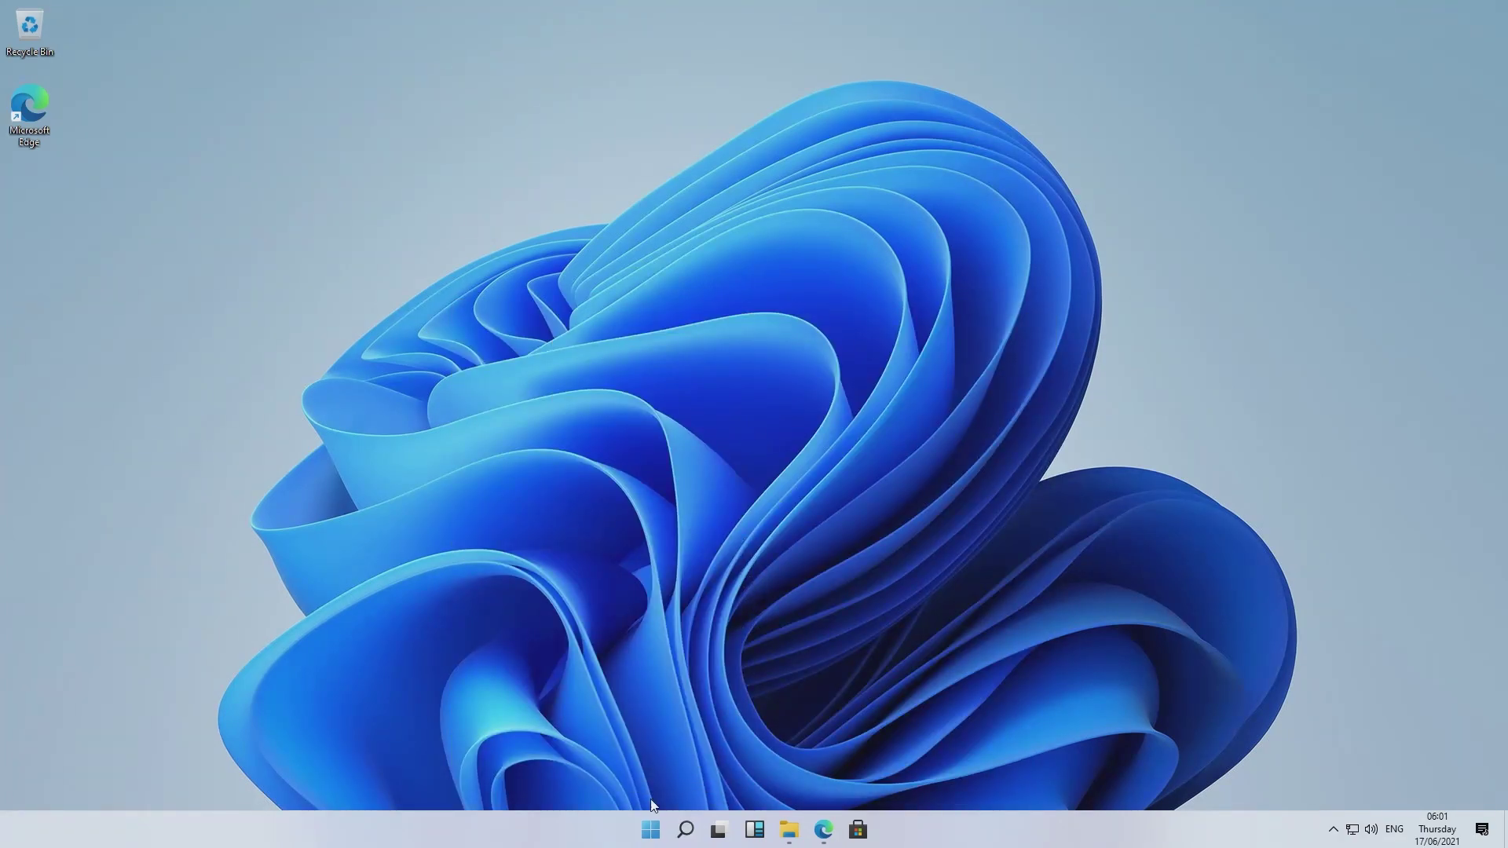
Step: Examine the Start menu's pinned apps and its full list of installed apps, and close it
left_click(650, 833)
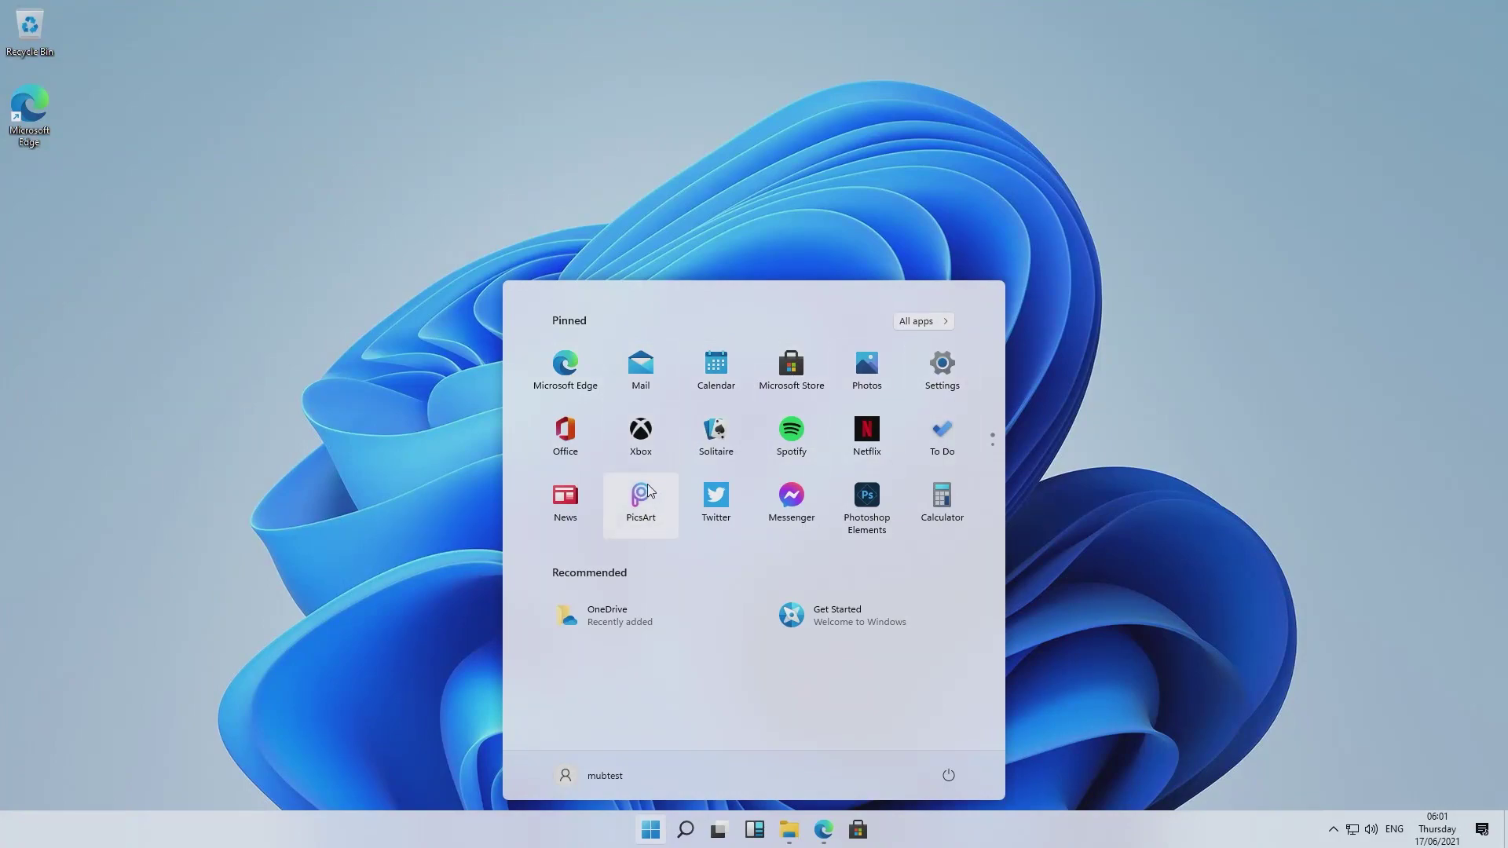
left_click(919, 322)
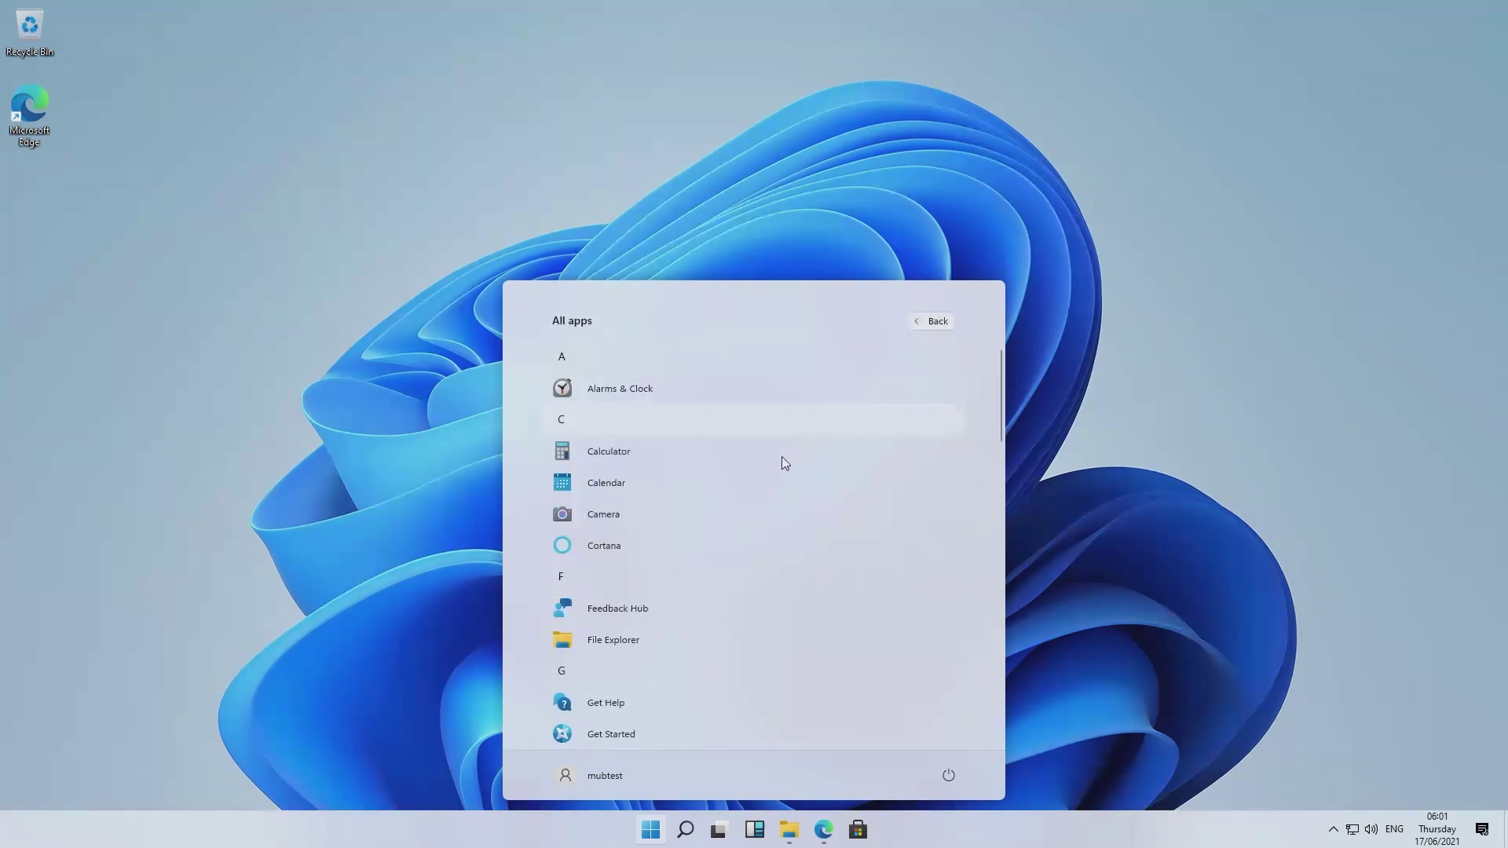
scroll(773, 471, "down", 3)
scroll(762, 518, "down", 10)
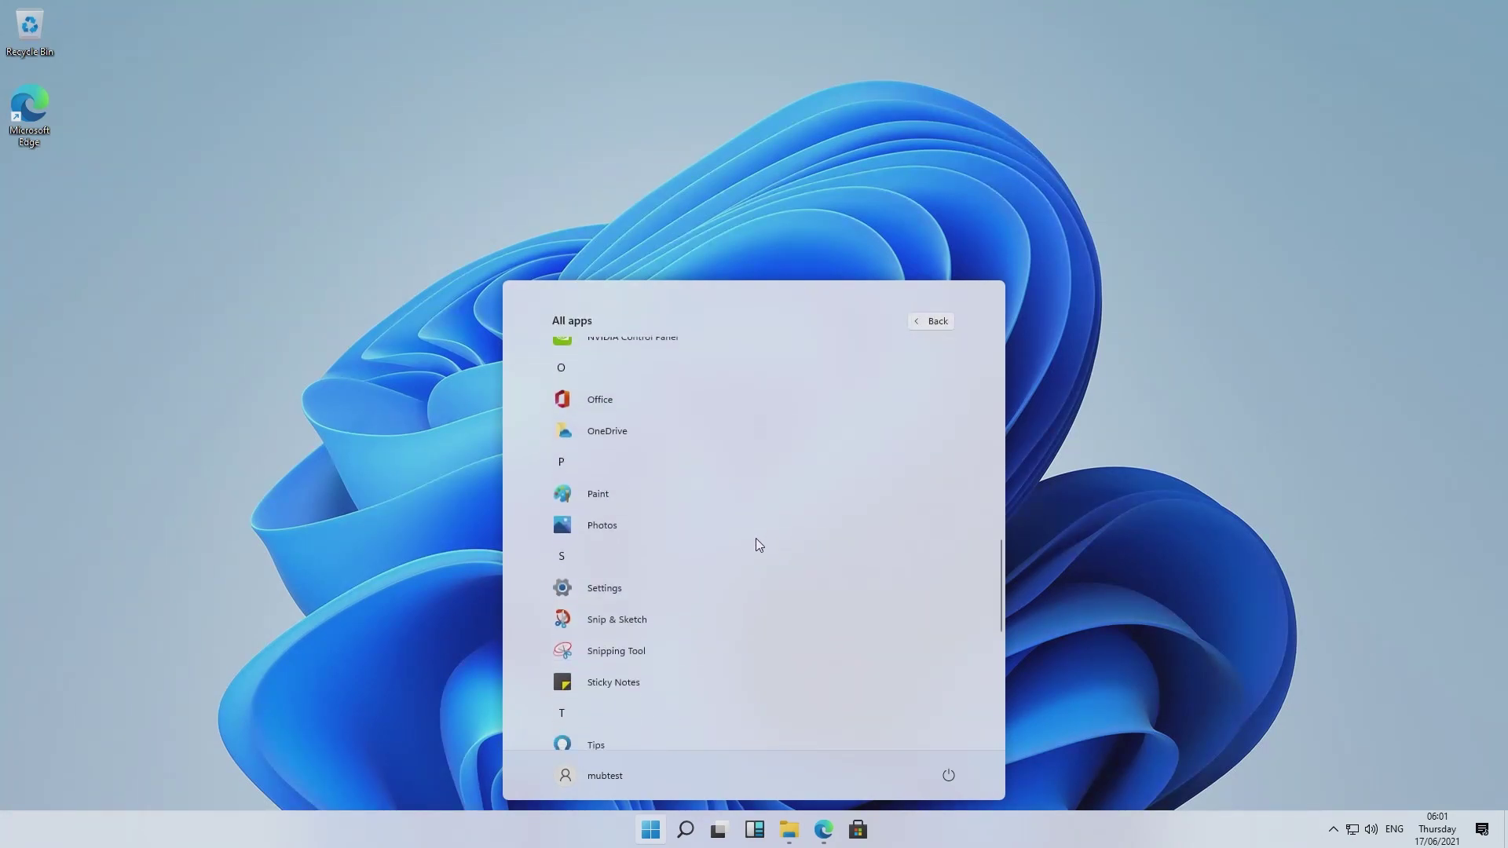
scroll(754, 550, "up", 8)
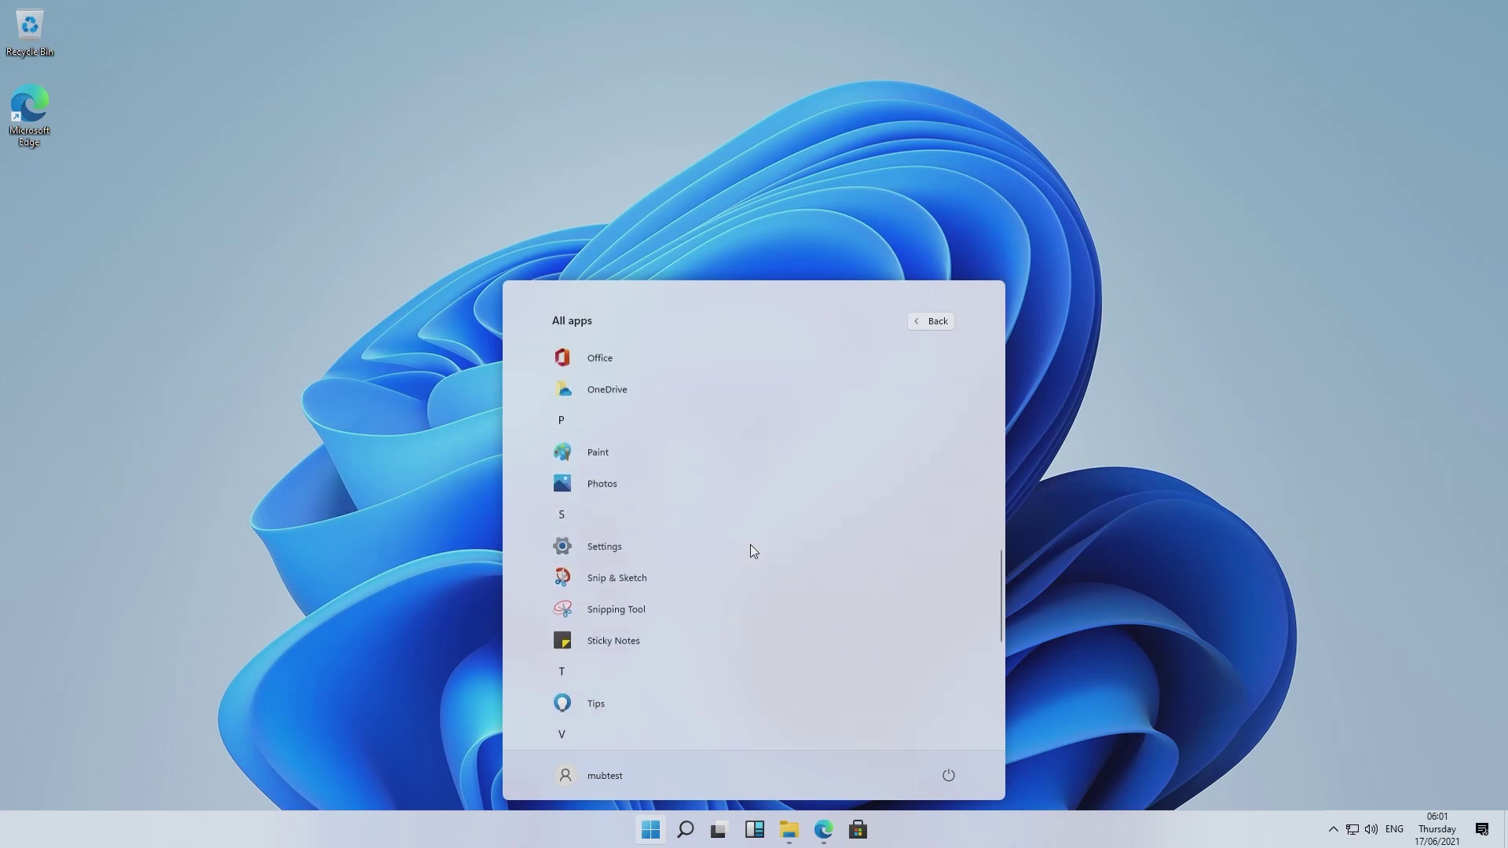
scroll(755, 542, "up", 5)
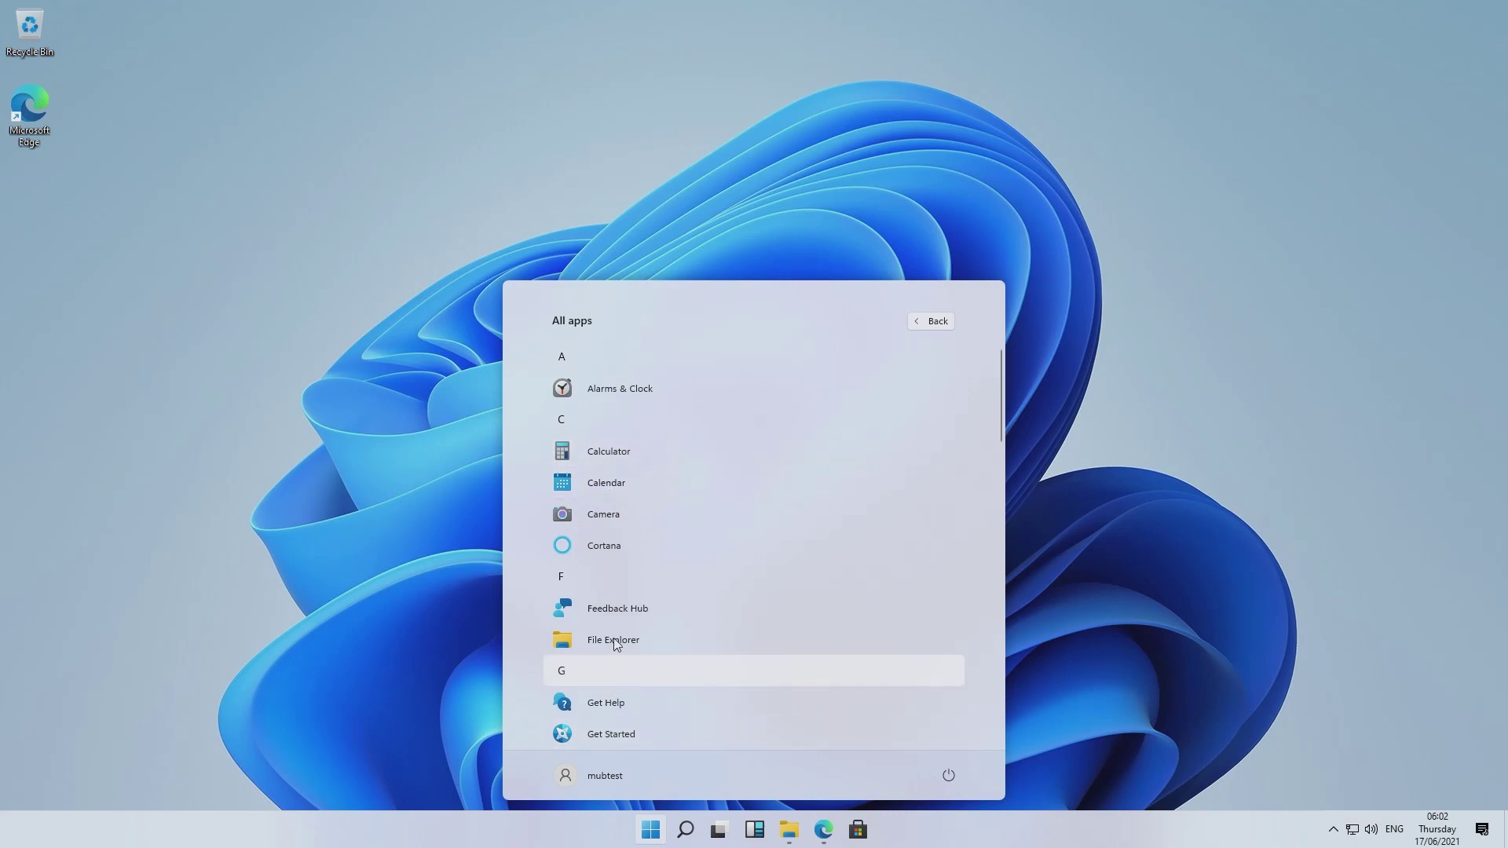
scroll(598, 565, "down", 10)
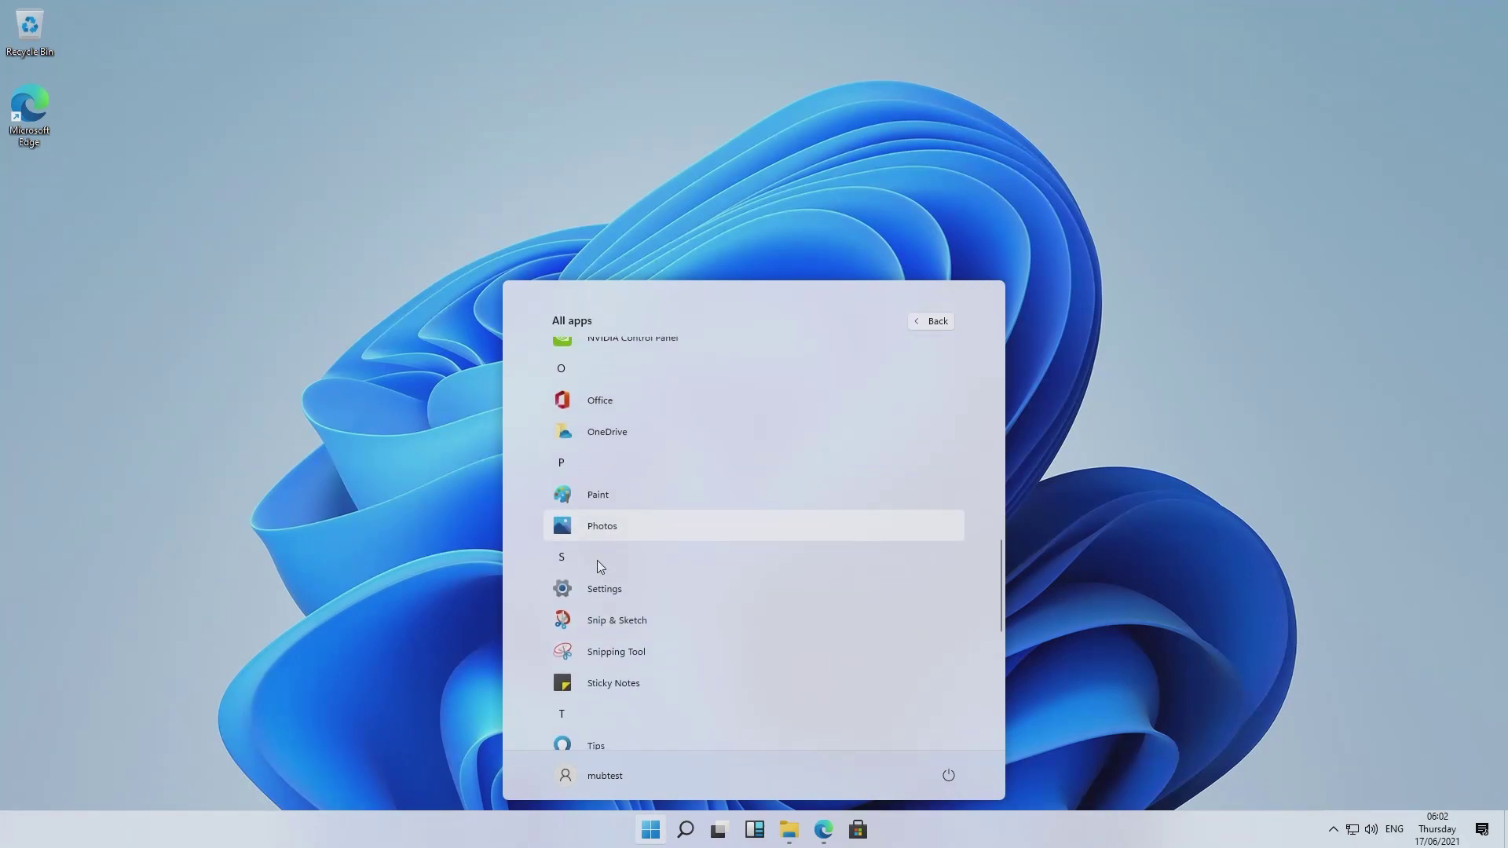
scroll(597, 559, "down", 3)
left_click(450, 471)
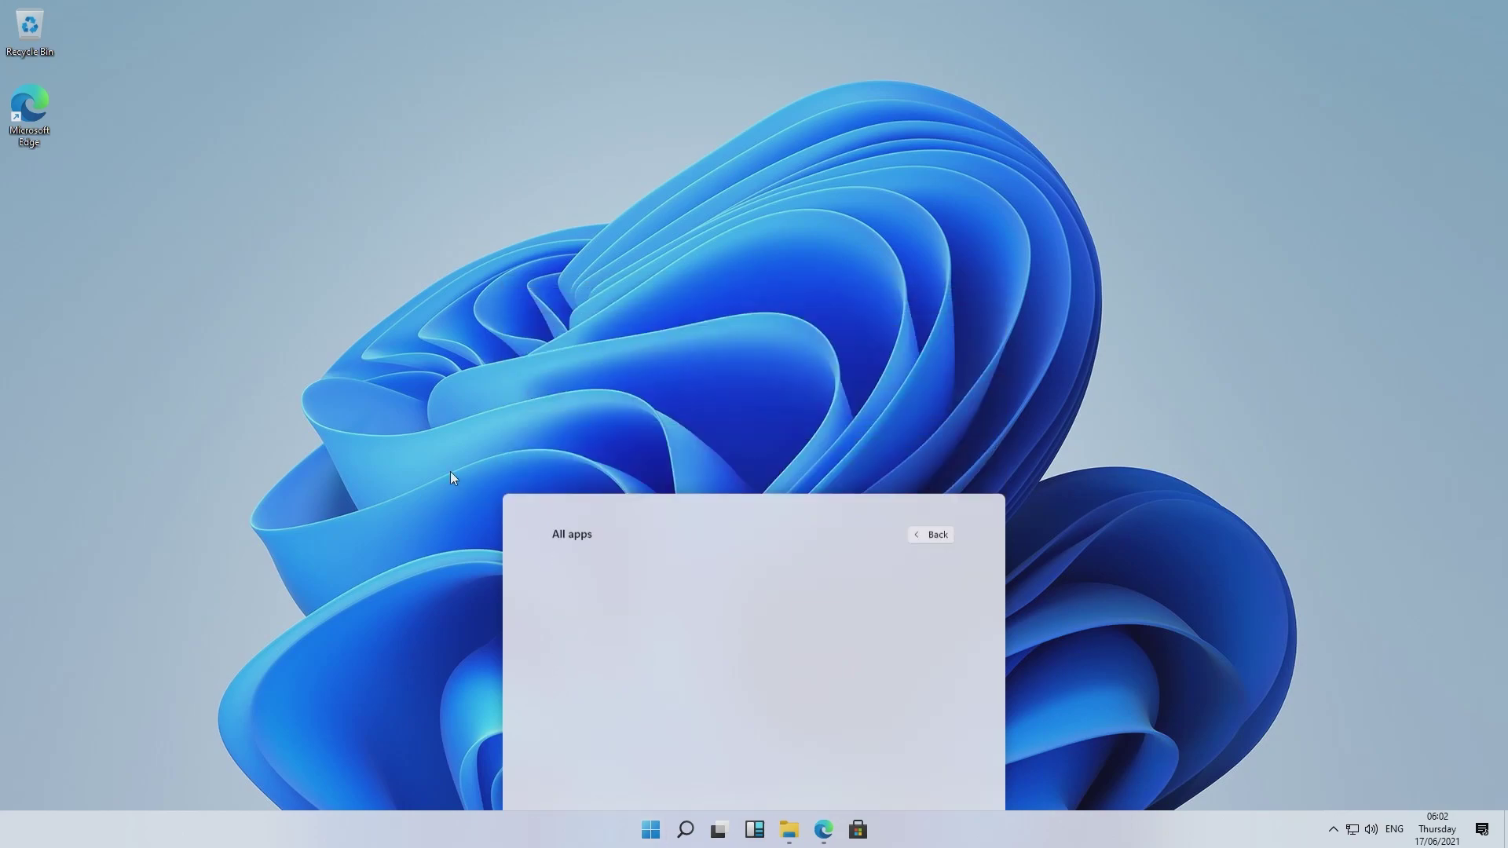
Step: Open Computer Management, move its window towards the middle of the desktop to view it, and close it
right_click(651, 830)
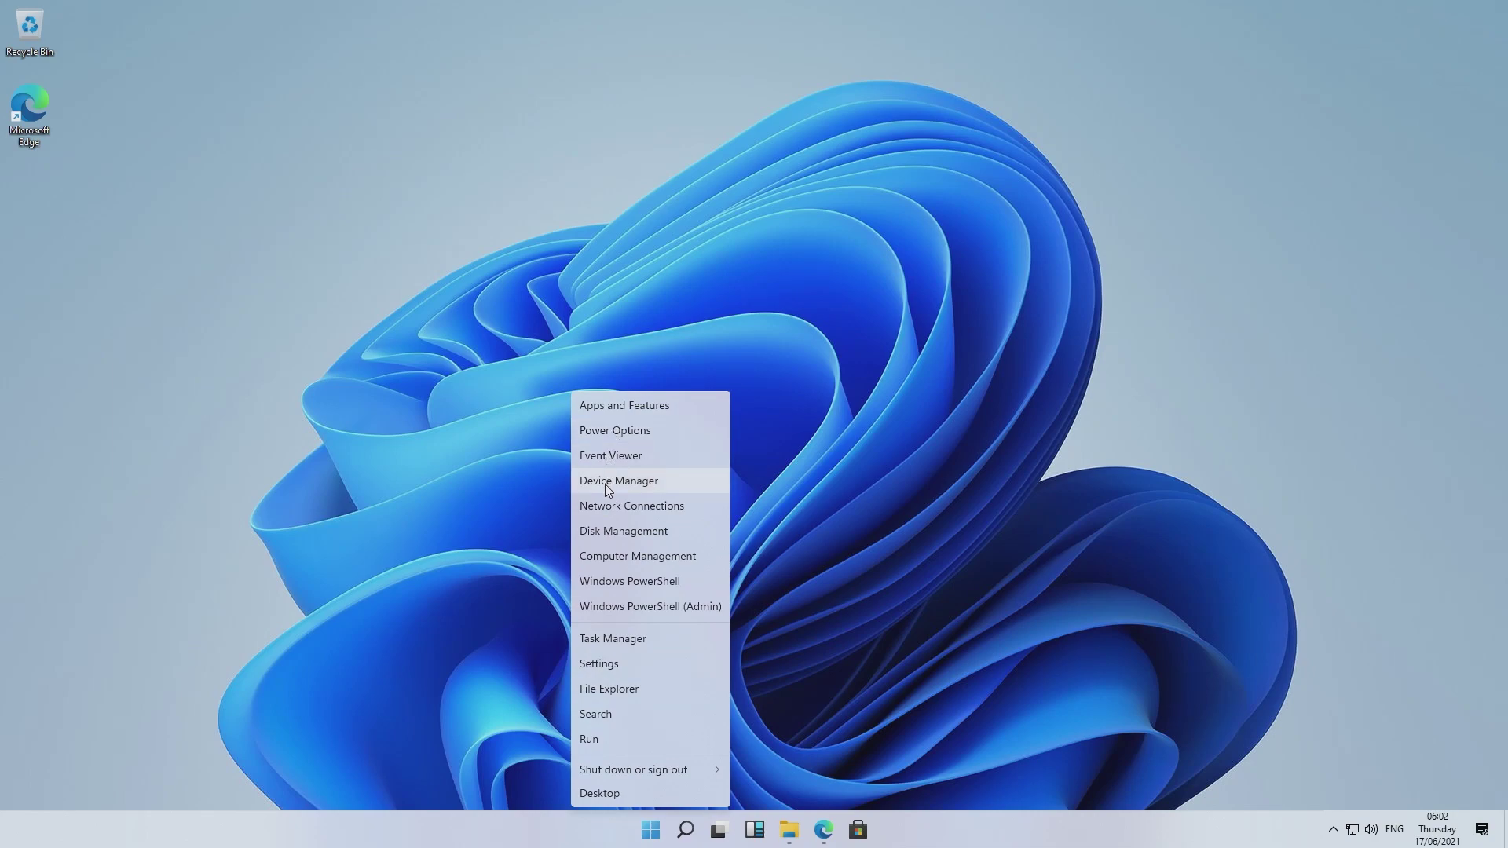
left_click(609, 555)
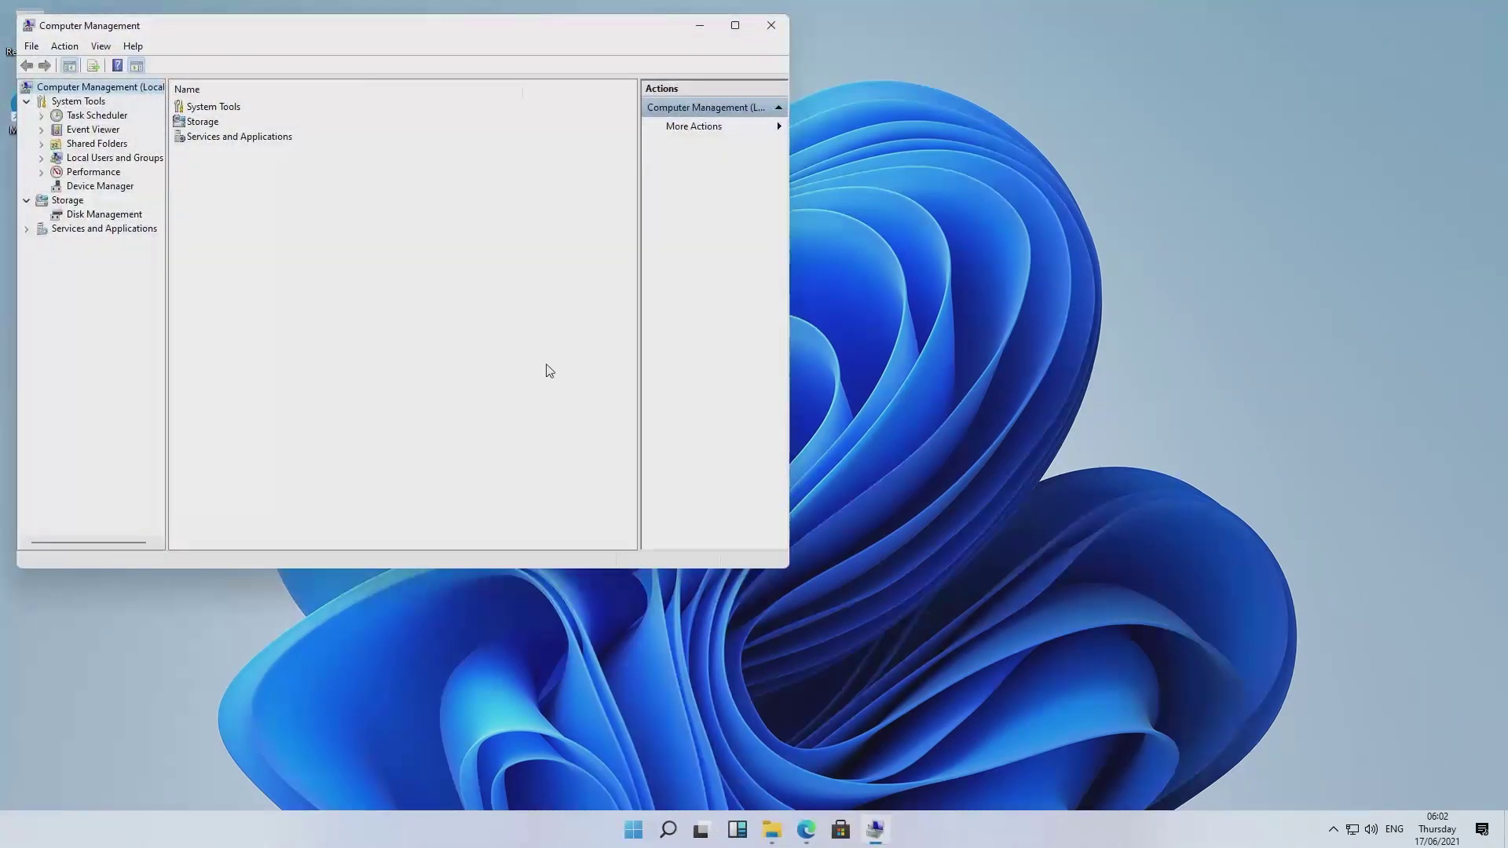
left_click_drag(380, 37, 757, 117)
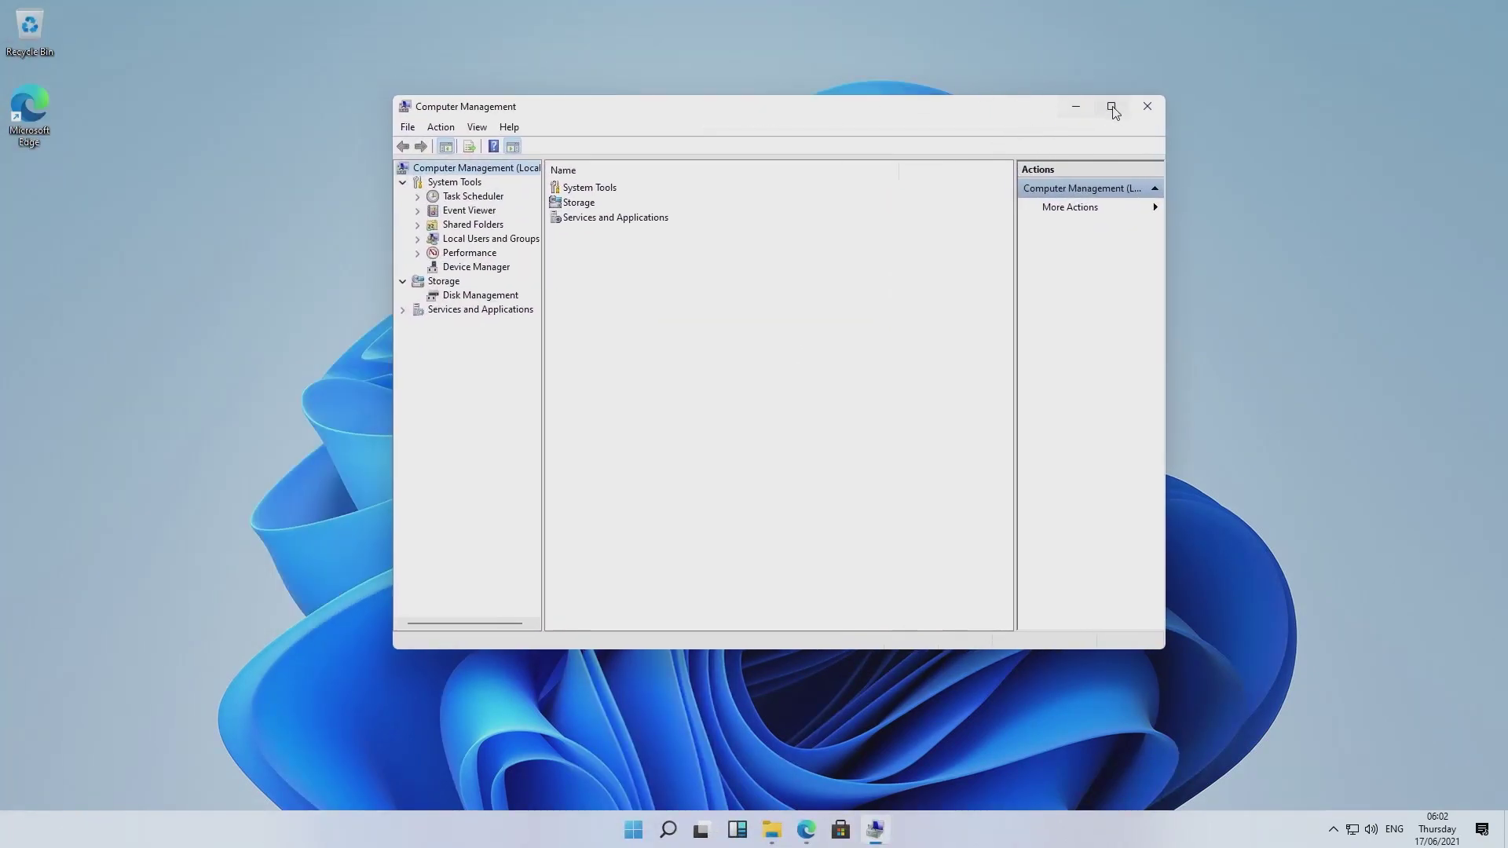
left_click(1147, 106)
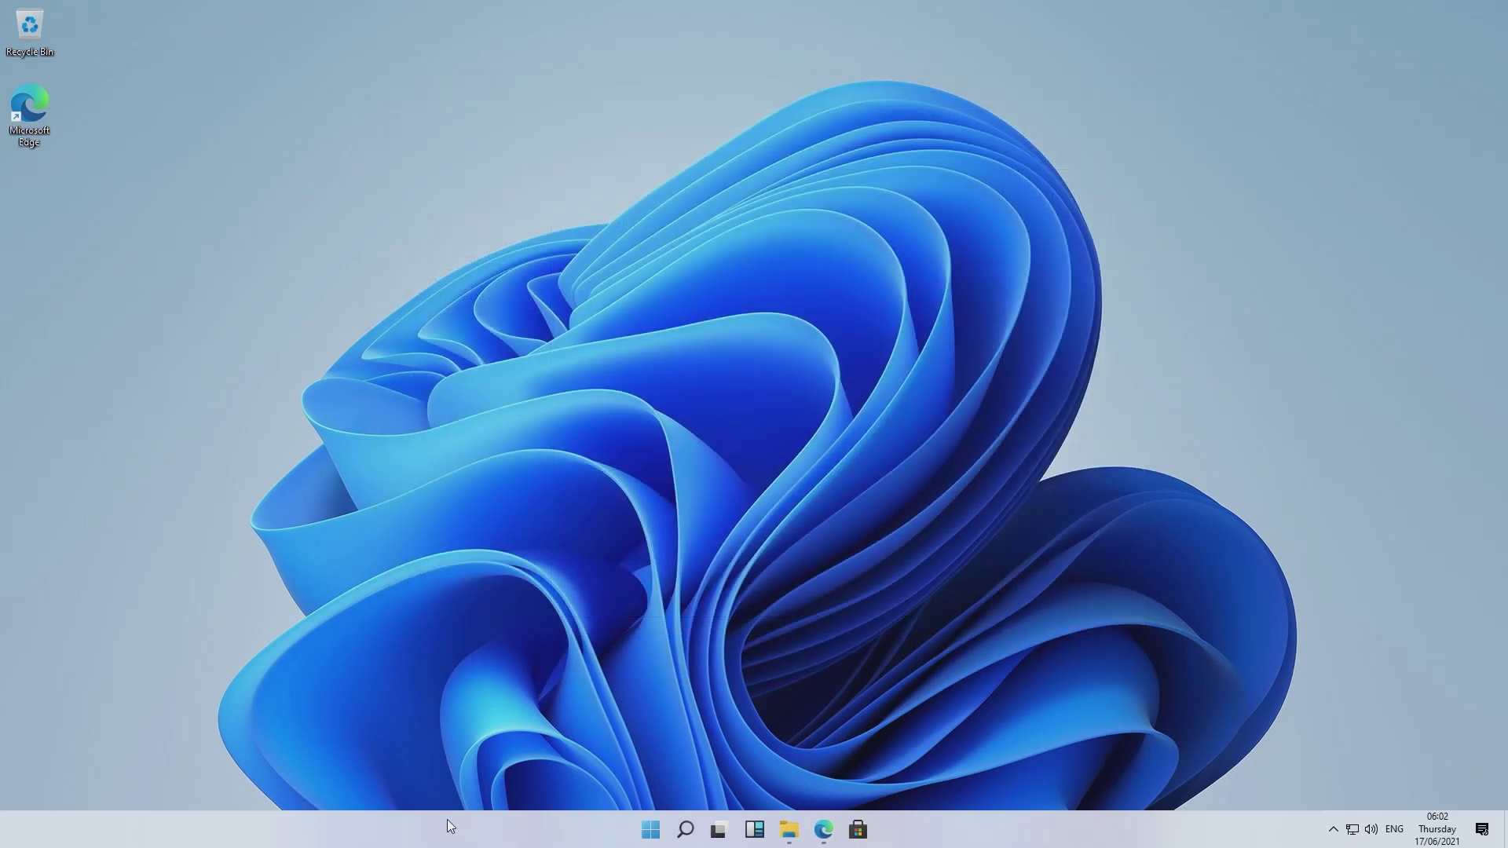
Step: Open a standard Windows PowerShell window to view it and close it again
right_click(650, 830)
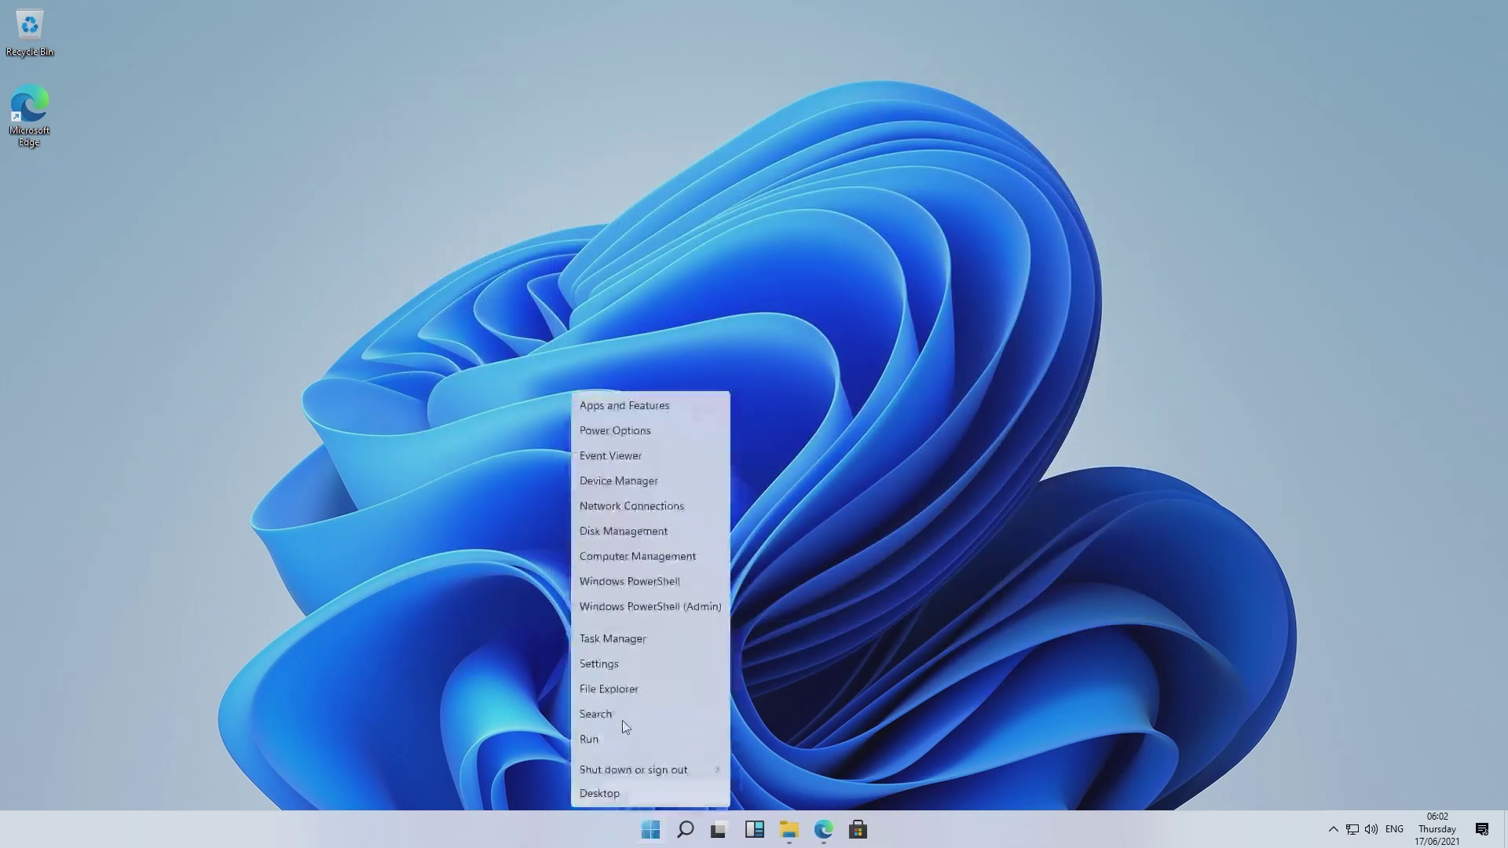
left_click(603, 582)
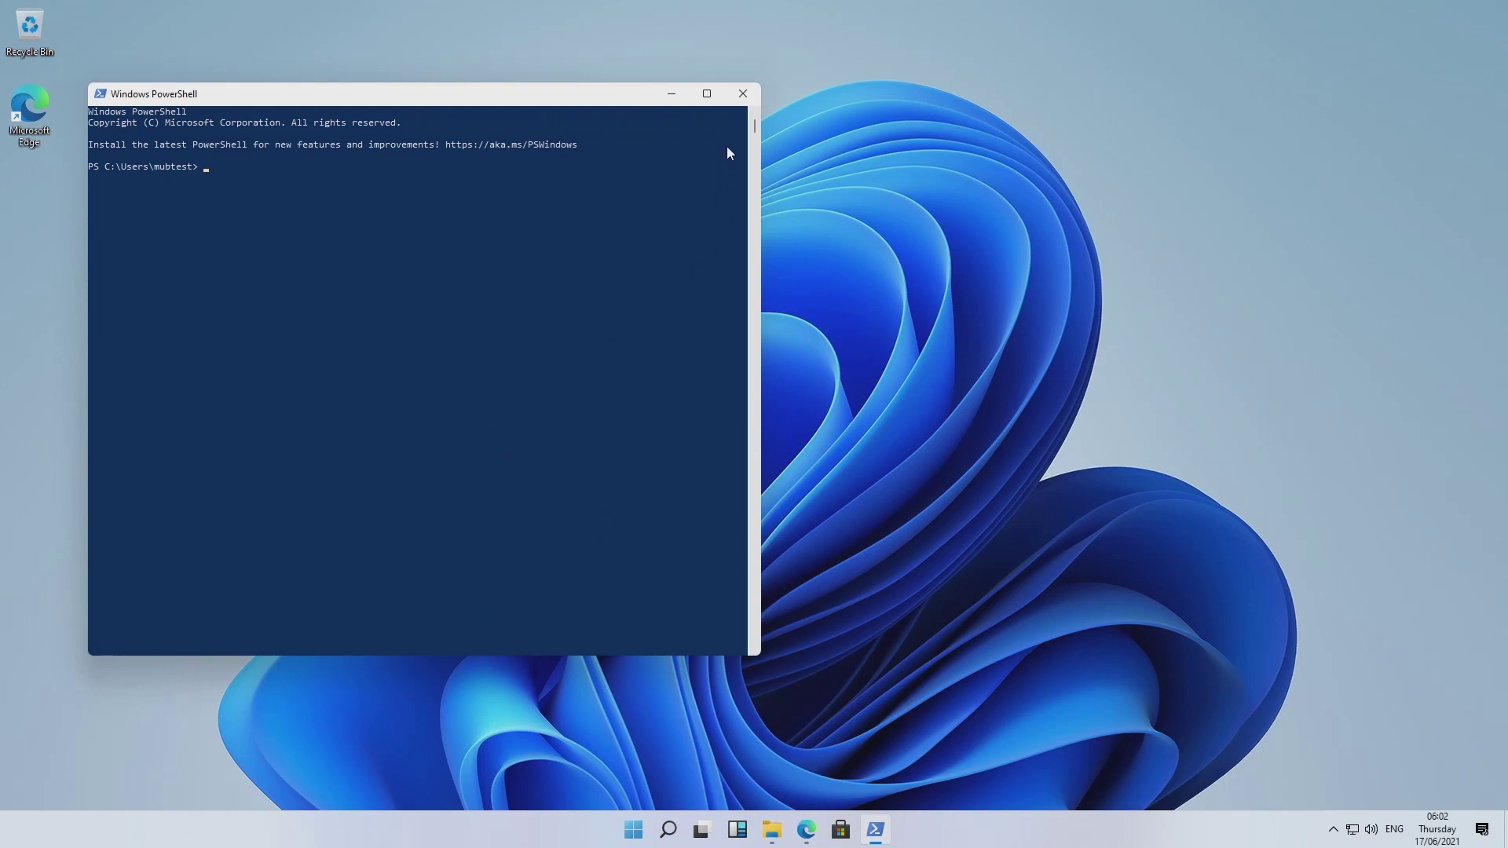
left_click(743, 95)
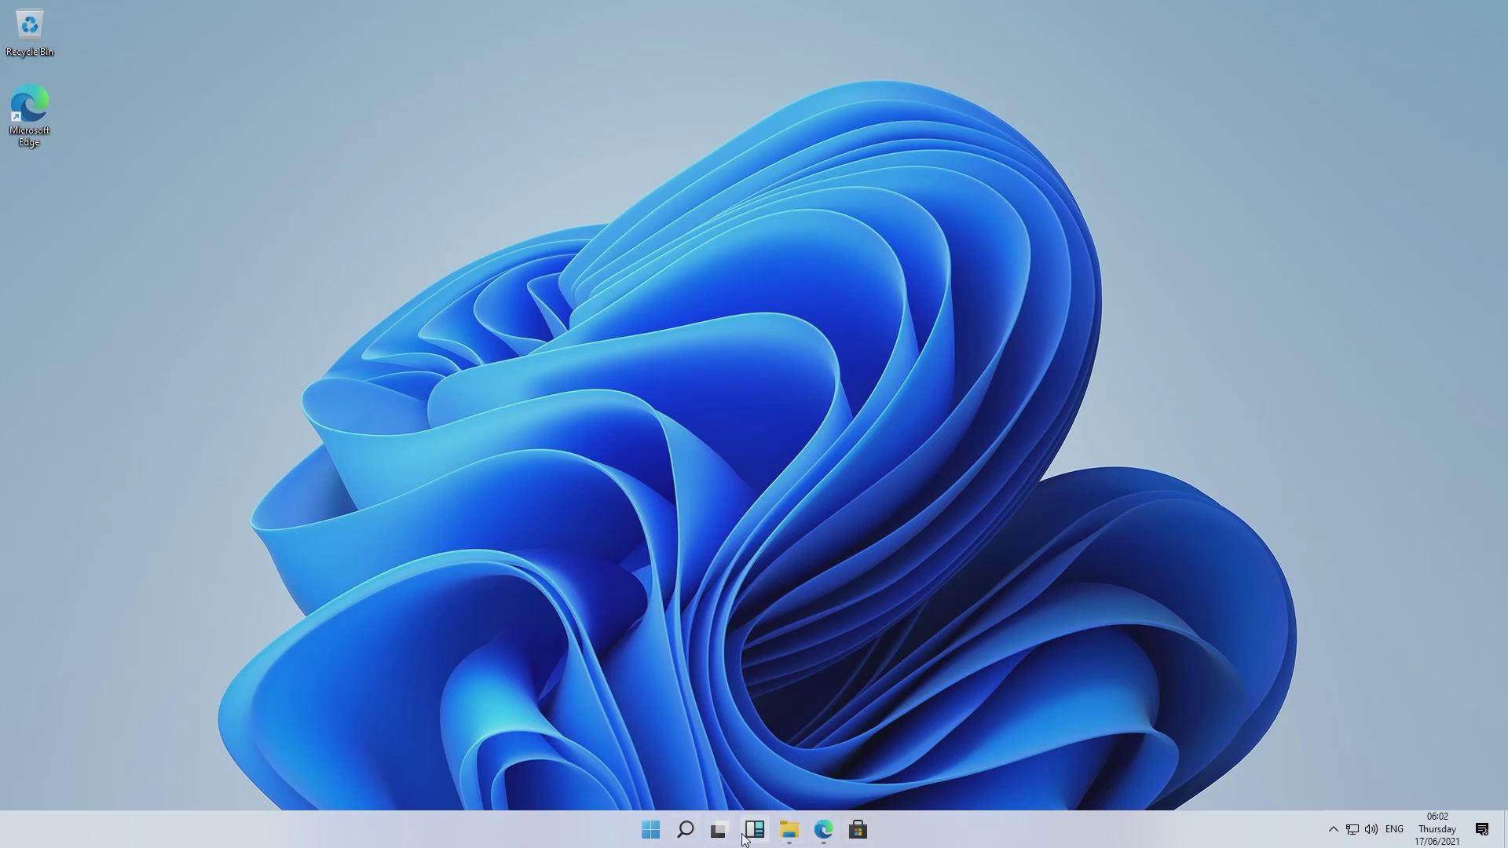
Step: Open Task Manager to view the running apps and close it again
right_click(650, 830)
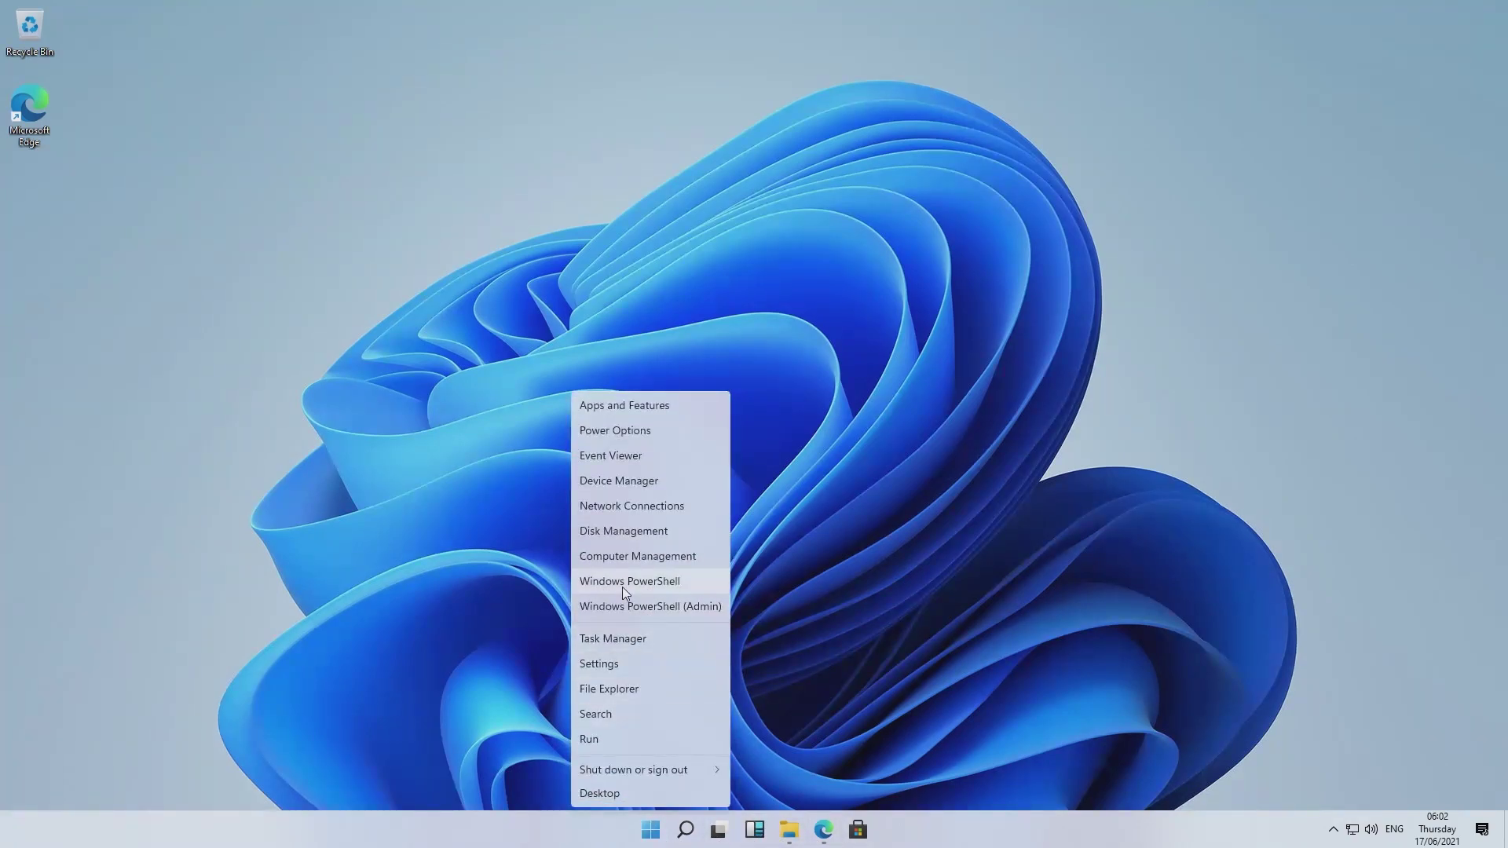
left_click(611, 638)
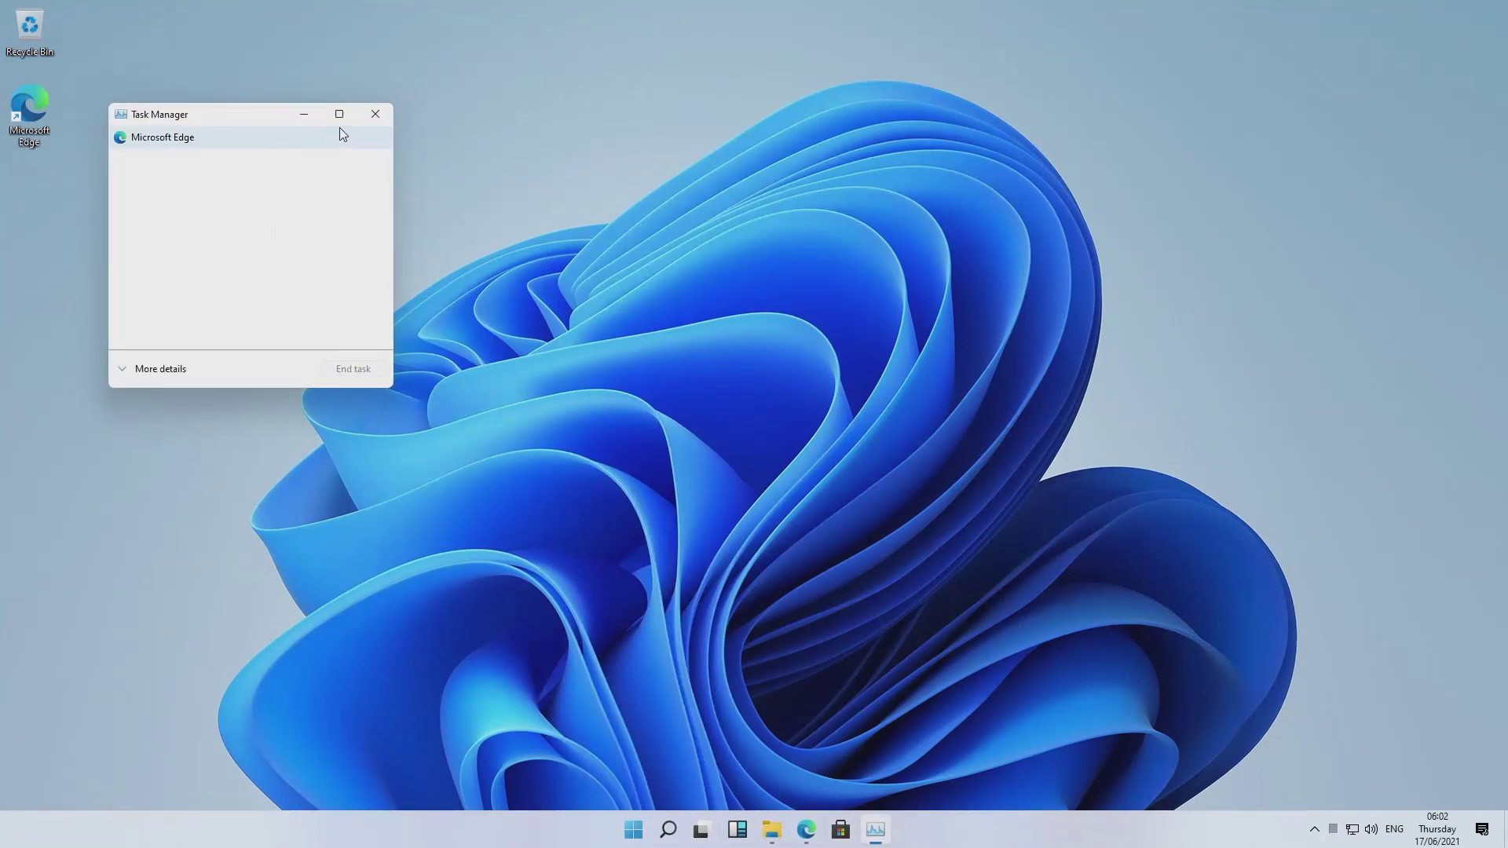
left_click(376, 114)
Step: Open Disk Management, centre its window, and examine the commands available for the C: volume without applying any
right_click(647, 835)
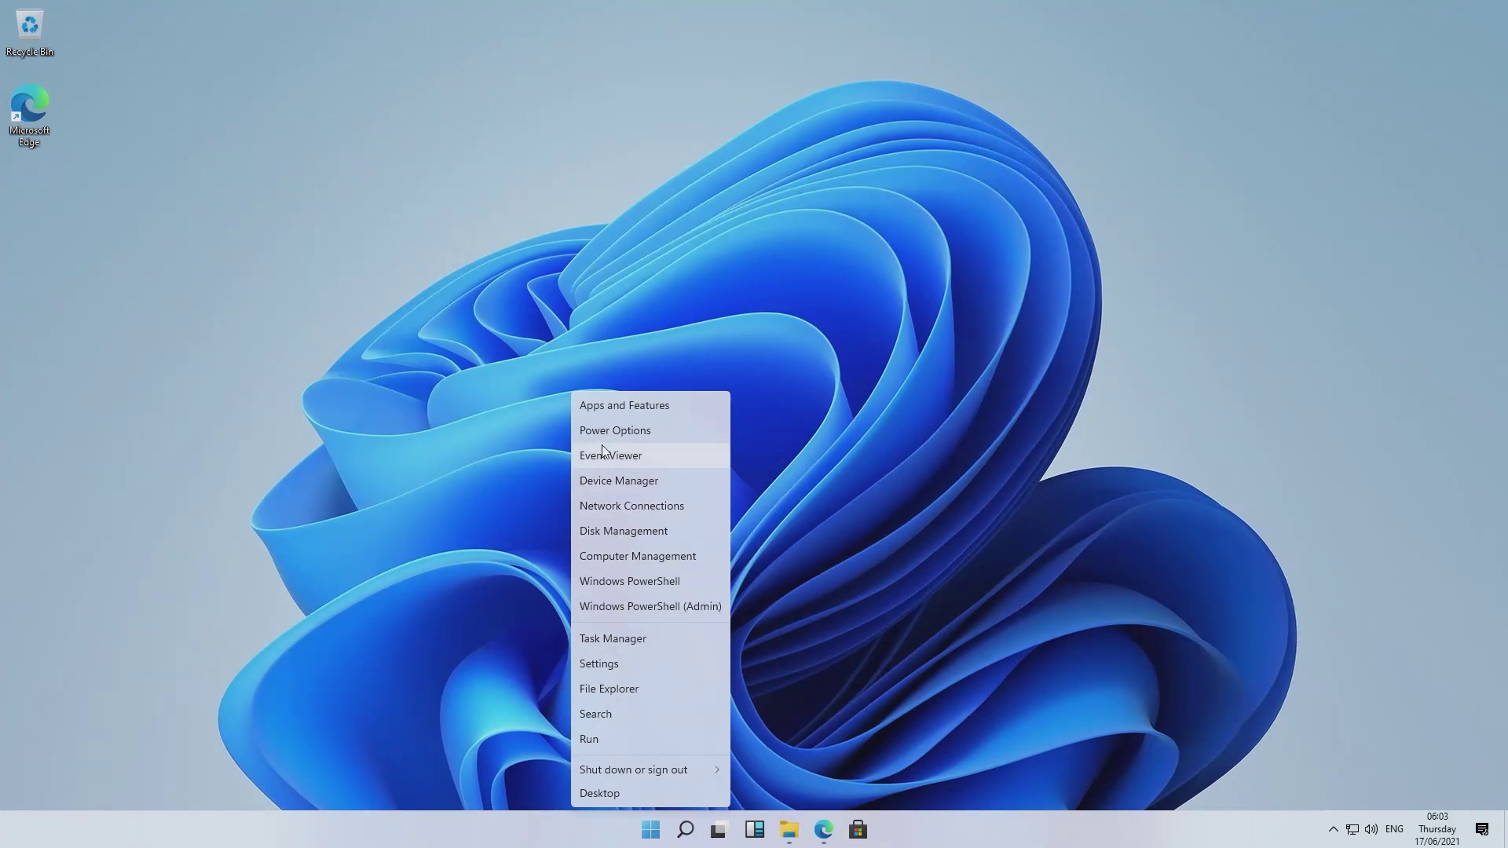
left_click(611, 530)
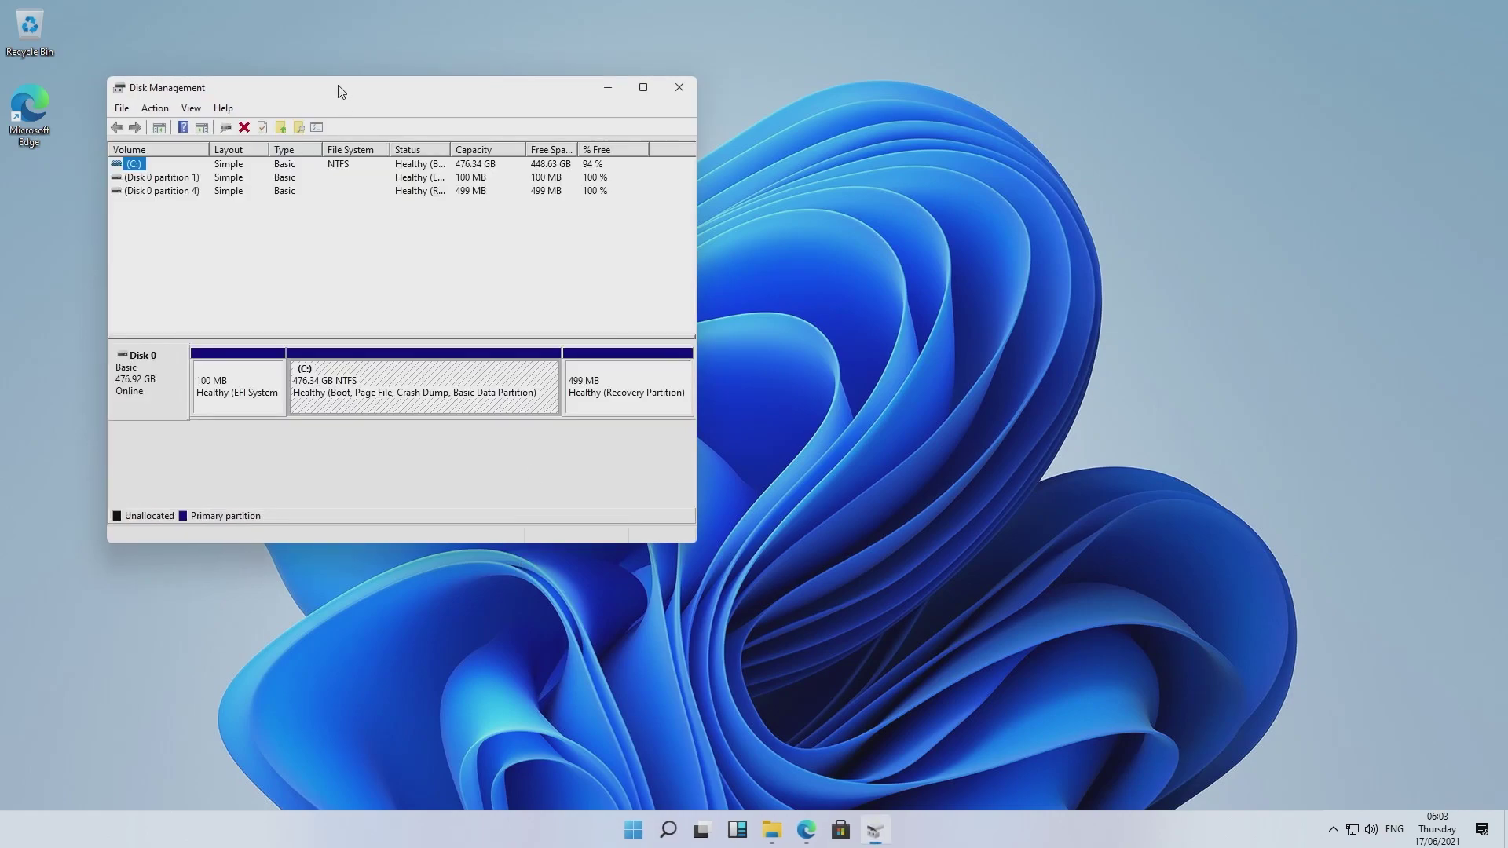
left_click_drag(341, 95, 633, 145)
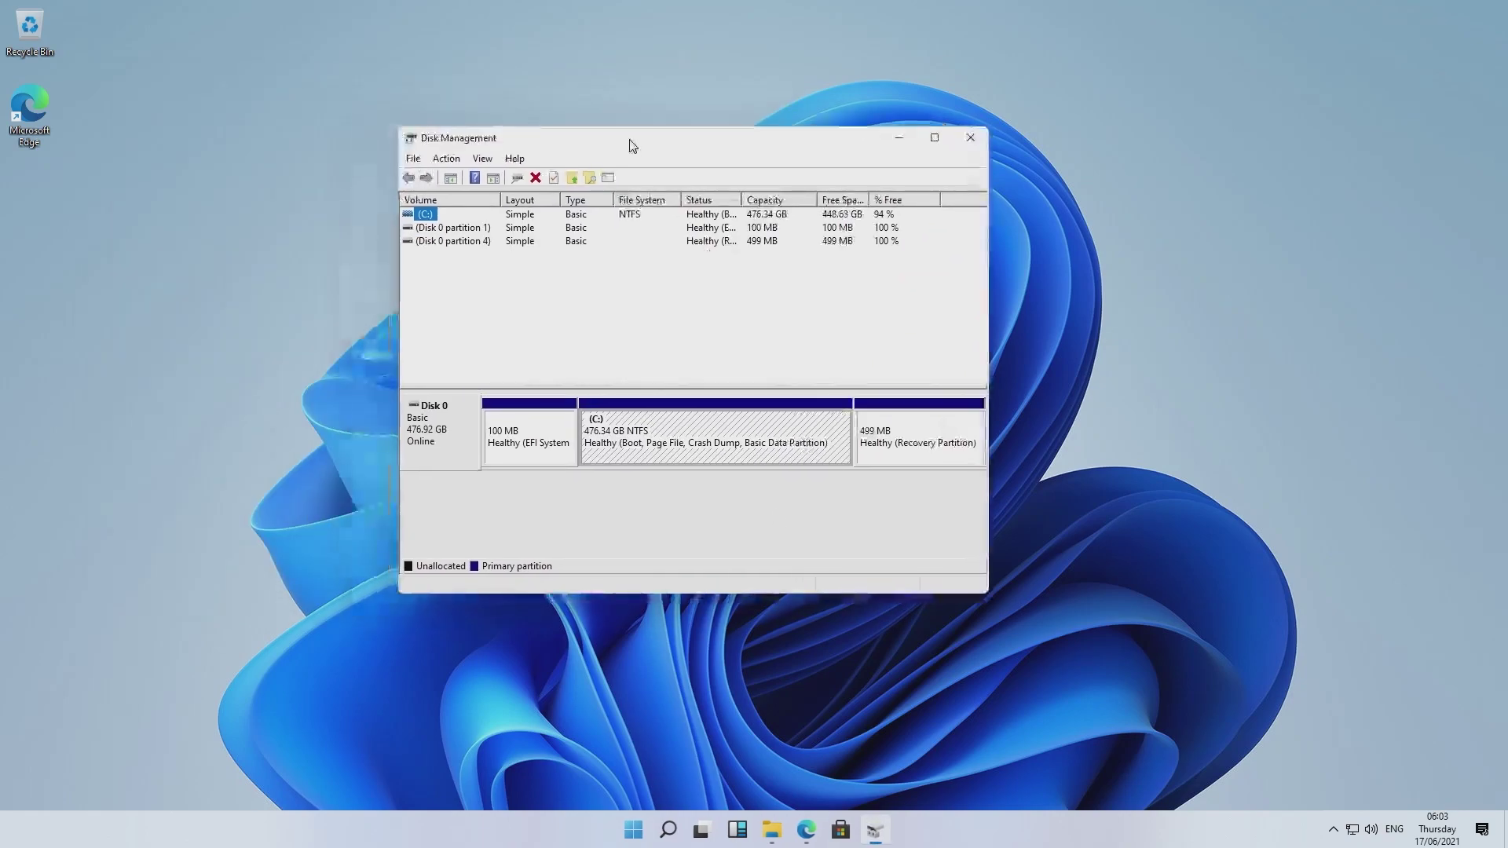
left_click(636, 454)
right_click(636, 454)
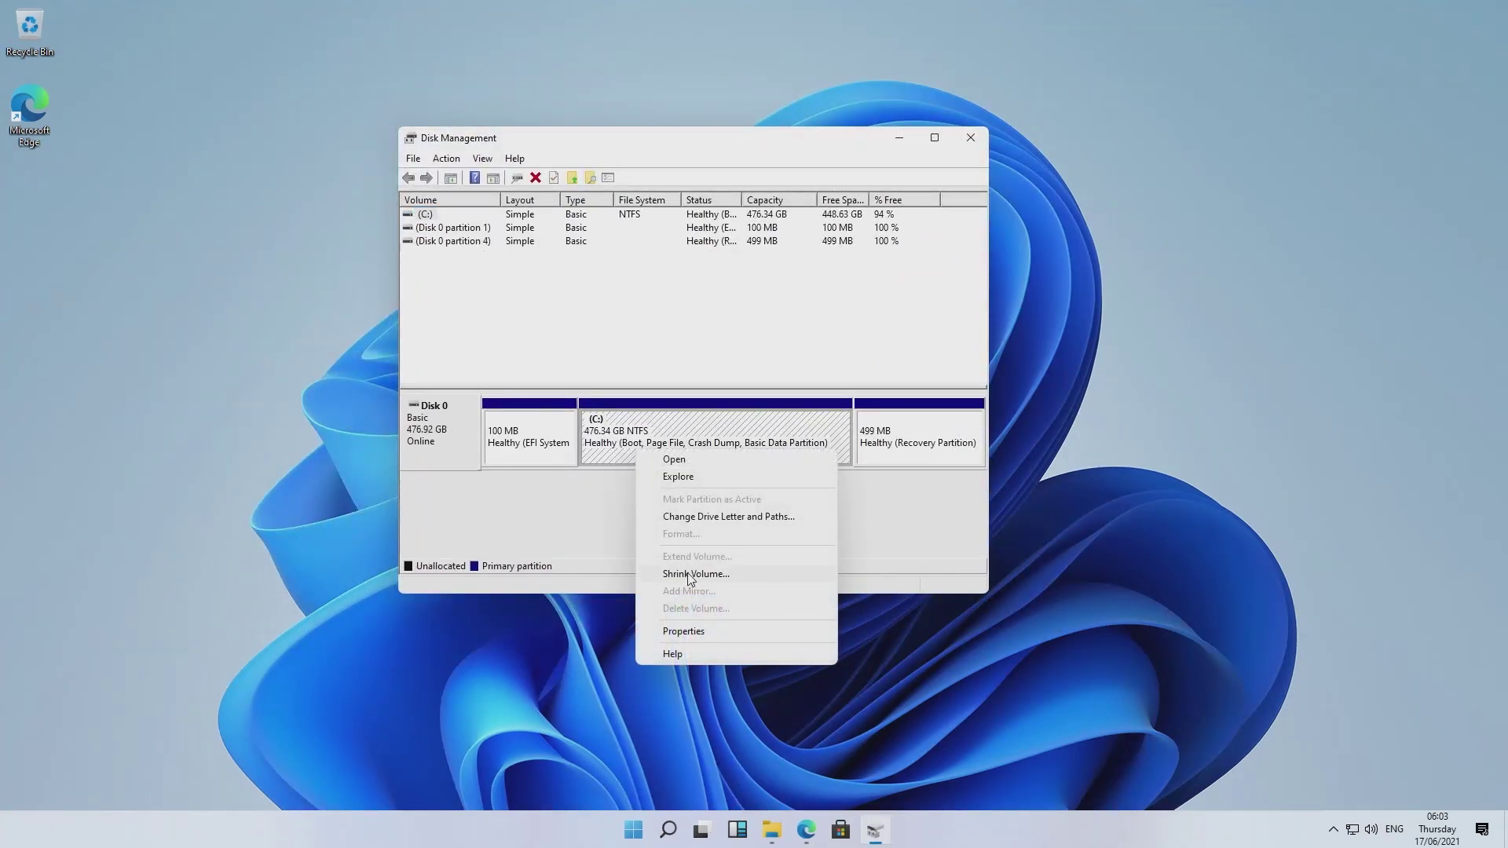
left_click(1122, 596)
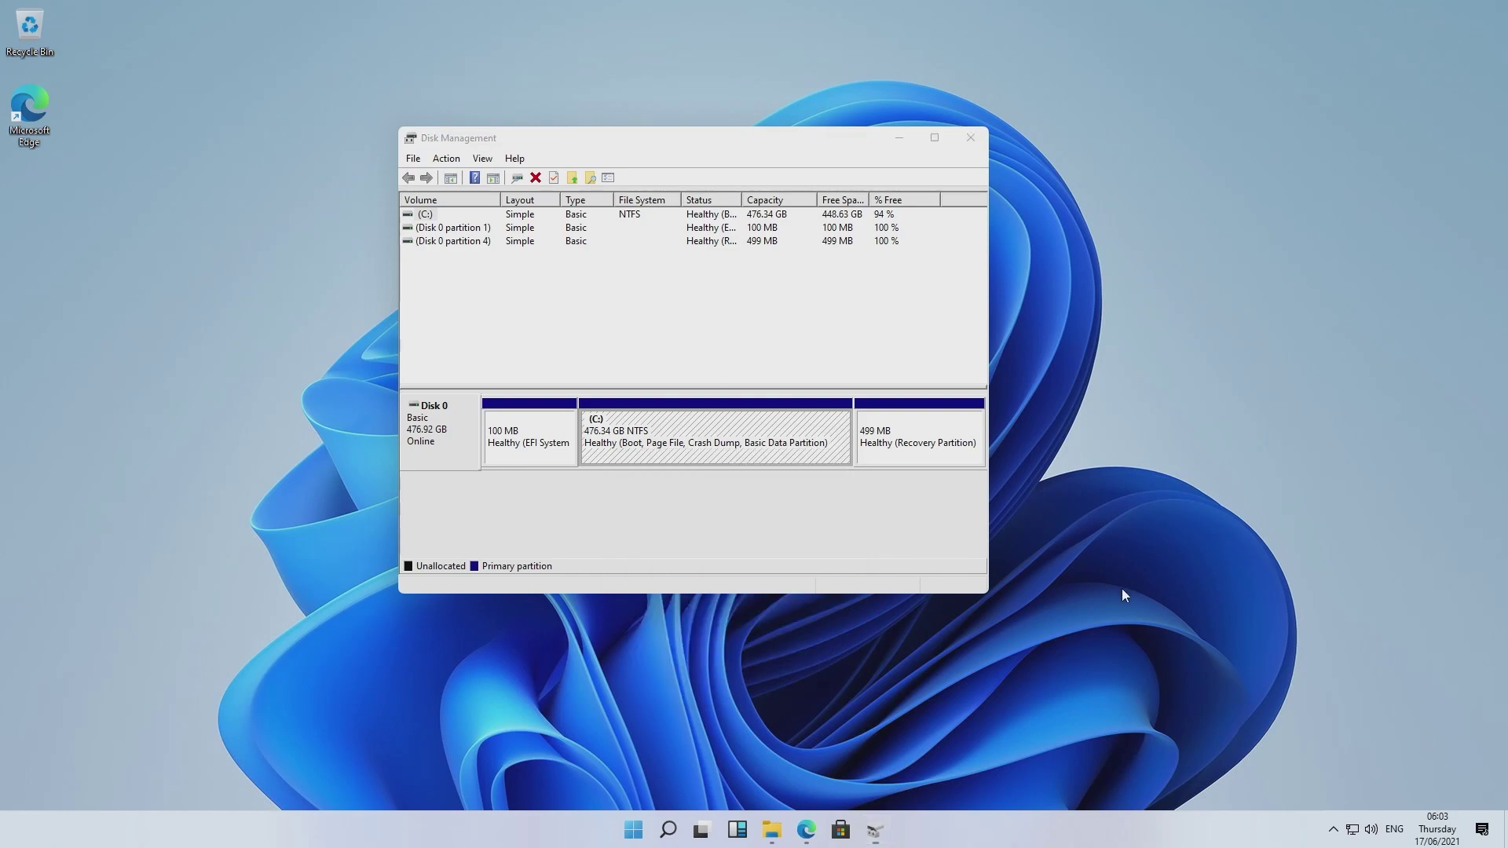
Step: Close Disk Management and search Windows for "about" to open the About your PC settings page
left_click(970, 137)
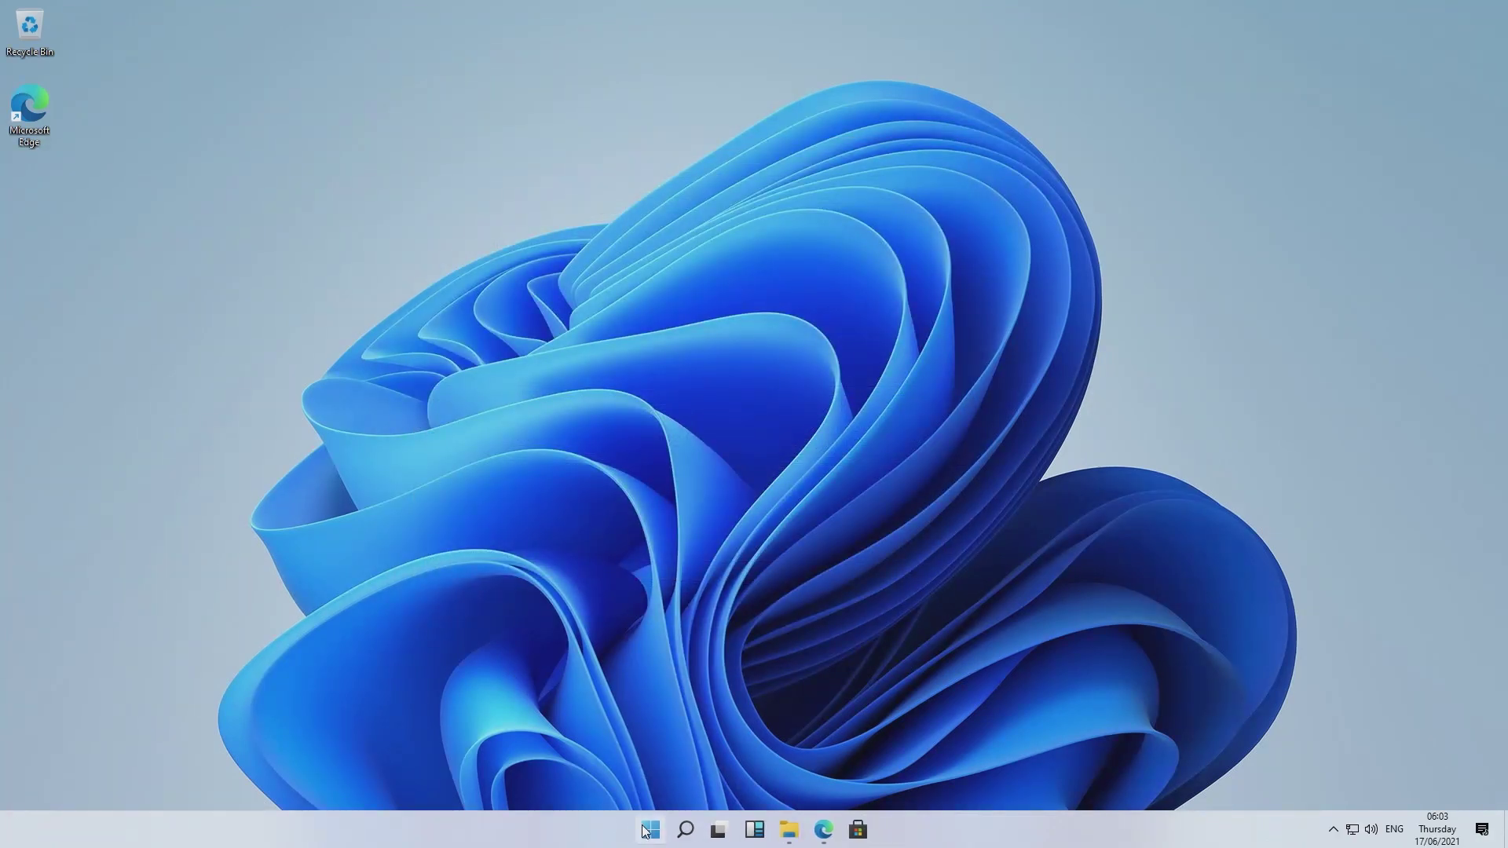
left_click(685, 830)
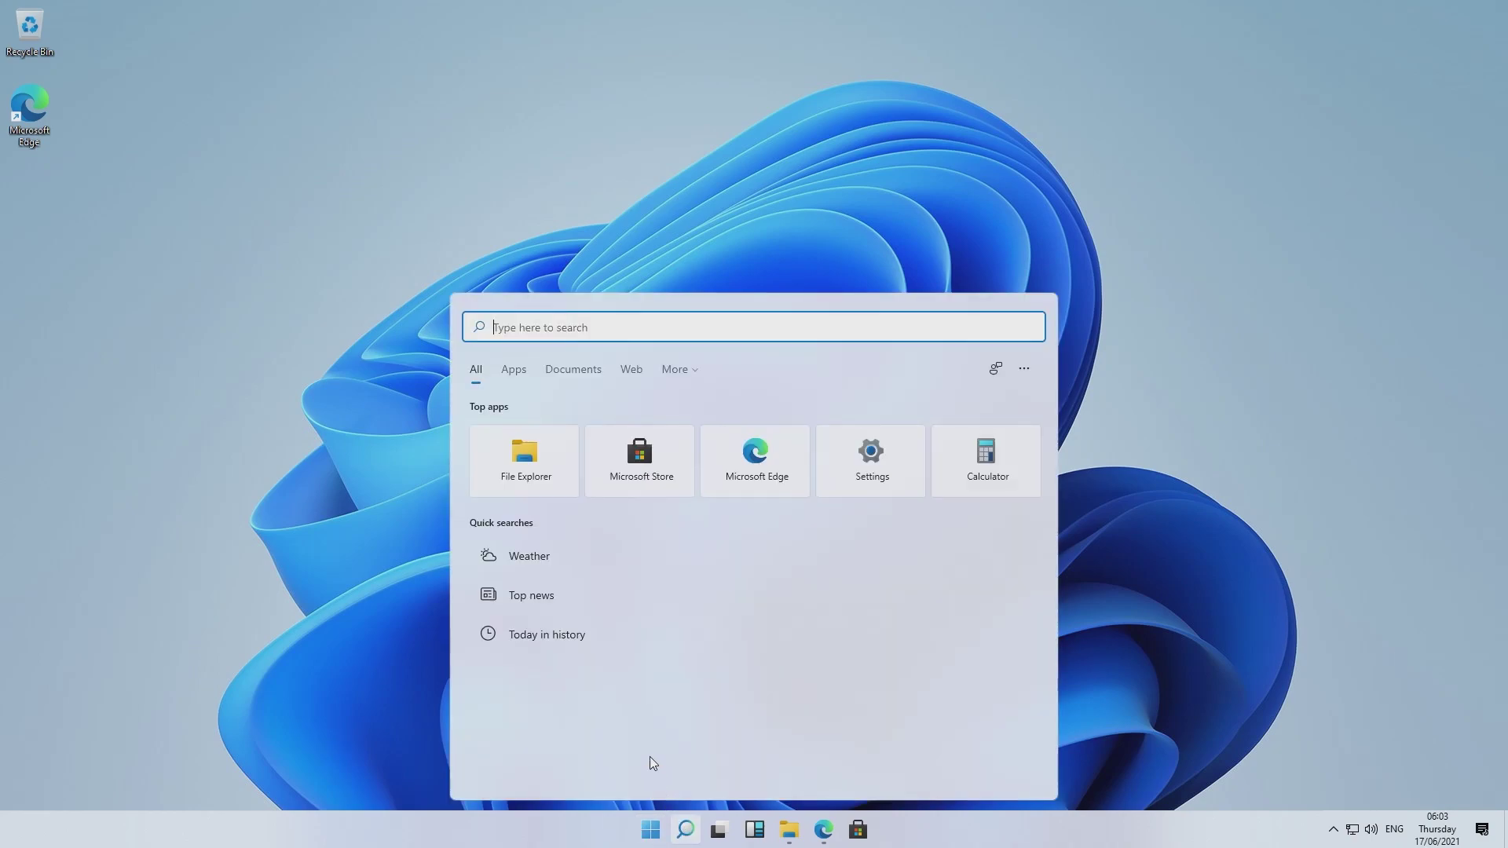
type("about")
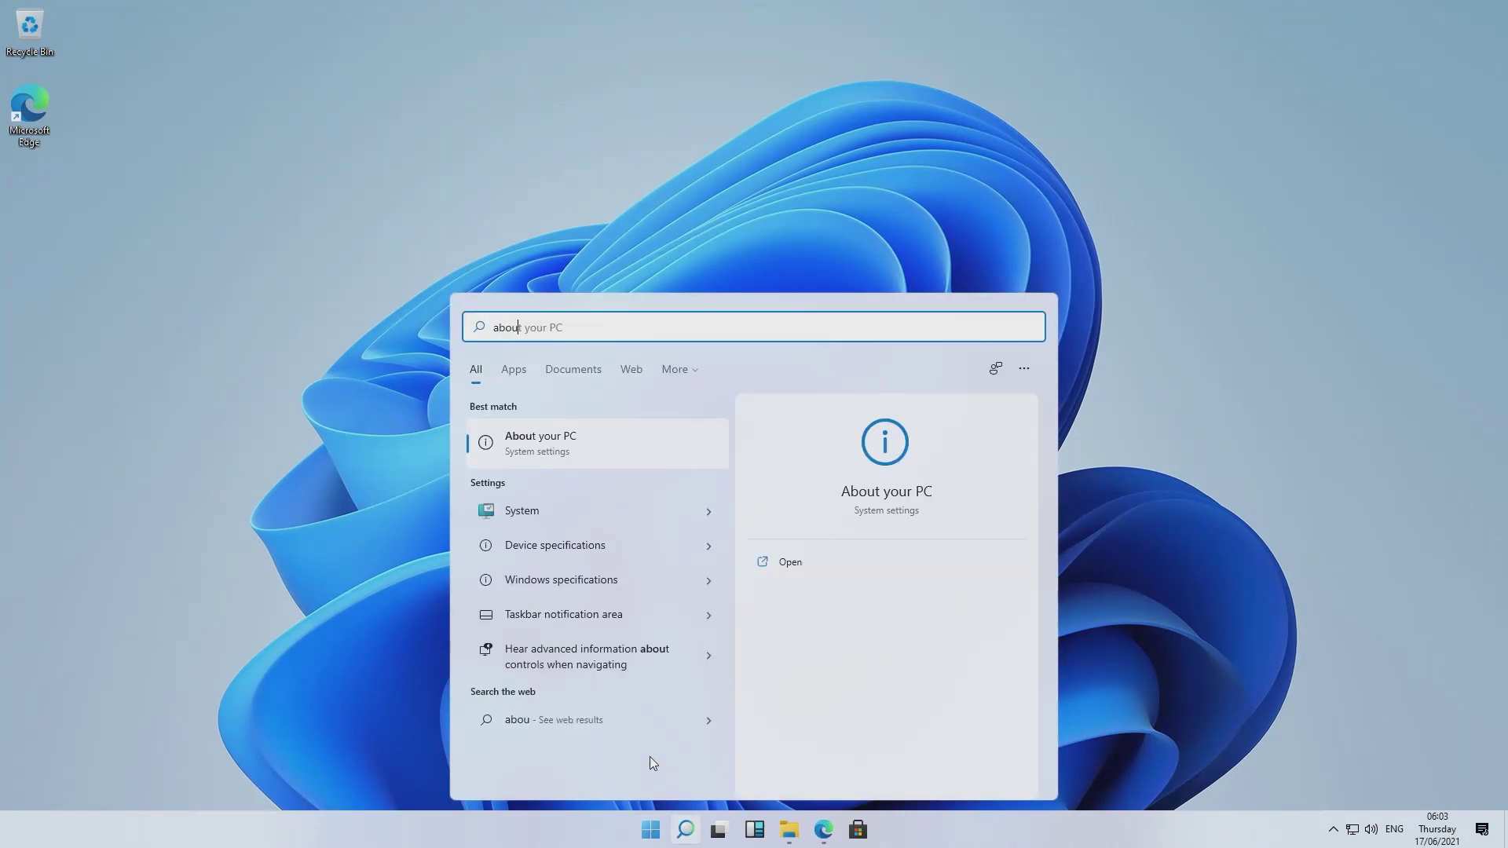
left_click(549, 436)
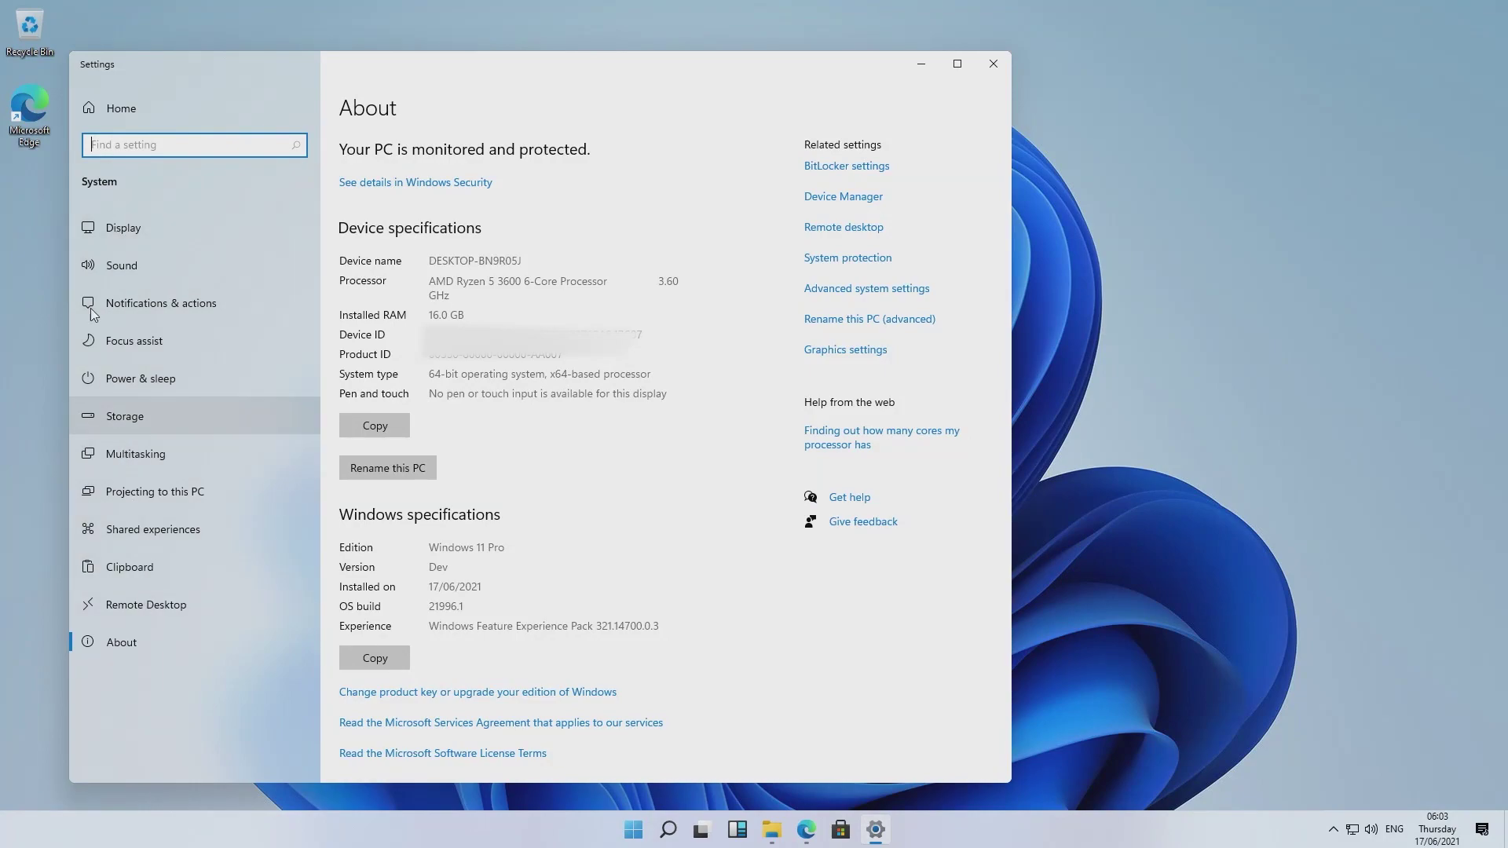
Step: Go to the Settings home page, move the window towards the middle of the desktop, and check Windows Update for available updates
left_click(98, 107)
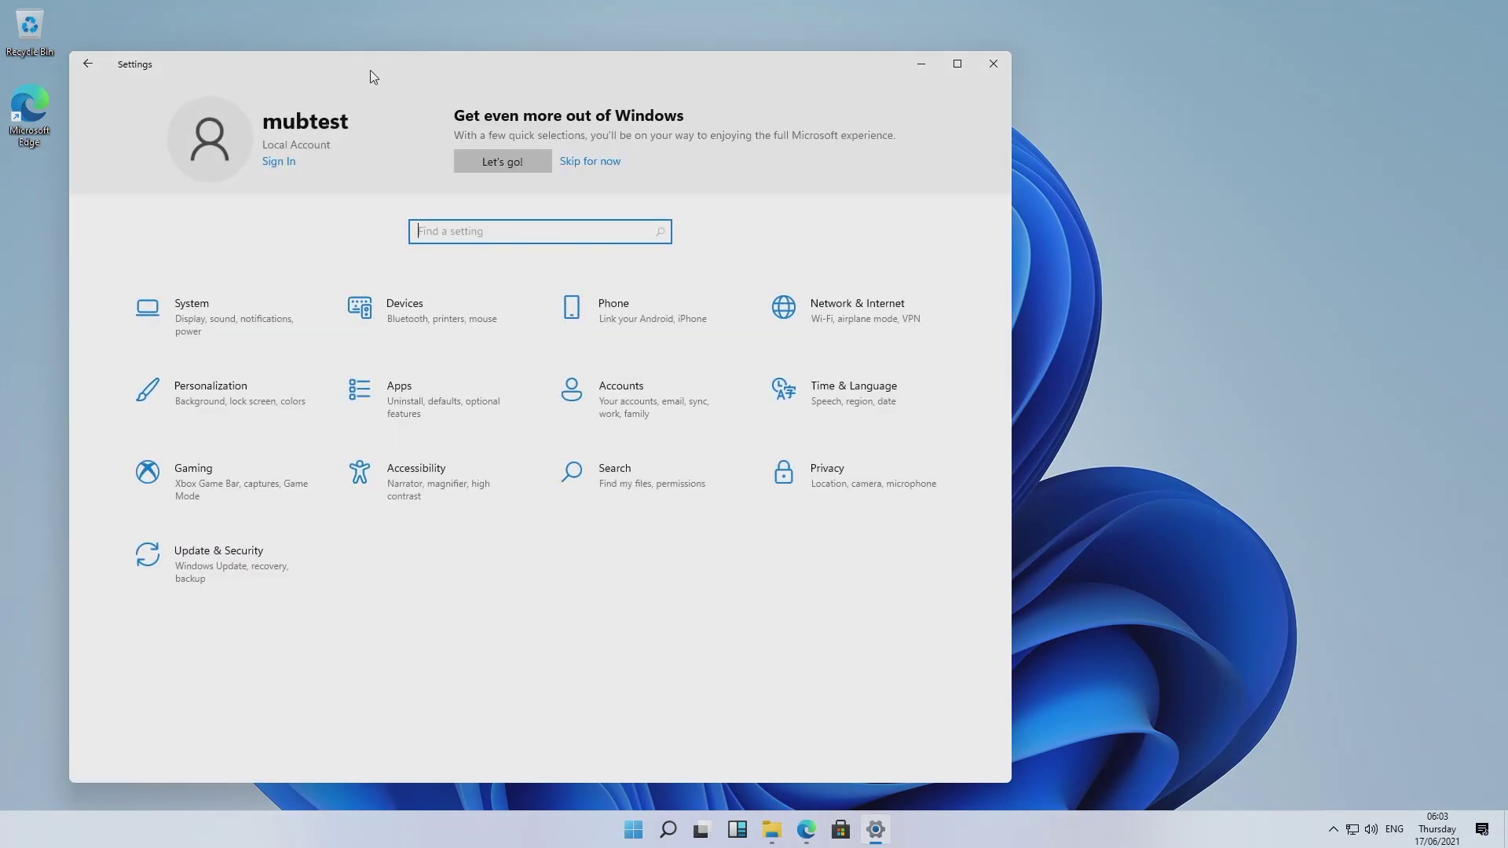
left_click_drag(370, 69, 547, 67)
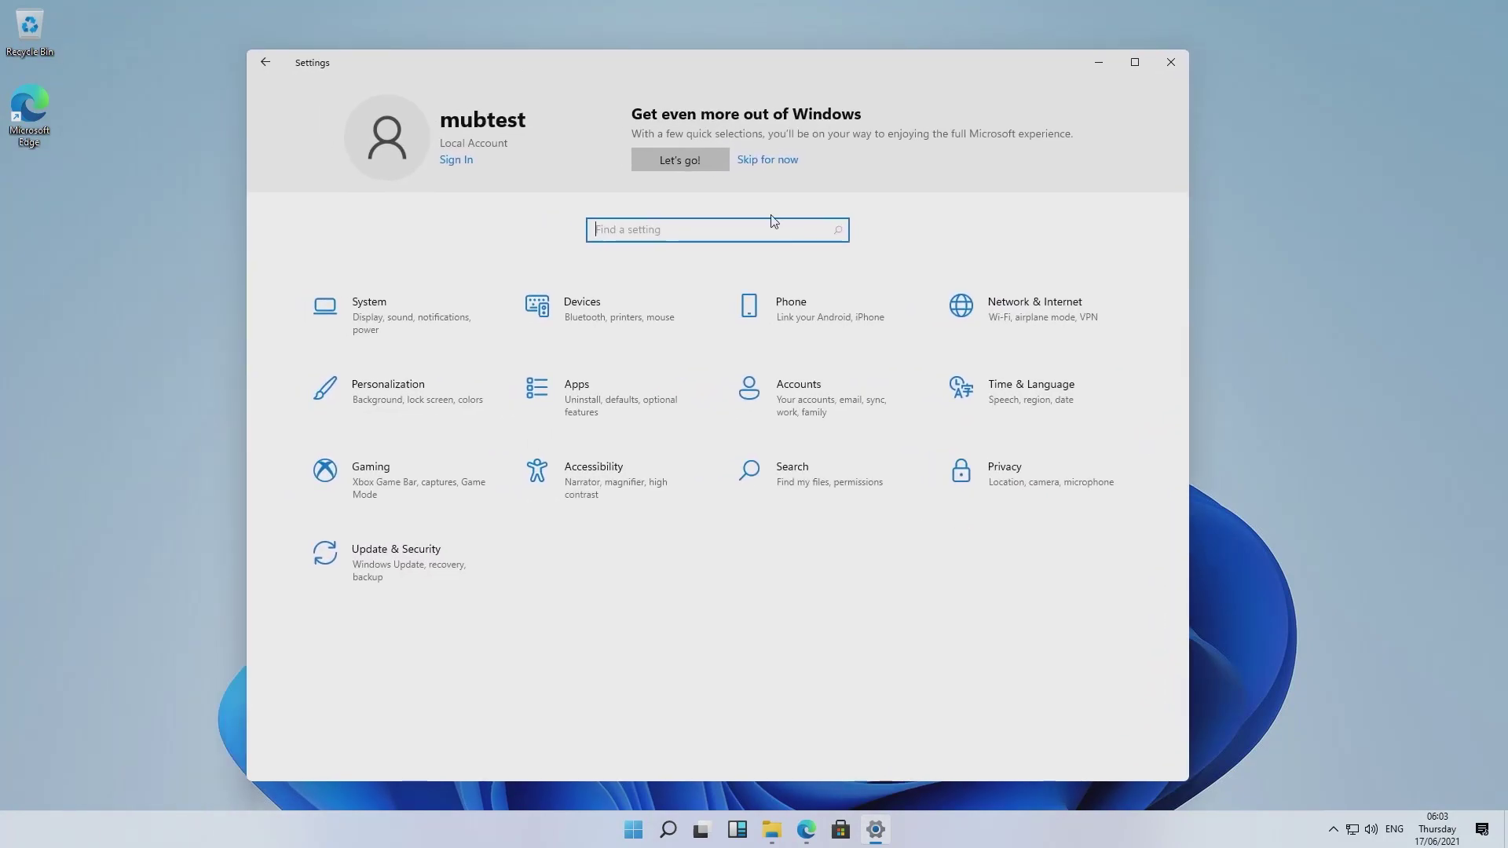
left_click(365, 561)
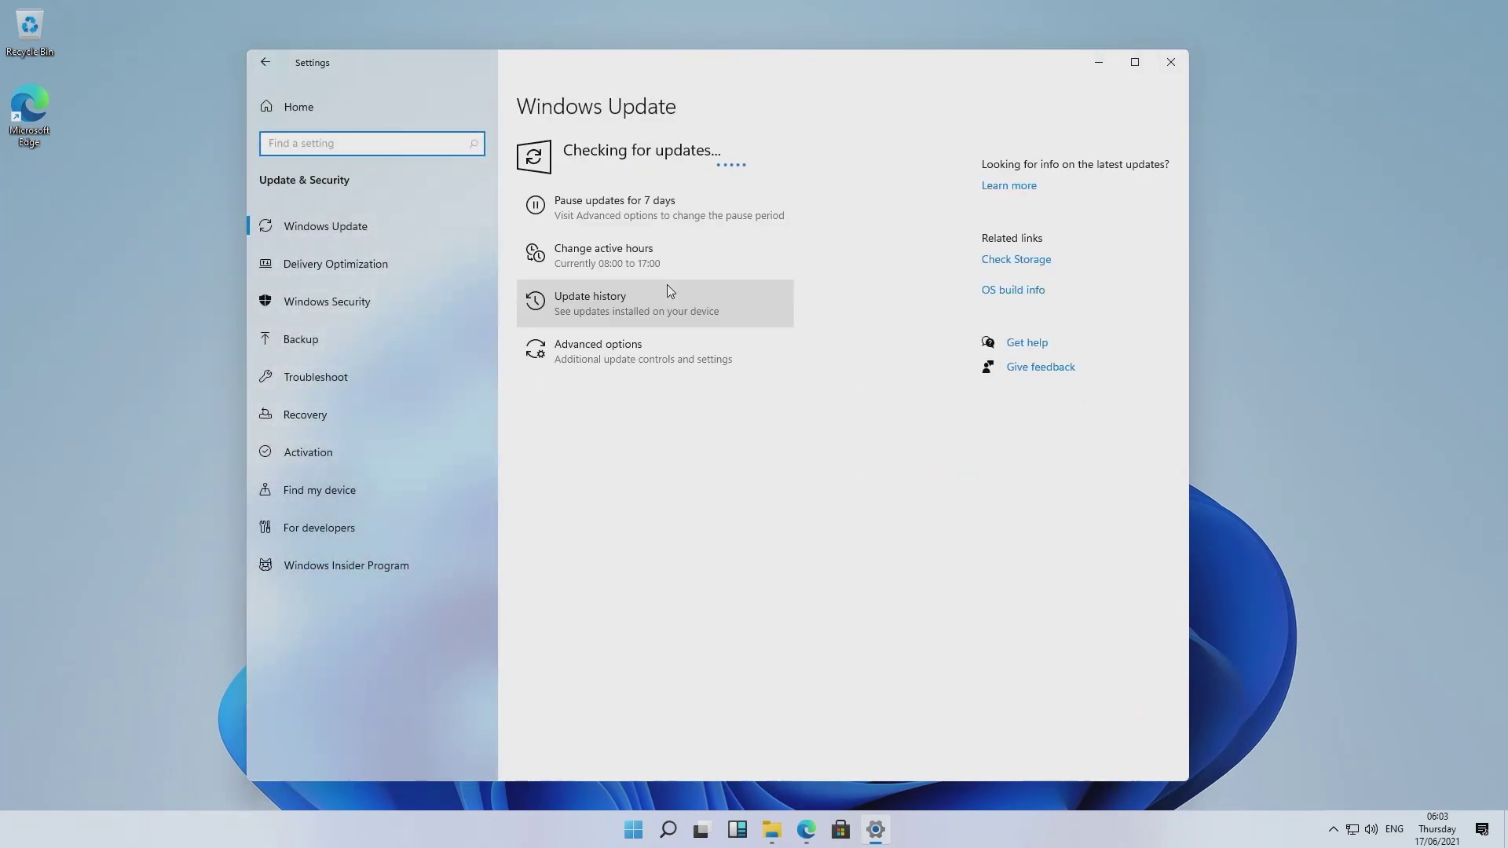
left_click(630, 349)
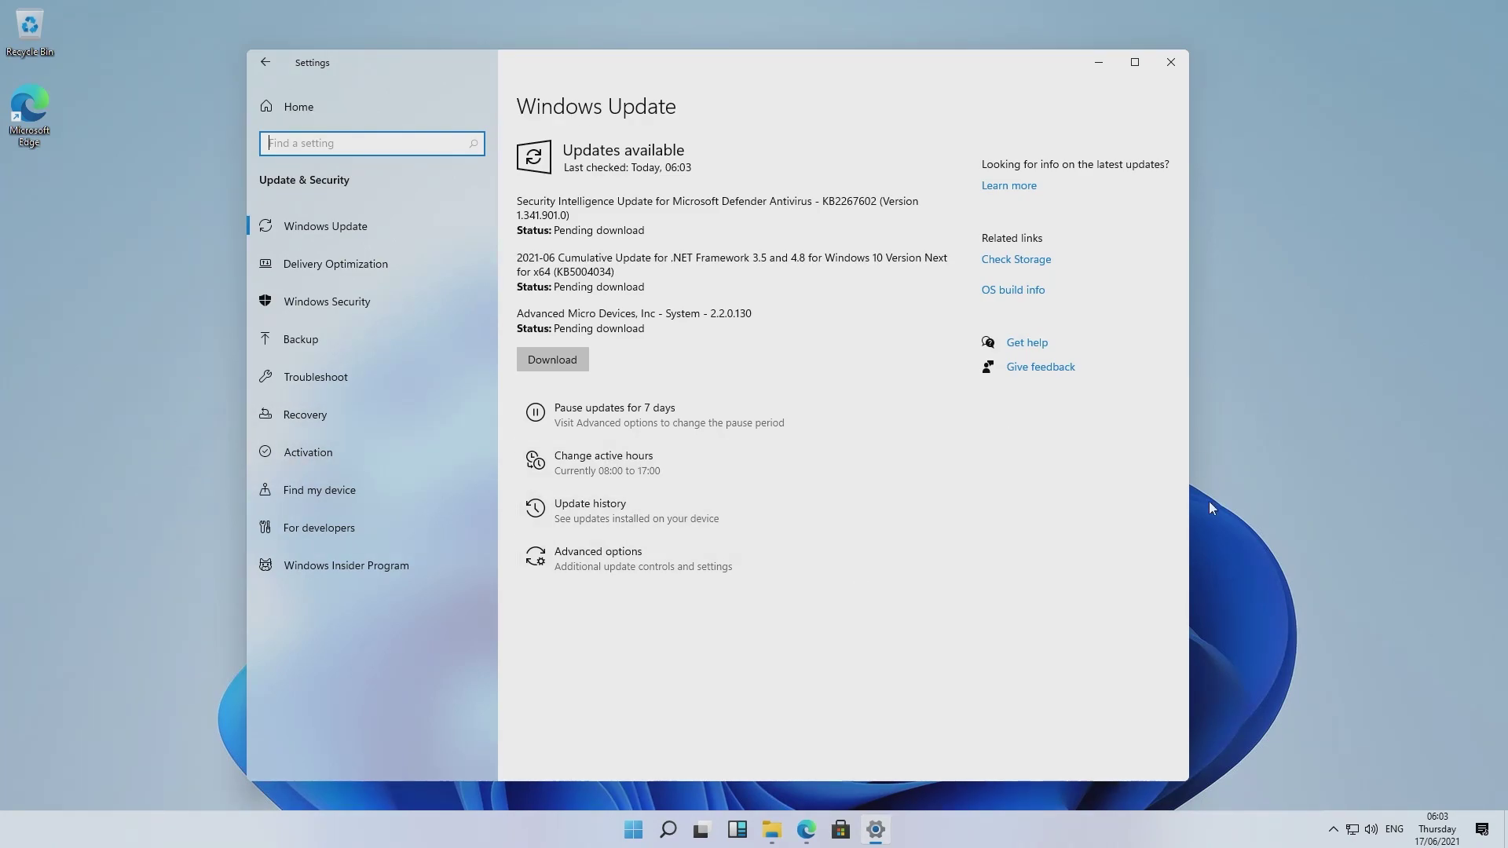
Step: View the desktop's context menu without choosing a command, and restore the maximised TARDIS folder window to a smaller size over Settings
right_click(1212, 423)
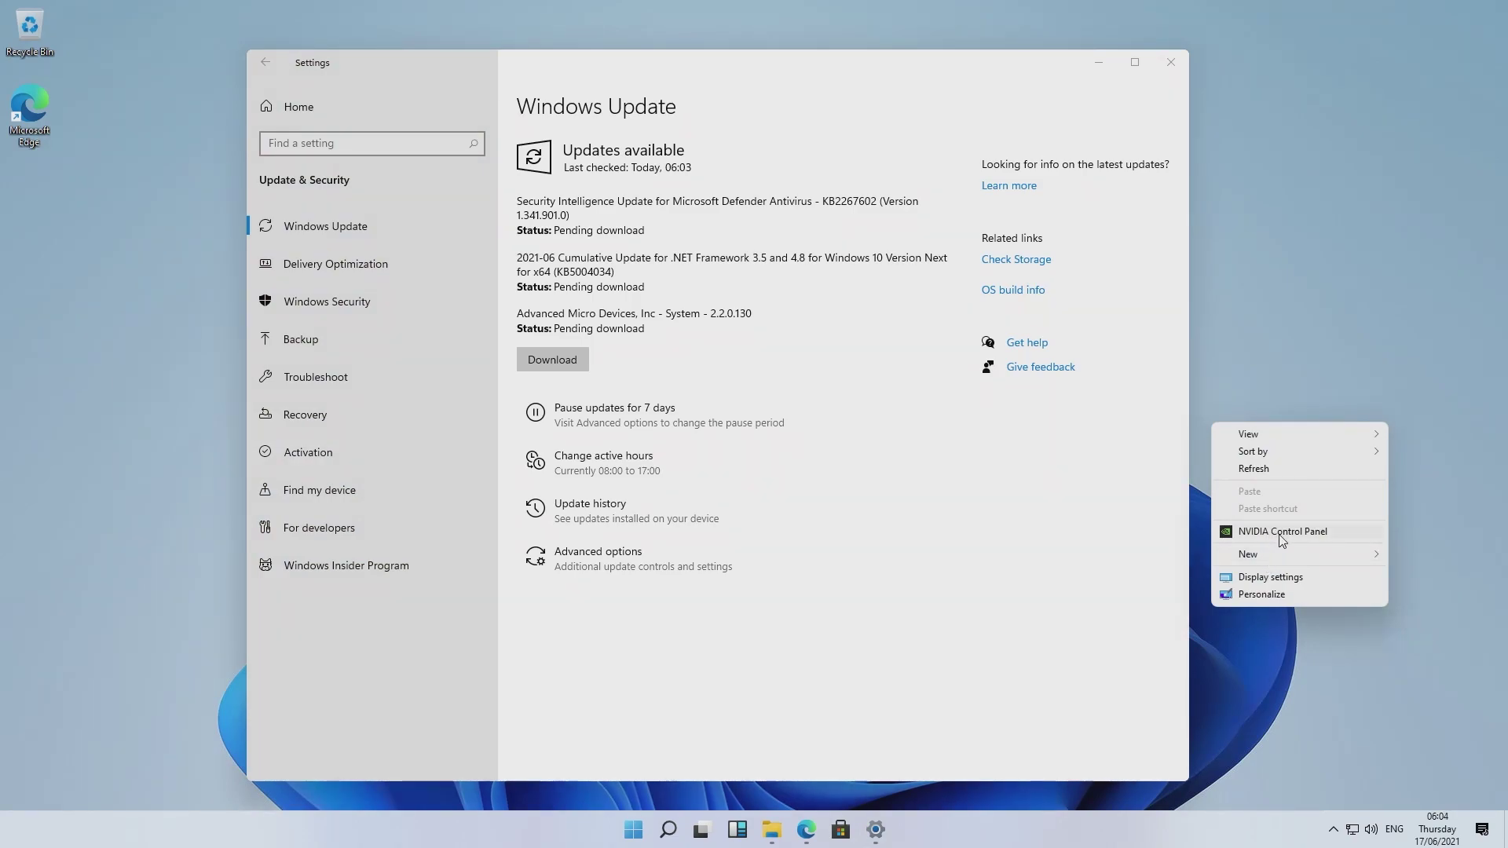
left_click(1303, 695)
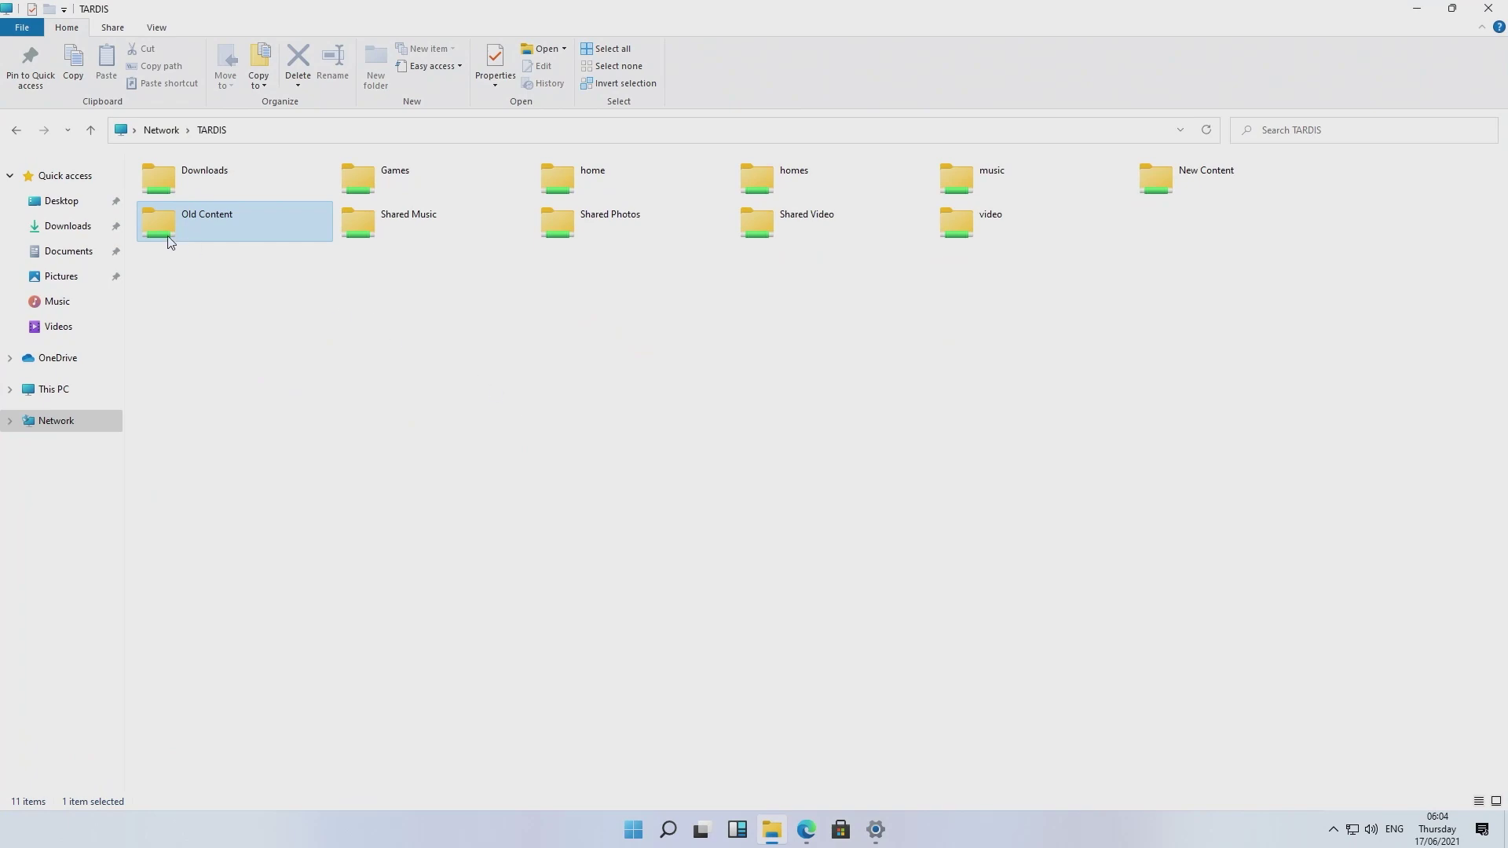
left_click(1453, 9)
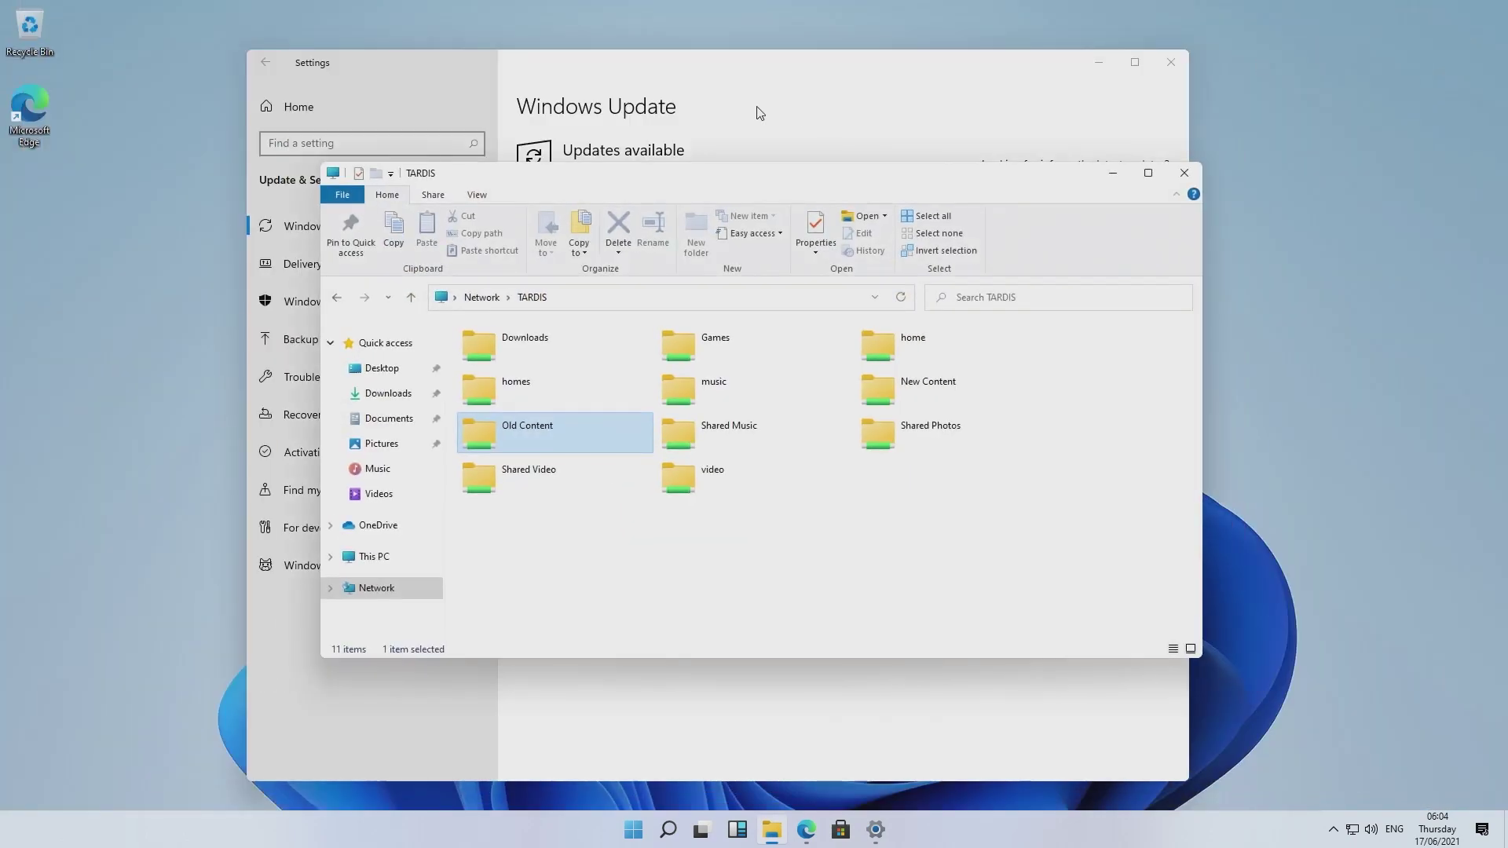
left_click_drag(711, 187, 693, 118)
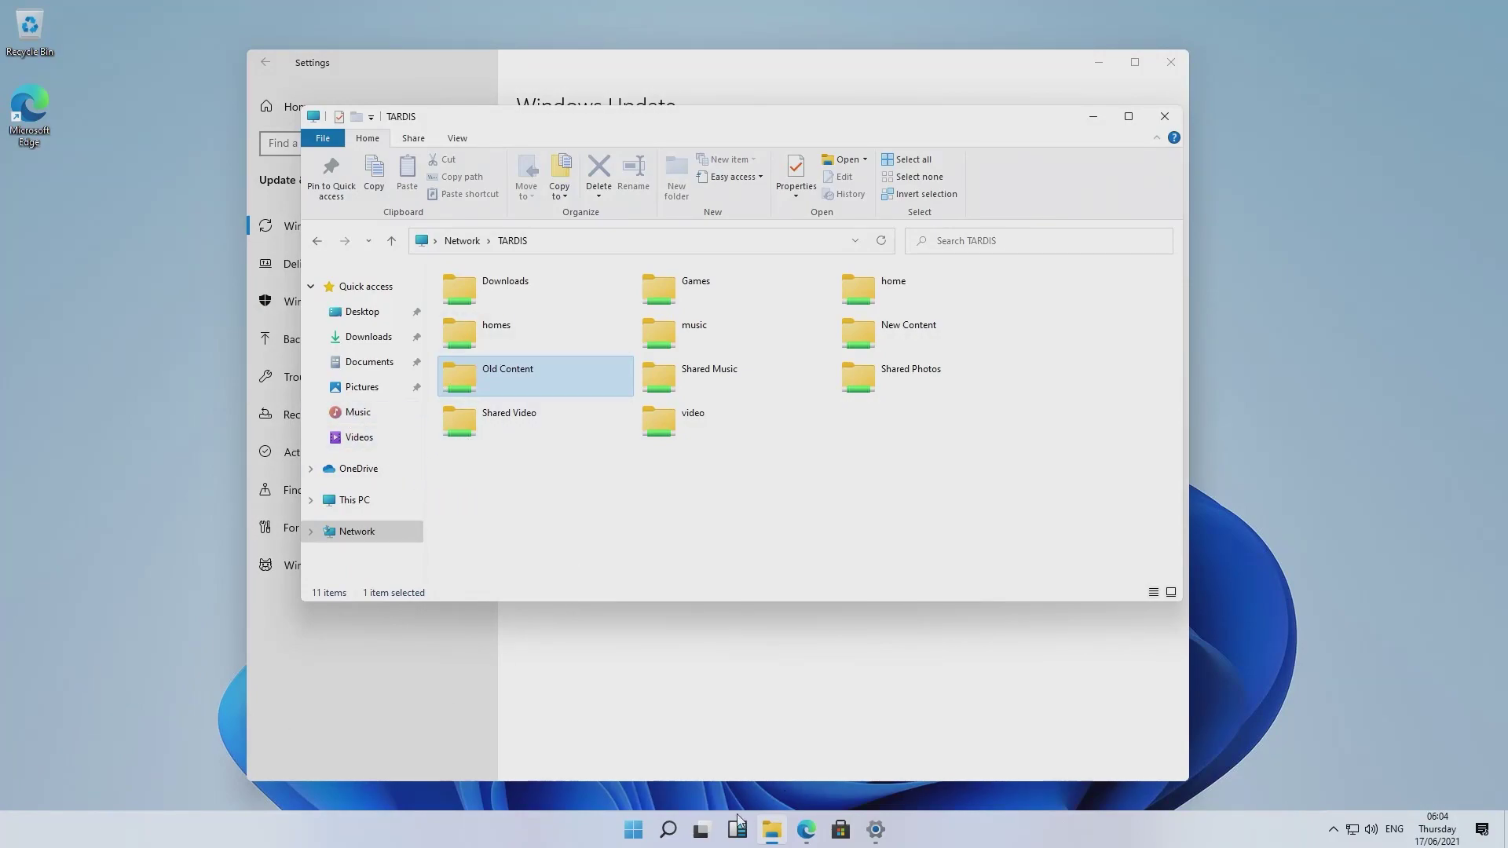
Step: Return to Settings from the Start menu and browse the Update & Security pages from Delivery Optimization to Windows Insider Program
left_click(632, 831)
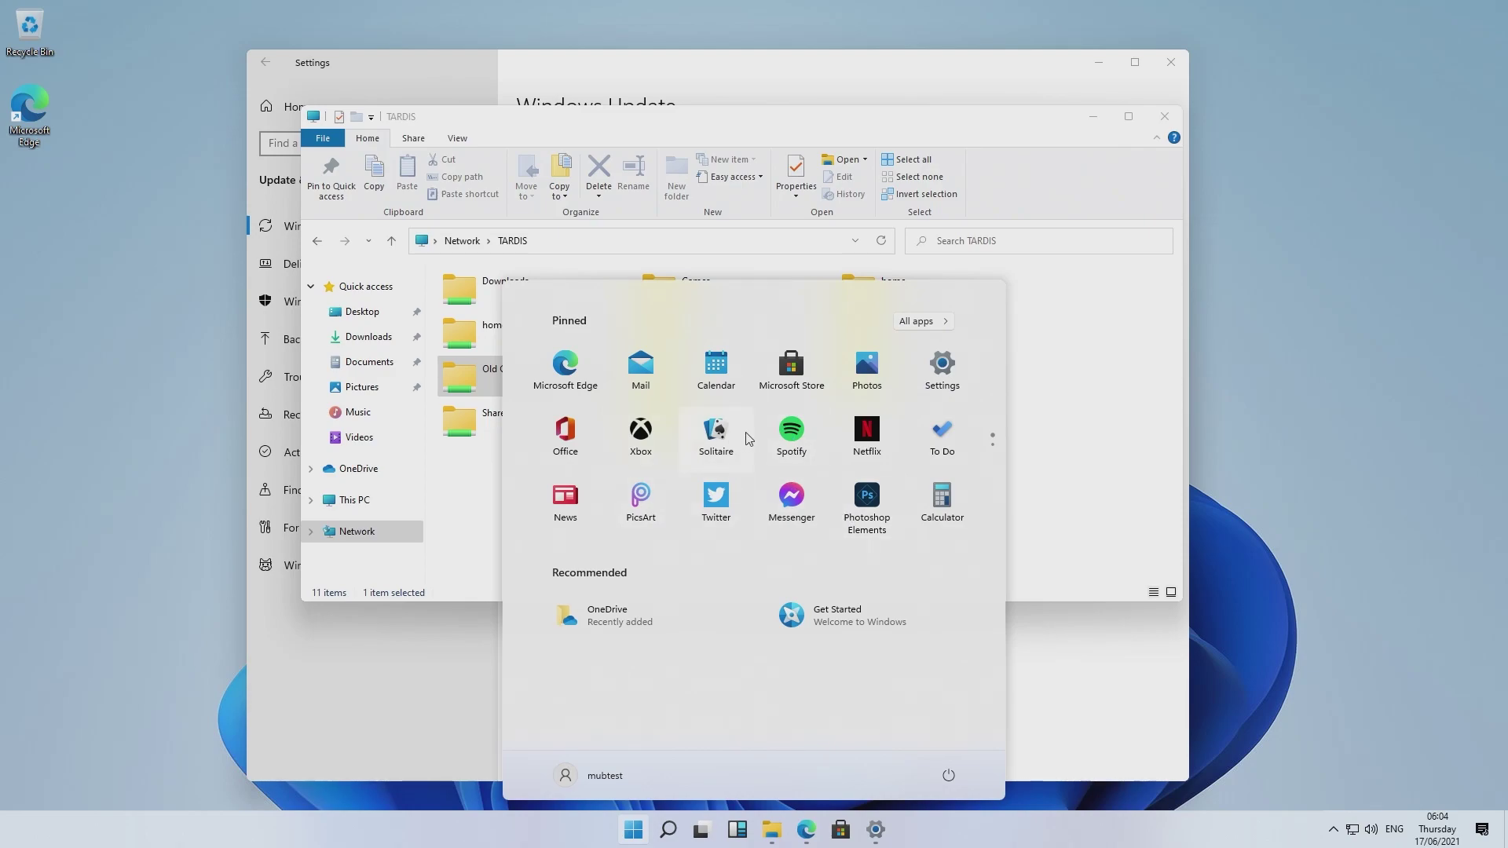
left_click(944, 368)
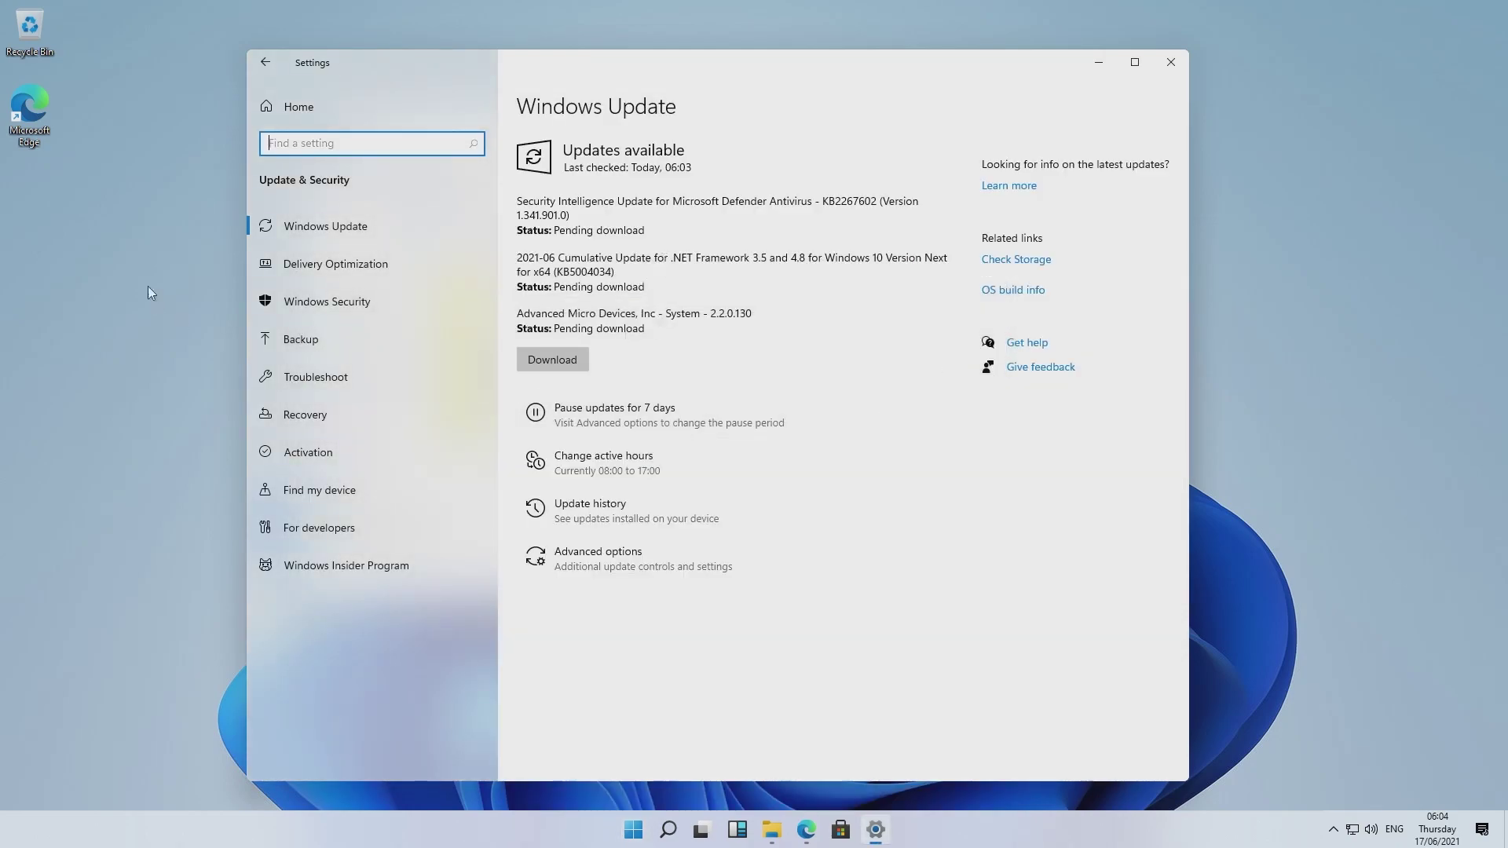
left_click(309, 266)
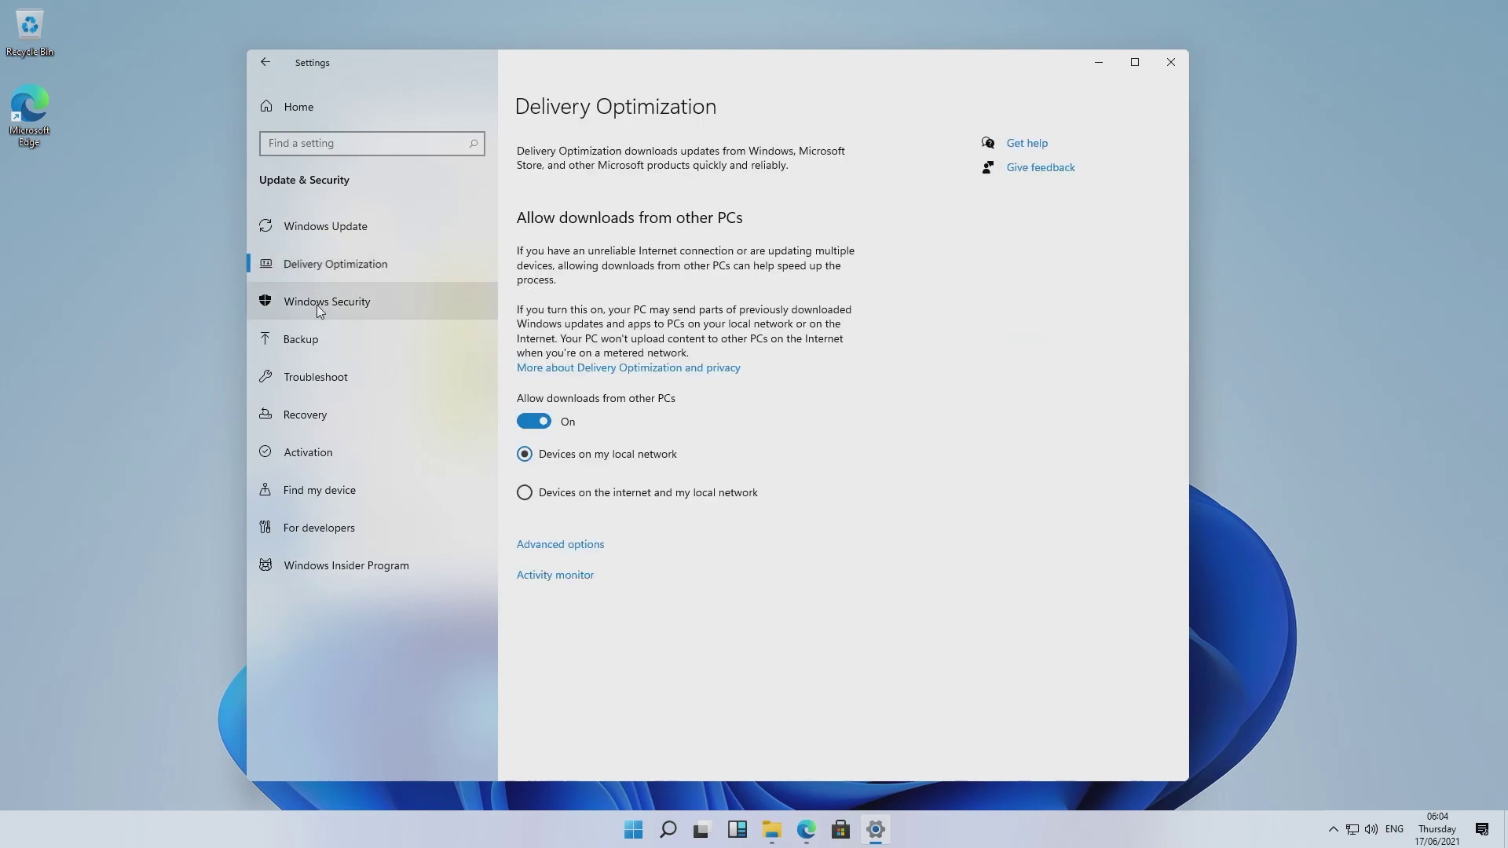
left_click(317, 305)
left_click(308, 340)
left_click(305, 415)
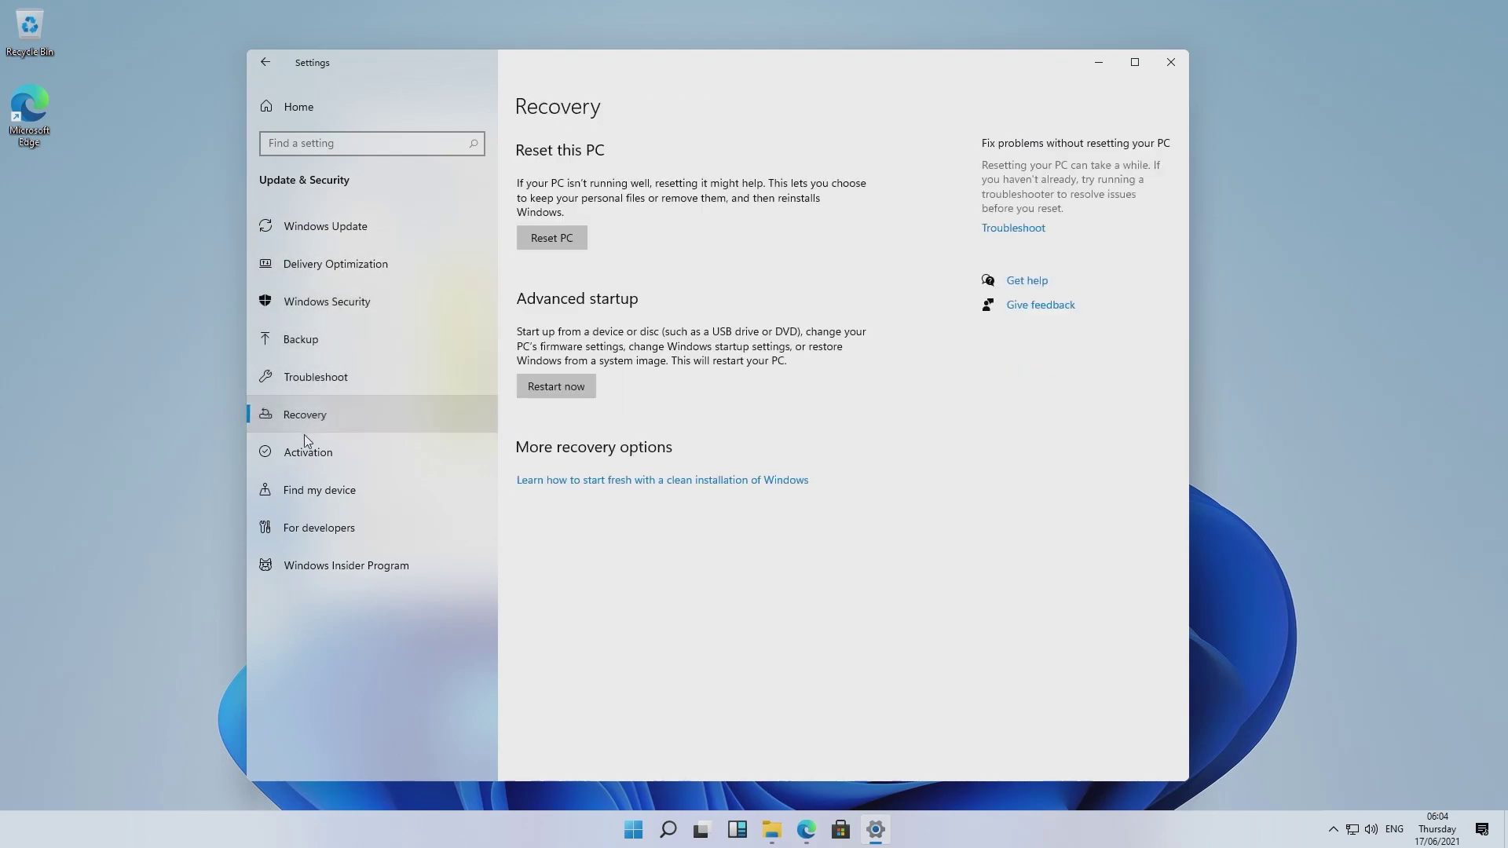
left_click(304, 454)
left_click(301, 493)
left_click(303, 528)
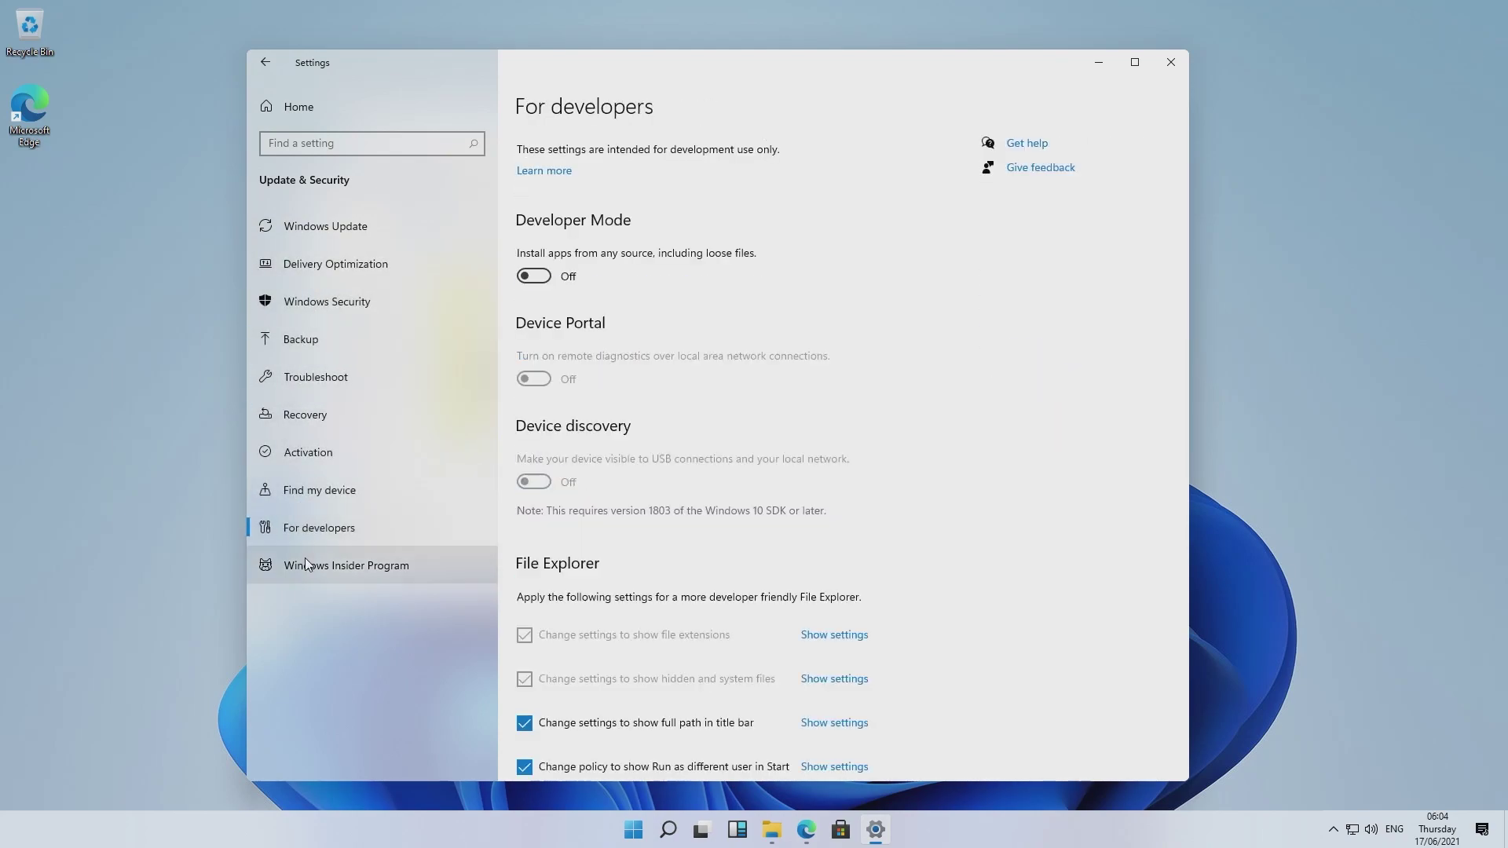
left_click(304, 562)
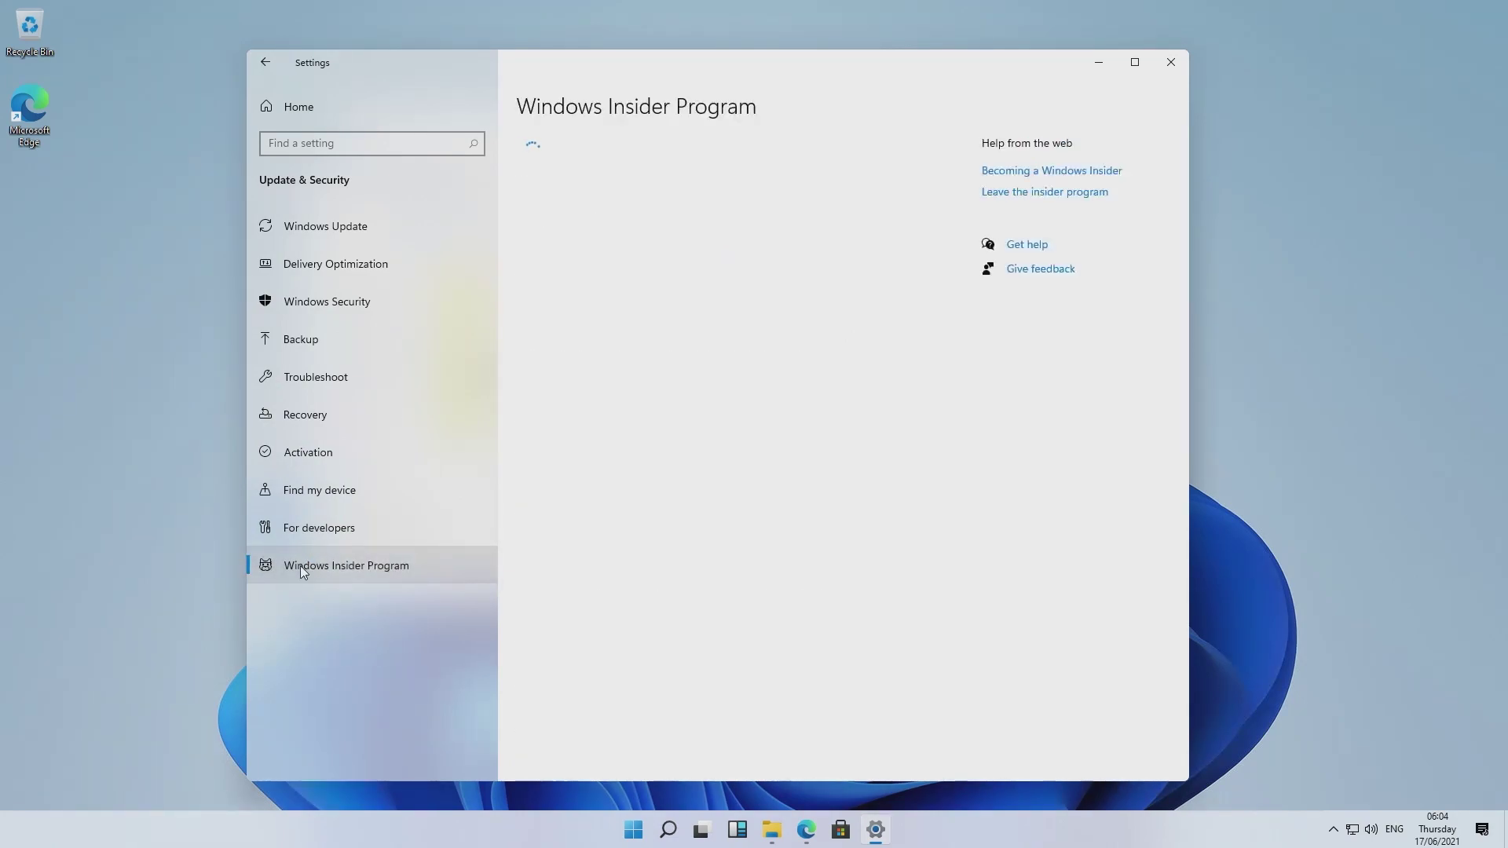
Step: Close the Settings window and the TARDIS folder window to clear the desktop
left_click(1168, 66)
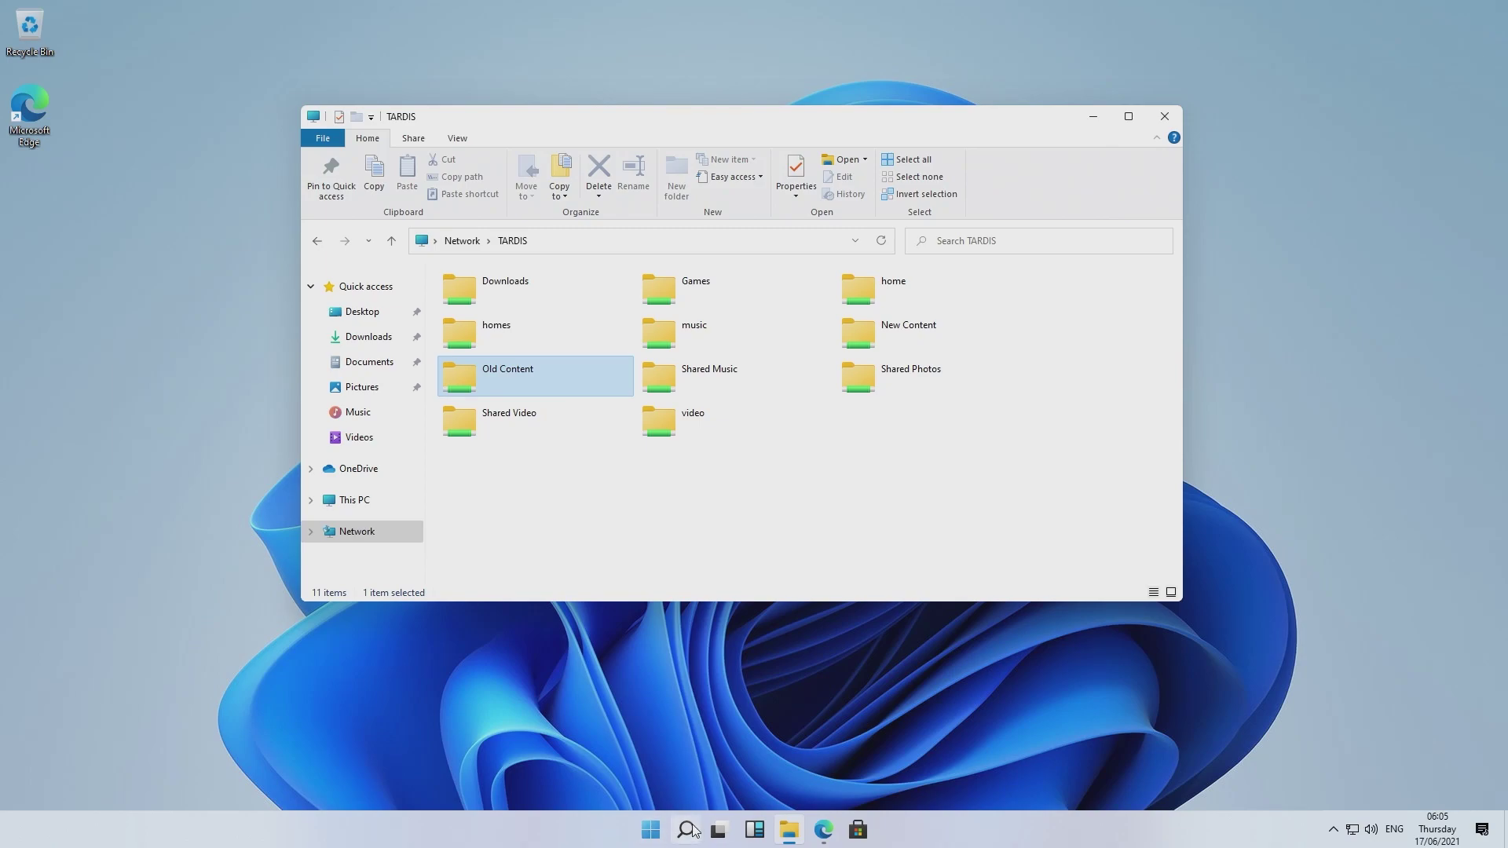
left_click(754, 721)
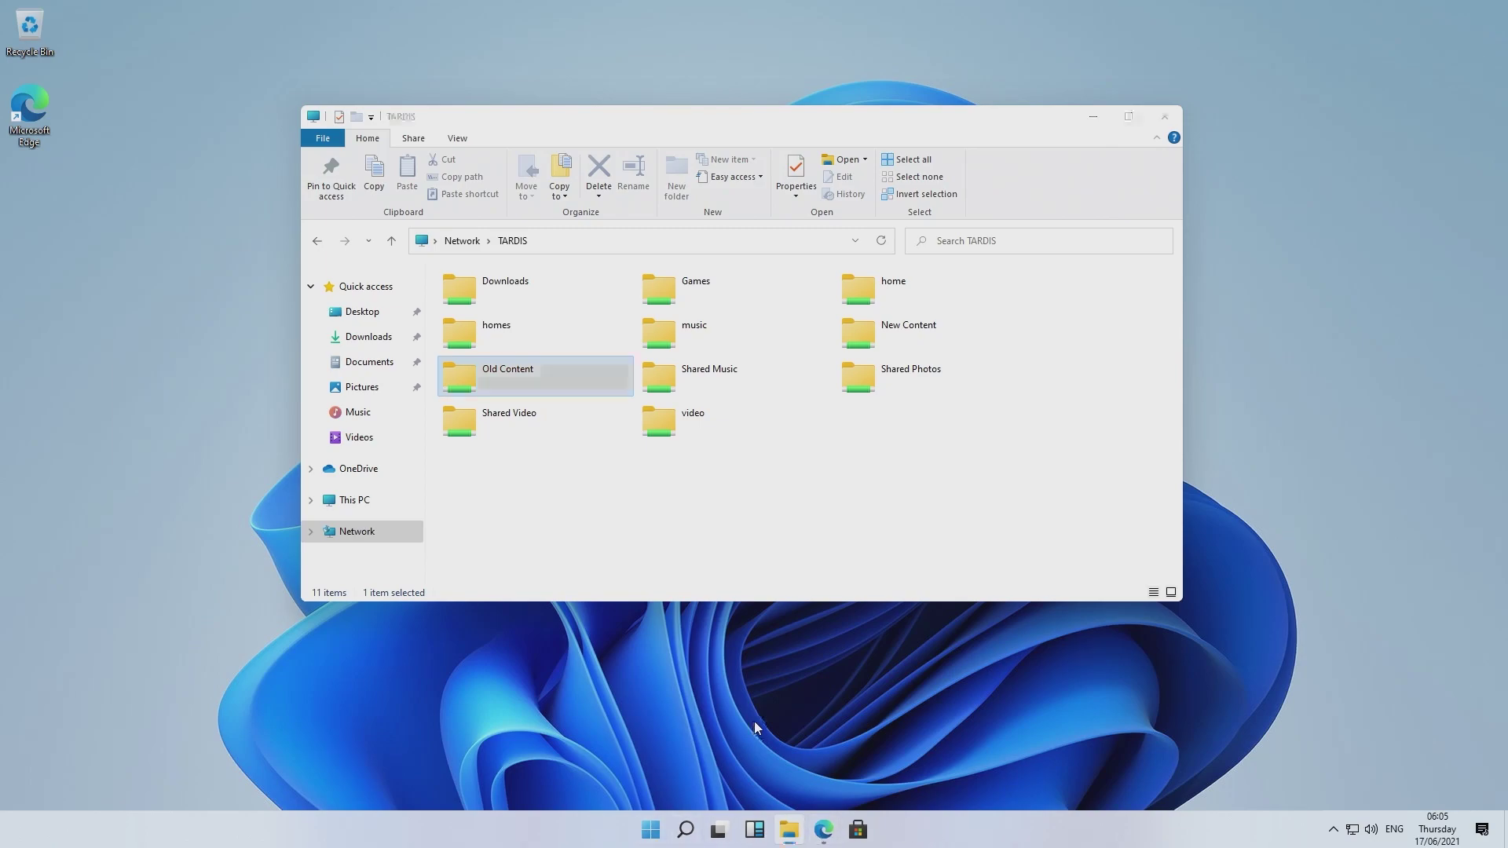
left_click(1164, 115)
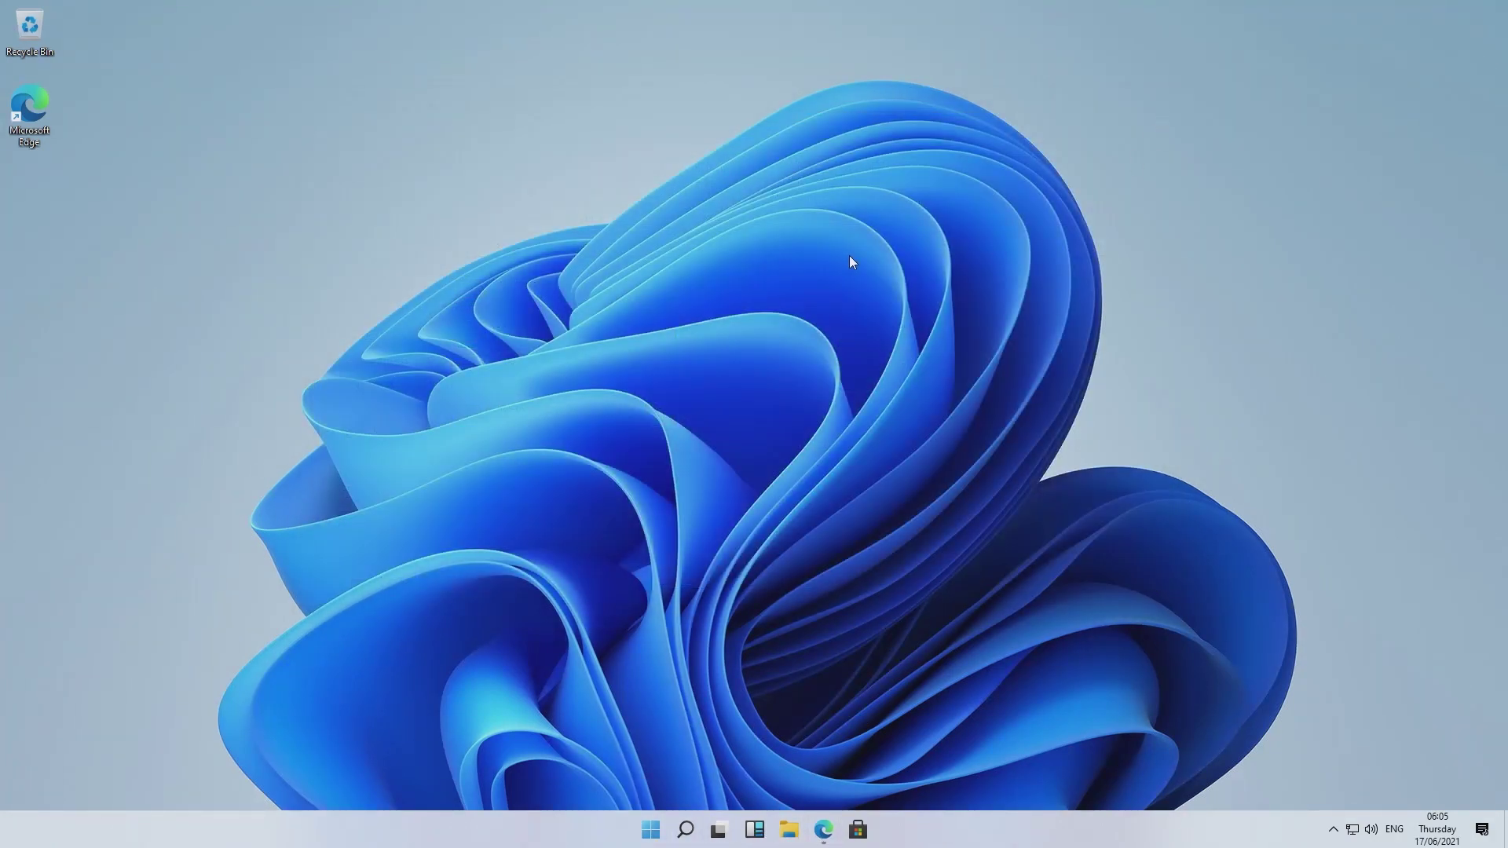